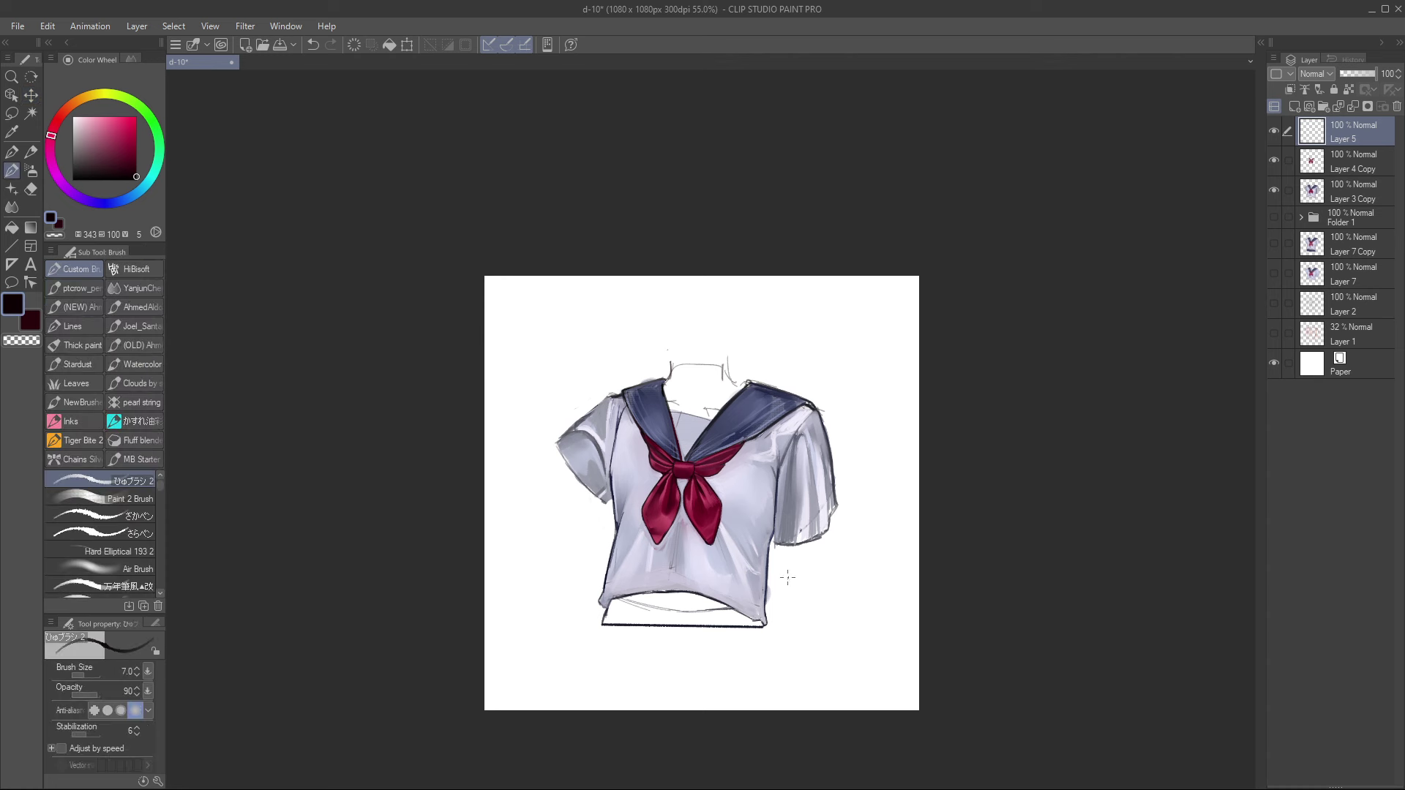
Step: Lower the opacity of Layer 3 Copy to 60% and make Layer 5 the active sketch layer
click(1355, 192)
click(1361, 73)
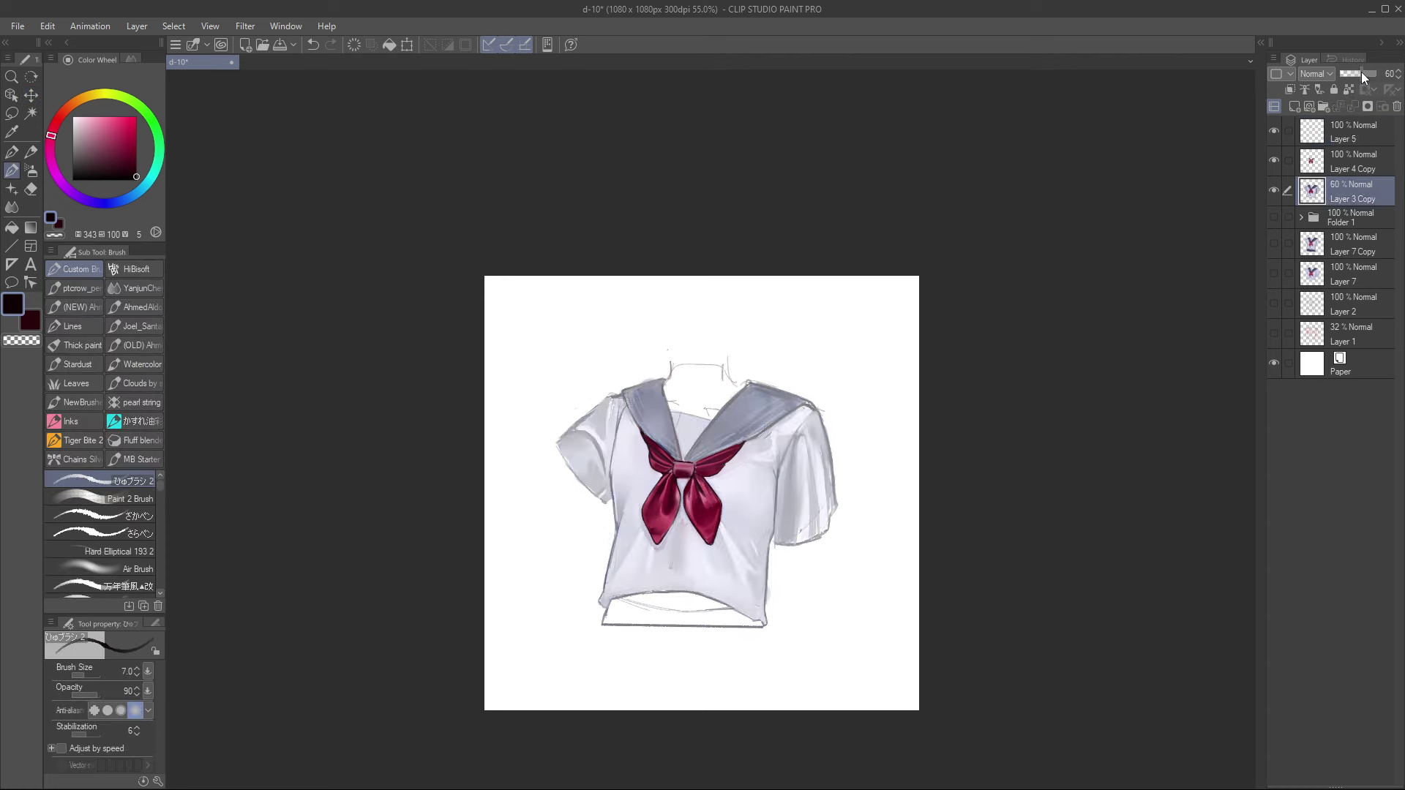
click(1348, 132)
drag(1003, 370, 1021, 351)
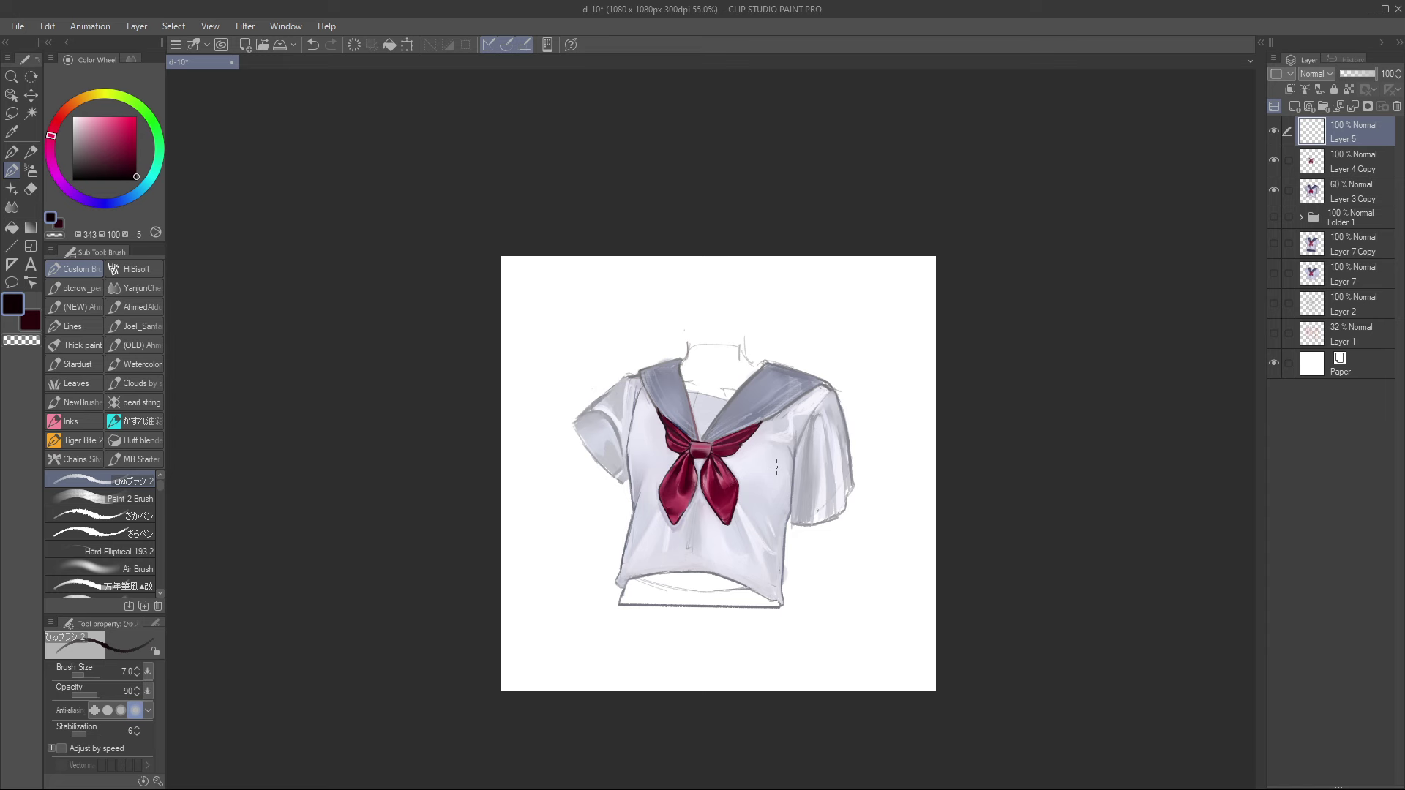
scroll(777, 465, up, 1)
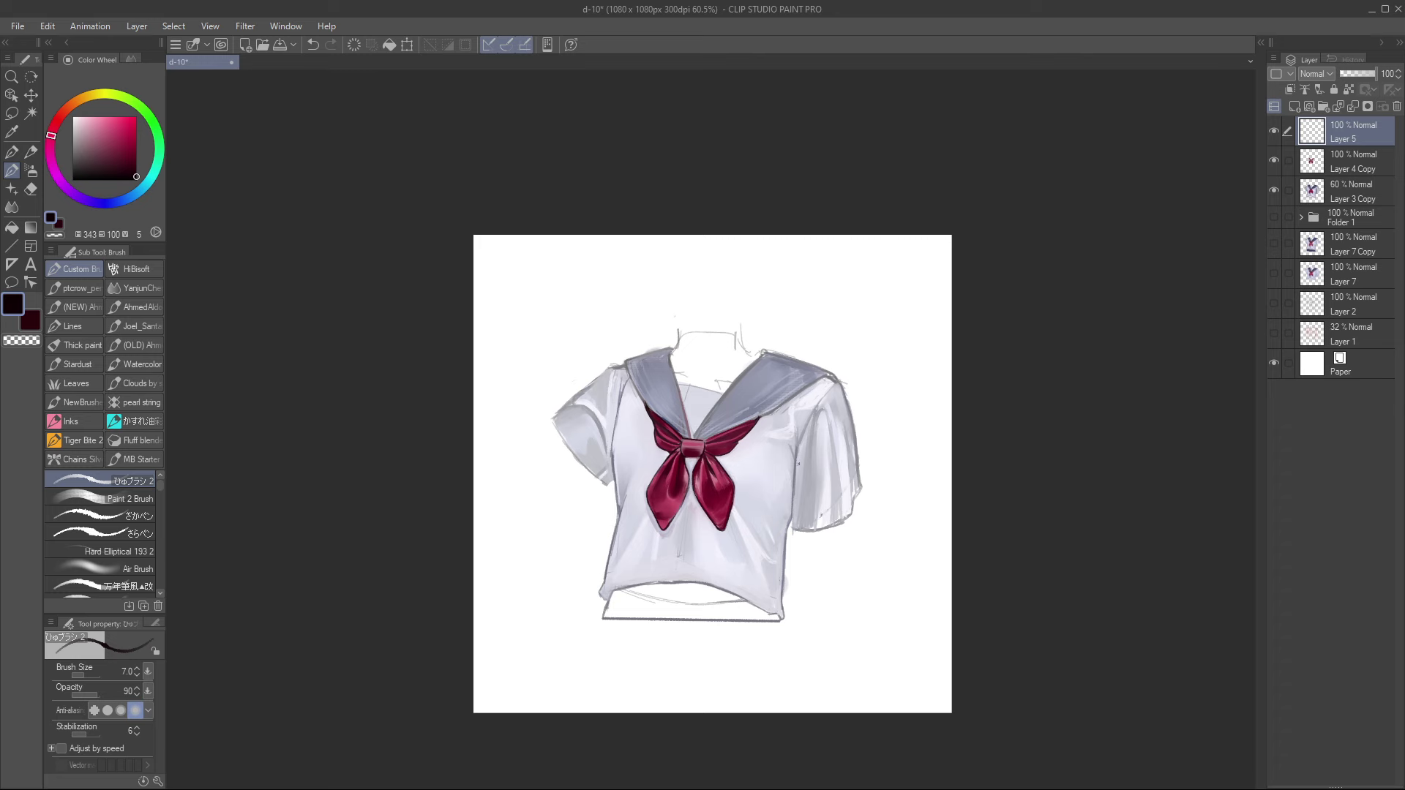
drag(800, 436, 794, 527)
key(ctrl+z)
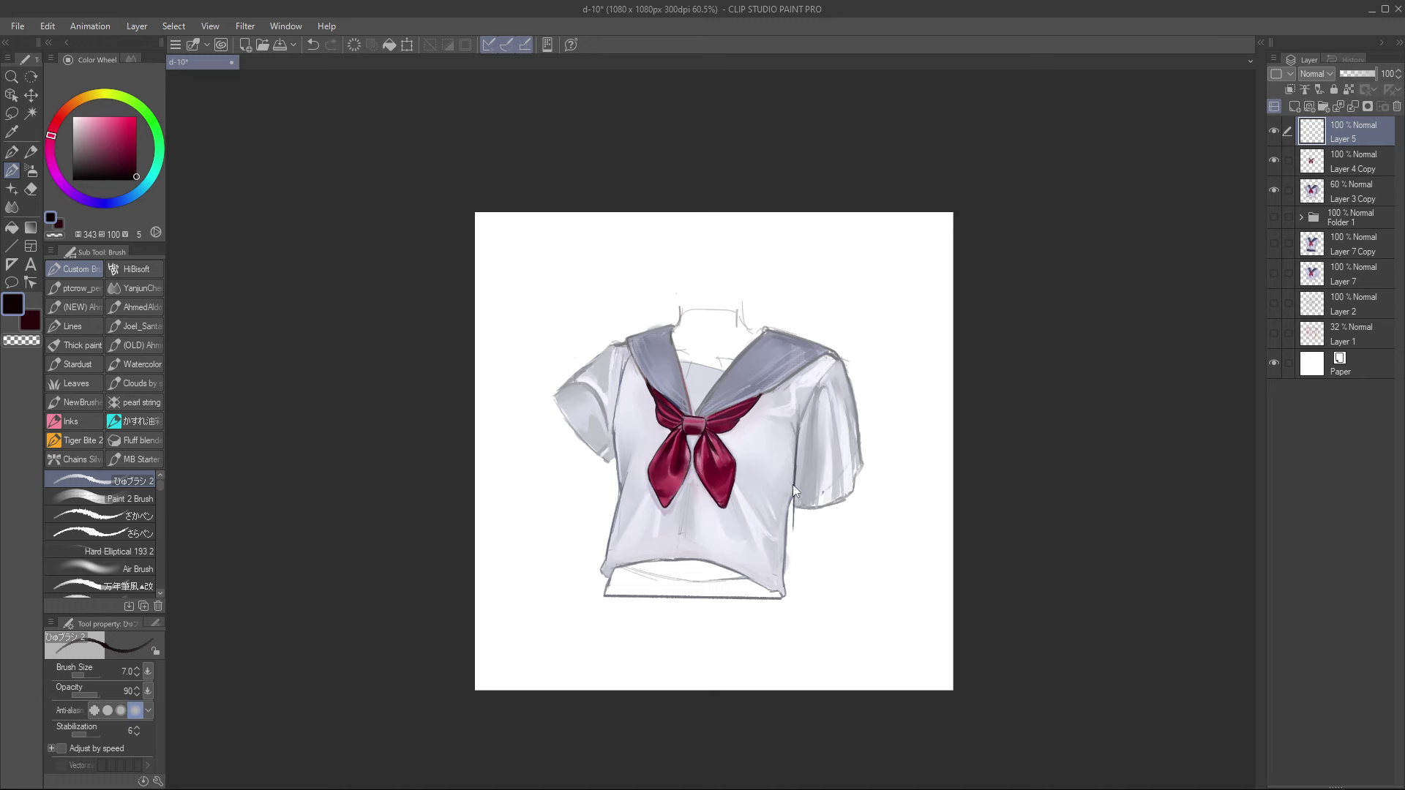
key(ctrl+z)
key(ctrl+z)
drag(800, 427, 792, 526)
key(ctrl+z)
drag(800, 431, 793, 522)
key(ctrl+z)
Step: Sketch a long-sleeve outline extending the right sleeve of the drawing straight down to a closed cuff on Layer 5
drag(795, 475, 803, 604)
drag(855, 400, 858, 573)
drag(867, 483, 861, 582)
mouse_move(801, 521)
mouse_down()
mouse_move(795, 584)
mouse_move(865, 580)
mouse_up()
key(ctrl+z)
key(ctrl+z)
drag(859, 541, 861, 573)
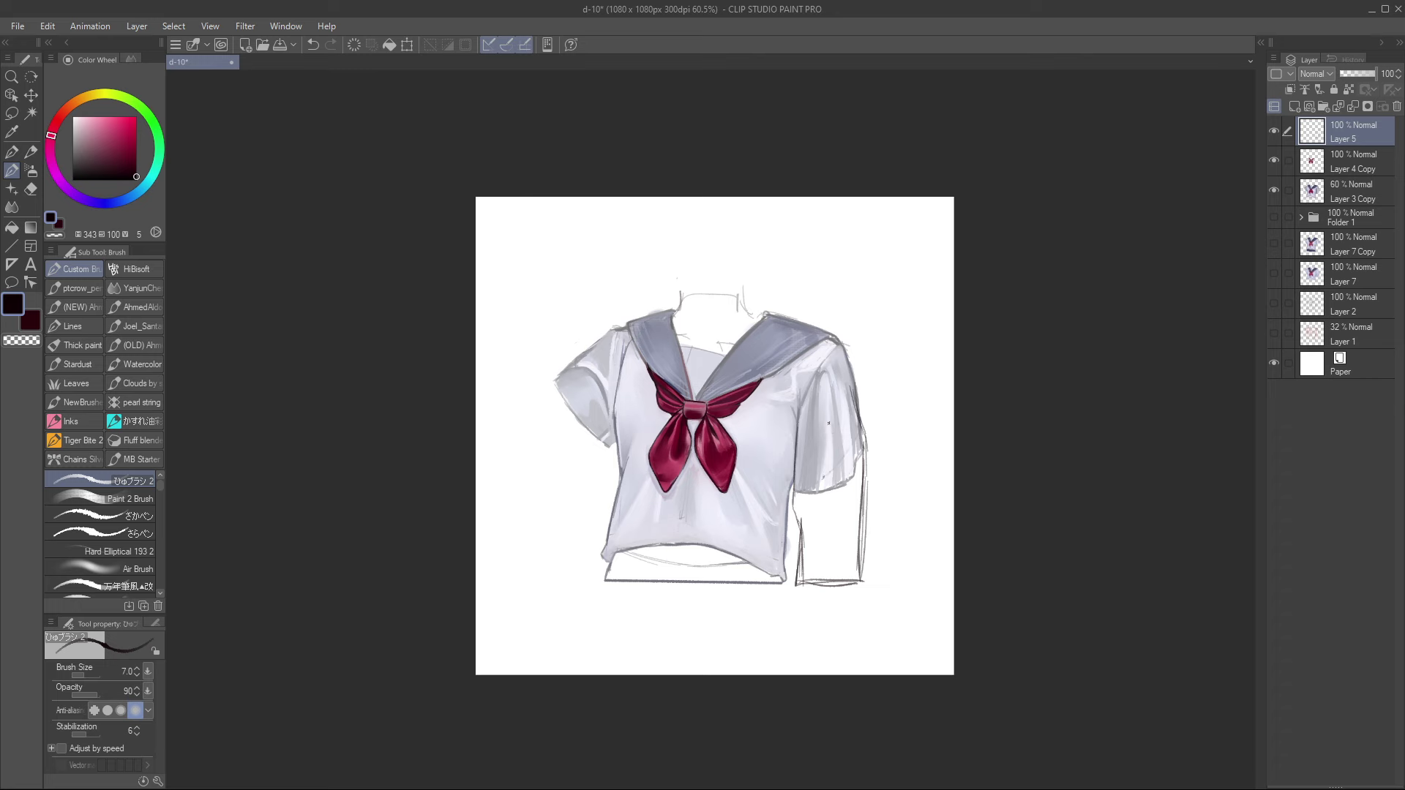
Step: Sketch vertical and diagonal fold lines inside the extended right sleeve and reinforce its inner edge and cuff
mouse_move(823, 410)
mouse_down()
mouse_move(804, 520)
mouse_move(825, 502)
mouse_move(815, 549)
mouse_move(827, 513)
mouse_move(805, 590)
mouse_up()
drag(825, 510, 805, 584)
drag(839, 420, 833, 578)
drag(846, 458, 841, 565)
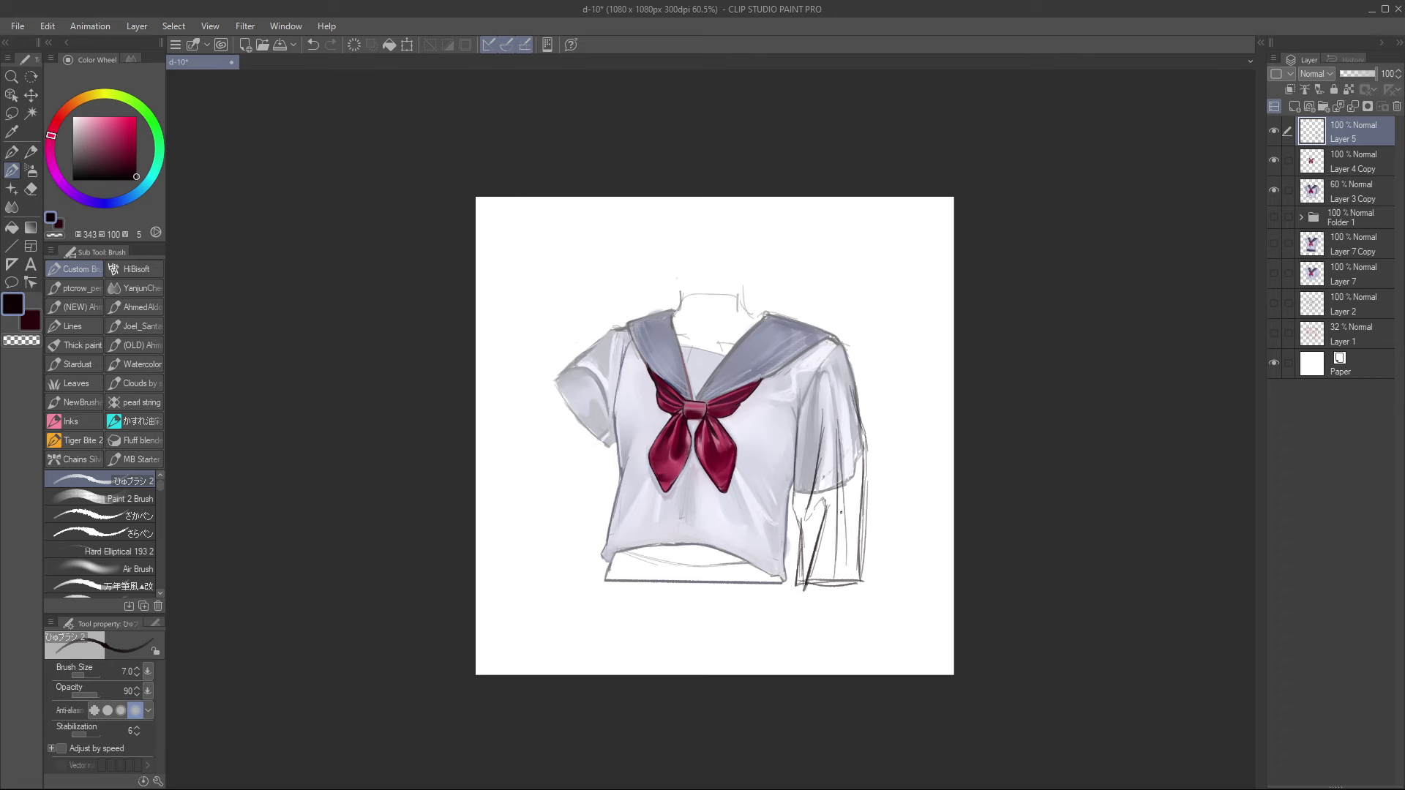
drag(844, 511, 842, 574)
drag(850, 474, 857, 584)
drag(858, 446, 854, 567)
drag(853, 471, 856, 567)
drag(866, 416, 862, 578)
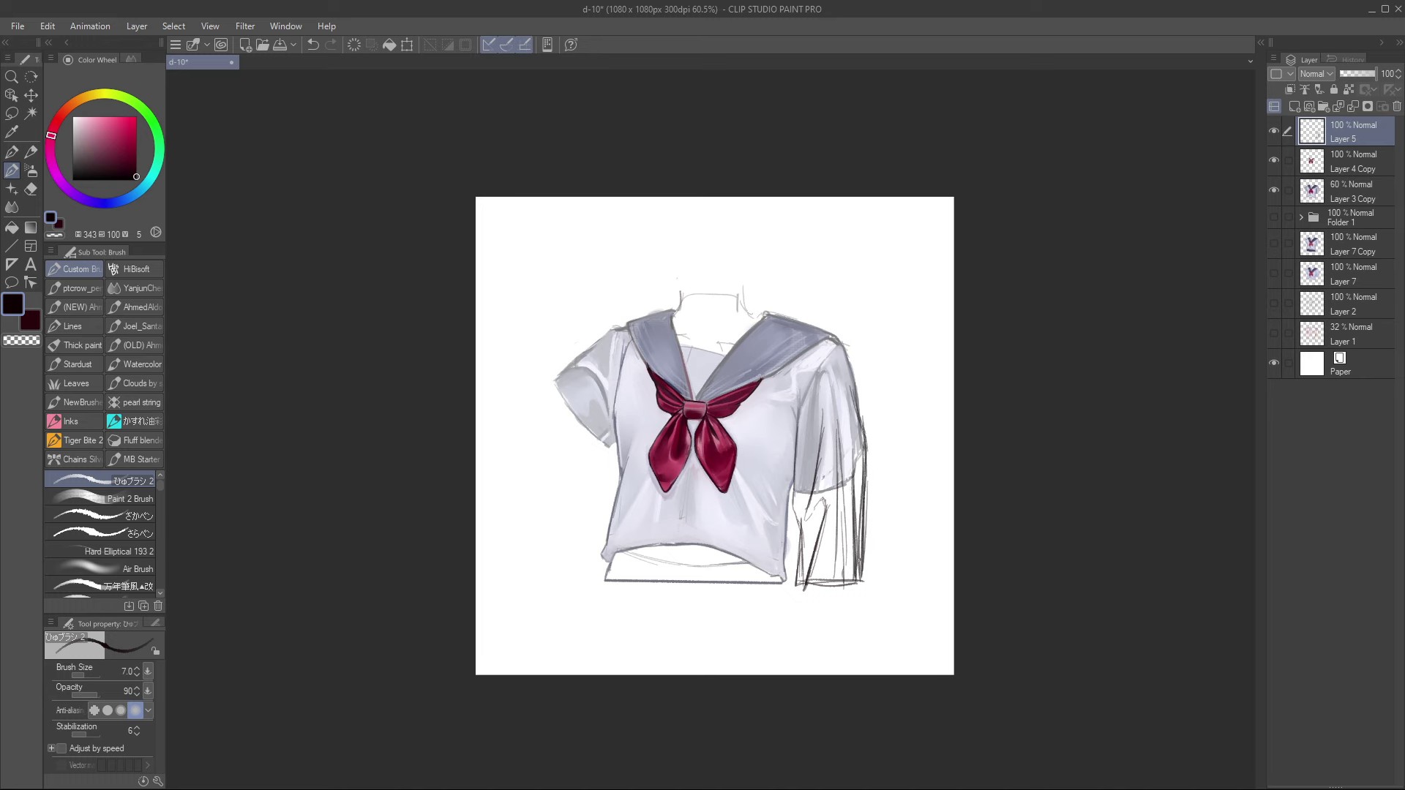
drag(862, 518, 863, 582)
drag(798, 473, 795, 525)
drag(796, 508, 799, 543)
mouse_move(798, 489)
mouse_down()
mouse_move(794, 583)
mouse_move(855, 585)
mouse_up()
Step: Rough in the left long sleeve's underarm line and its outer edge from the shoulder downward
drag(616, 439, 592, 476)
mouse_move(625, 331)
mouse_down()
mouse_move(599, 340)
mouse_move(558, 445)
mouse_up()
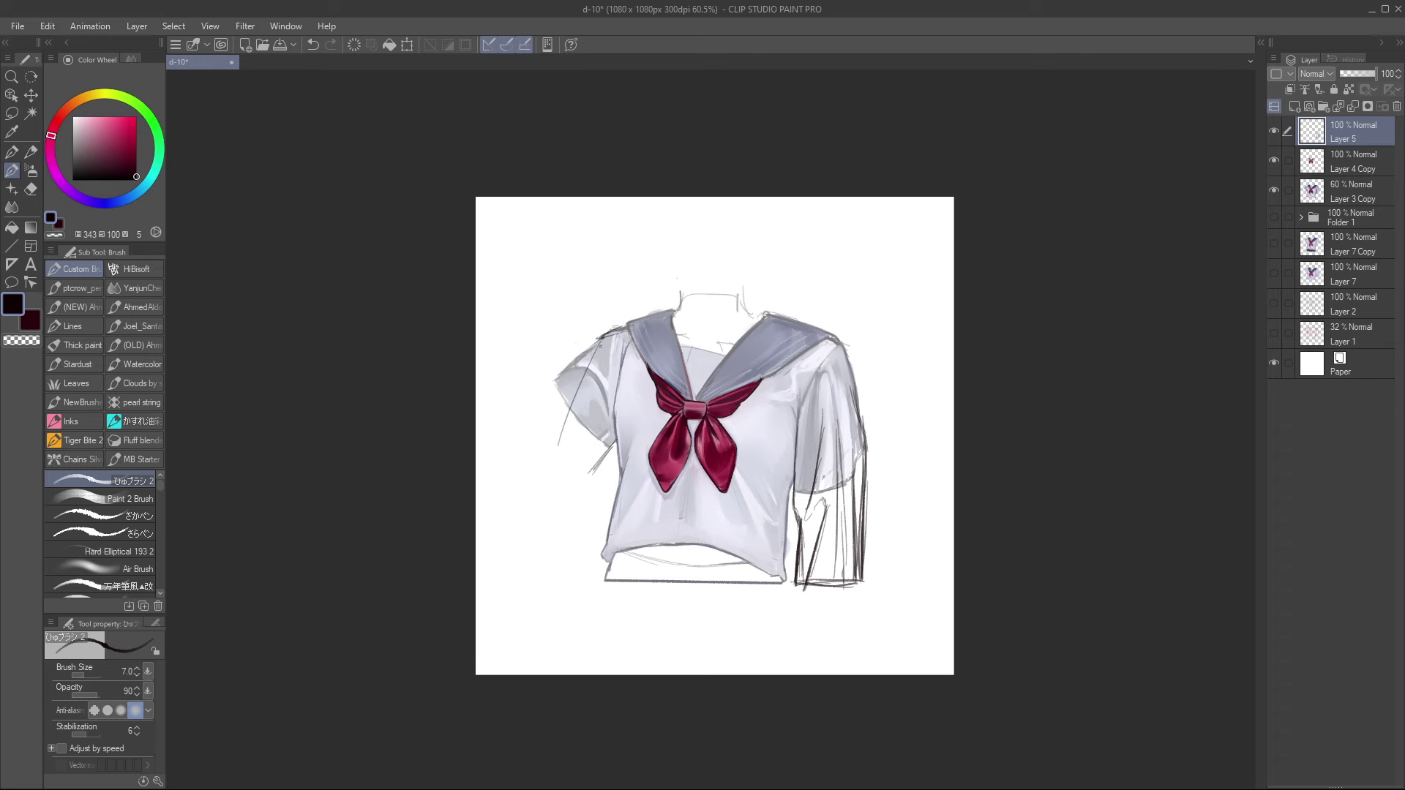
key(ctrl+z)
drag(618, 331, 588, 372)
drag(604, 335, 557, 499)
drag(606, 337, 562, 474)
key(ctrl+z)
drag(602, 338, 568, 492)
drag(595, 372, 561, 540)
Step: Extend the left sleeve's outer edge down to hem level and close the cuff toward the torso
drag(566, 525, 566, 579)
drag(577, 445, 568, 526)
key(ctrl+z)
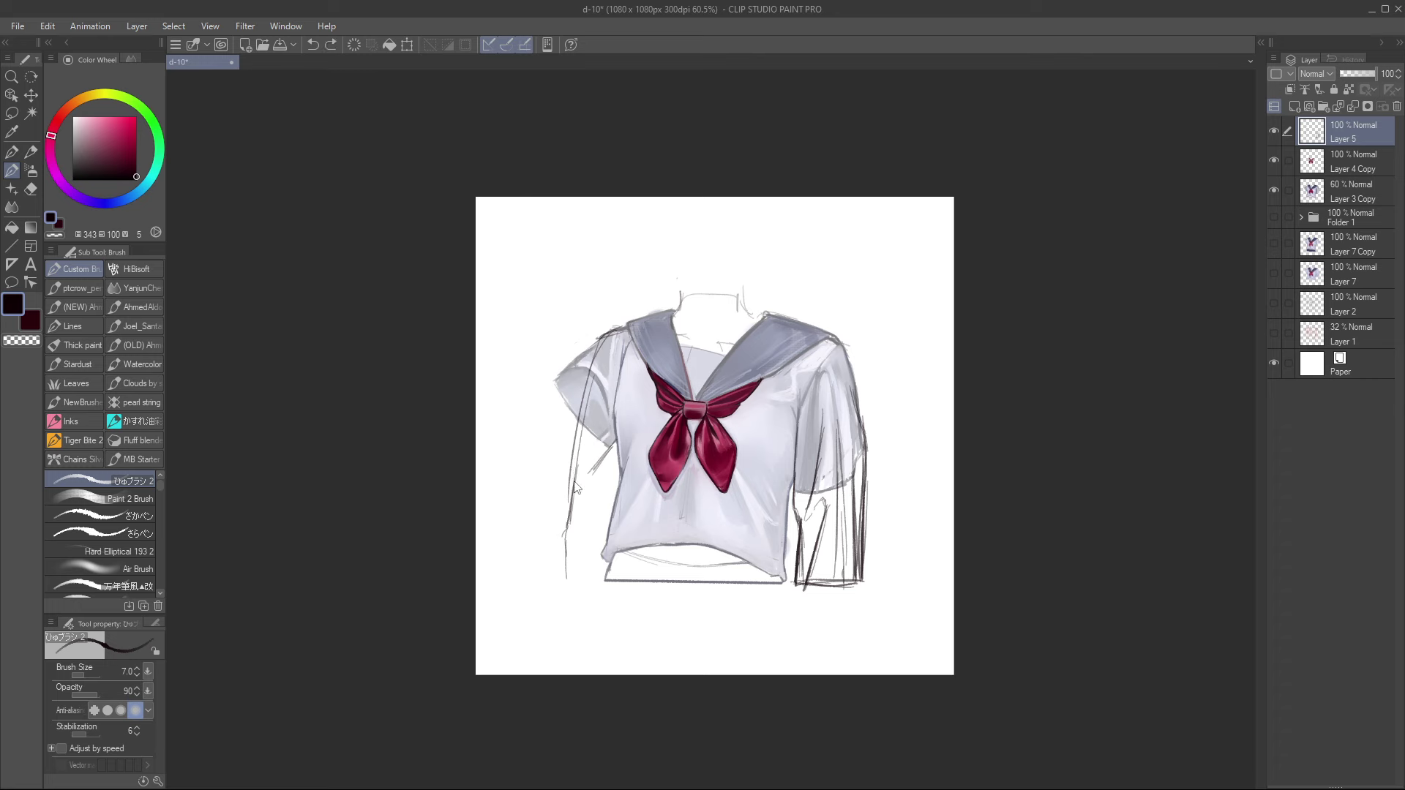
key(ctrl+z)
drag(580, 416, 567, 554)
mouse_move(566, 544)
mouse_down()
mouse_move(581, 583)
mouse_move(609, 583)
mouse_up()
mouse_move(612, 338)
mouse_down()
mouse_move(511, 418)
mouse_move(512, 450)
mouse_move(566, 487)
mouse_up()
drag(520, 414, 518, 384)
drag(527, 428, 526, 349)
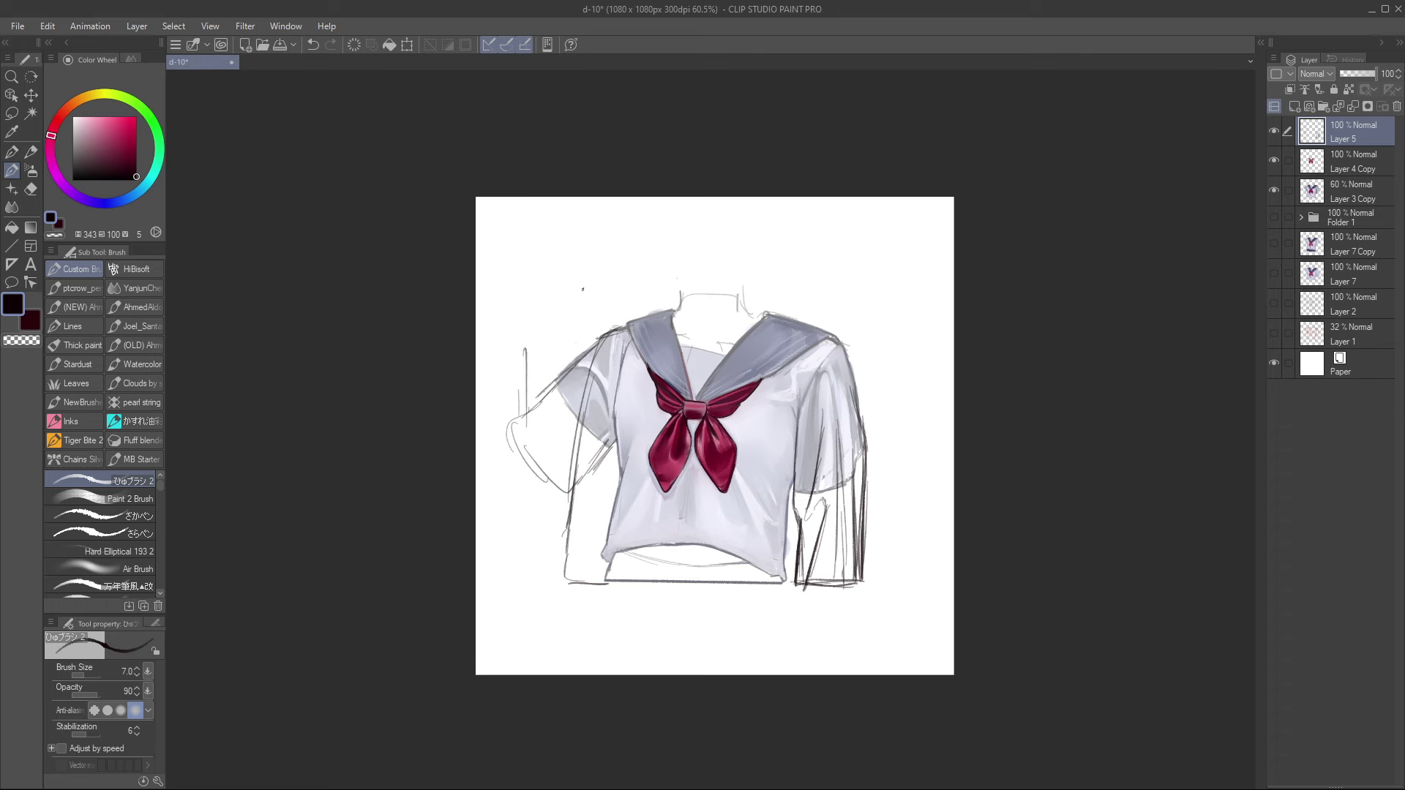
key(ctrl+z)
key(ctrl+z)
key(ctrl+z)
key(ctrl+z)
key(ctrl+z)
key(ctrl+z)
key(ctrl+z)
key(ctrl+z)
key(ctrl+z)
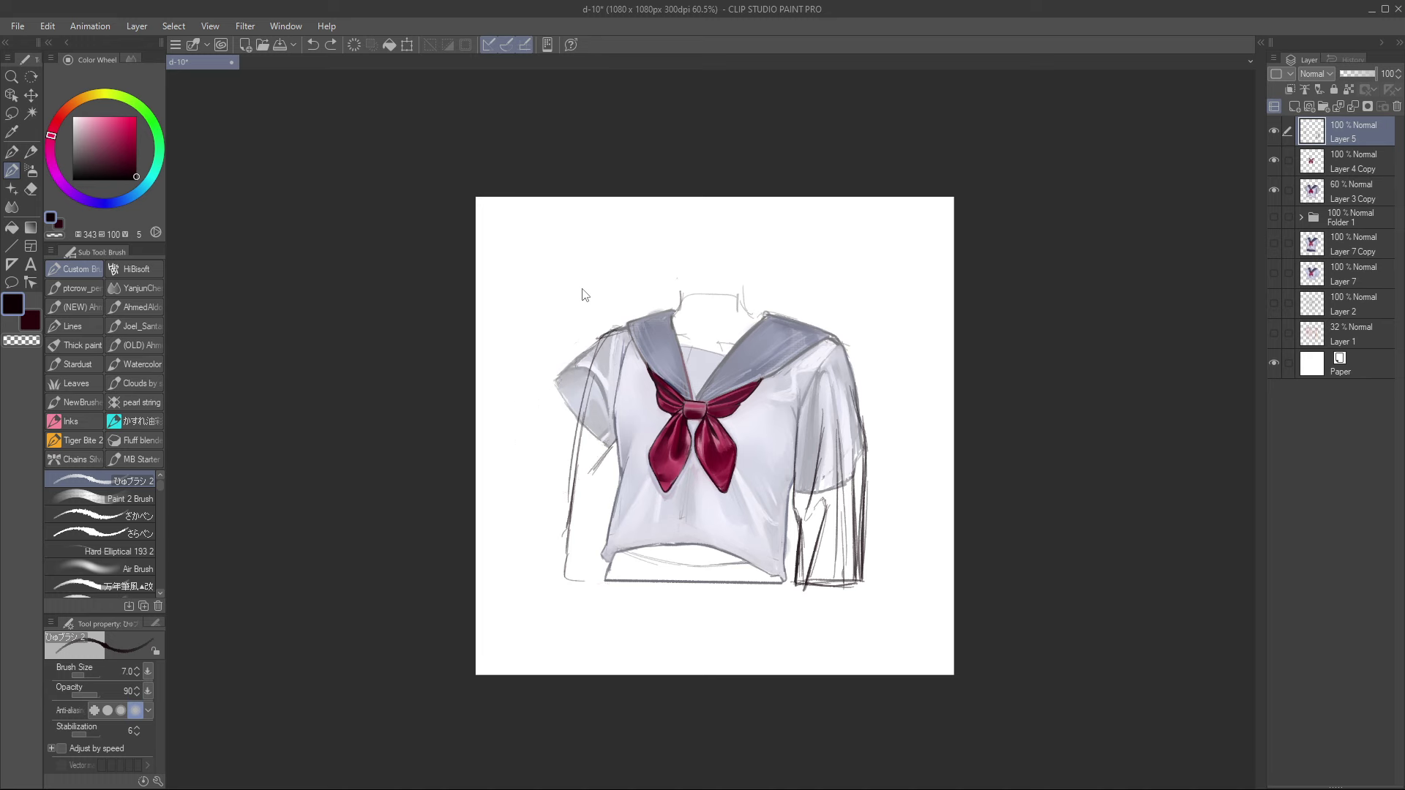
key(ctrl+y)
Step: Duplicate Layer 3 Copy and hide the original layer beneath the duplicate
click(1356, 183)
key(ctrl+c)
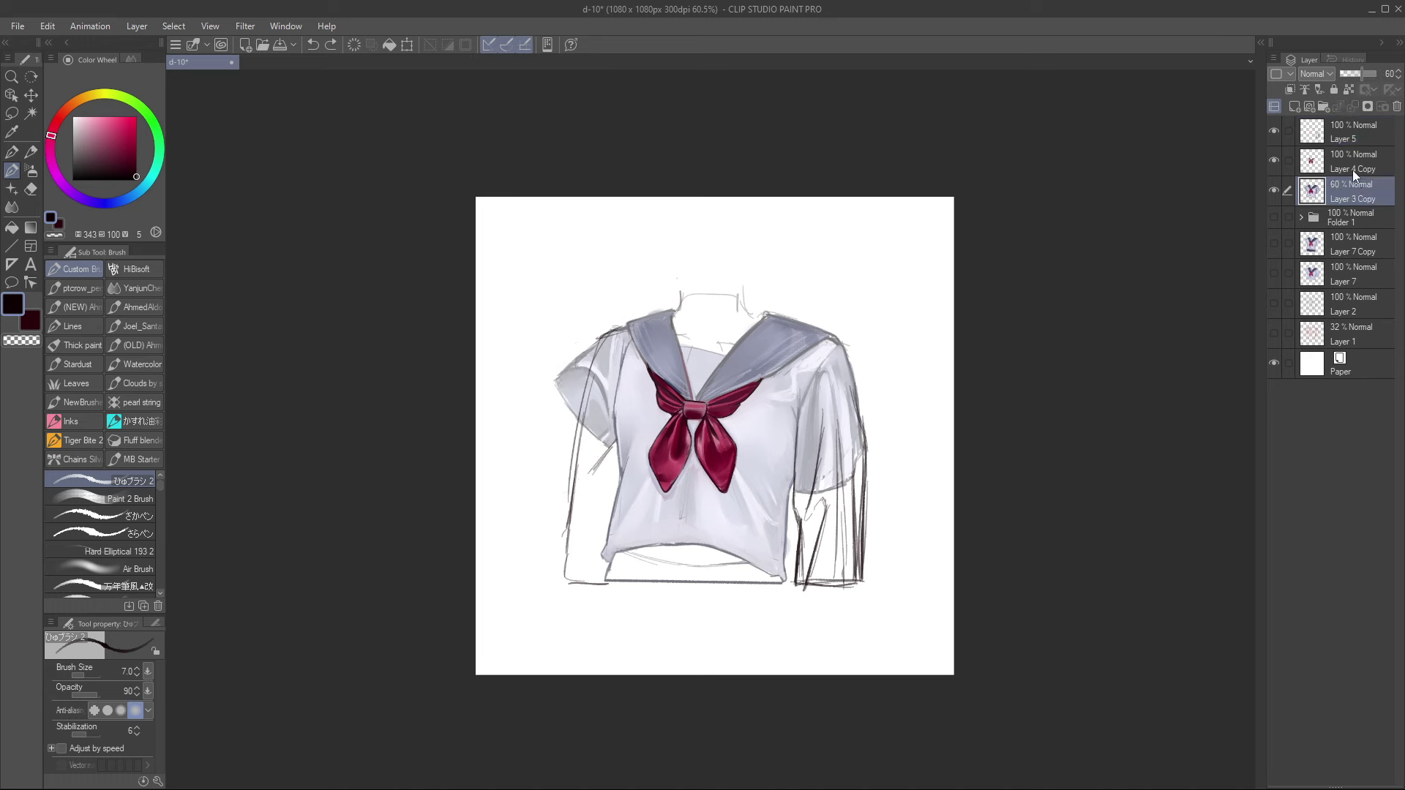
key(ctrl+v)
click(1273, 221)
Step: Erase the painted short left sleeve on Layer 3 Copy 2 with the Rough eraser at size 100
key(e)
drag(612, 328, 597, 373)
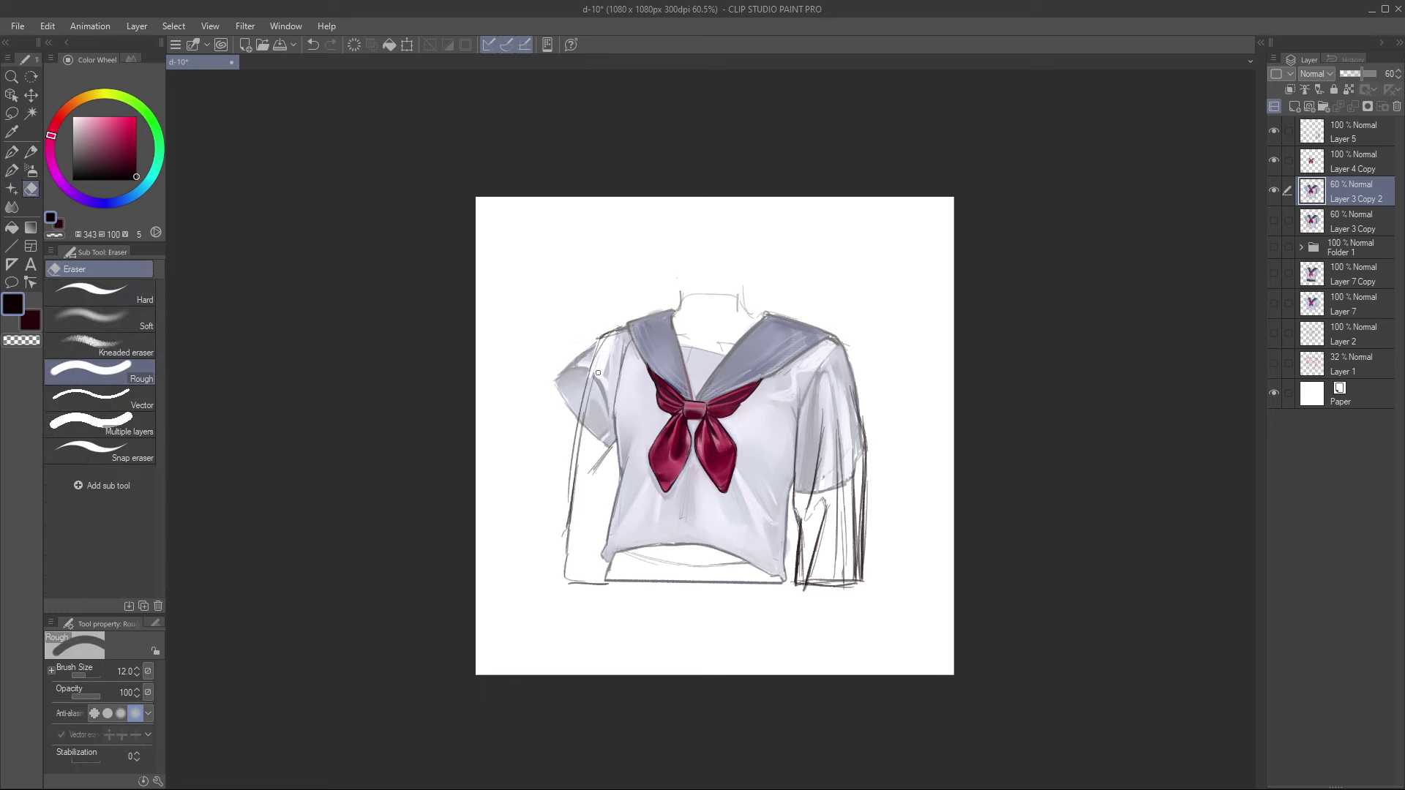
key(bracketright)
key(bracketright)
key(bracketright)
key(bracketright)
key(bracketright)
key(bracketright)
key(bracketright)
key(bracketright)
key(bracketright)
key(bracketright)
key(bracketright)
mouse_move(612, 317)
mouse_down()
mouse_move(564, 388)
mouse_move(576, 419)
mouse_move(593, 333)
mouse_move(581, 439)
mouse_up()
mouse_move(589, 387)
mouse_down()
mouse_move(587, 426)
mouse_move(578, 416)
mouse_up()
drag(601, 336, 584, 440)
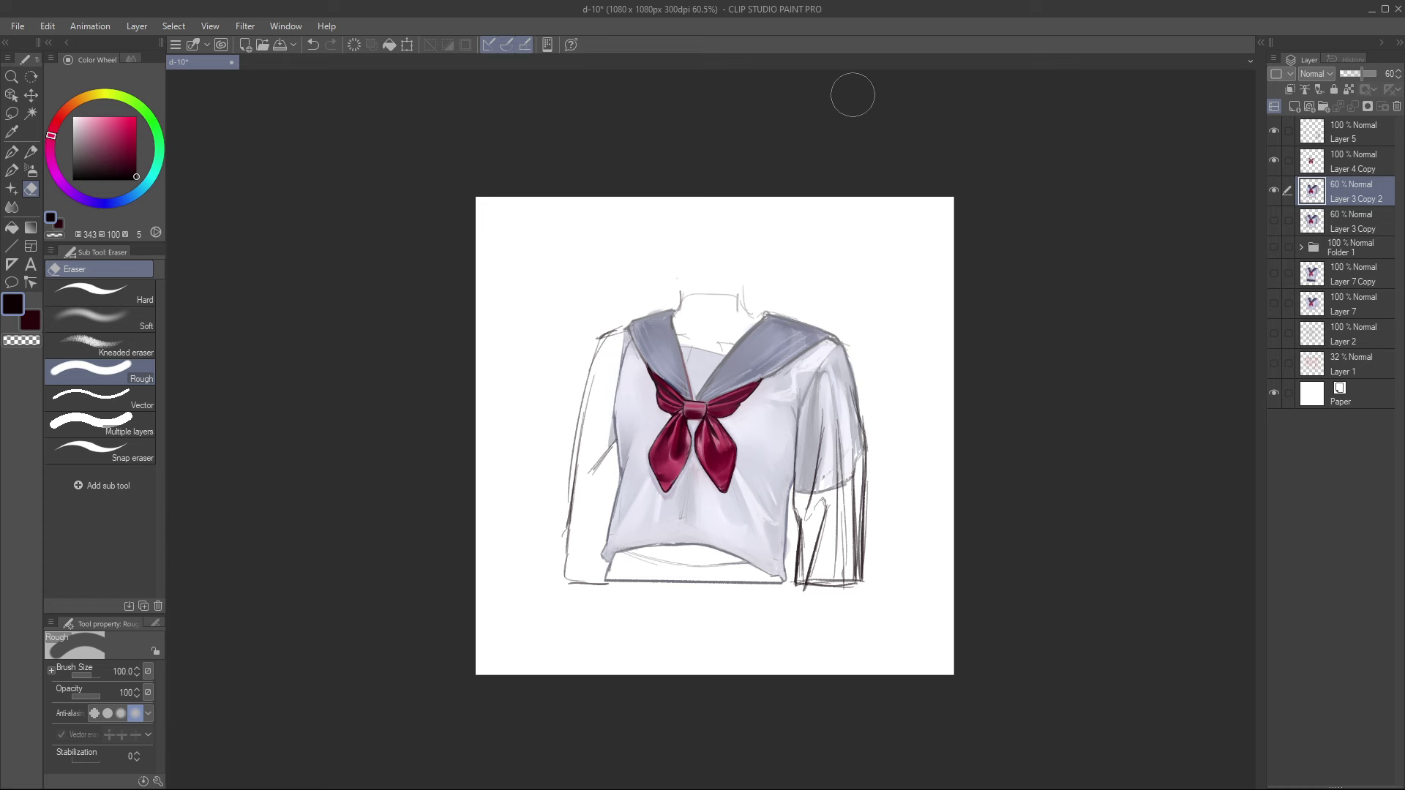
Step: Redraw the left sleeve's outer contour on Layer 5 in black, from the collar over the shoulder to the cuff
click(1361, 132)
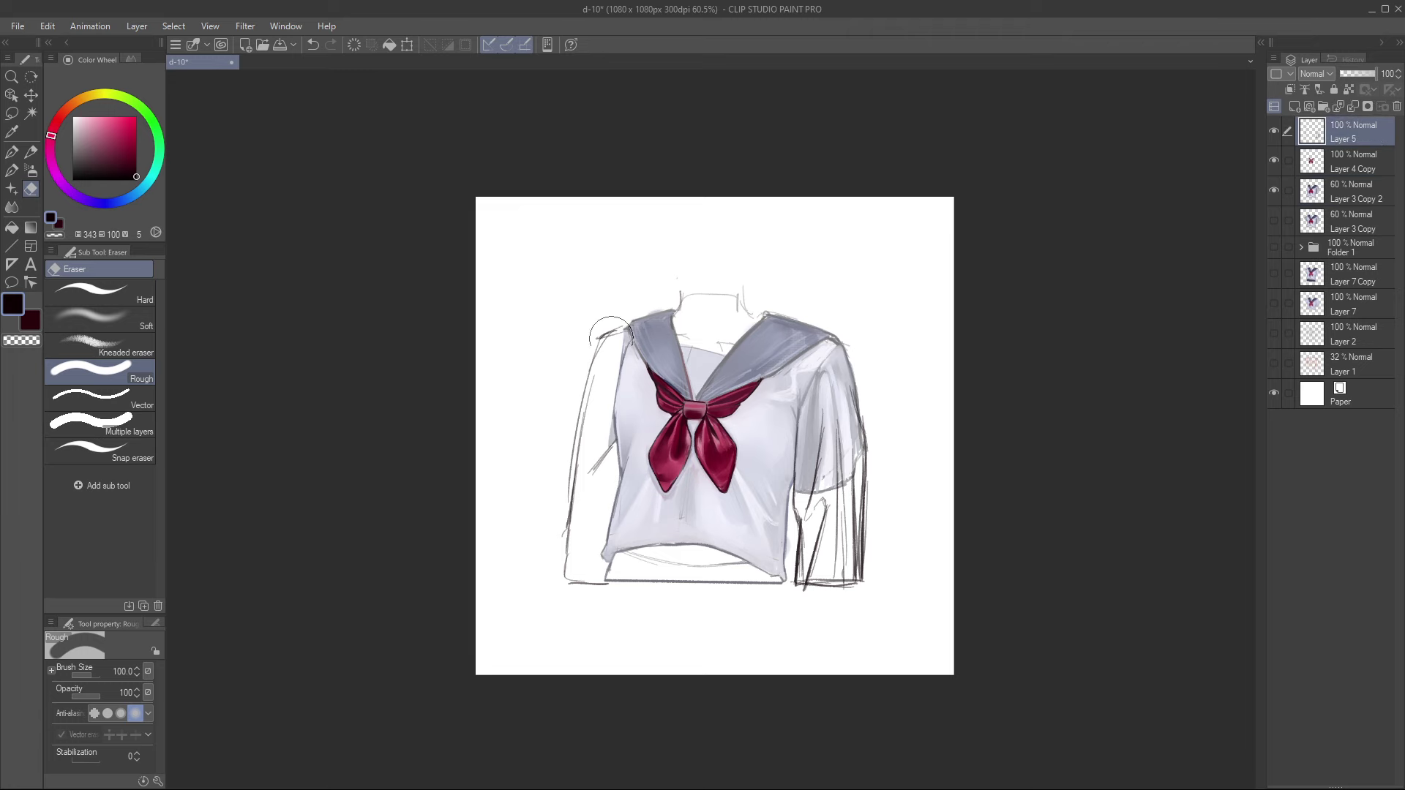
key(k)
key(b)
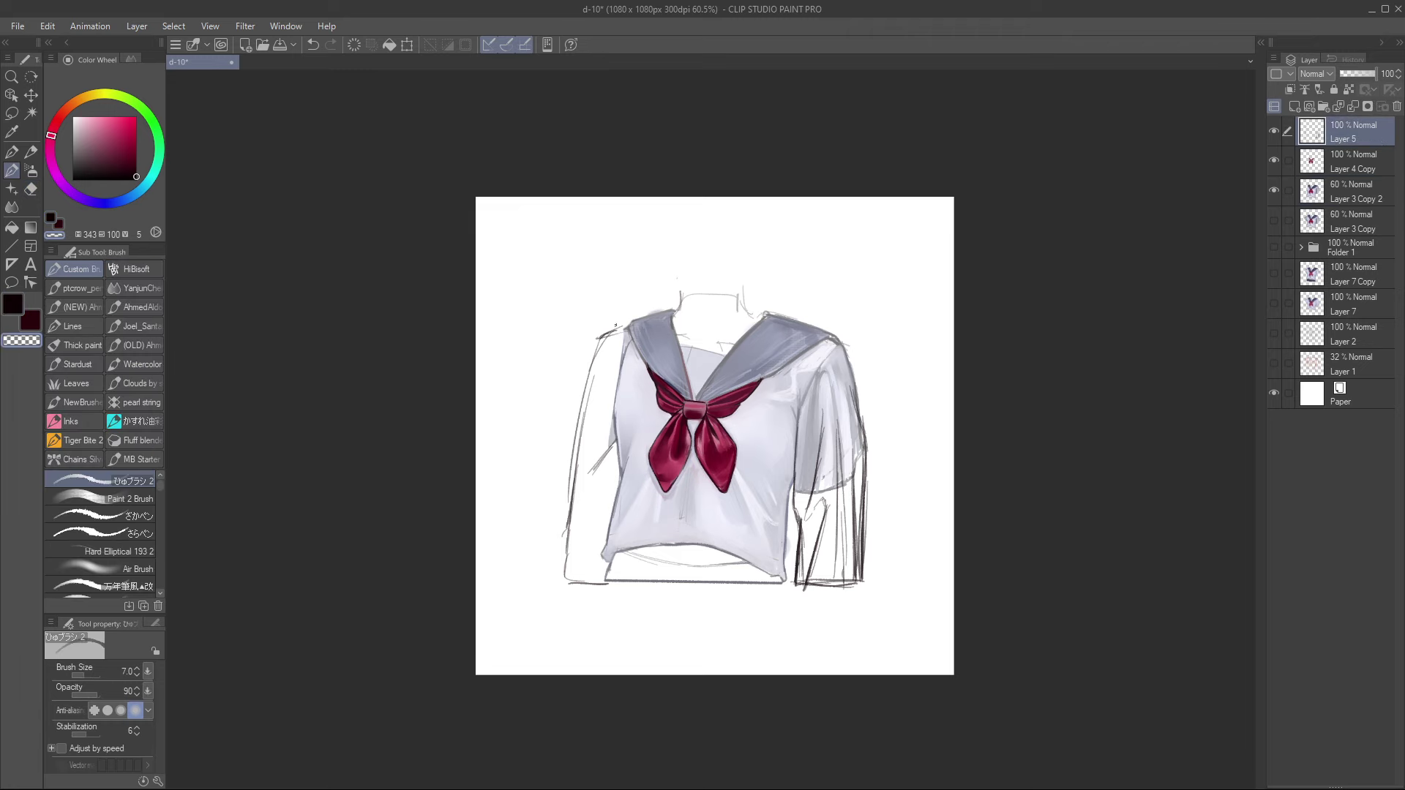
click(137, 180)
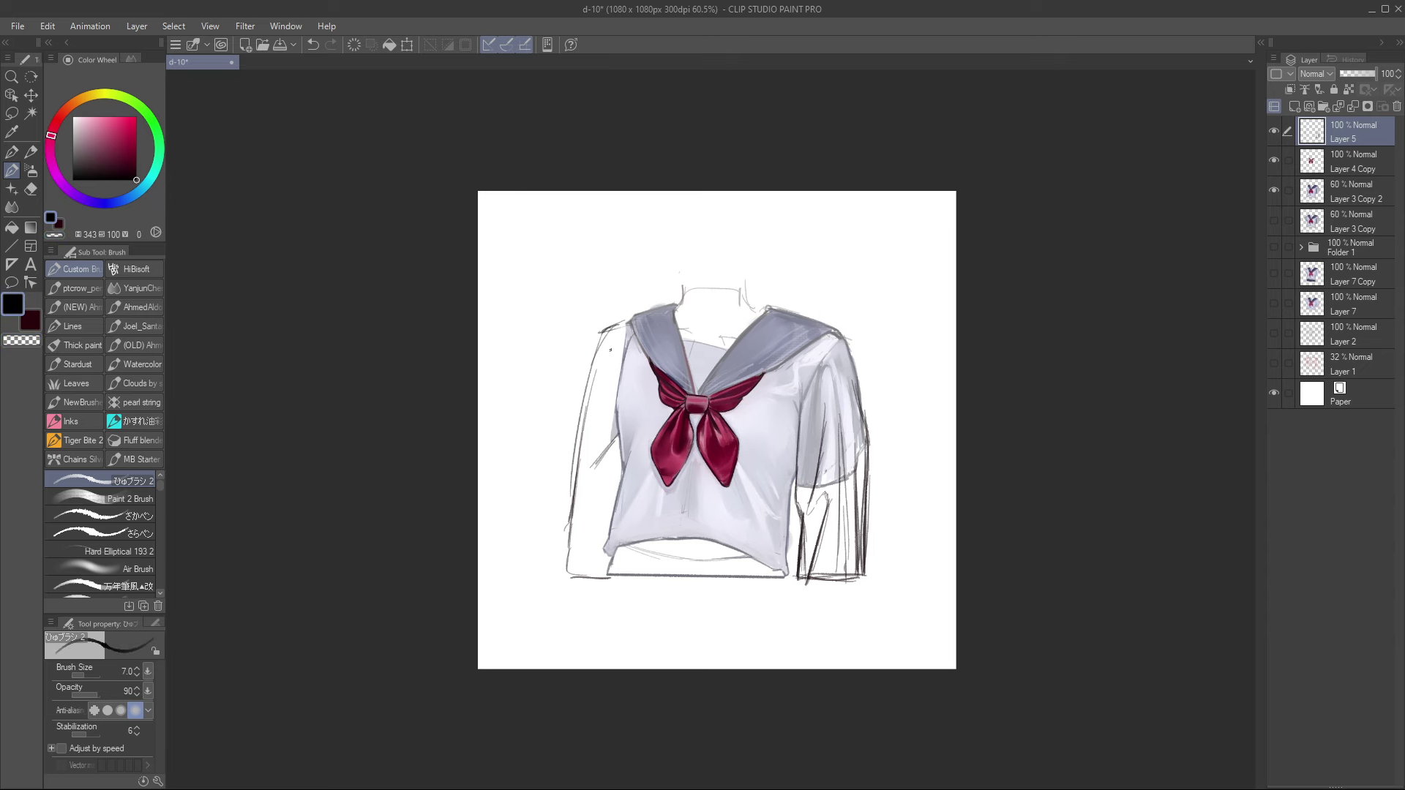
mouse_move(652, 311)
mouse_down()
mouse_move(605, 336)
mouse_move(585, 416)
mouse_up()
drag(600, 351, 582, 502)
drag(590, 436, 565, 570)
Step: Sketch small cloth folds along the inner side of the left sleeve, from the armpit down toward the cuff
drag(606, 385, 609, 405)
drag(601, 456, 622, 433)
drag(611, 439, 607, 459)
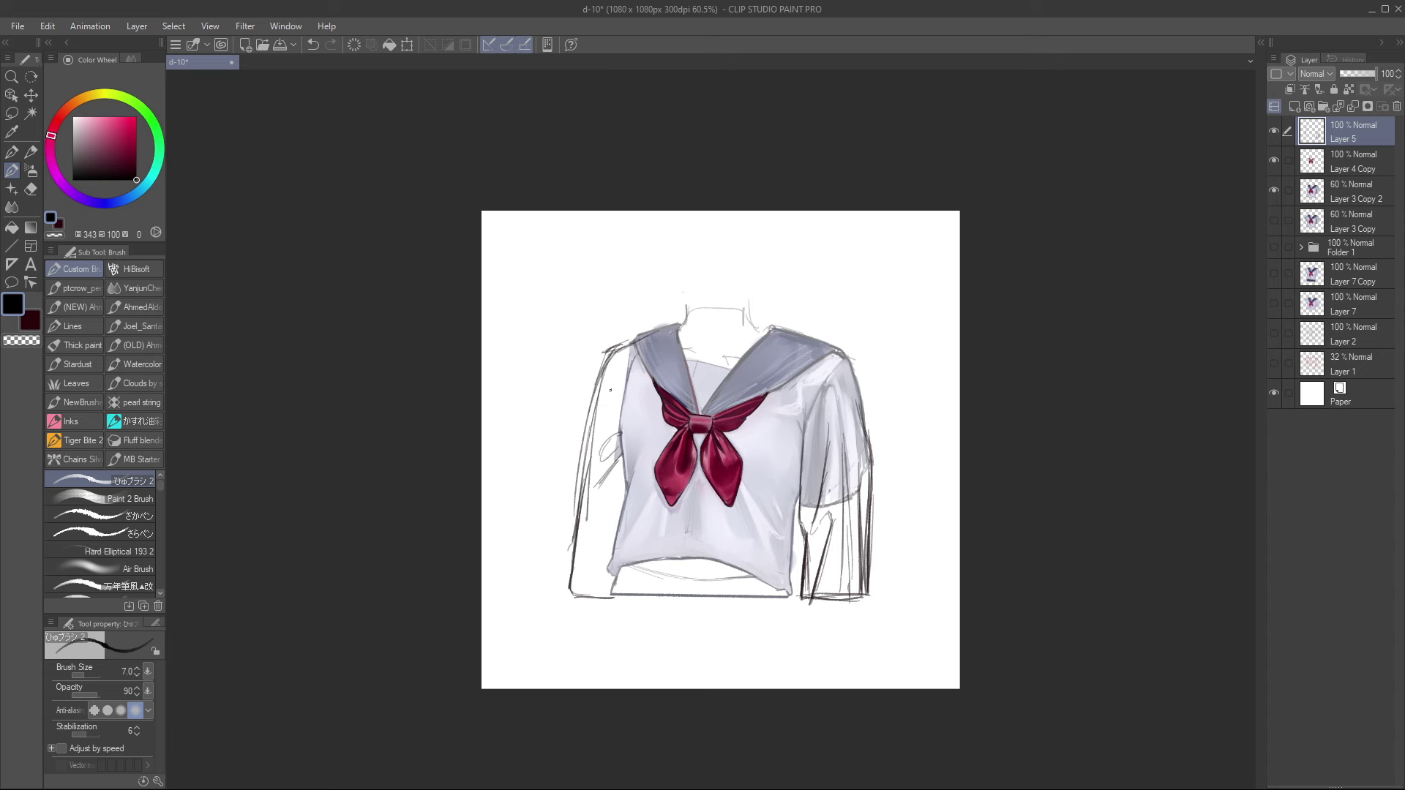
drag(613, 368, 623, 411)
drag(615, 516, 628, 405)
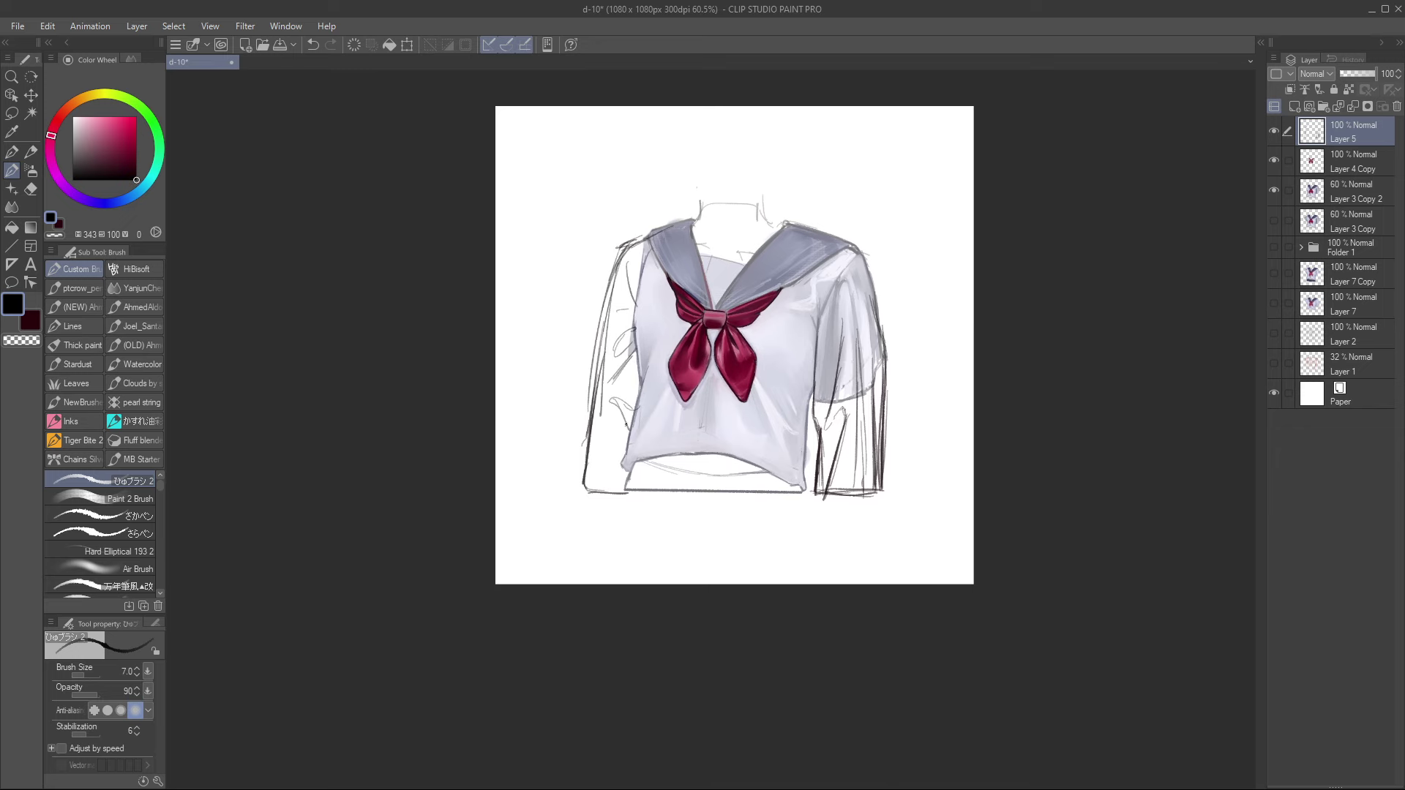
drag(835, 360, 808, 404)
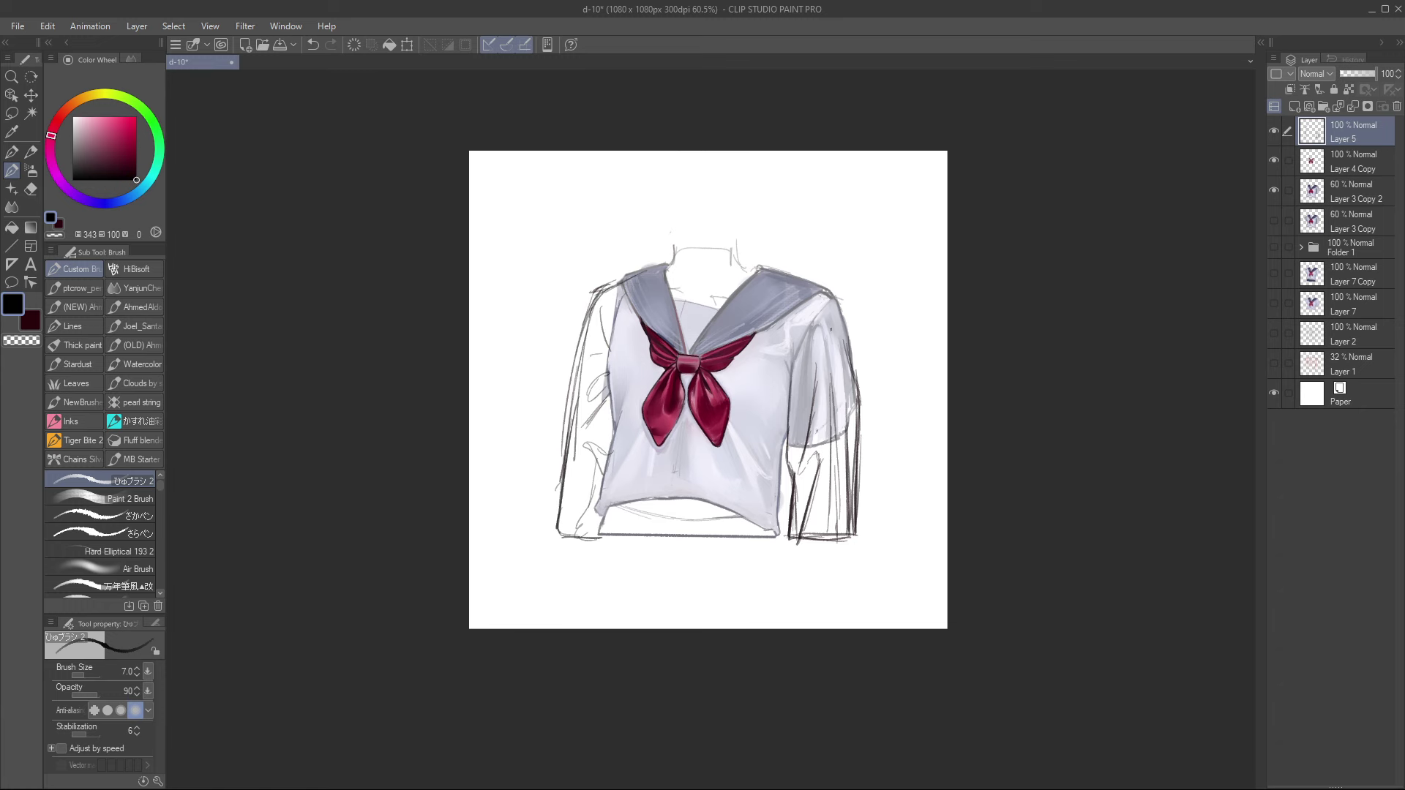
Step: Restore the opacity of Layer 3 Copy 2 to 100% and check the whole drawing in a mirrored view
click(1368, 192)
drag(1368, 74, 1402, 78)
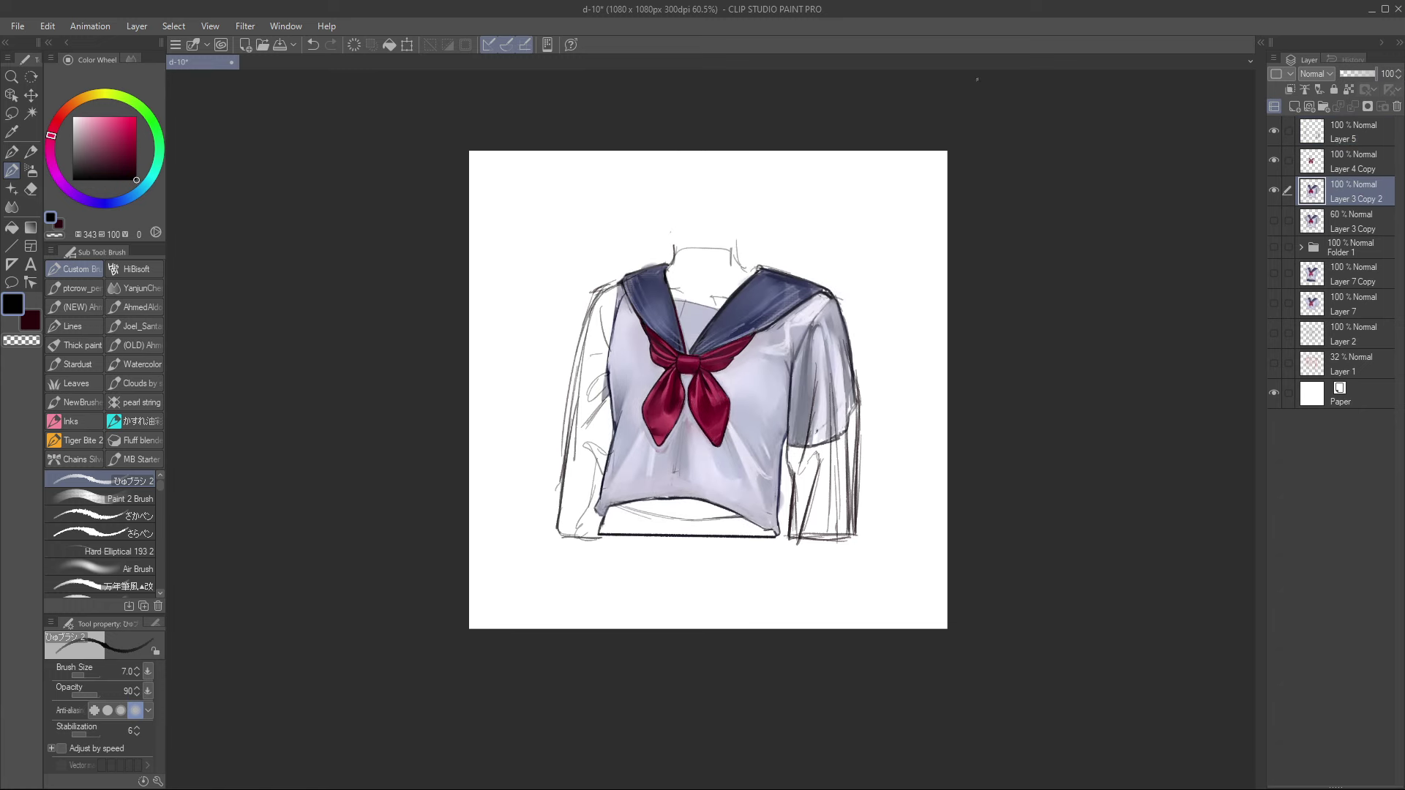
scroll(711, 538, down, 4)
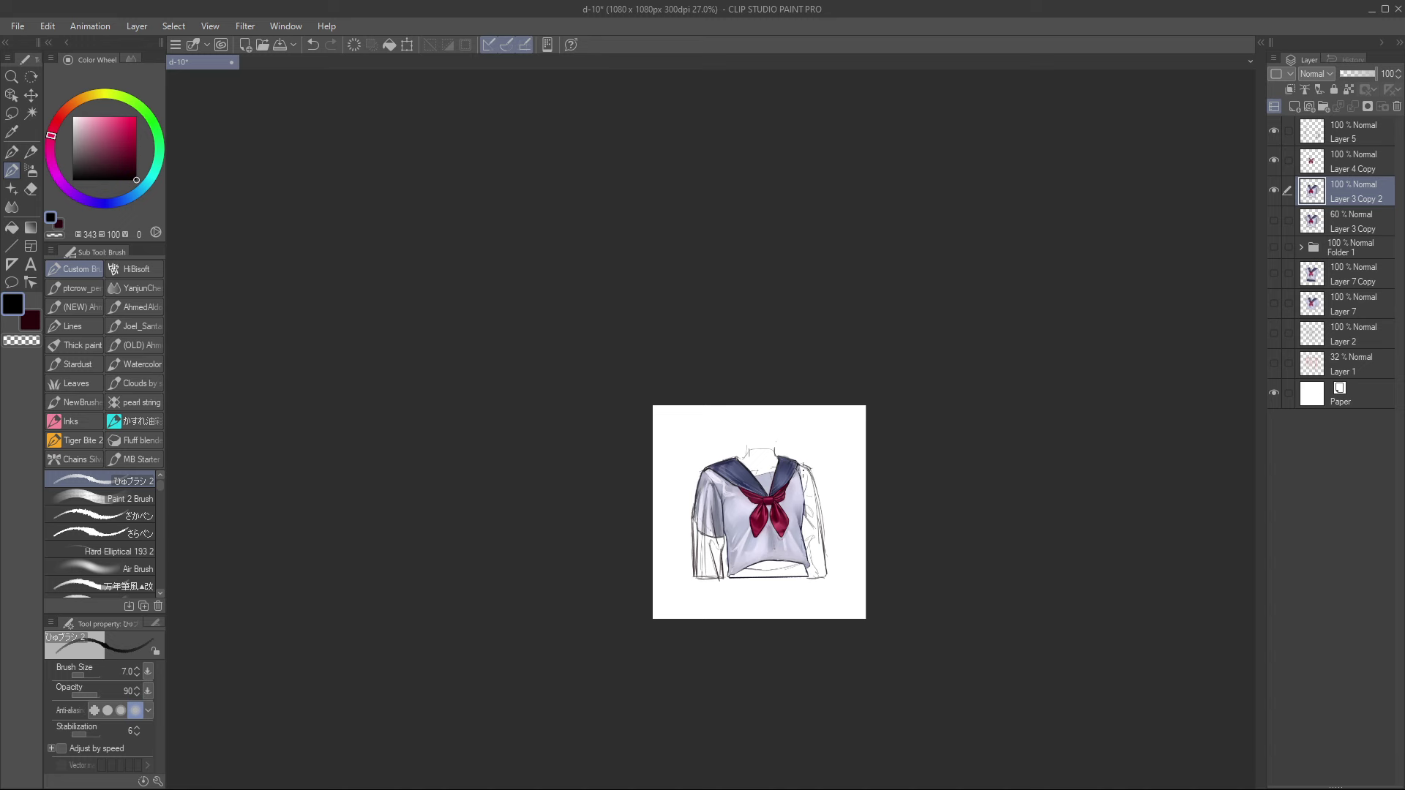
scroll(800, 476, up, 2)
scroll(803, 474, up, 1)
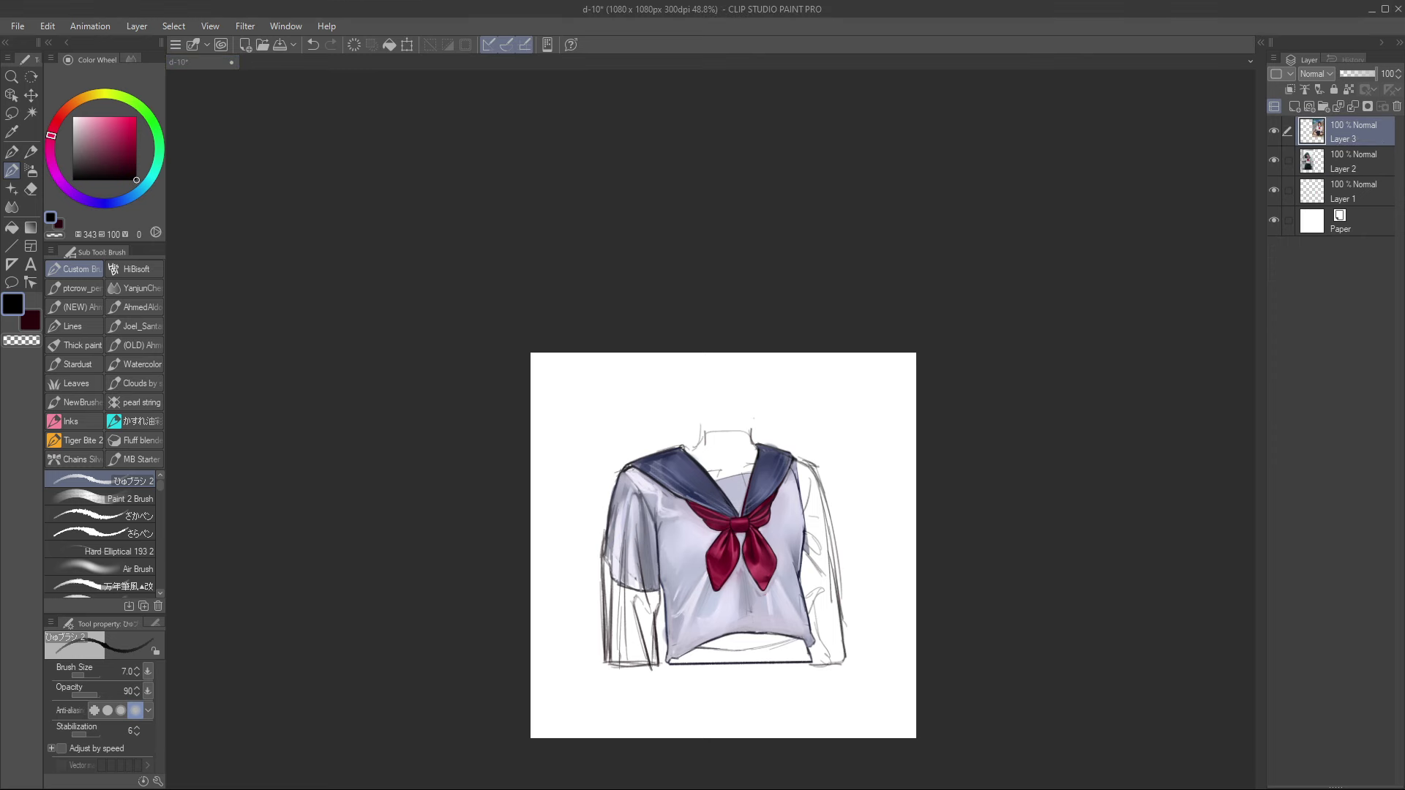
Step: Paste another image as a new layer in the other canvas and apply its transformation
key(ctrl+v)
key(ctrl+t)
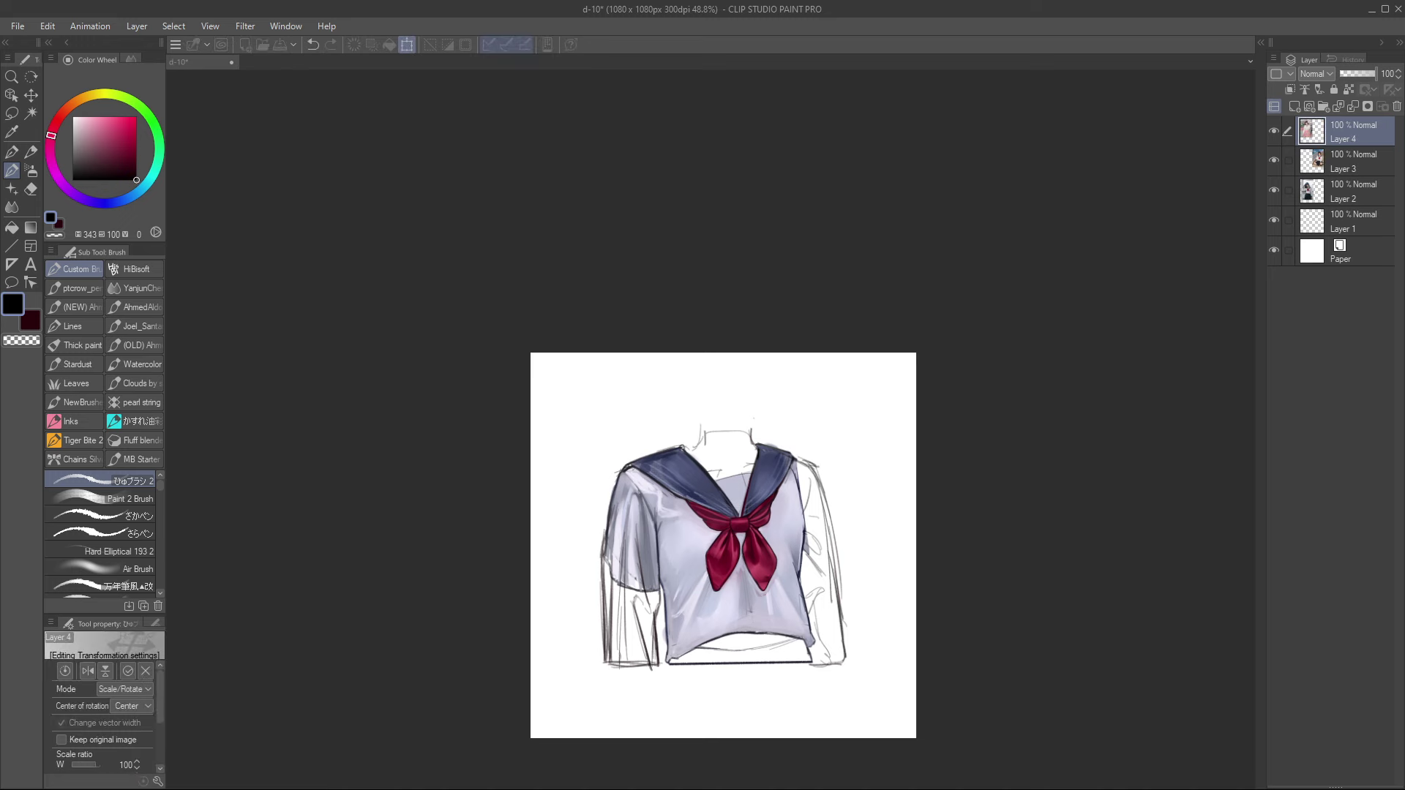
key(Return)
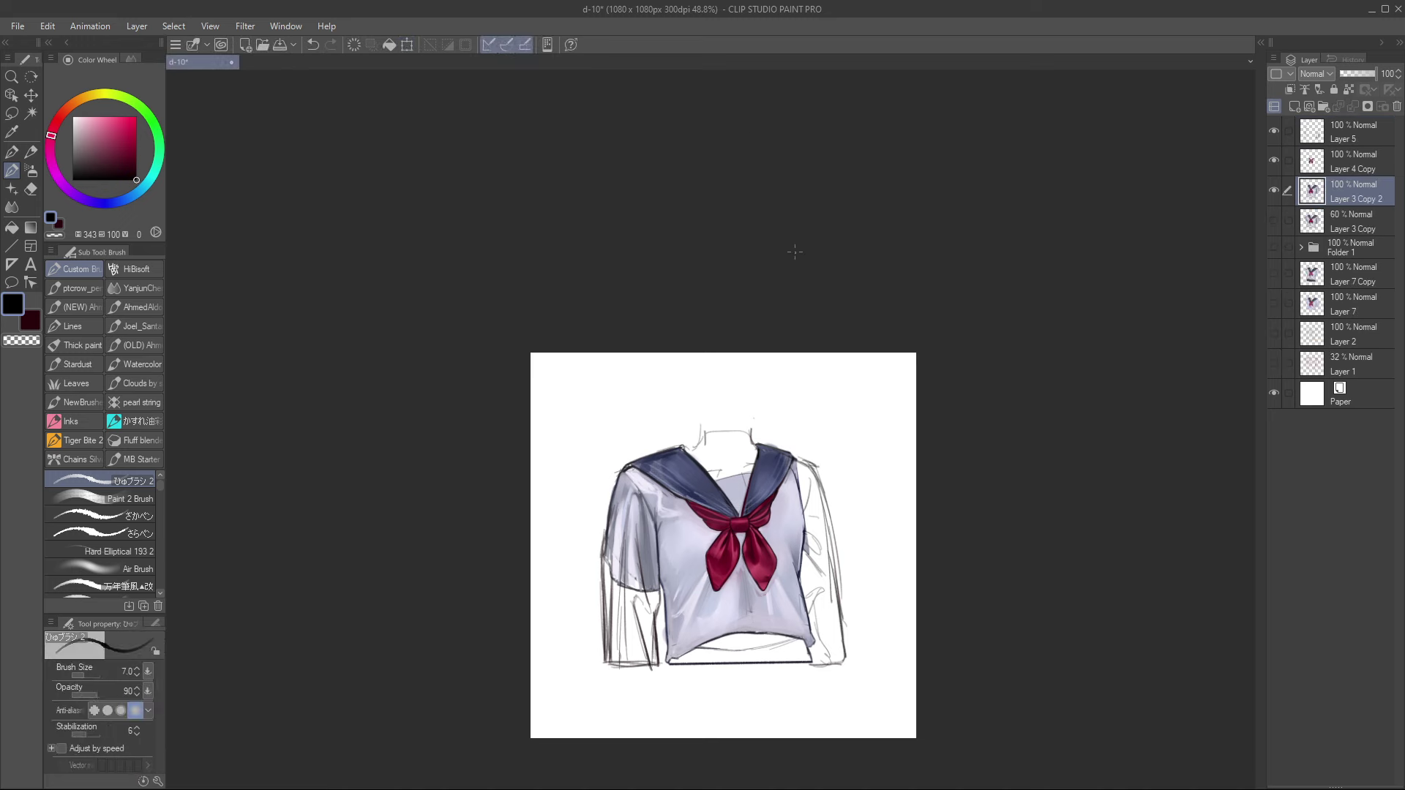
Step: Erase the folds and much of the outline of the left sleeve on Layer 5 with the Rough eraser at size 25
key(h)
drag(702, 290, 742, 210)
scroll(742, 210, up, 2)
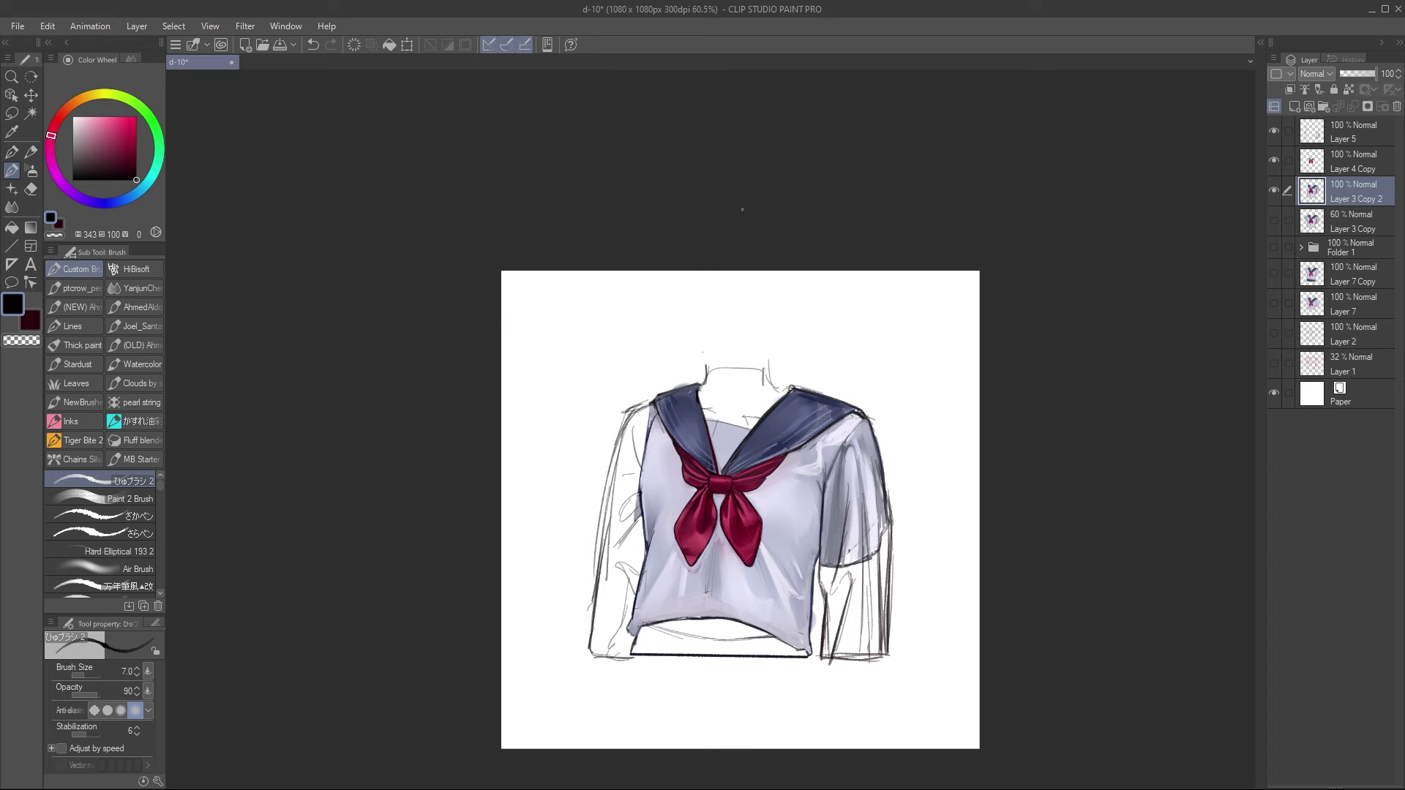
click(1334, 167)
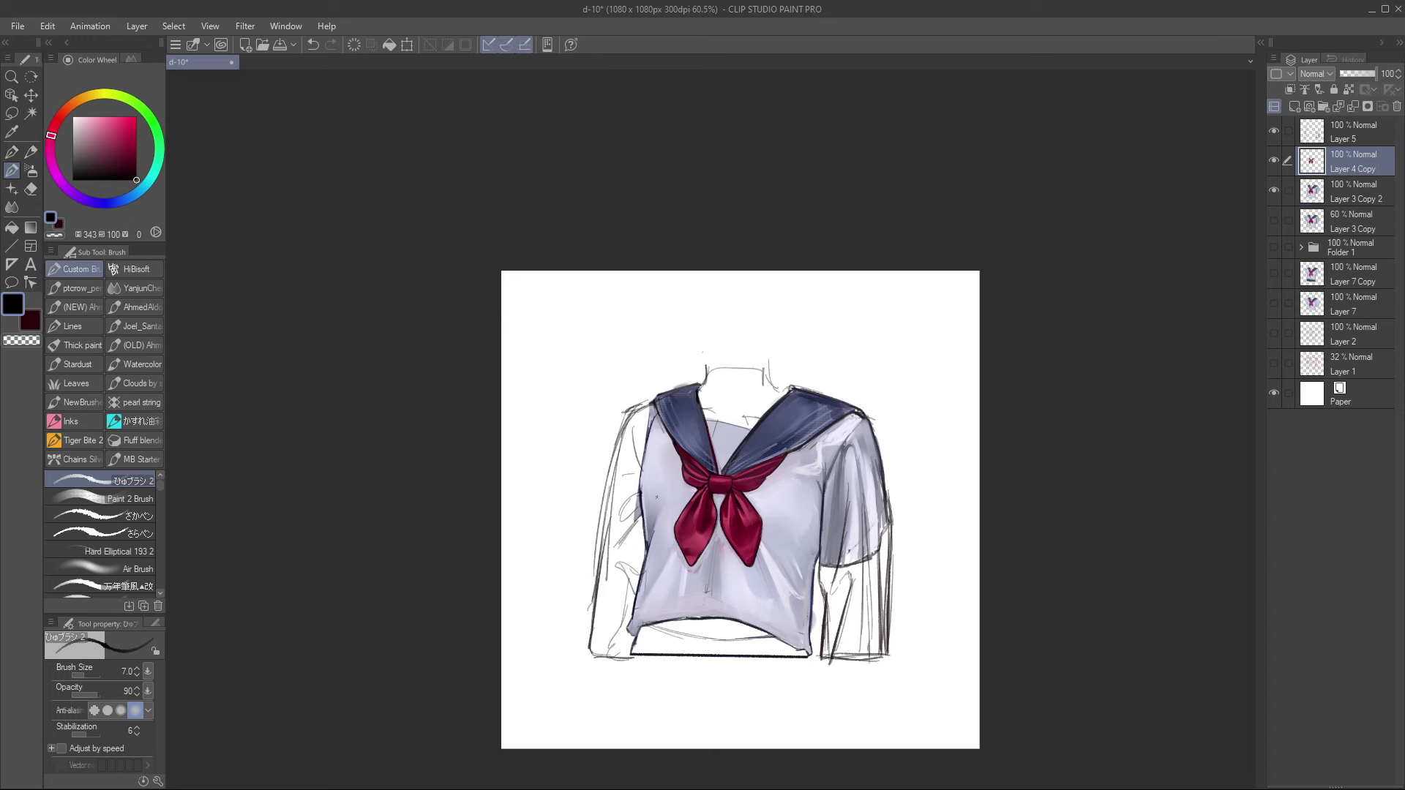
key(e)
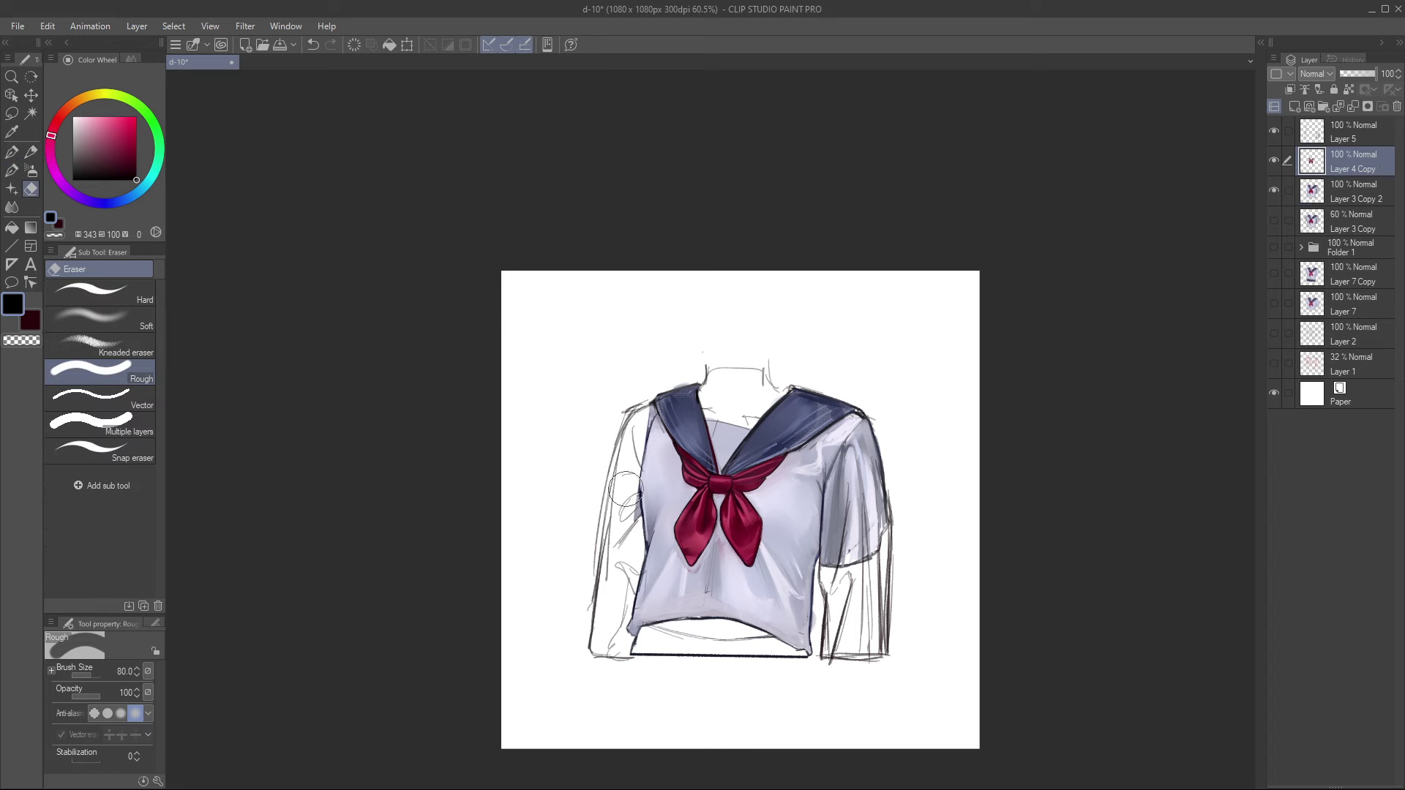
key(bracketleft)
key(bracketleft)
key(bracketleft)
key(bracketleft)
key(bracketleft)
key(bracketleft)
key(alt+bracketright)
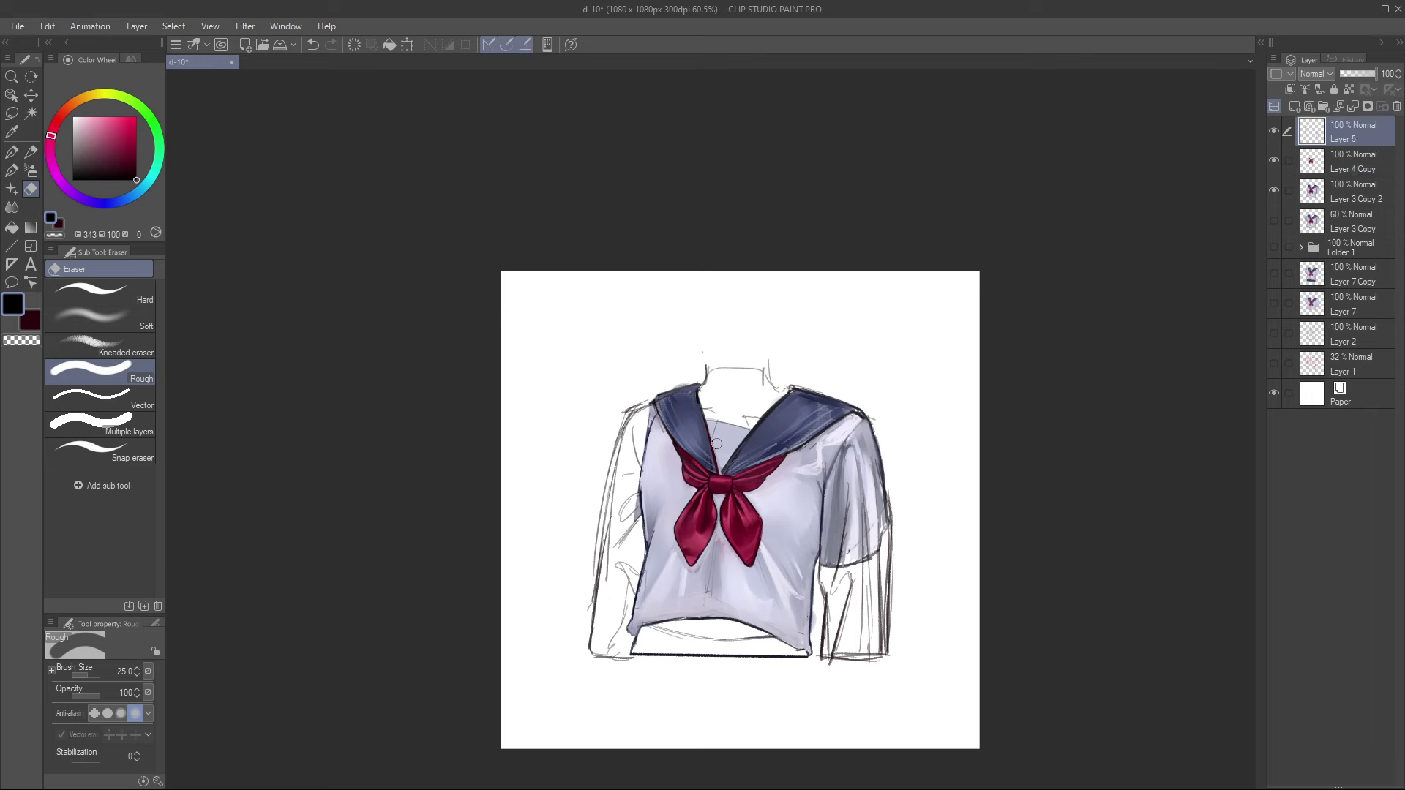
drag(634, 431, 639, 465)
mouse_move(624, 542)
mouse_down()
mouse_move(632, 491)
mouse_move(630, 608)
mouse_move(612, 634)
mouse_up()
drag(635, 573, 626, 575)
mouse_move(648, 418)
mouse_down()
mouse_move(619, 470)
mouse_move(607, 596)
mouse_move(601, 553)
mouse_up()
Step: Redraw the upper part of the left sleeve with thin brush lines from the shoulder down to the elbow
key(k)
key(b)
key(e)
key(b)
key(b)
drag(636, 423, 625, 459)
drag(629, 433, 628, 533)
key(ctrl+z)
drag(626, 467, 635, 567)
drag(618, 513, 630, 479)
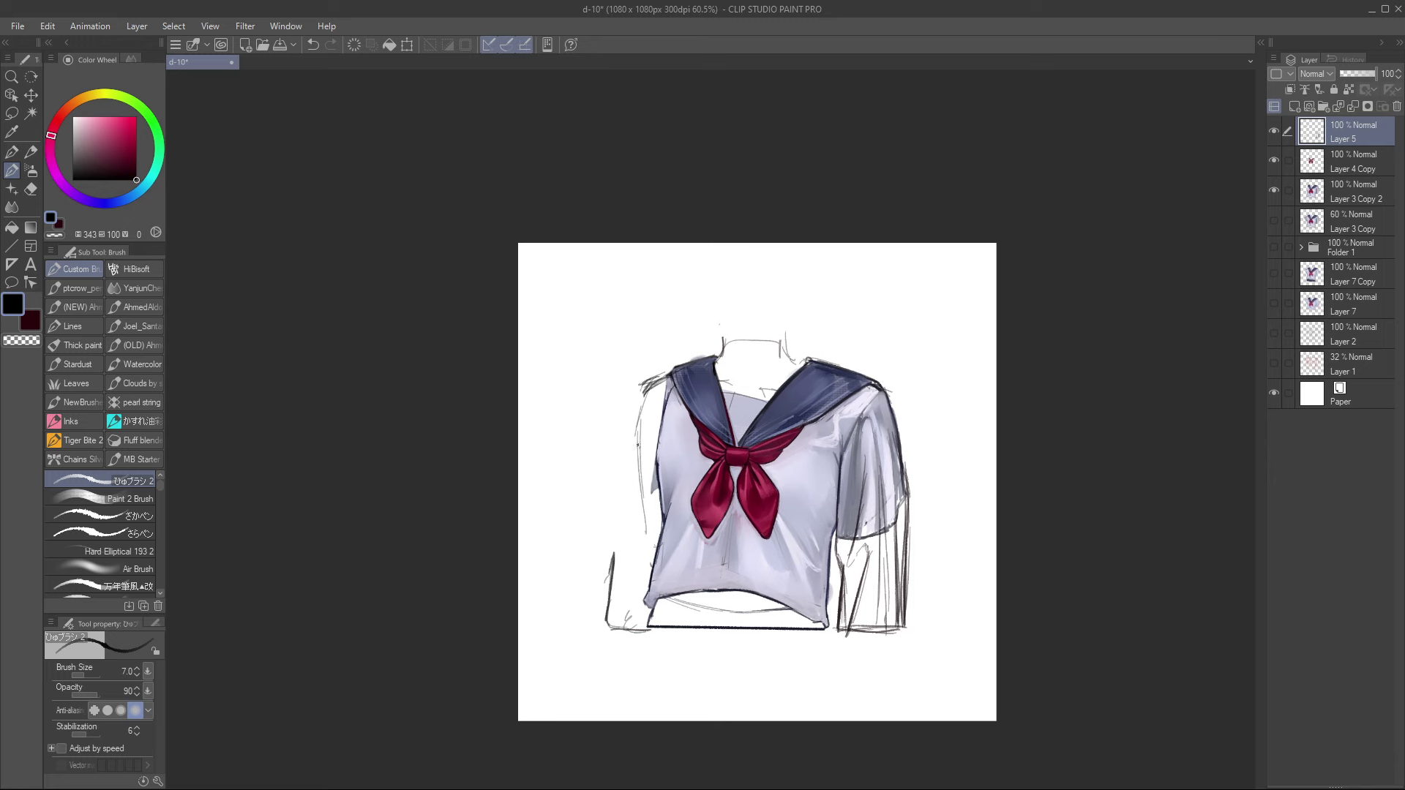
drag(640, 421, 617, 533)
key(ctrl+z)
Step: Sketch the lower part of the left sleeve, joining its outer edge to the cuff
drag(619, 510, 616, 578)
mouse_move(618, 517)
mouse_down()
mouse_move(623, 492)
mouse_move(623, 578)
mouse_up()
drag(623, 559, 616, 598)
mouse_move(617, 509)
mouse_down()
mouse_move(629, 483)
mouse_move(624, 571)
mouse_up()
key(ctrl+z)
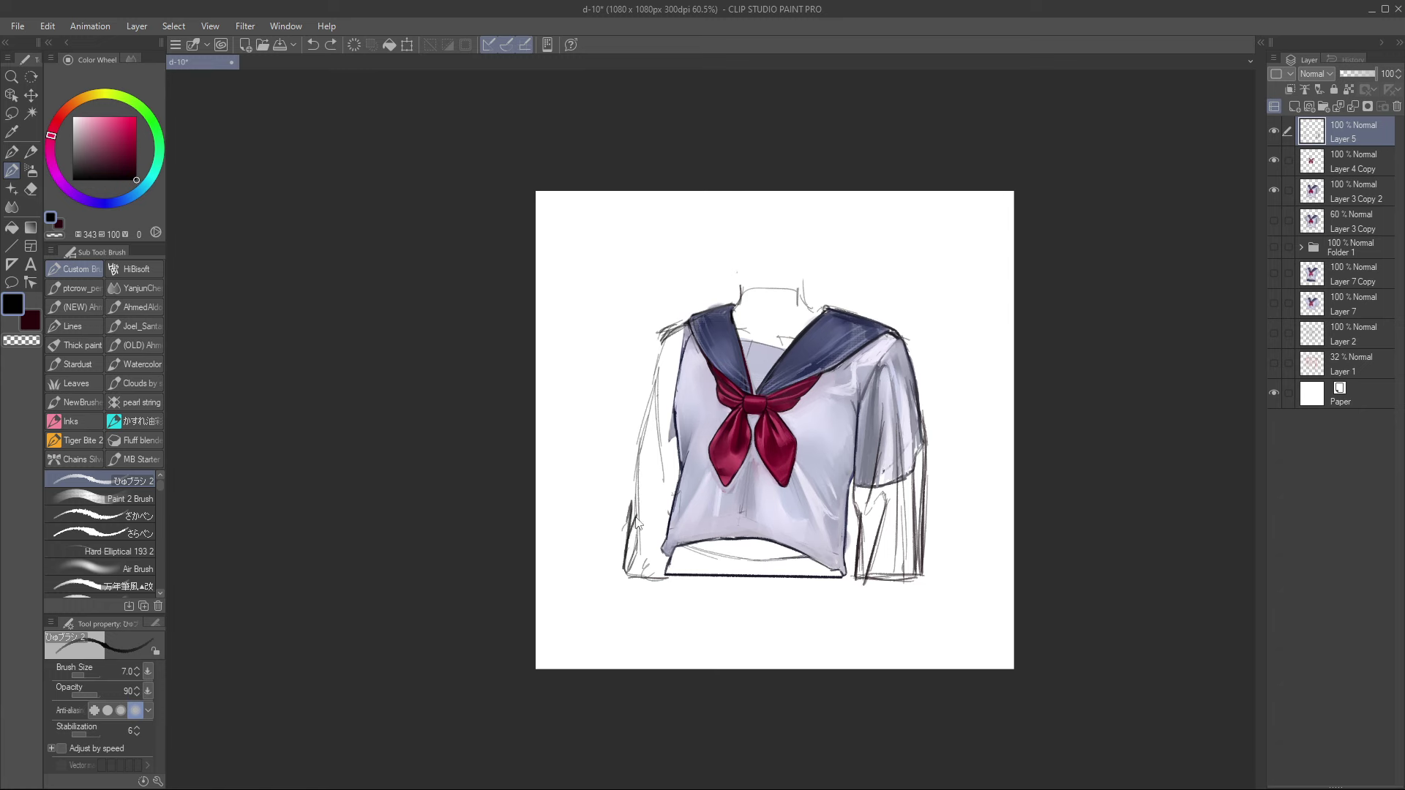
key(ctrl+z)
mouse_move(631, 504)
mouse_down()
mouse_move(626, 560)
mouse_move(653, 575)
mouse_up()
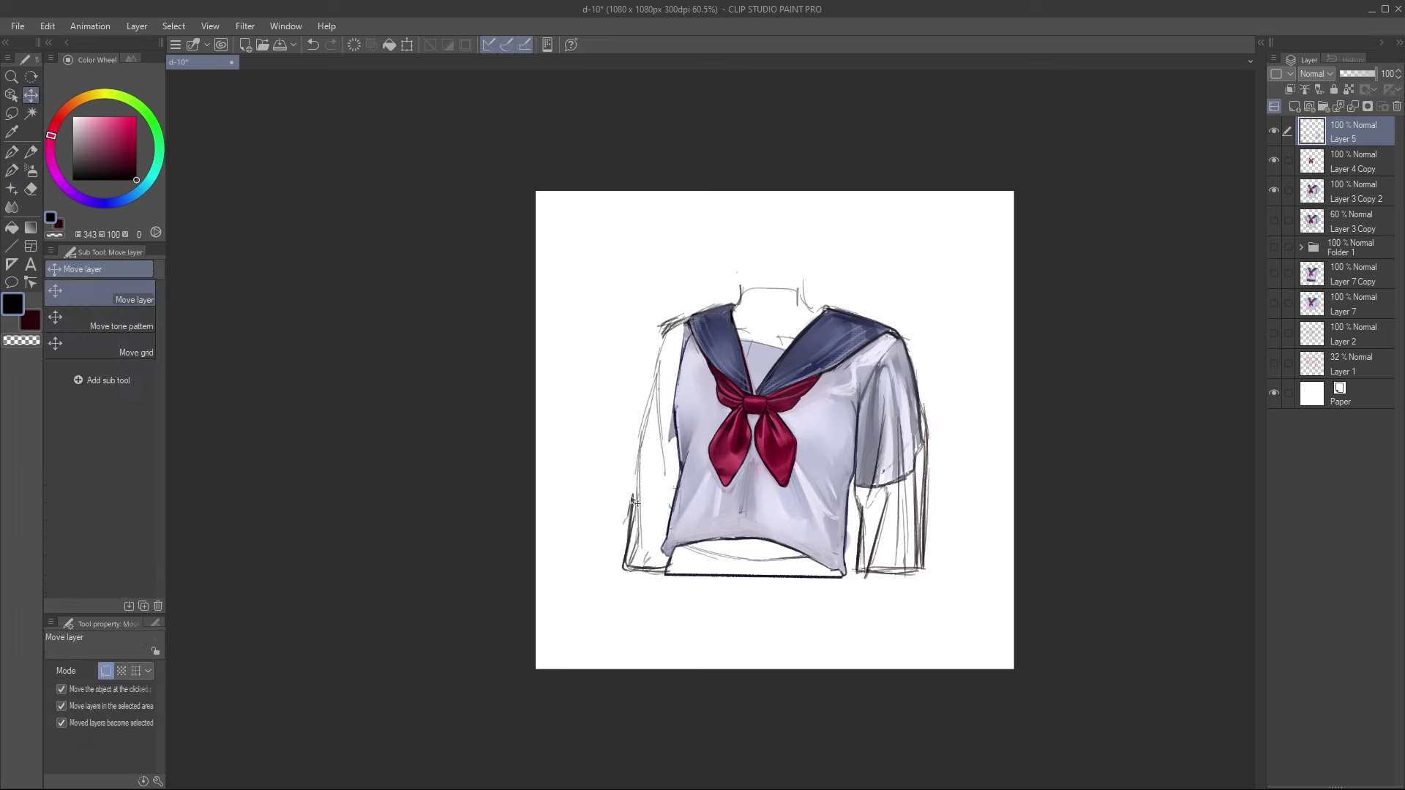
Step: Erase the middle of the left sleeve's outer edge and redraw it as one cleaner line down to the cuff
key(e)
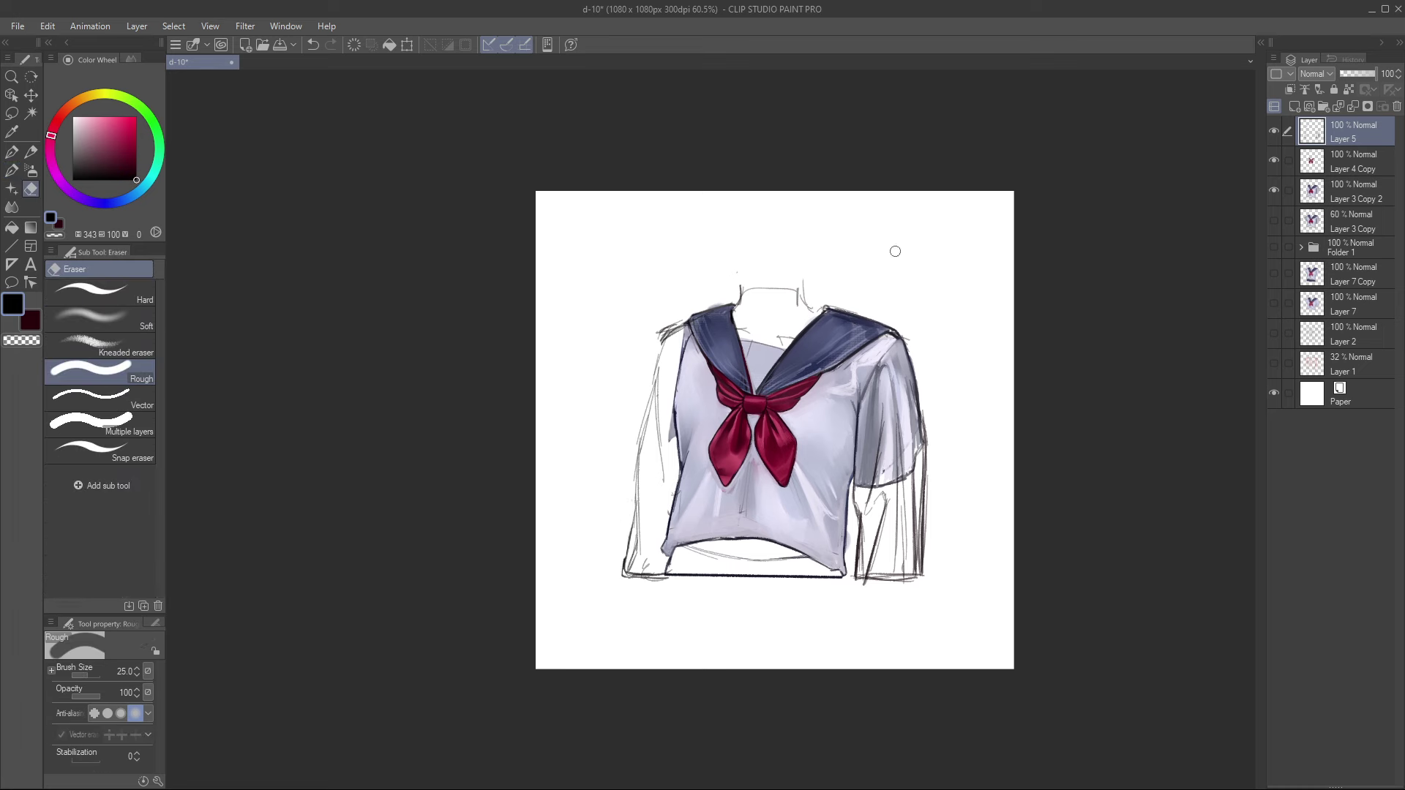
drag(647, 437, 638, 469)
key(p)
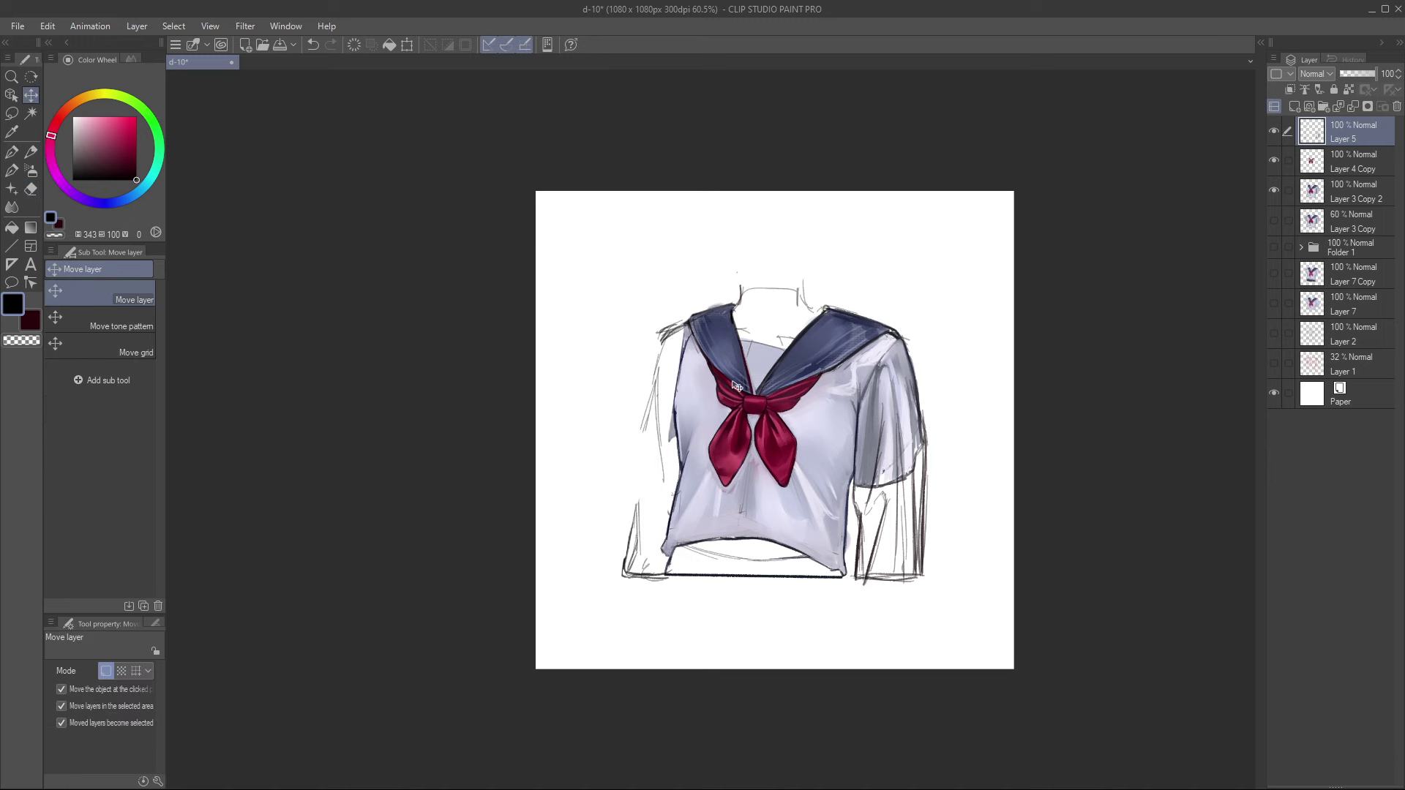
key(b)
drag(653, 399, 633, 554)
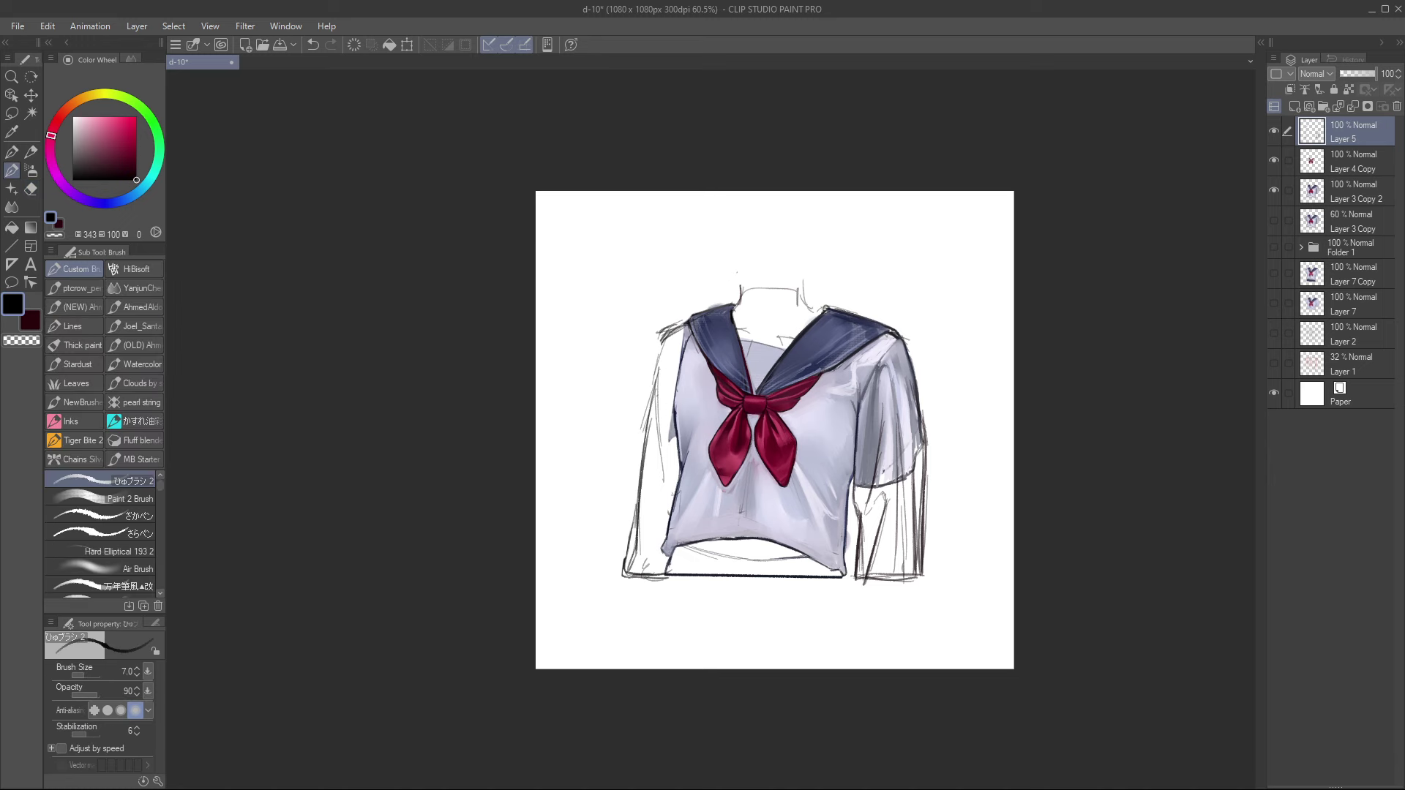
Step: Clean up the shoulder line with the Rough eraser, and erase the leftover short-sleeve scrap beside the torso on Layer 3 Copy 2
key(e)
drag(959, 323, 932, 375)
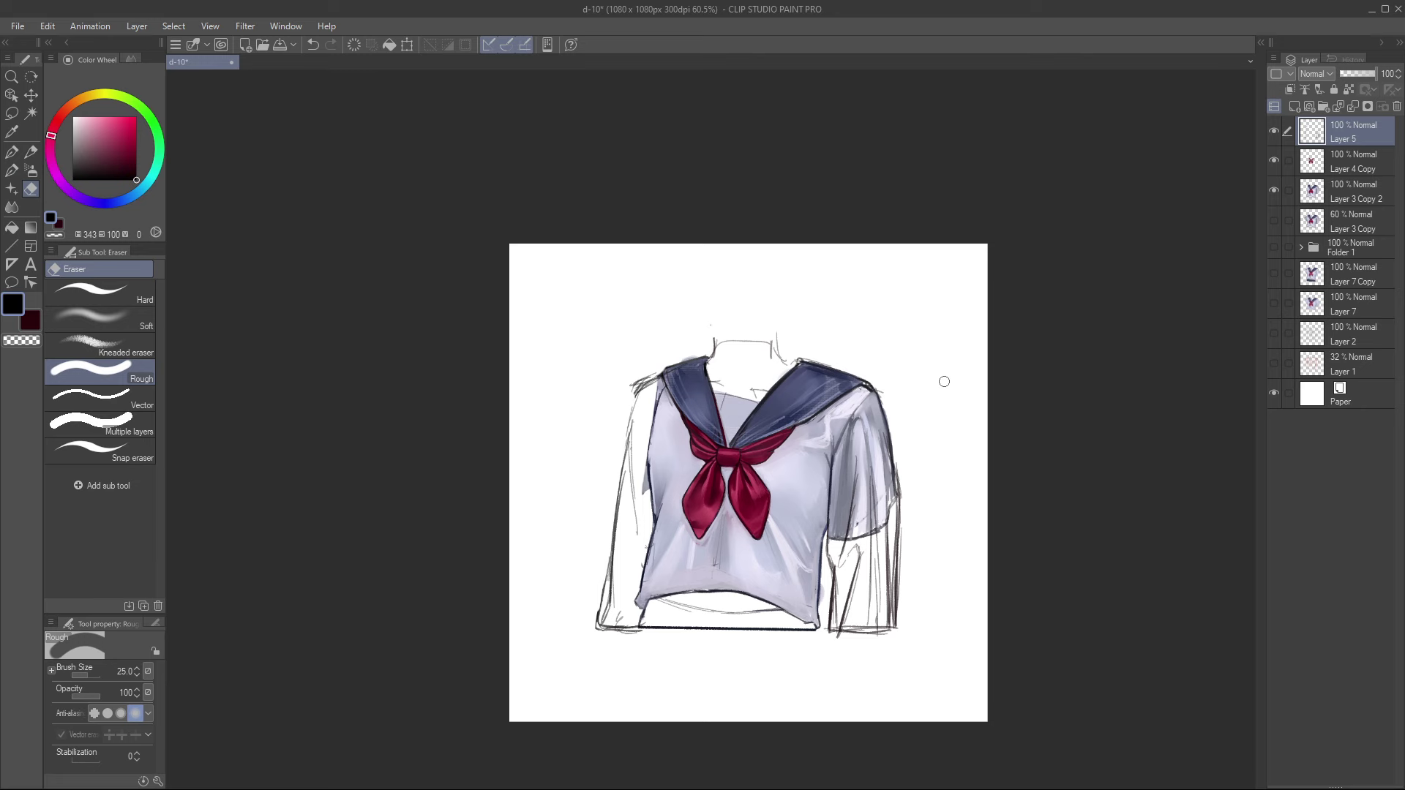
drag(648, 375, 617, 404)
key(h)
drag(836, 429, 911, 471)
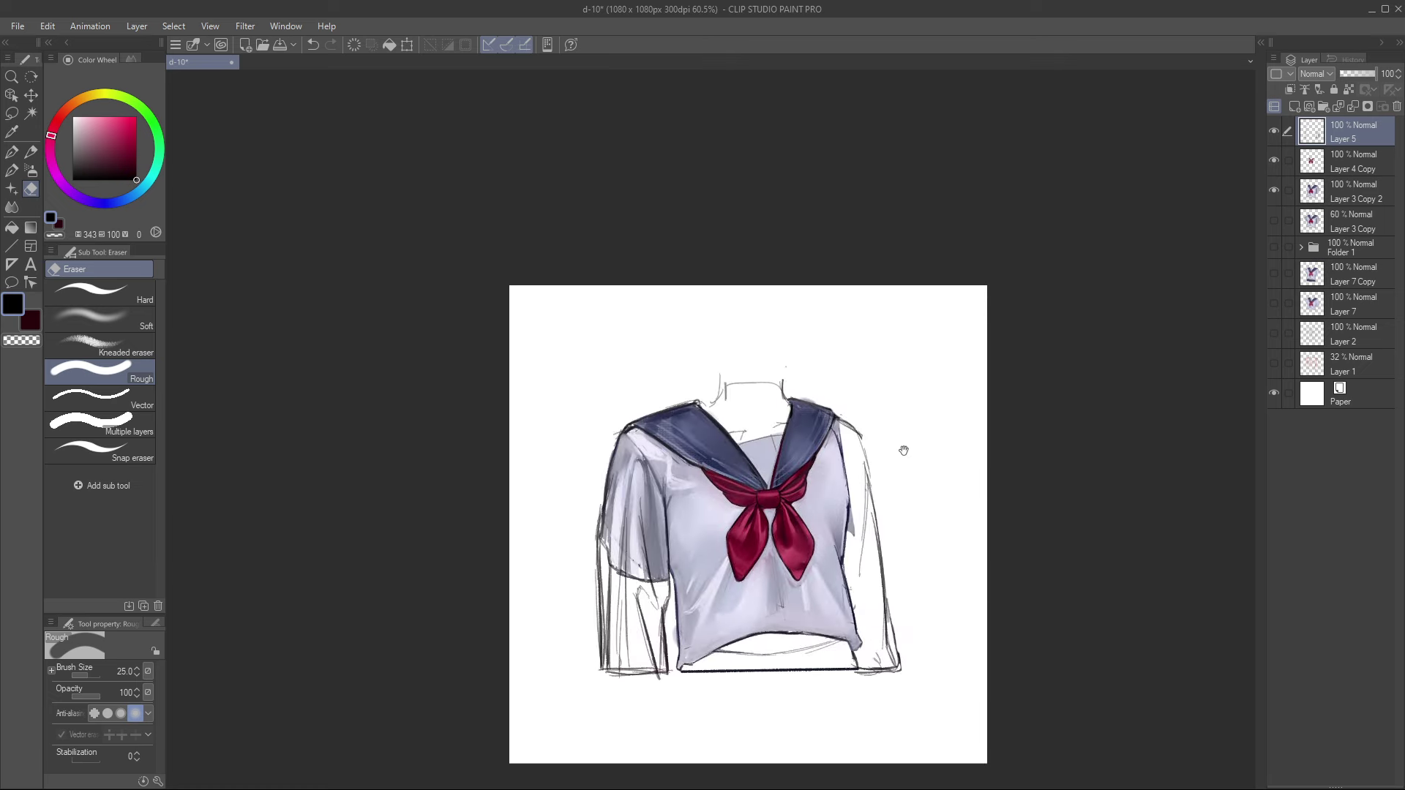
click(1351, 193)
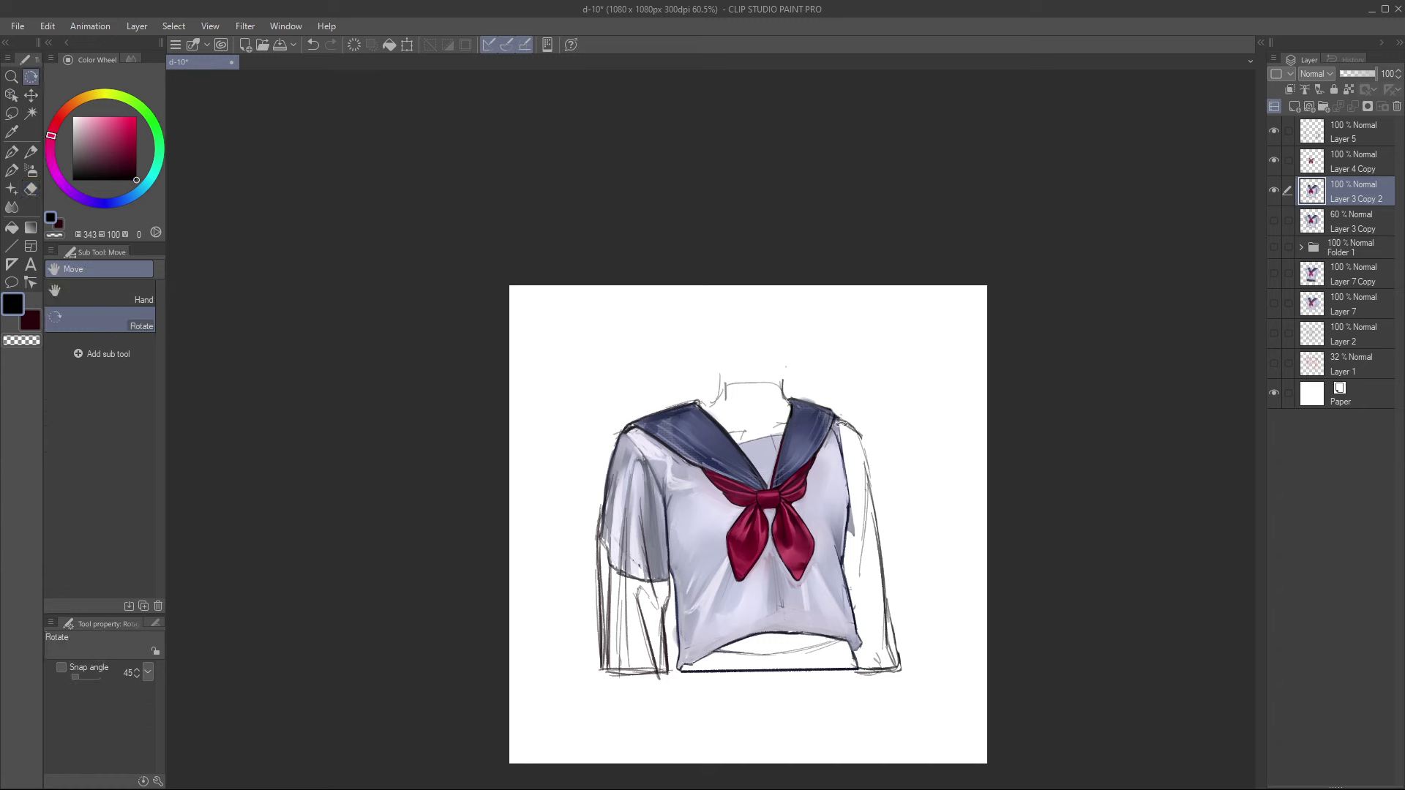
drag(855, 501, 857, 533)
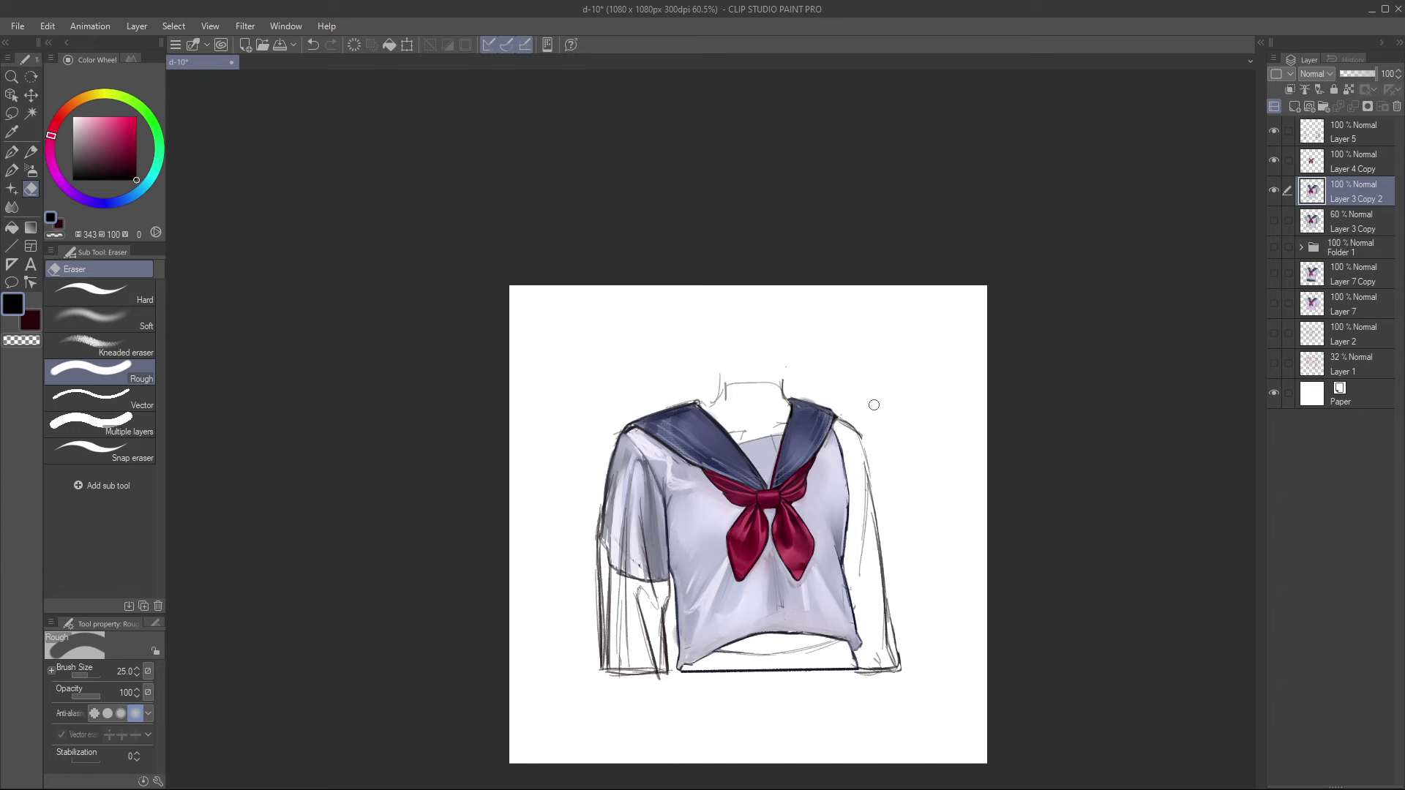
drag(840, 444, 865, 391)
Step: Sample the shirt's pale lavender colour for the brush and add a new layer above Layer 3 Copy 2
key(k)
key(b)
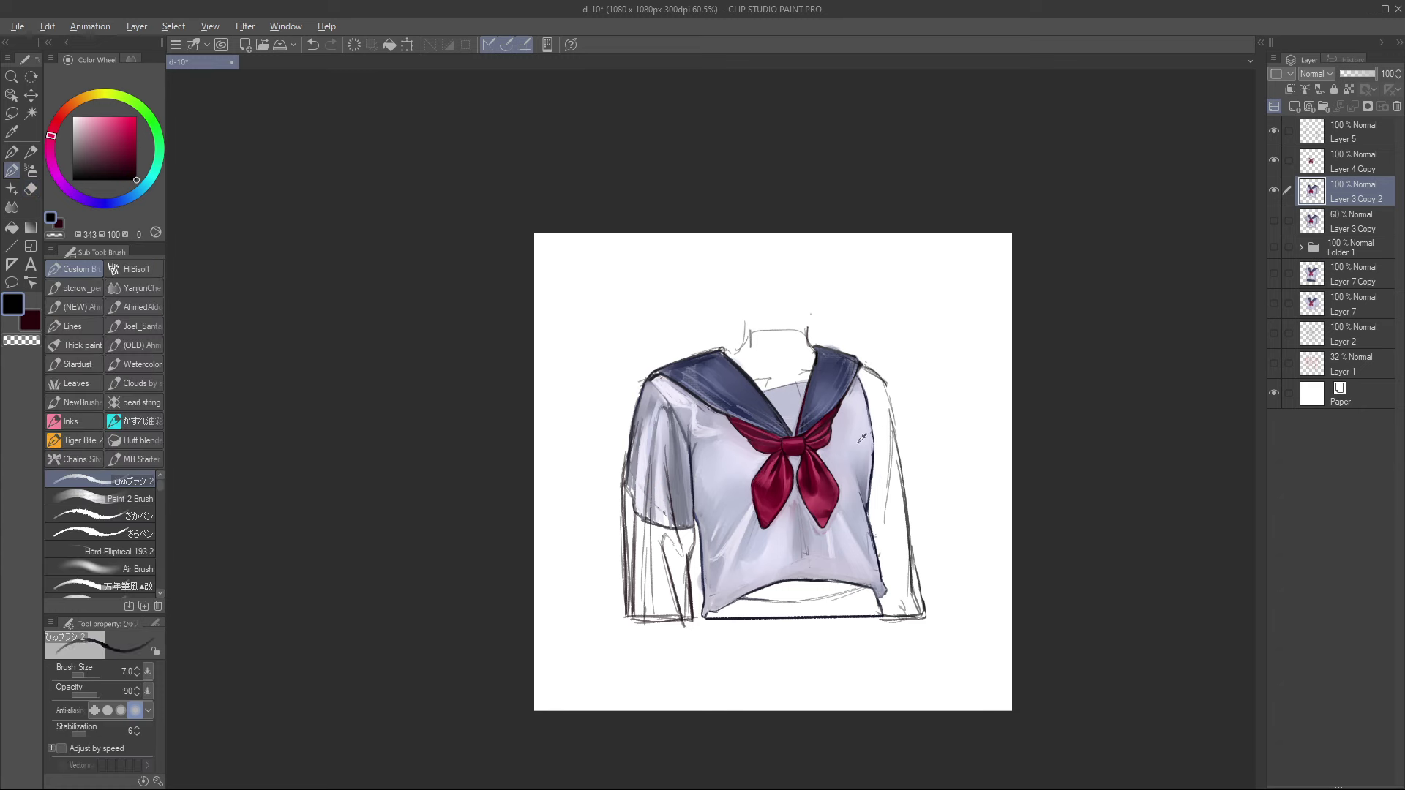
alt+click(861, 439)
key(ctrl+shift+n)
drag(745, 554, 743, 562)
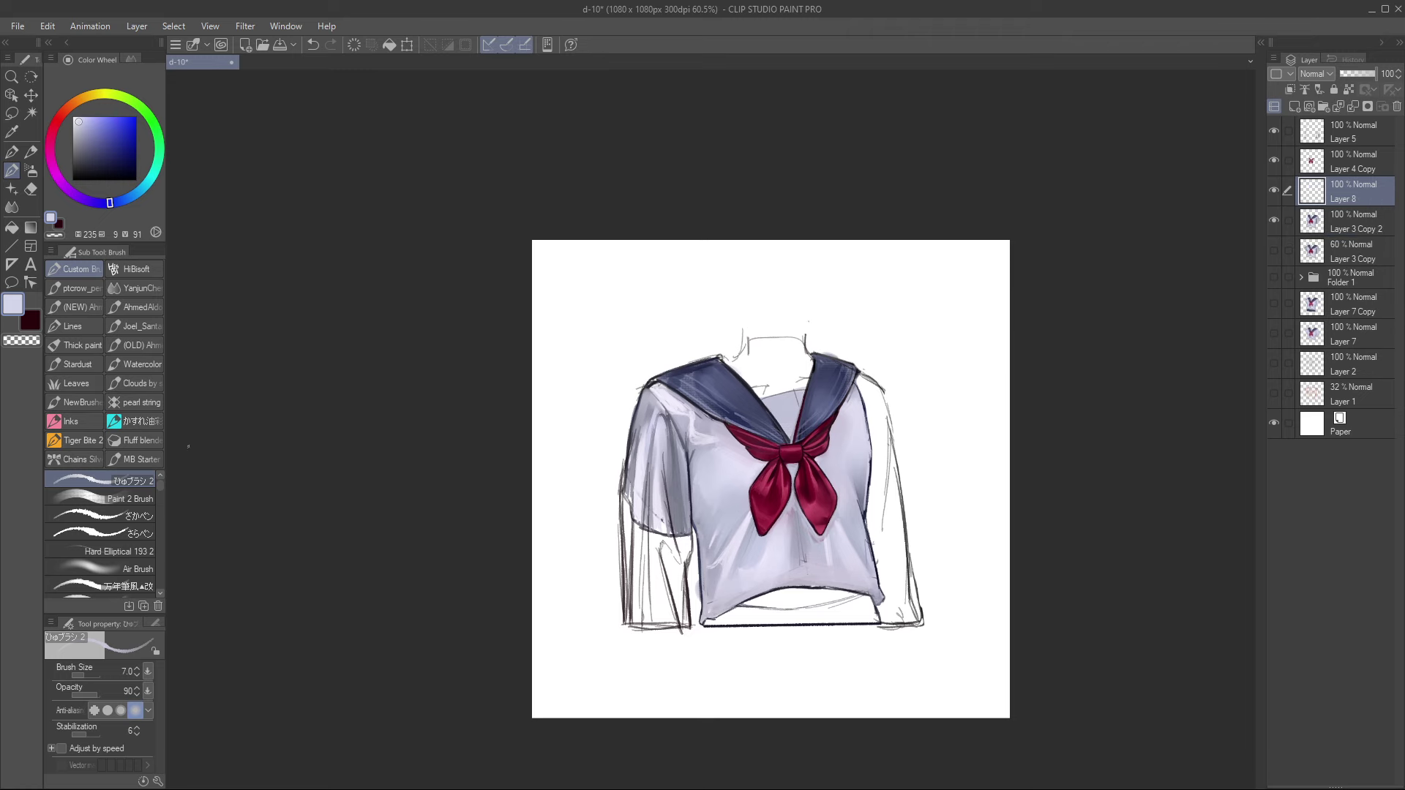
Step: Paint the lower part of the wider sleeve down to the cuff using the Paint 2 Brush at size 40
click(103, 499)
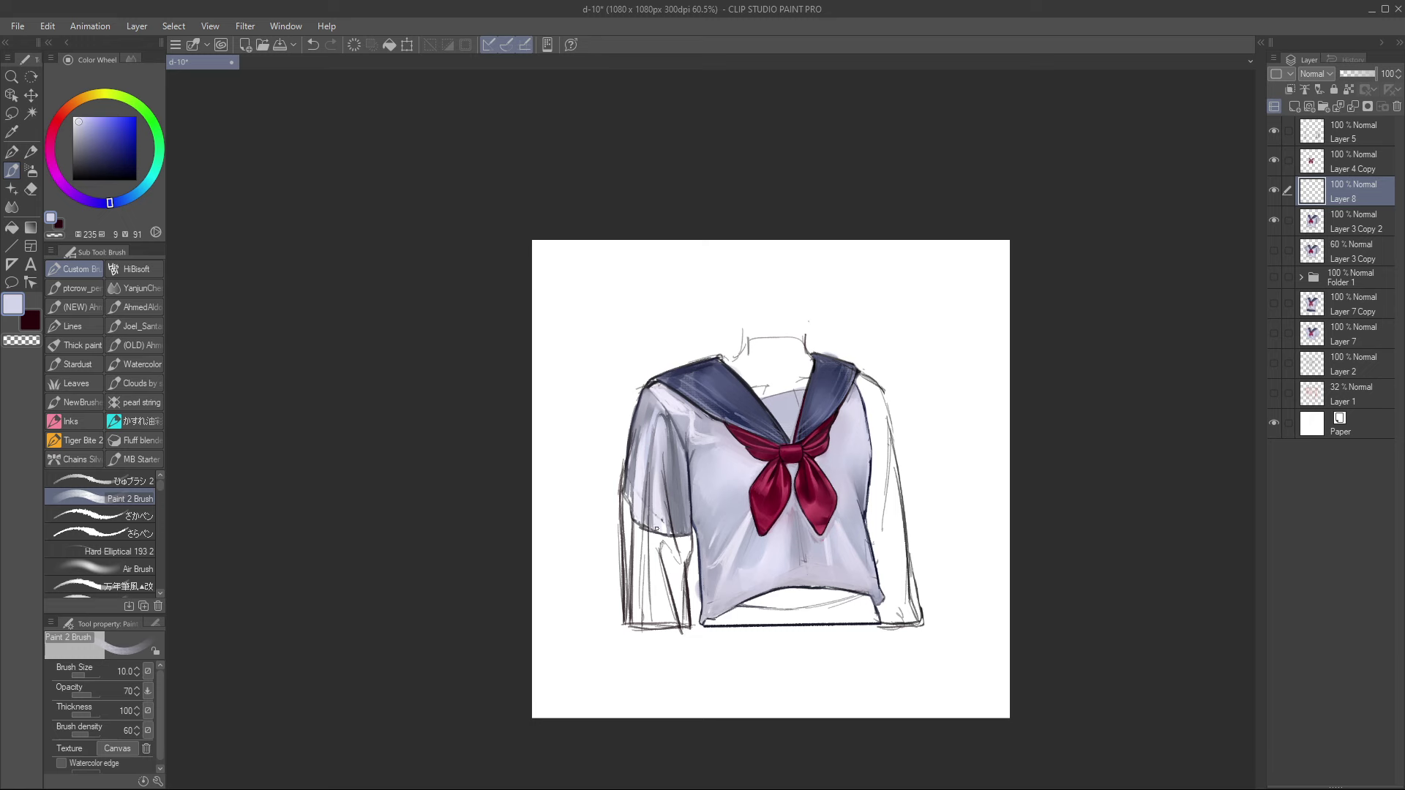
key(bracketright)
key(bracketright)
key(bracketright)
key(bracketright)
key(bracketright)
key(bracketright)
key(bracketright)
mouse_move(650, 484)
mouse_down()
mouse_move(635, 477)
mouse_move(670, 583)
mouse_move(681, 549)
mouse_move(676, 617)
mouse_up()
drag(631, 495, 637, 617)
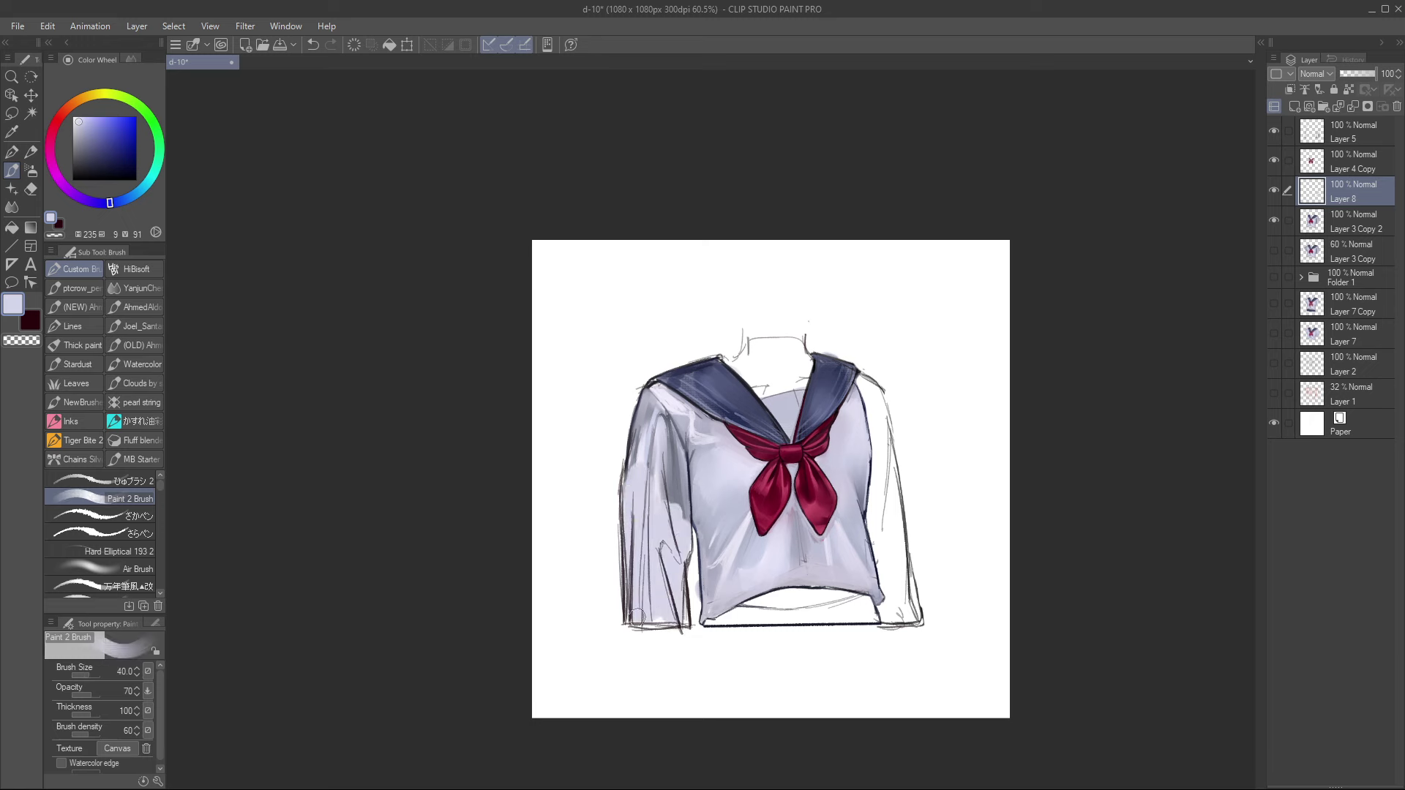
Step: Undo the trial stroke on the narrower sleeve and paint that sleeve pale lavender on a new layer beneath Layer 3 Copy 2
drag(884, 463, 881, 558)
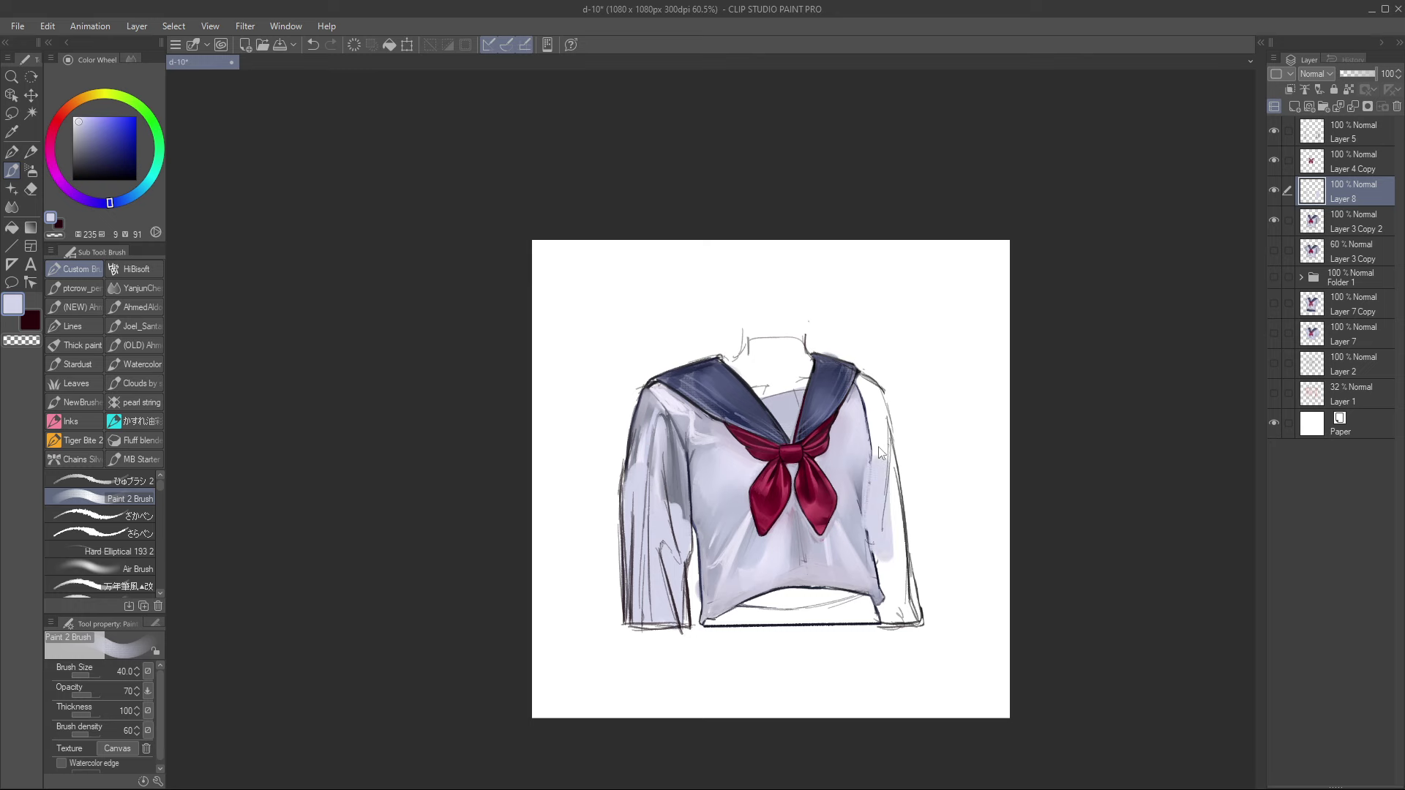
key(ctrl+z)
click(1343, 215)
click(1335, 240)
key(ctrl+shift+n)
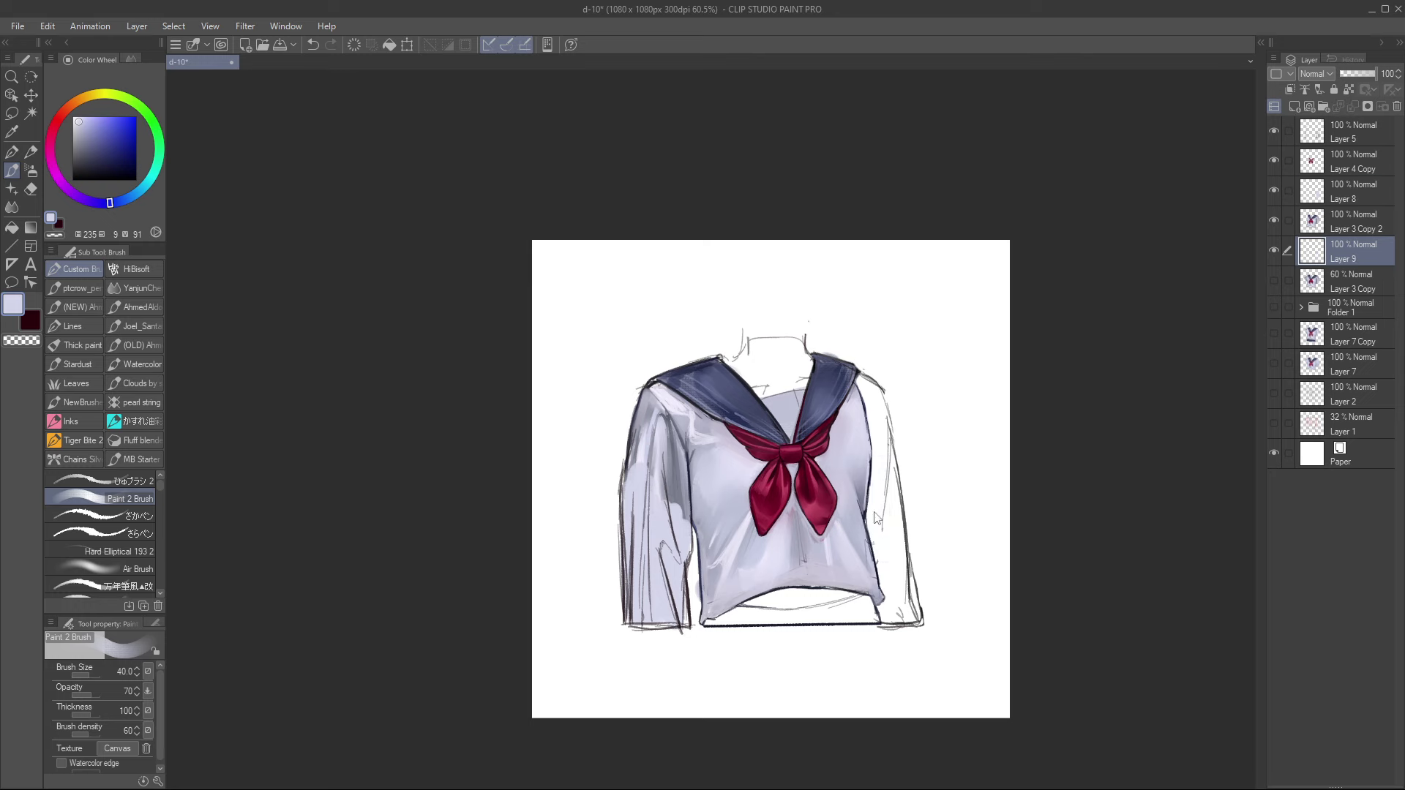
mouse_move(864, 385)
mouse_down()
mouse_move(882, 548)
mouse_move(905, 608)
mouse_up()
drag(897, 554, 911, 624)
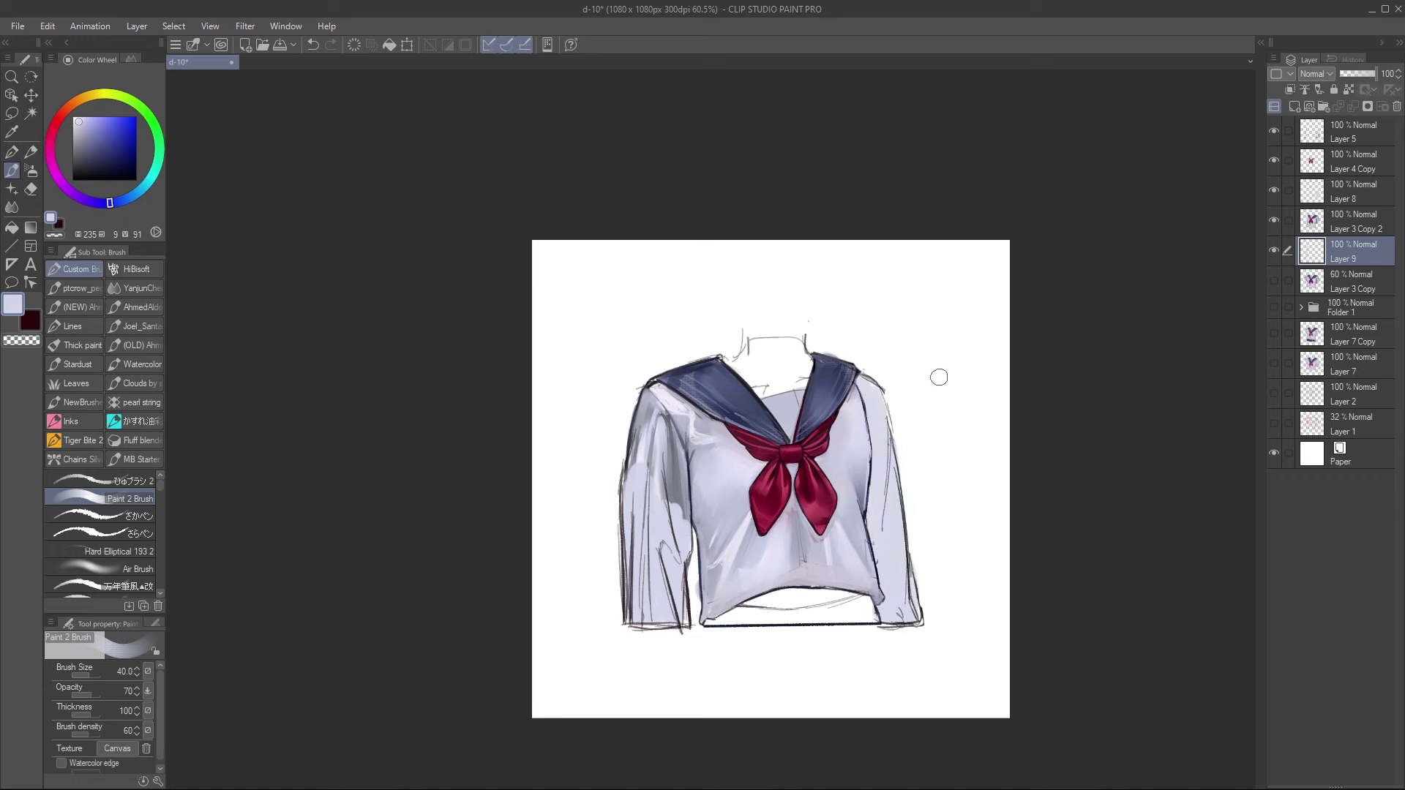
Step: Sample the collar's navy and fill the band below the shirt hem, finishing its corners with the Paint 2 Brush at size 20
alt+click(829, 364)
mouse_move(827, 573)
mouse_down()
mouse_move(851, 491)
mouse_move(757, 532)
mouse_move(893, 521)
mouse_move(894, 535)
mouse_up()
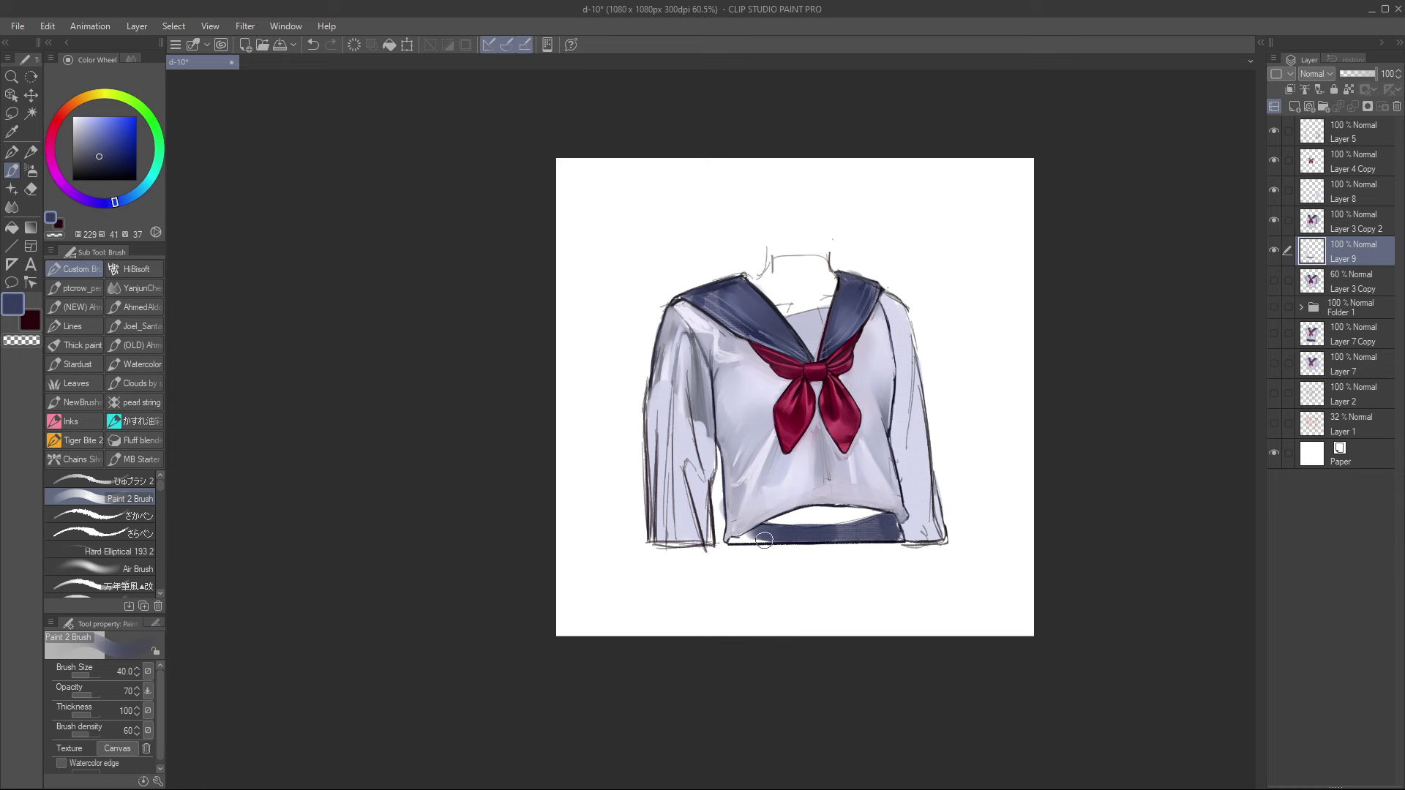
key(bracketleft)
key(bracketleft)
key(bracketleft)
mouse_move(757, 537)
mouse_down()
mouse_move(739, 539)
mouse_move(783, 542)
mouse_up()
mouse_move(902, 524)
mouse_down()
mouse_move(902, 537)
mouse_move(835, 530)
mouse_move(882, 528)
mouse_up()
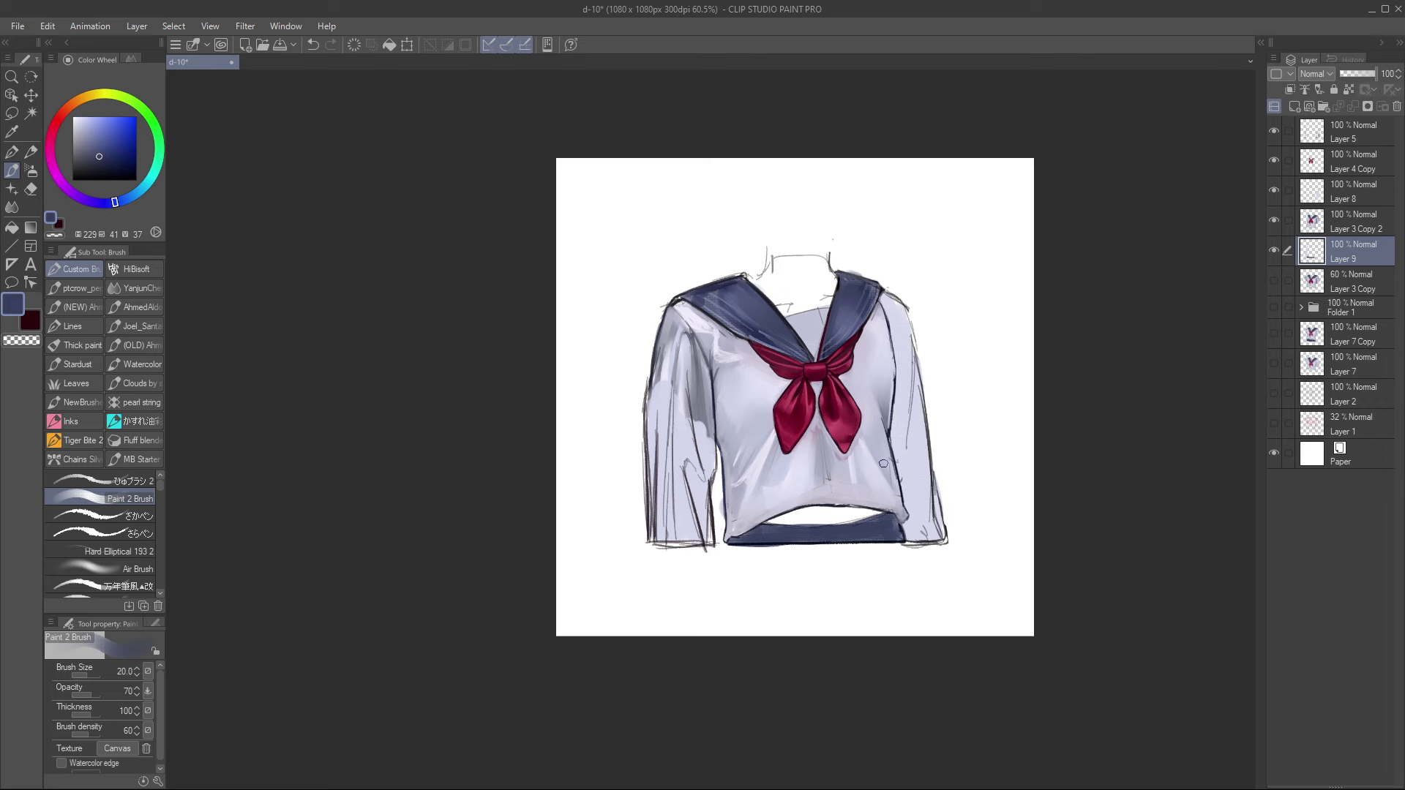
key(h)
mouse_move(785, 509)
mouse_down()
mouse_move(836, 576)
mouse_move(825, 528)
mouse_up()
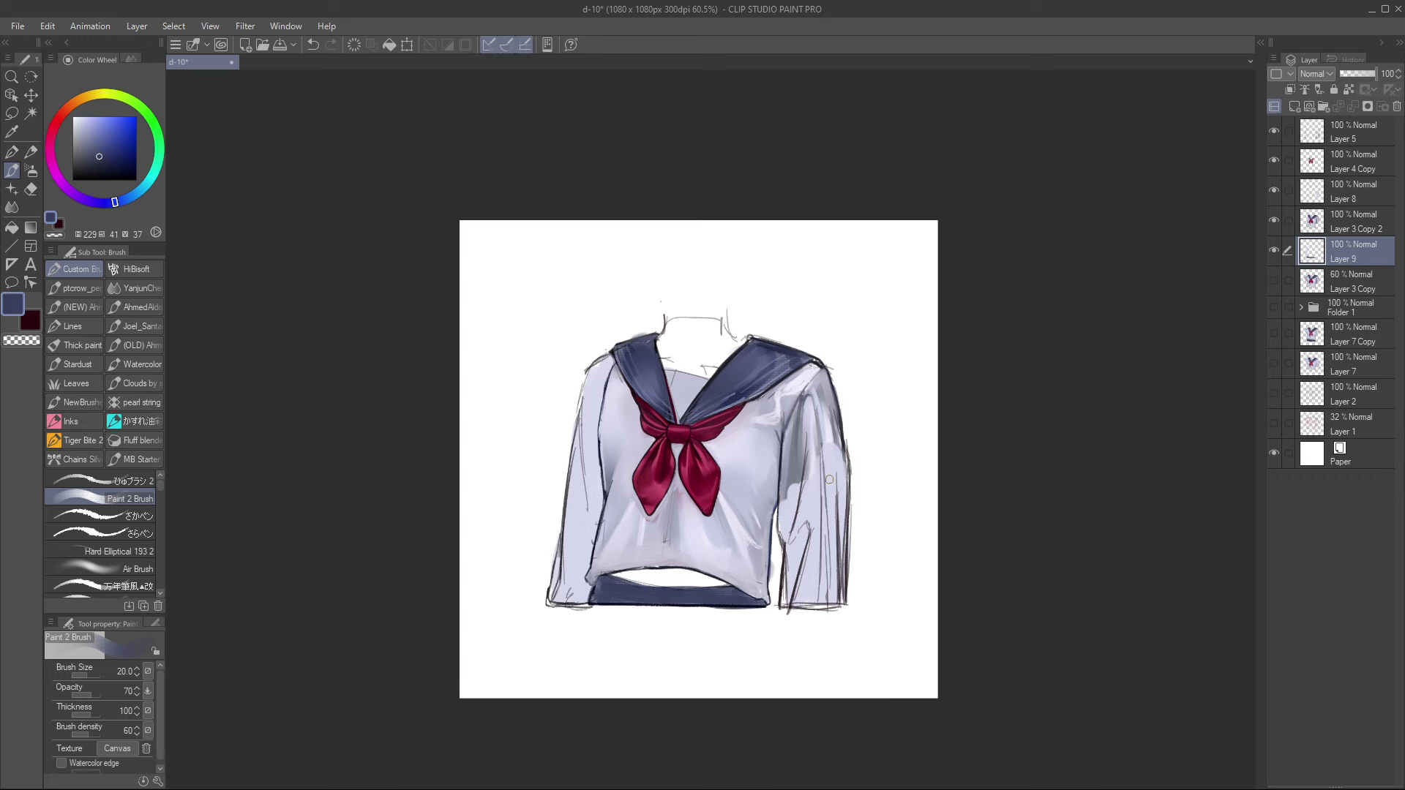
Step: Group the layers from Layer 5 down to Layer 3 Copy into one folder
shift+click(1363, 138)
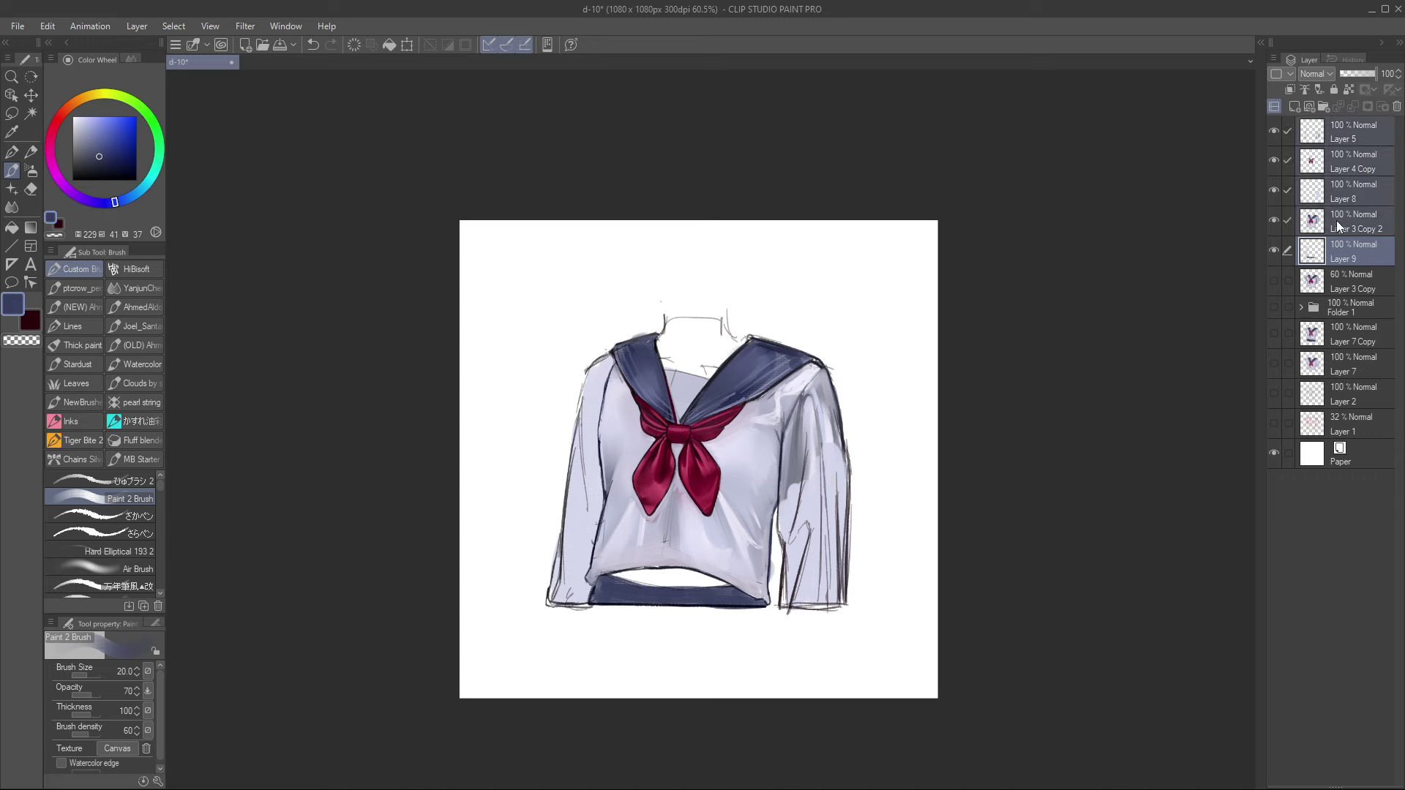
ctrl+click(1338, 270)
key(ctrl+g)
click(1301, 128)
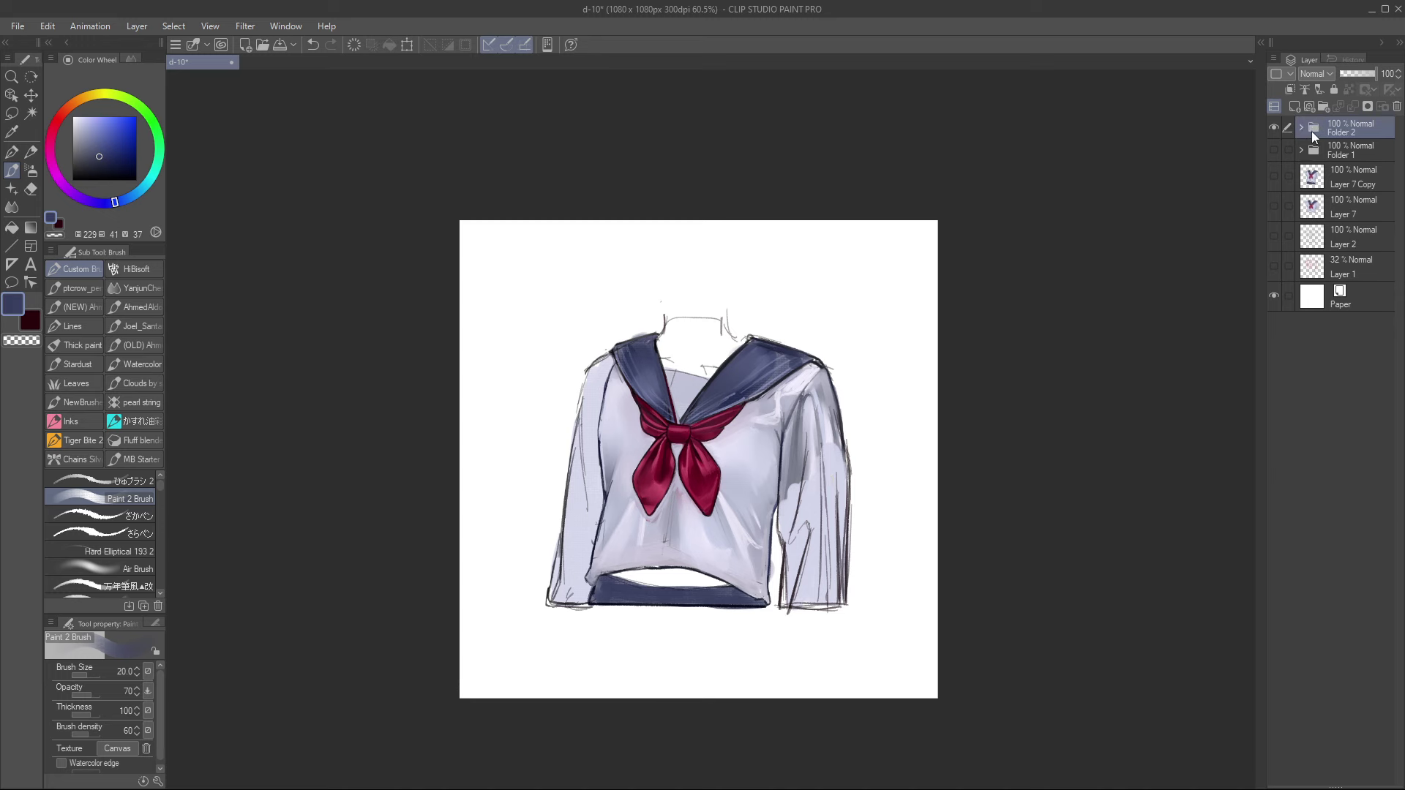
Step: Compare the long-sleeved Folder 2 with the short-sleeved Folder 1 by switching their visibility, leaving only Folder 2 shown
click(1274, 128)
click(1276, 149)
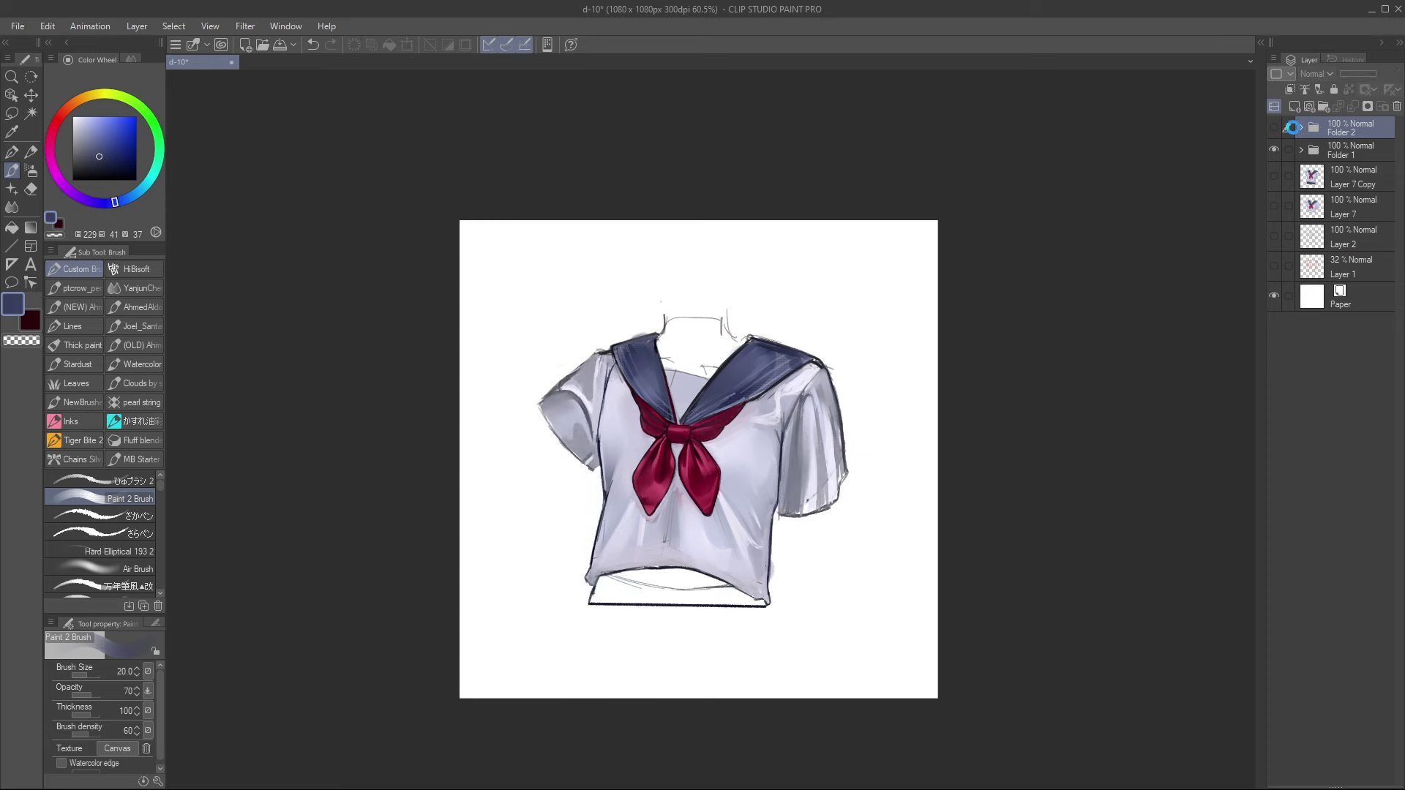
key(ctrl+s)
click(1275, 151)
click(1275, 128)
click(1275, 126)
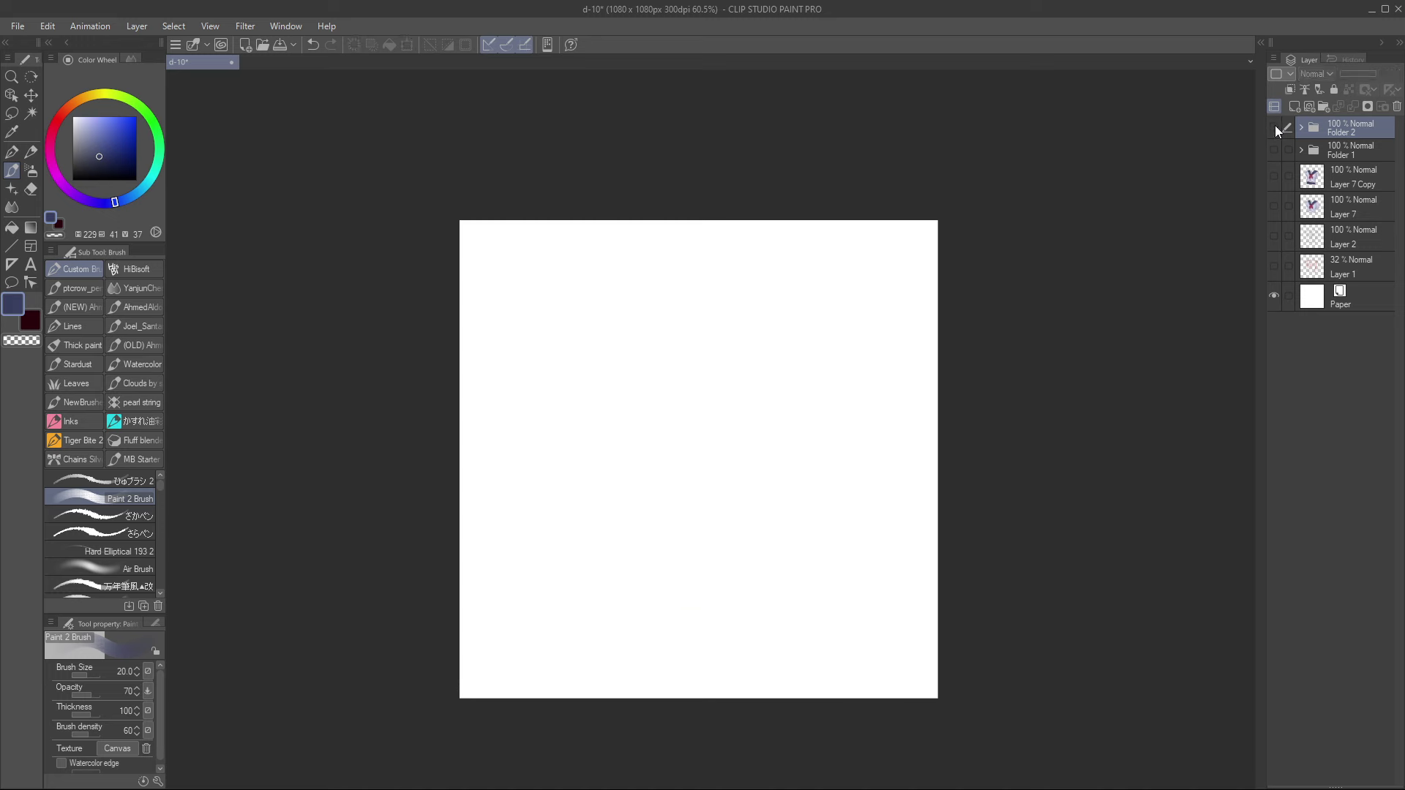
click(1275, 127)
click(1276, 150)
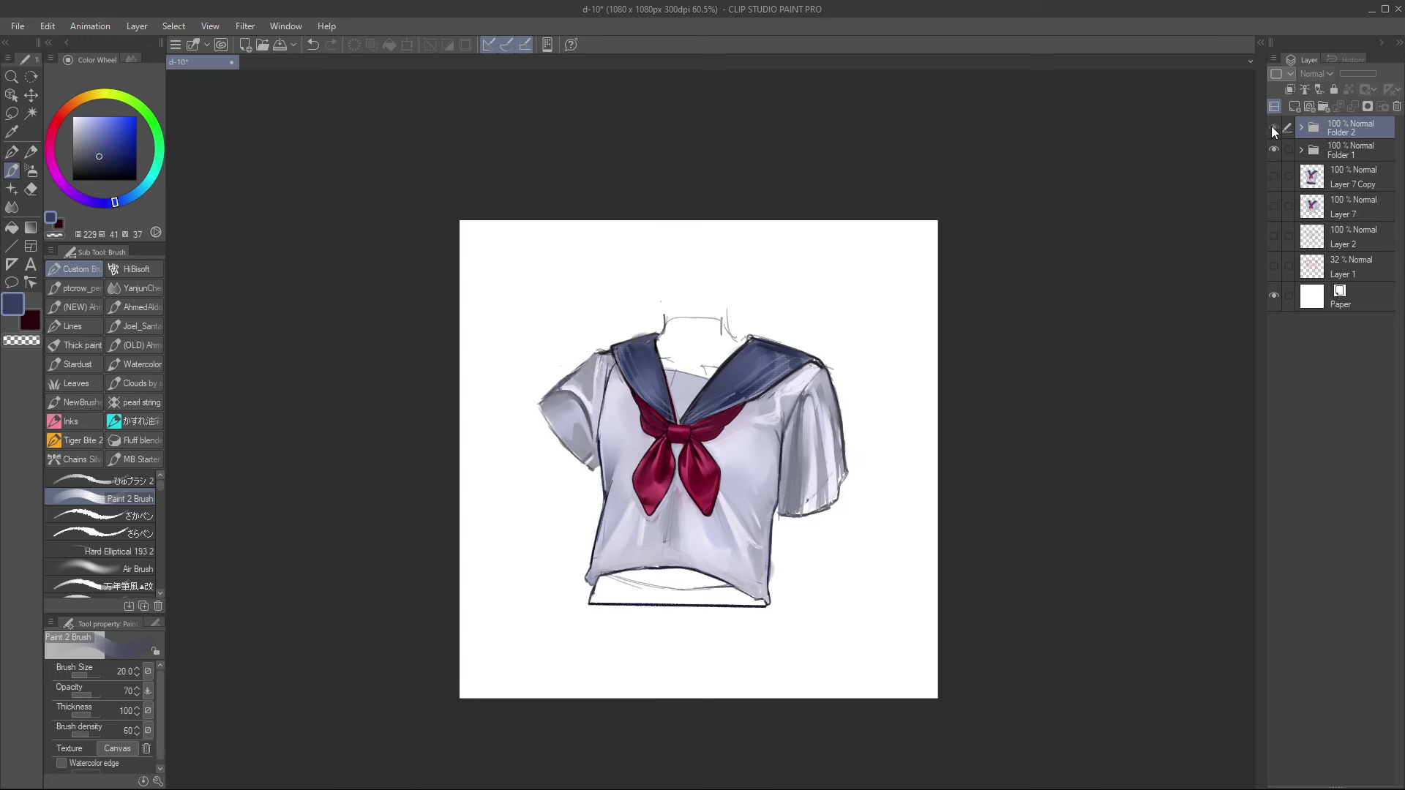
click(1275, 125)
click(1274, 149)
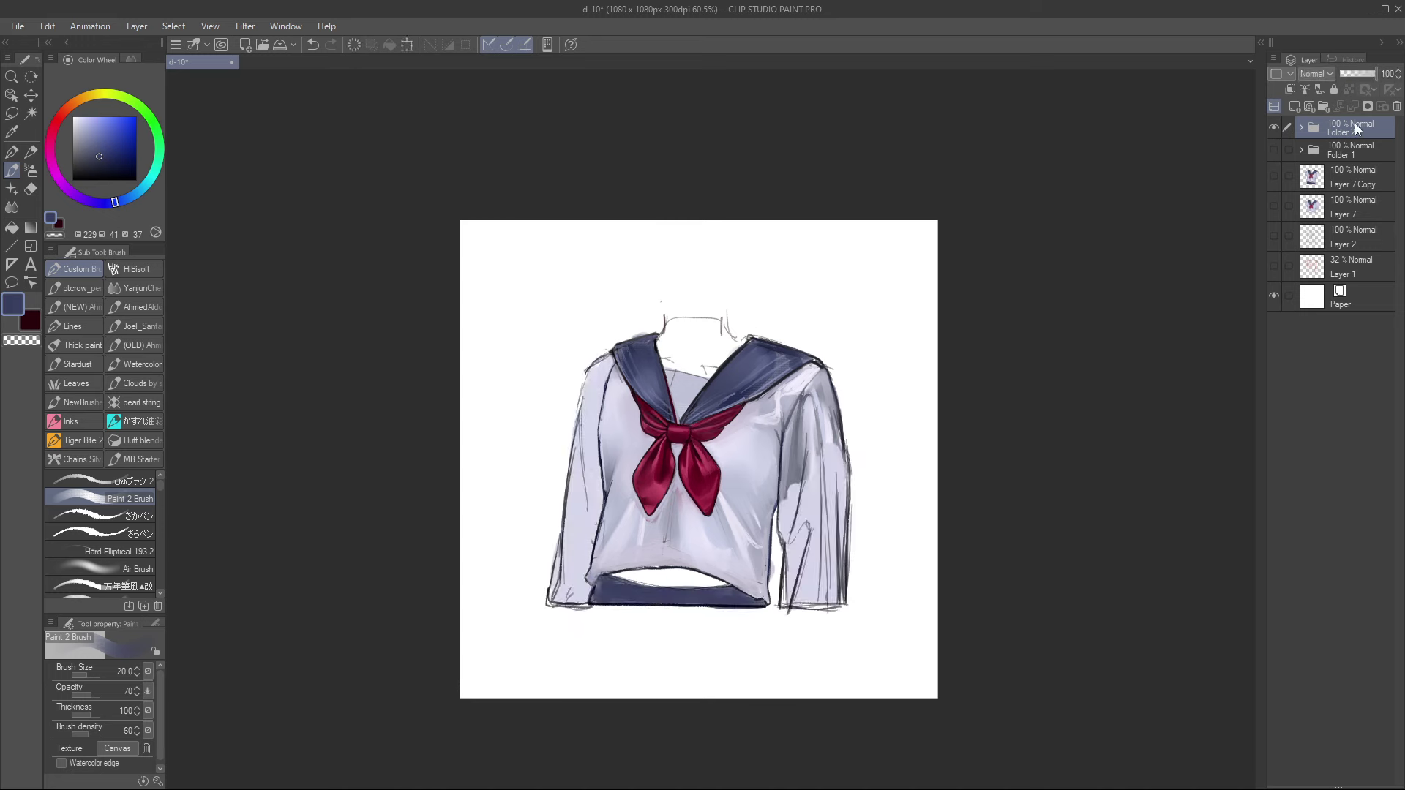
Step: Examine the long-sleeved uniform in mirrored view and at several reduced sizes
key(h)
scroll(1099, 356, down, 6)
scroll(1100, 357, up, 4)
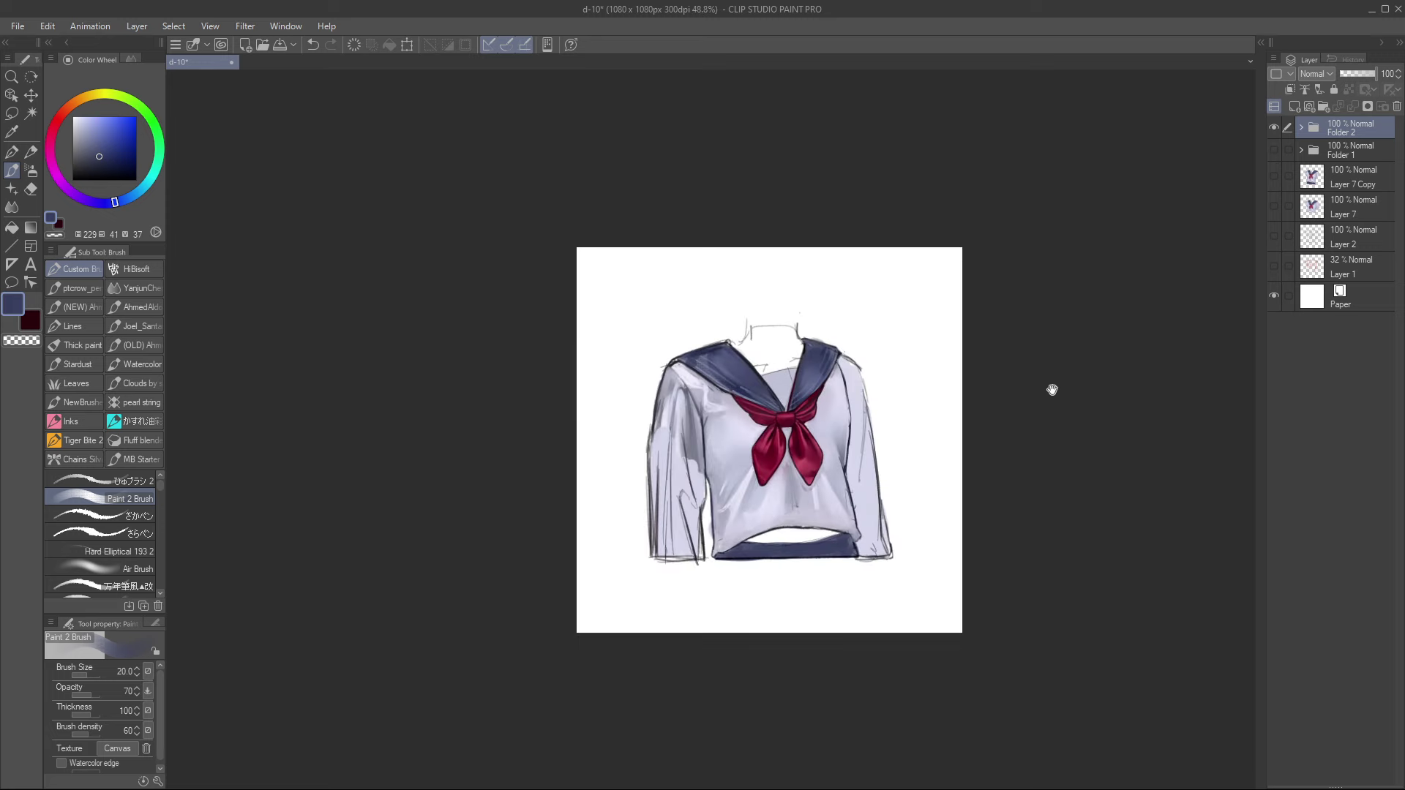
scroll(1025, 408, down, 1)
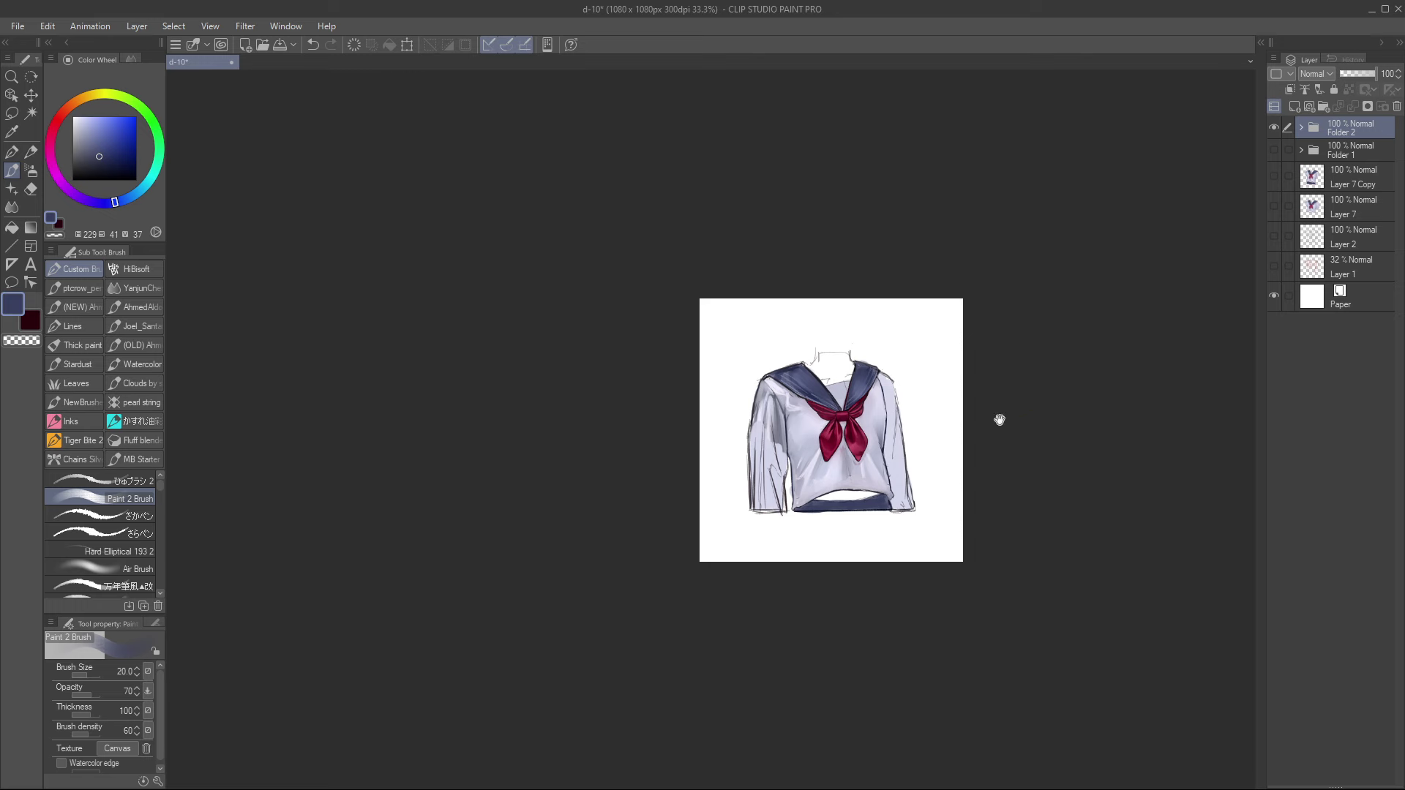
drag(997, 417, 793, 518)
scroll(776, 621, down, 2)
scroll(794, 517, up, 1)
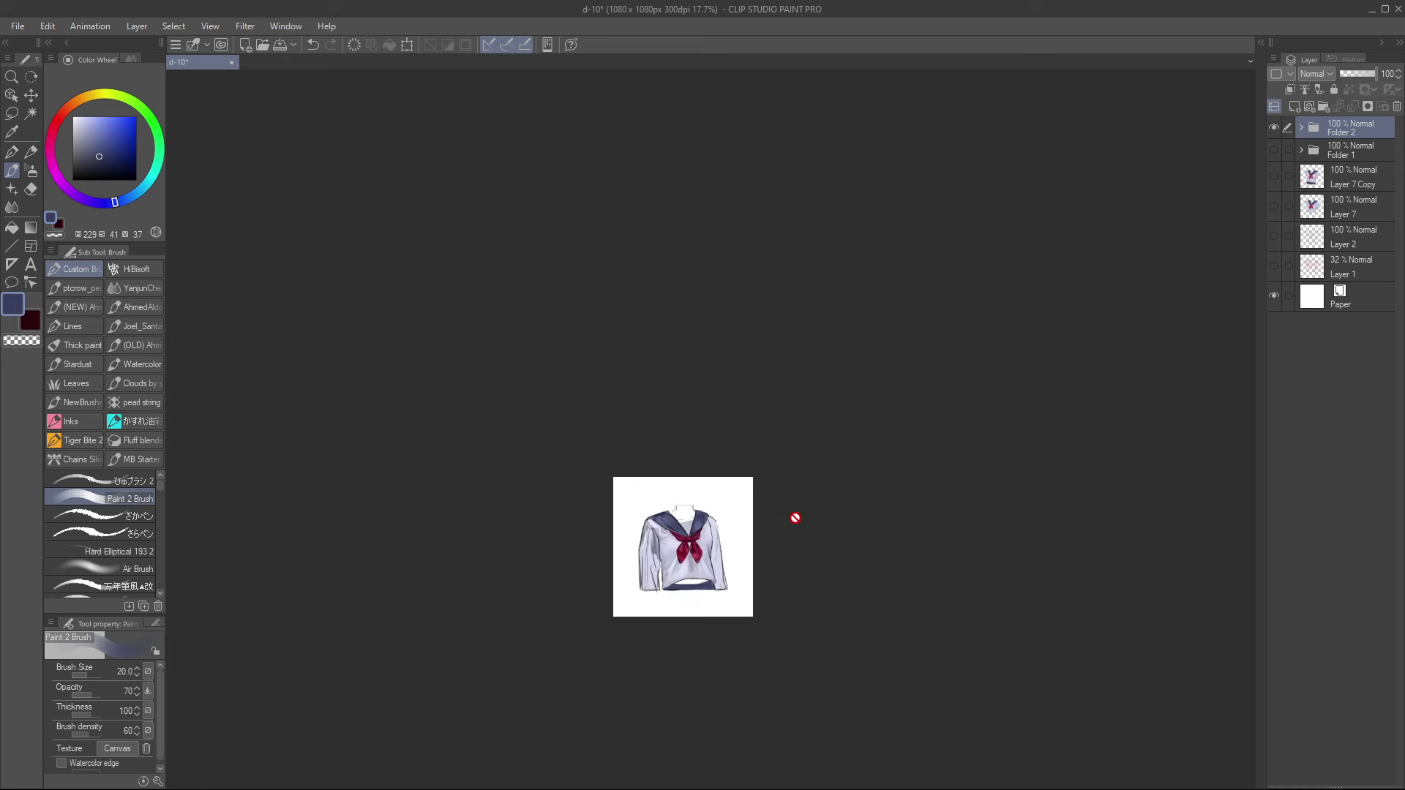
scroll(785, 521, up, 6)
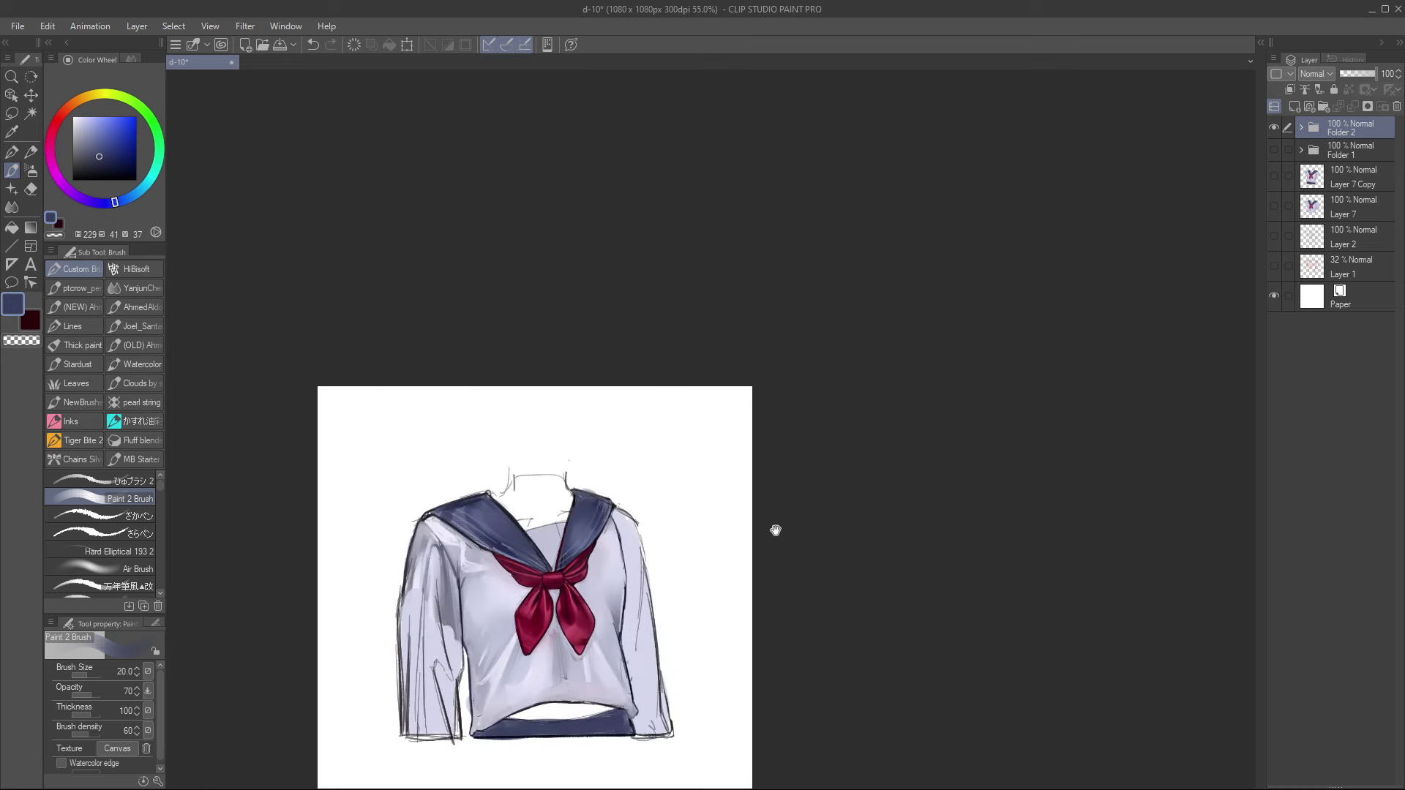
drag(776, 531, 1079, 473)
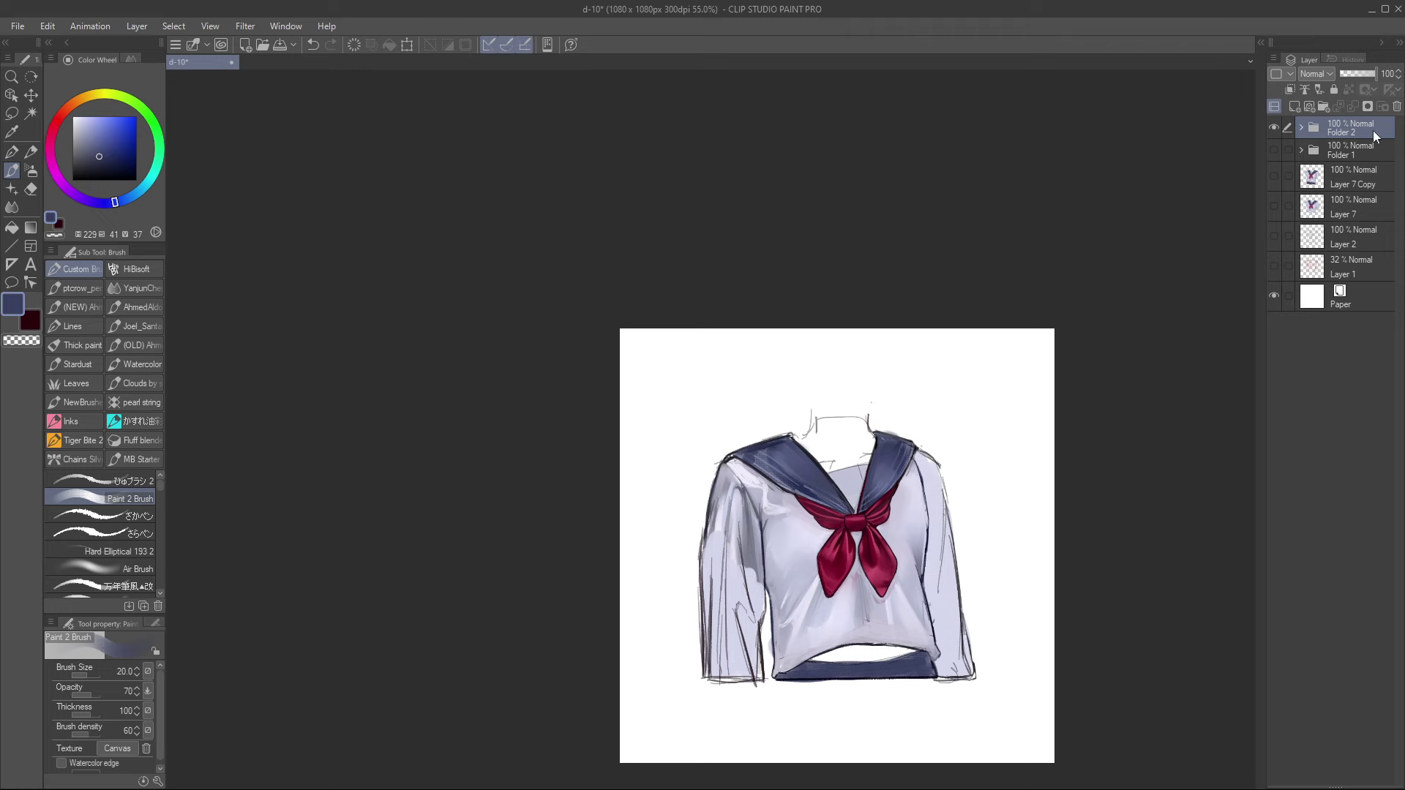
Step: Duplicate Folder 2, hide the original folder, and merge the copy into a single layer
key(ctrl+c)
key(ctrl+v)
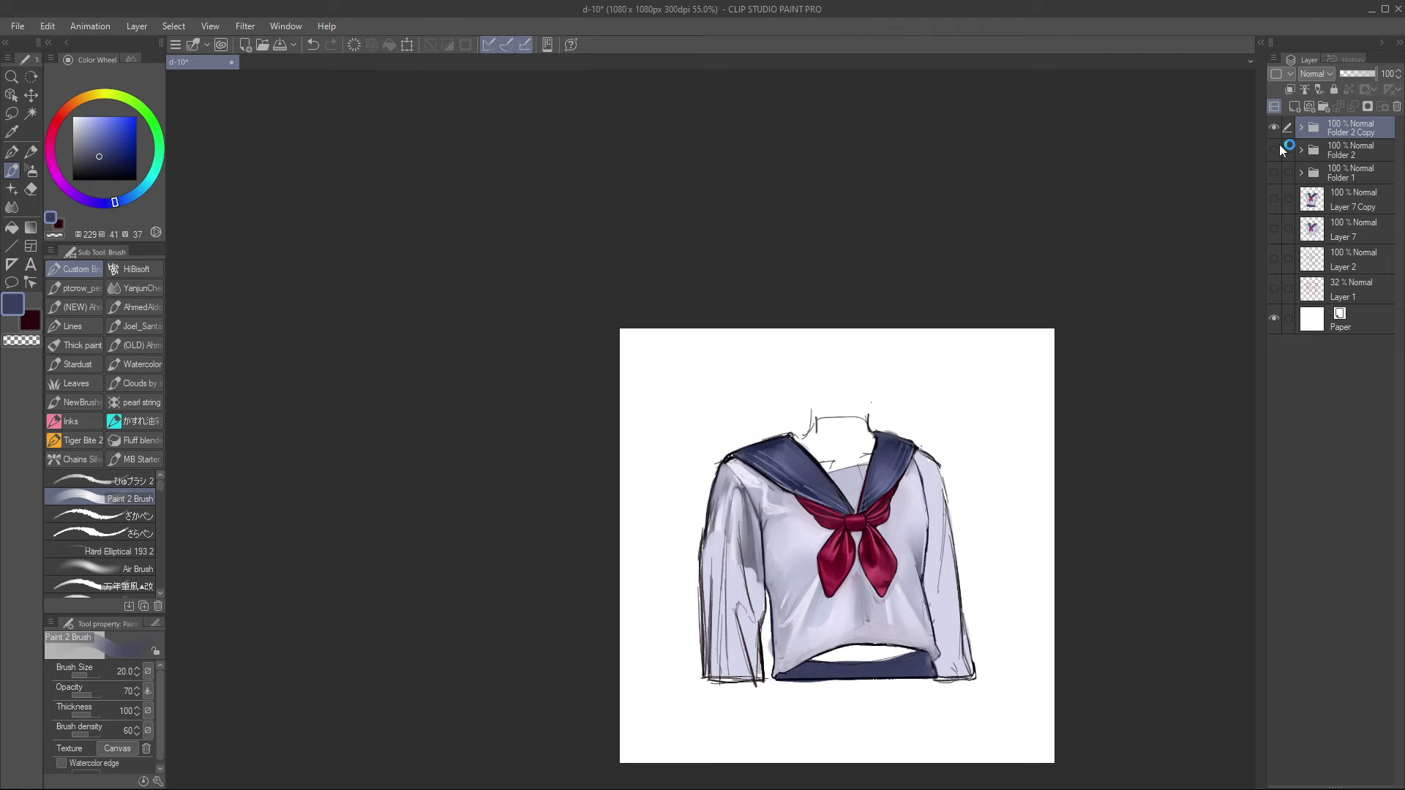
click(1275, 150)
key(shift+alt+e)
Step: Erase the sketched neck lines above the collar on Folder 2 Copy with the Rough eraser at size 25
key(e)
mouse_move(836, 417)
mouse_down()
mouse_move(805, 432)
mouse_move(871, 398)
mouse_move(870, 425)
mouse_move(868, 357)
mouse_move(839, 404)
mouse_move(877, 398)
mouse_move(860, 360)
mouse_up()
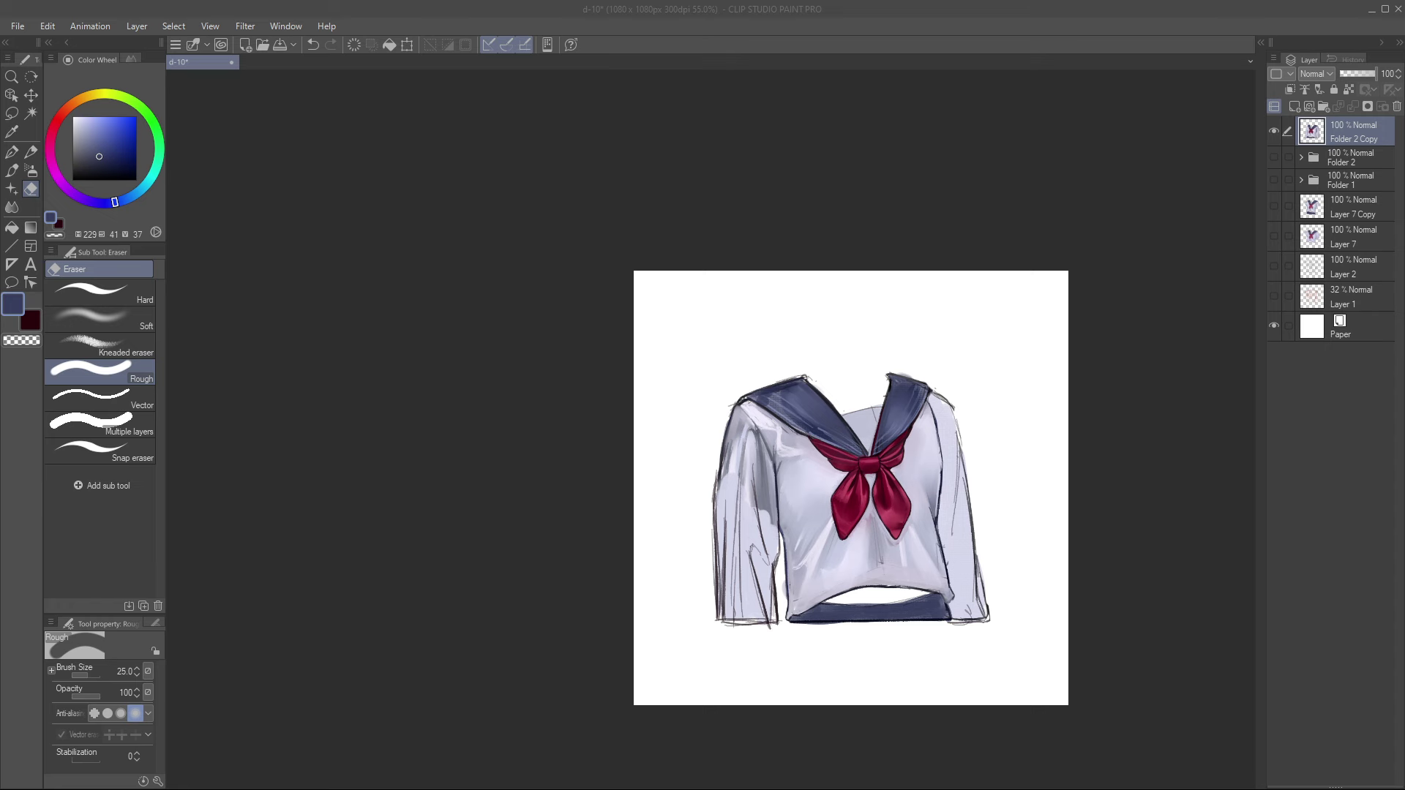
drag(860, 196, 786, 197)
key(h)
drag(660, 383, 720, 386)
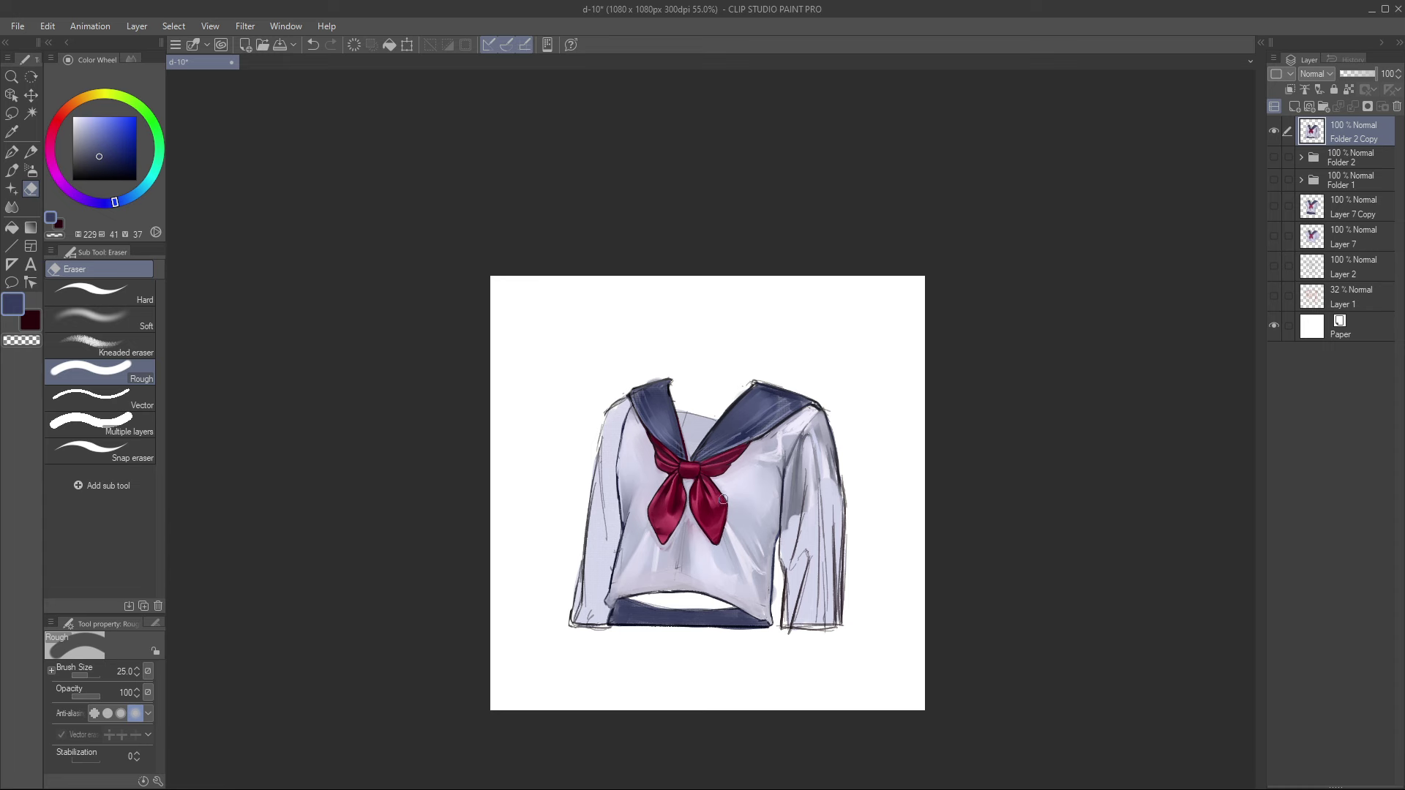
Step: Hide Folder 2 Copy and review the early sketches on Layer 1 and Layer 2, one at a time
click(1275, 130)
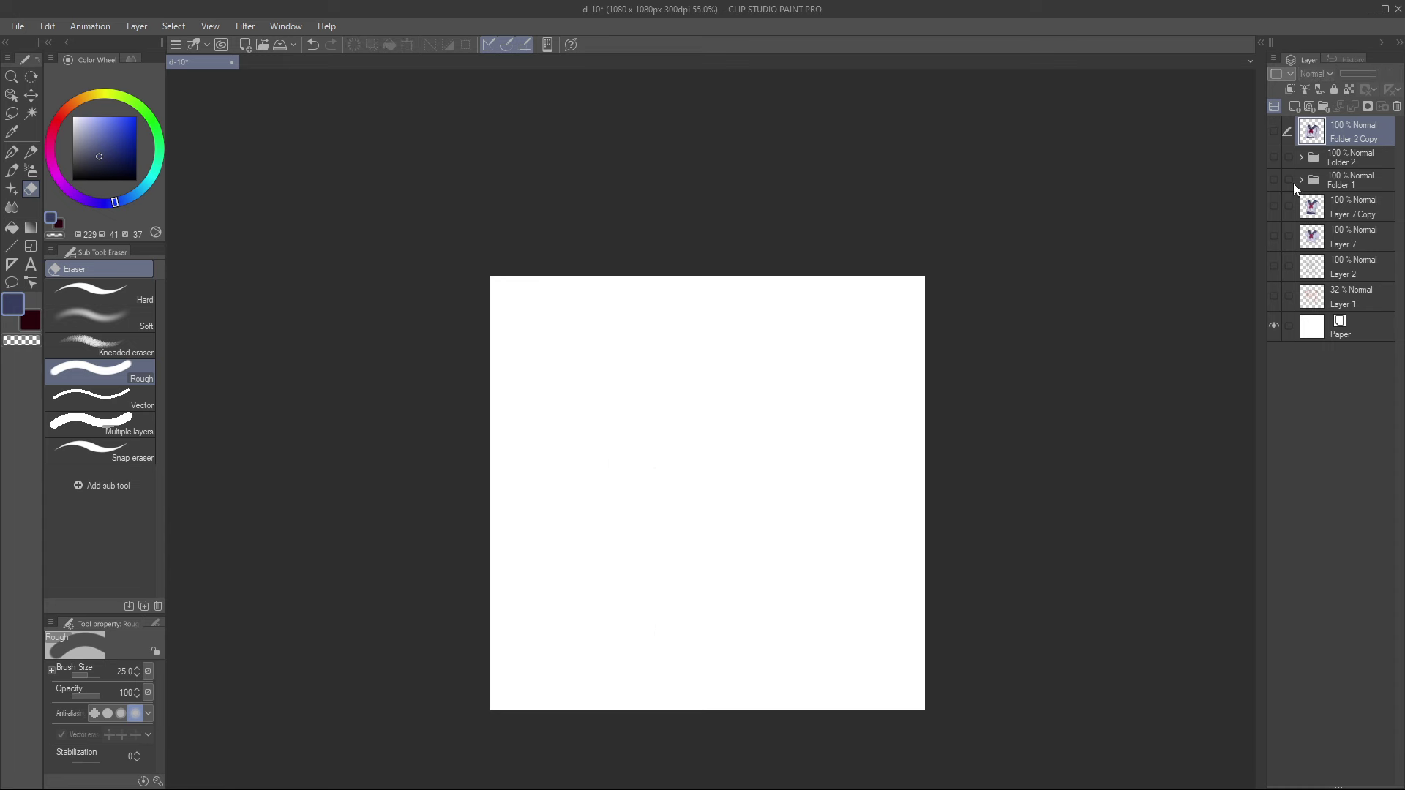
click(1274, 293)
click(1275, 297)
click(1275, 297)
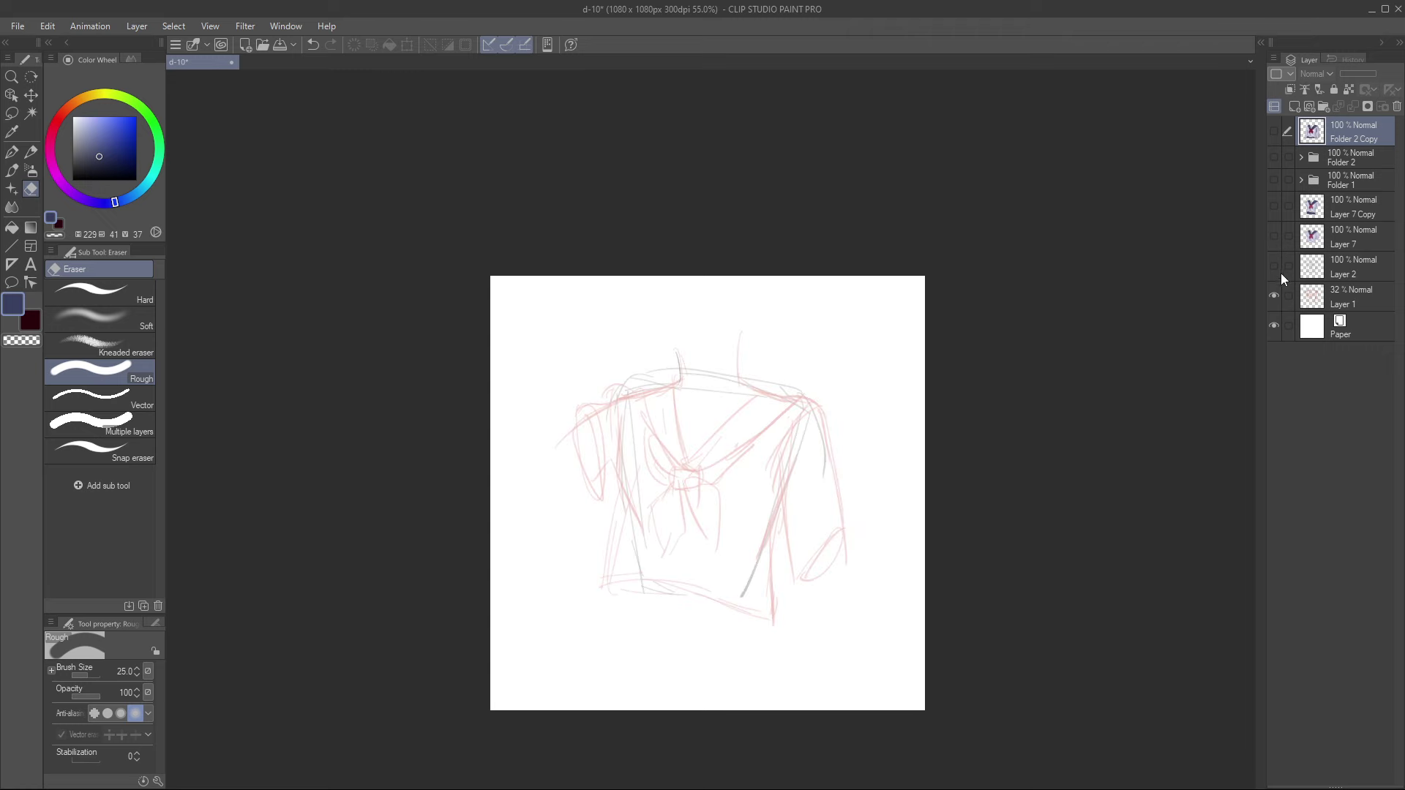
click(1276, 269)
click(1274, 296)
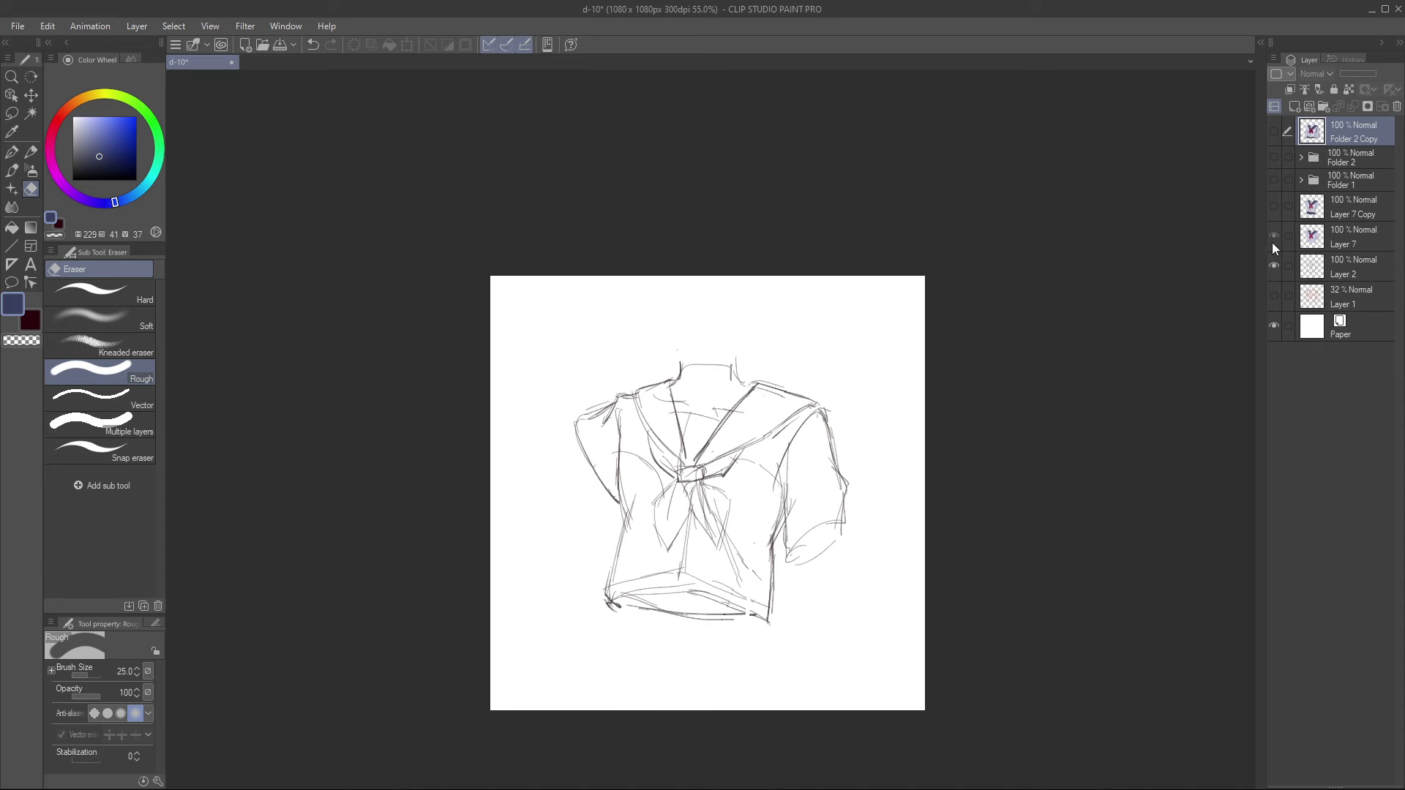
Step: Review the painted stages from Layer 7 up through Folder 2, ending with only Folder 2 Copy shown above the paper
click(1274, 236)
click(1274, 209)
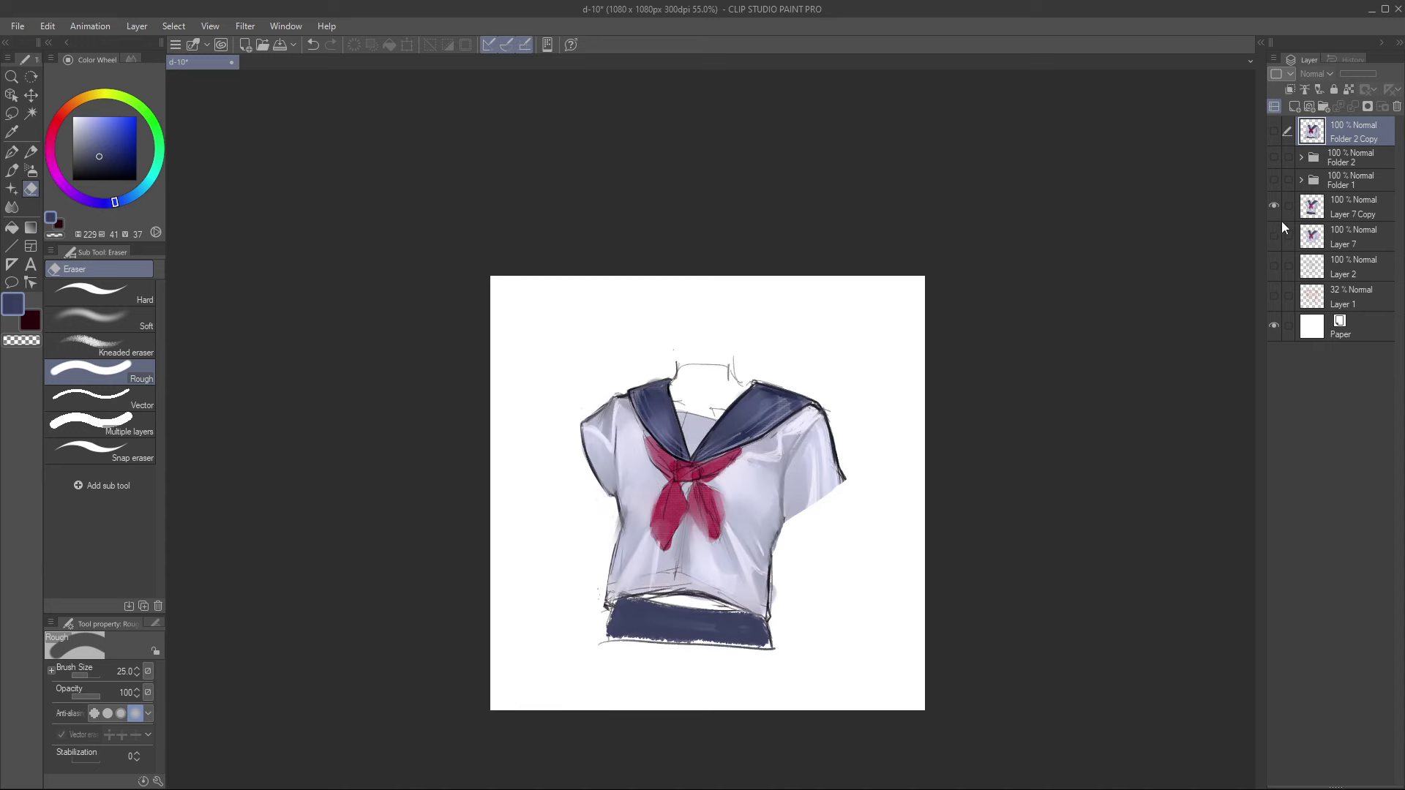
click(1274, 183)
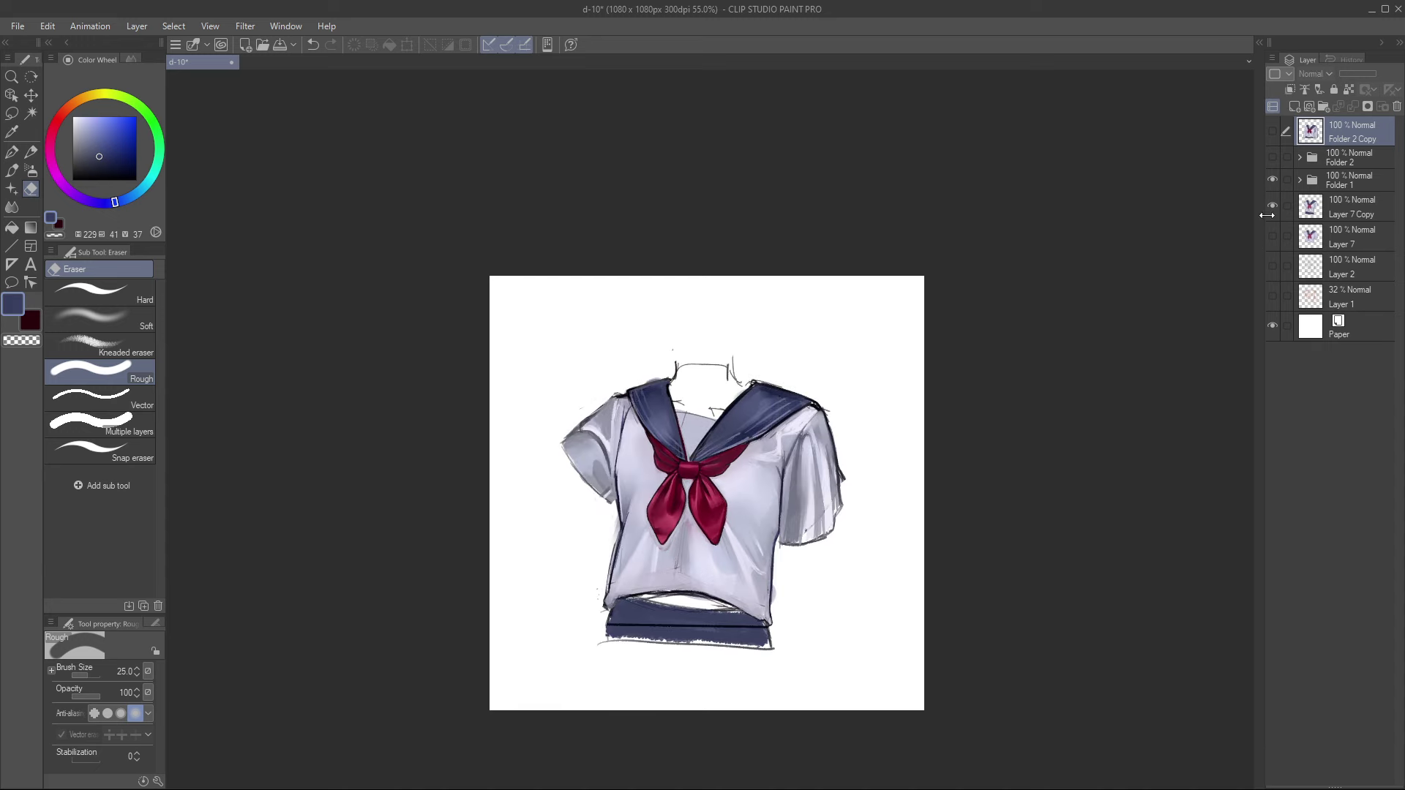
click(1273, 206)
click(1273, 158)
click(1273, 179)
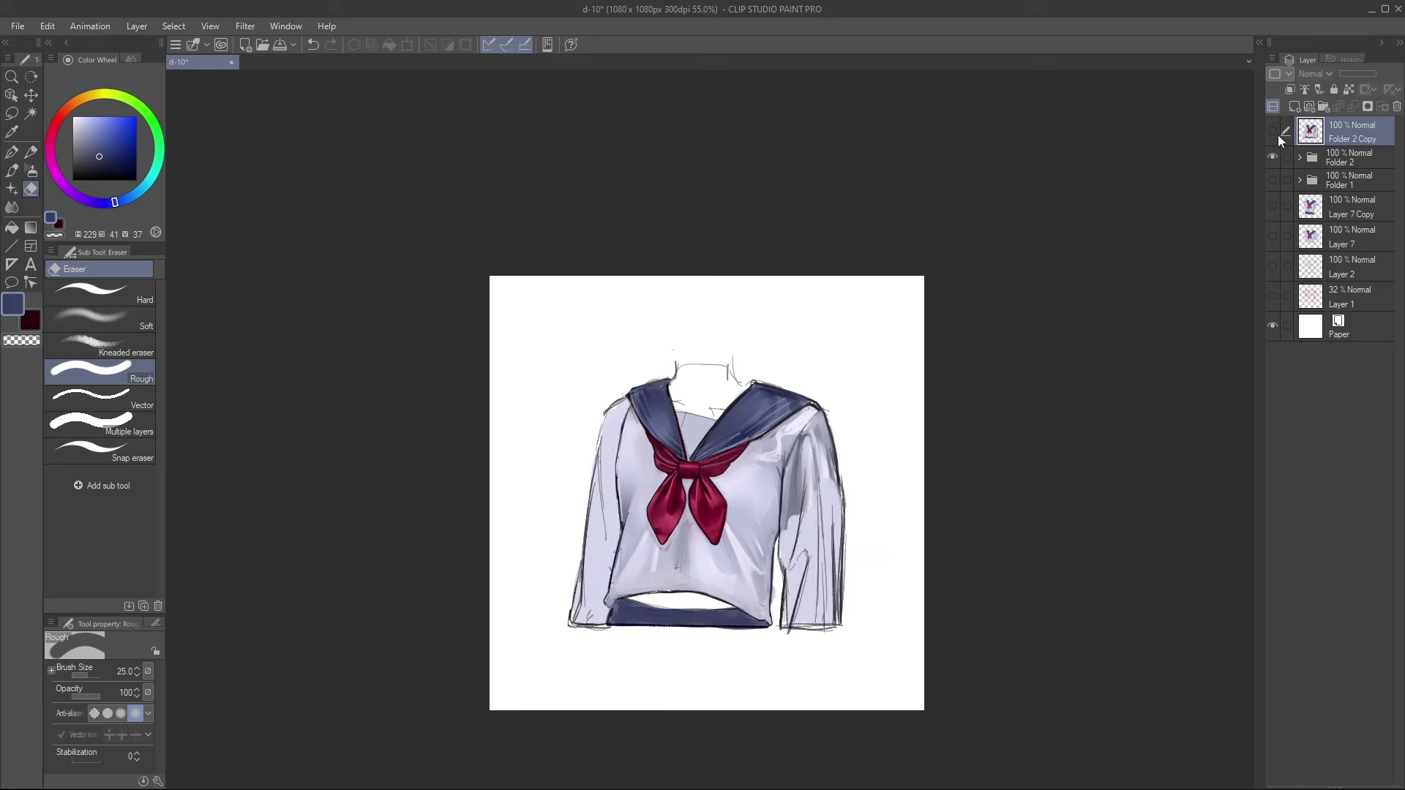
click(1272, 131)
click(1273, 156)
scroll(856, 518, up, 5)
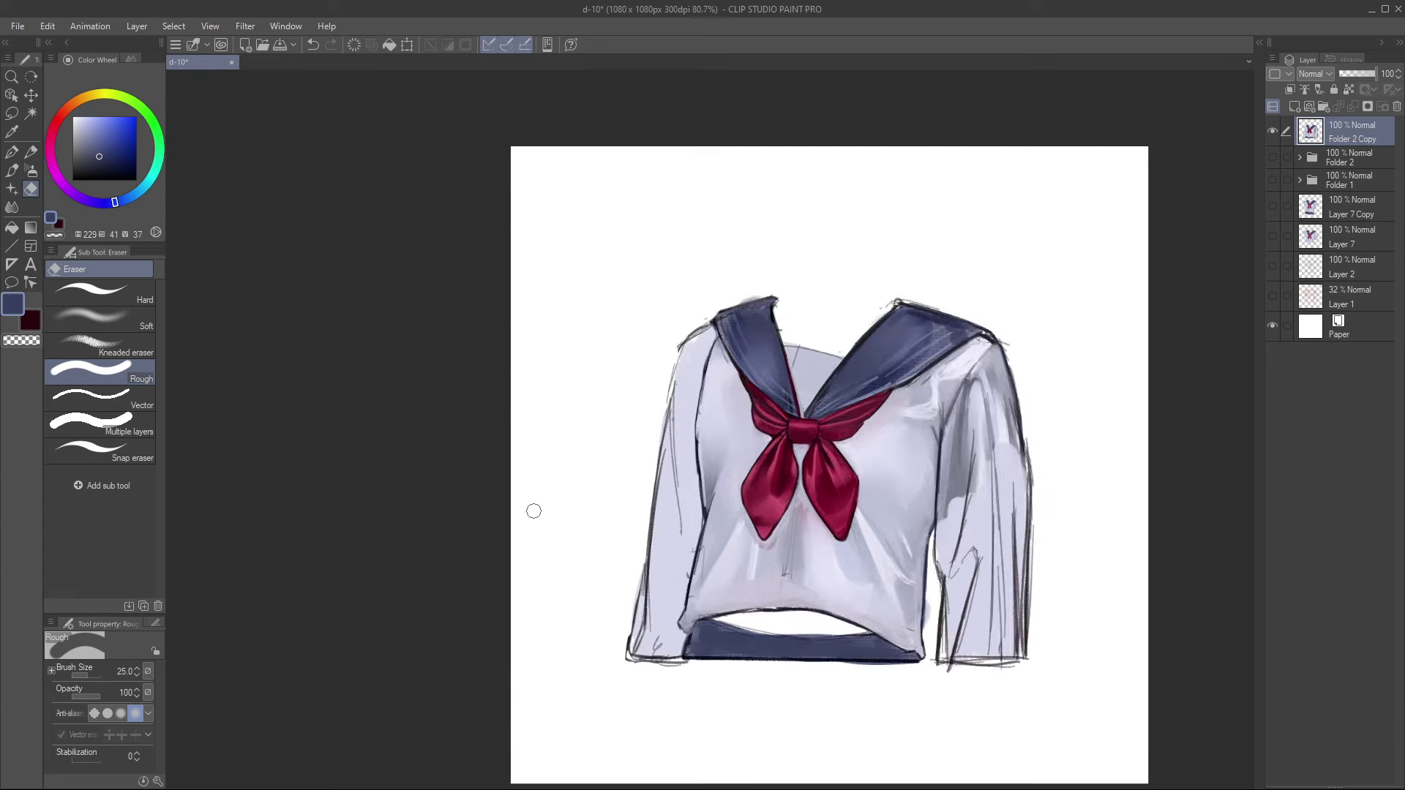
Step: Redraw the back neckline between the two collar flaps in black with the ひゅブラシ 2 brush at size 7
drag(534, 511, 424, 599)
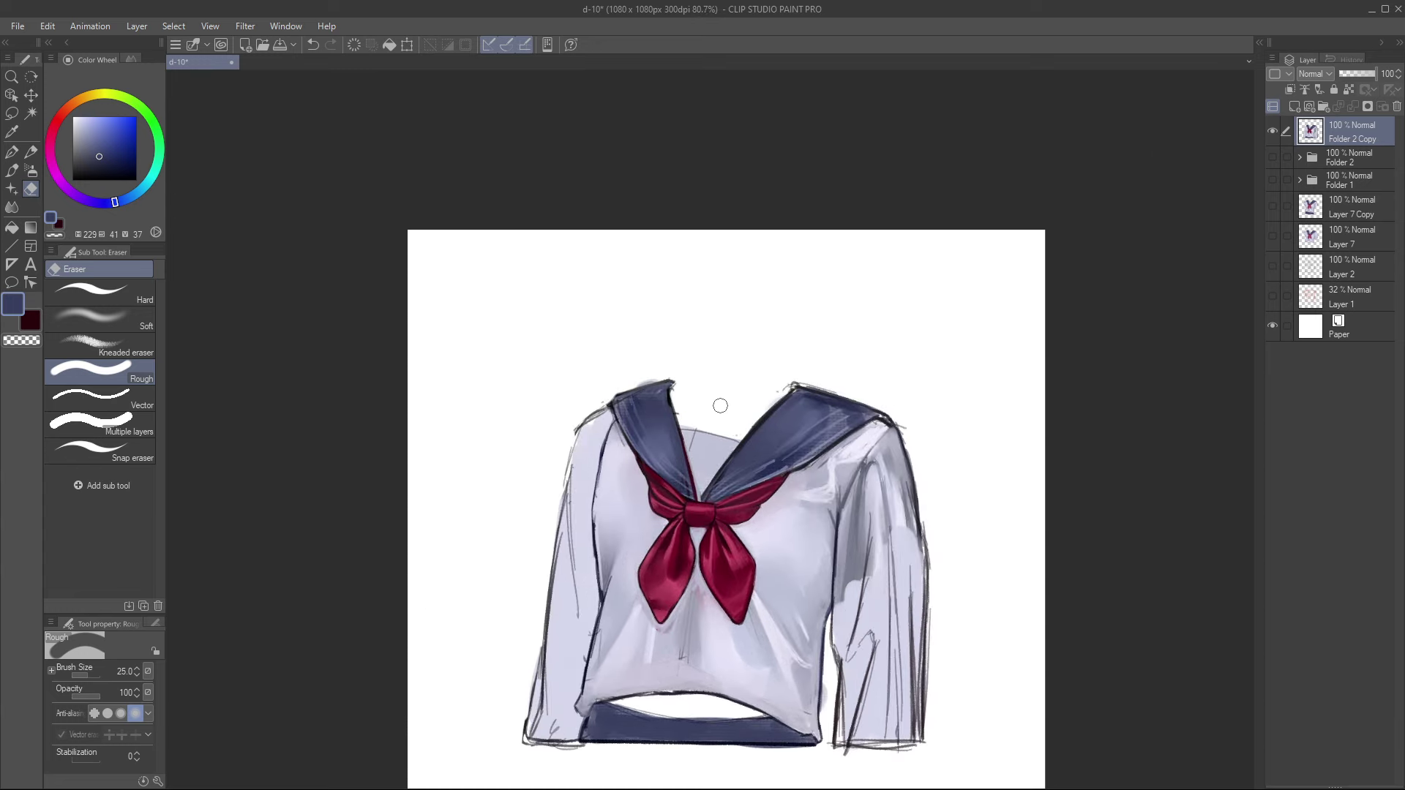
key(b)
drag(129, 145, 141, 188)
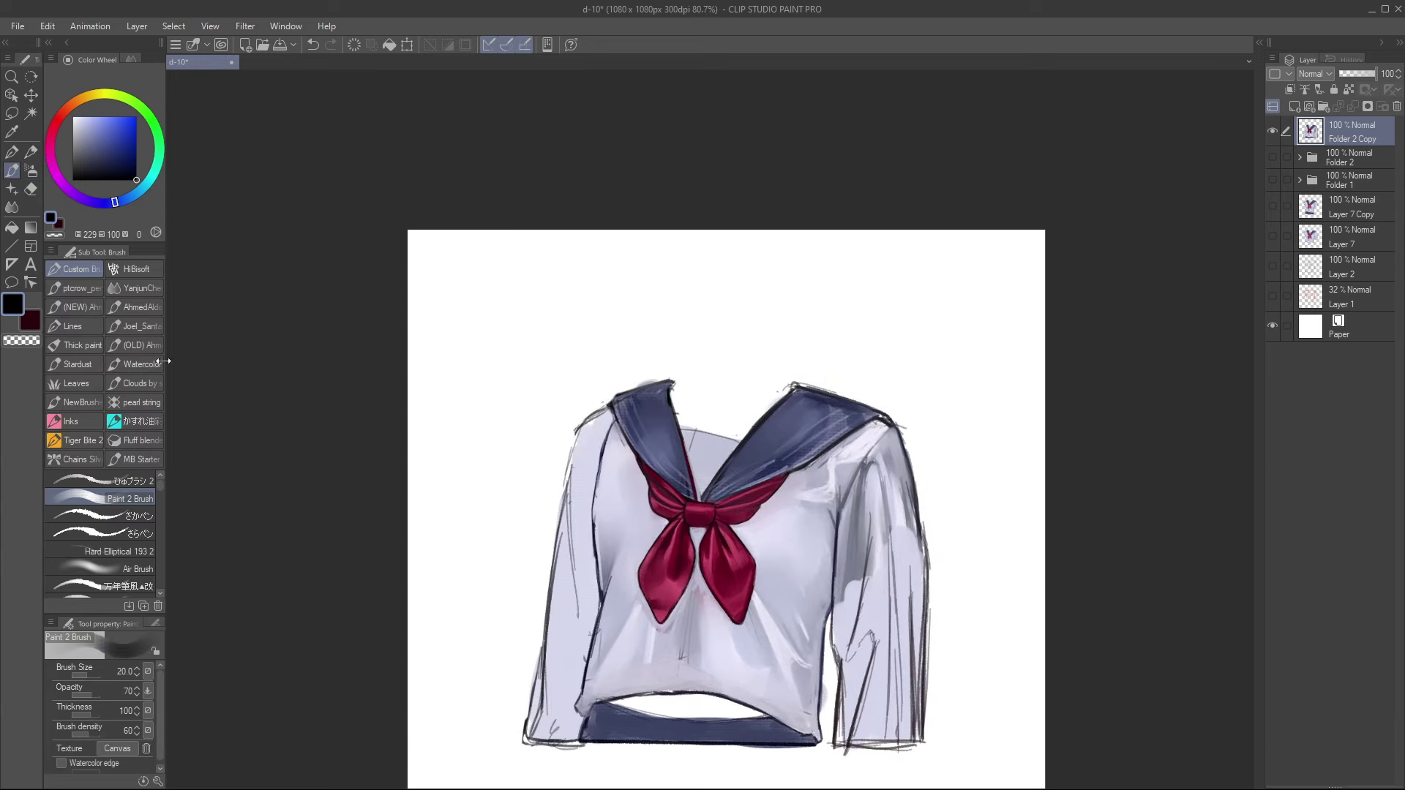
click(146, 481)
mouse_move(737, 490)
mouse_down()
mouse_move(779, 488)
mouse_move(756, 534)
mouse_up()
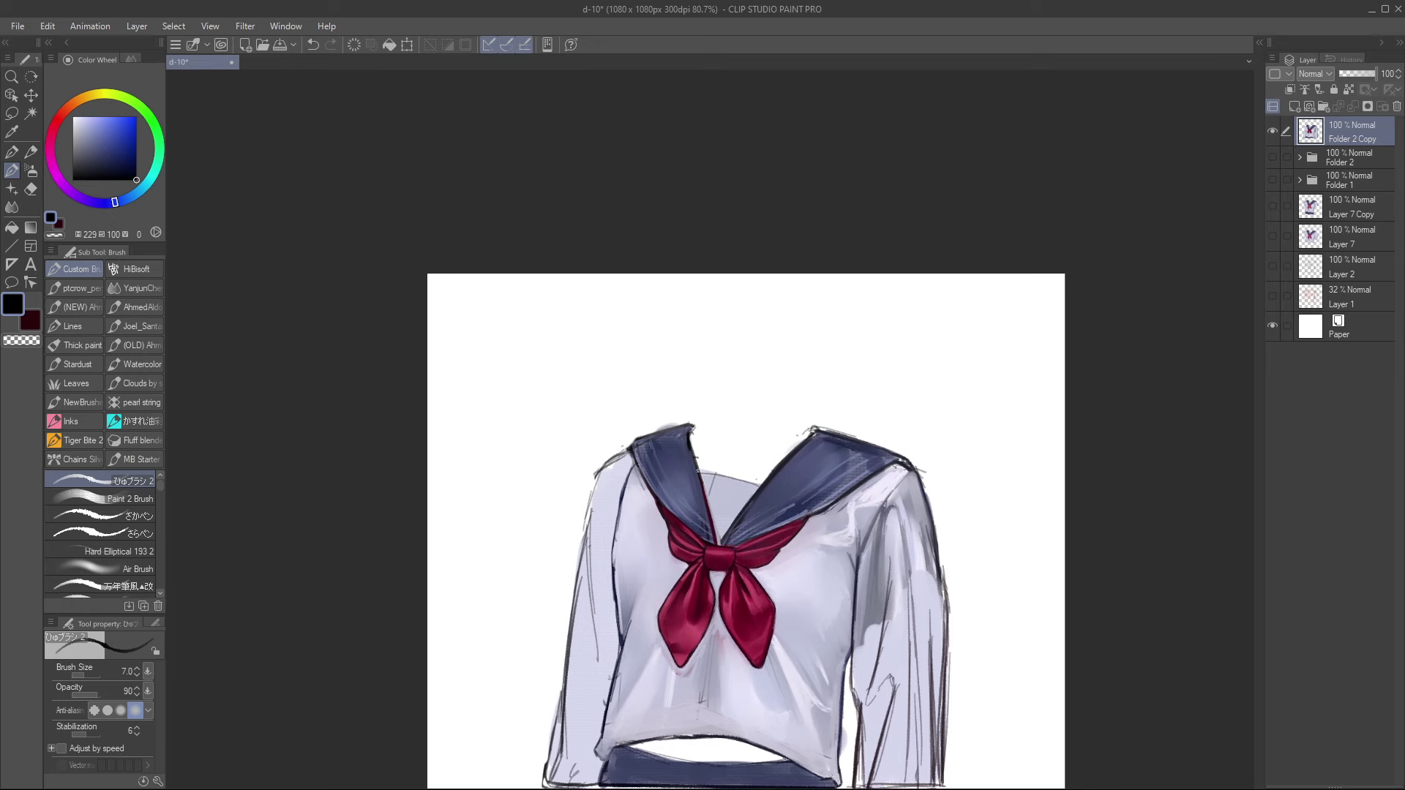
mouse_move(699, 472)
mouse_down()
mouse_move(749, 462)
mouse_move(742, 473)
mouse_move(757, 472)
mouse_move(723, 473)
mouse_move(762, 480)
mouse_up()
key(ctrl+z)
alt+click(725, 487)
scroll(746, 467, down, 2)
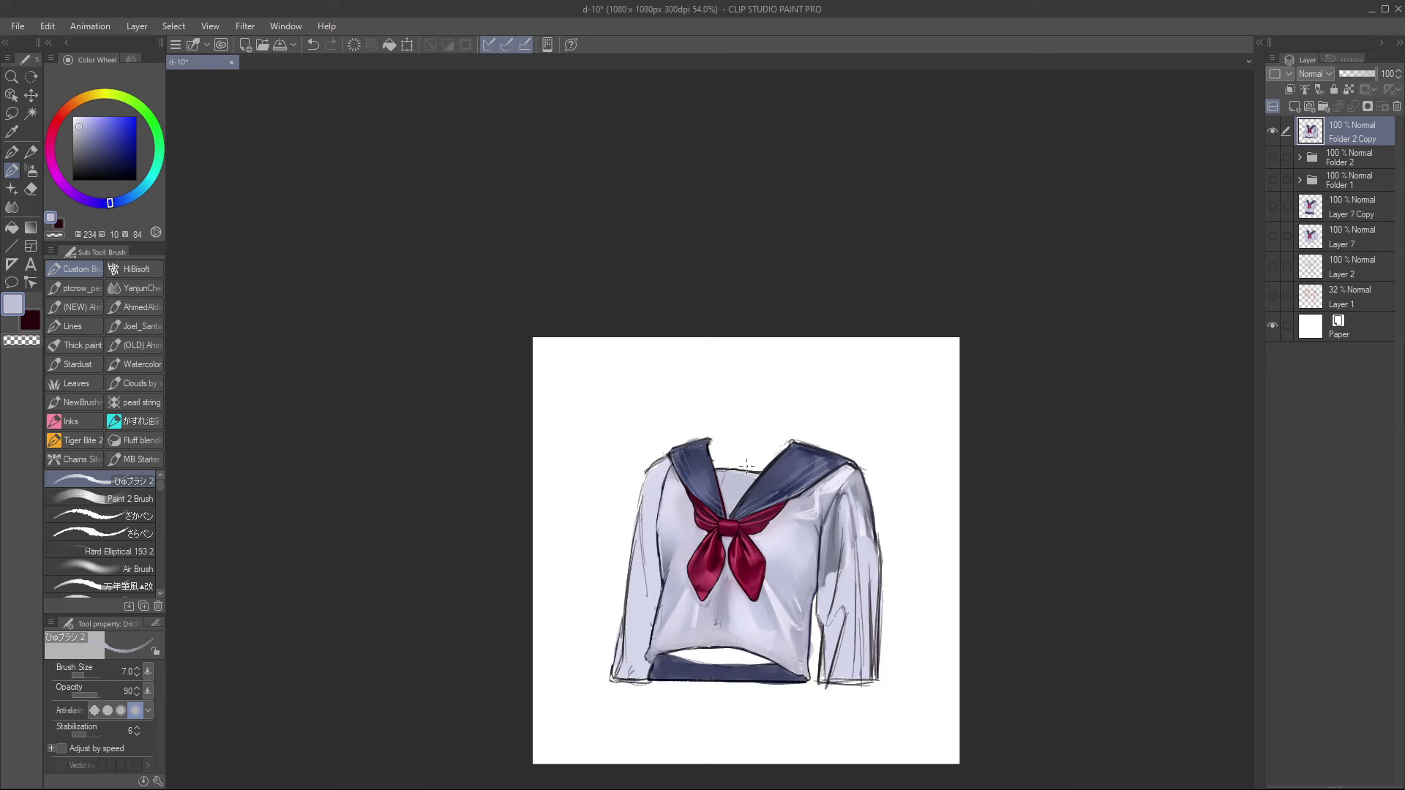
scroll(746, 466, up, 1)
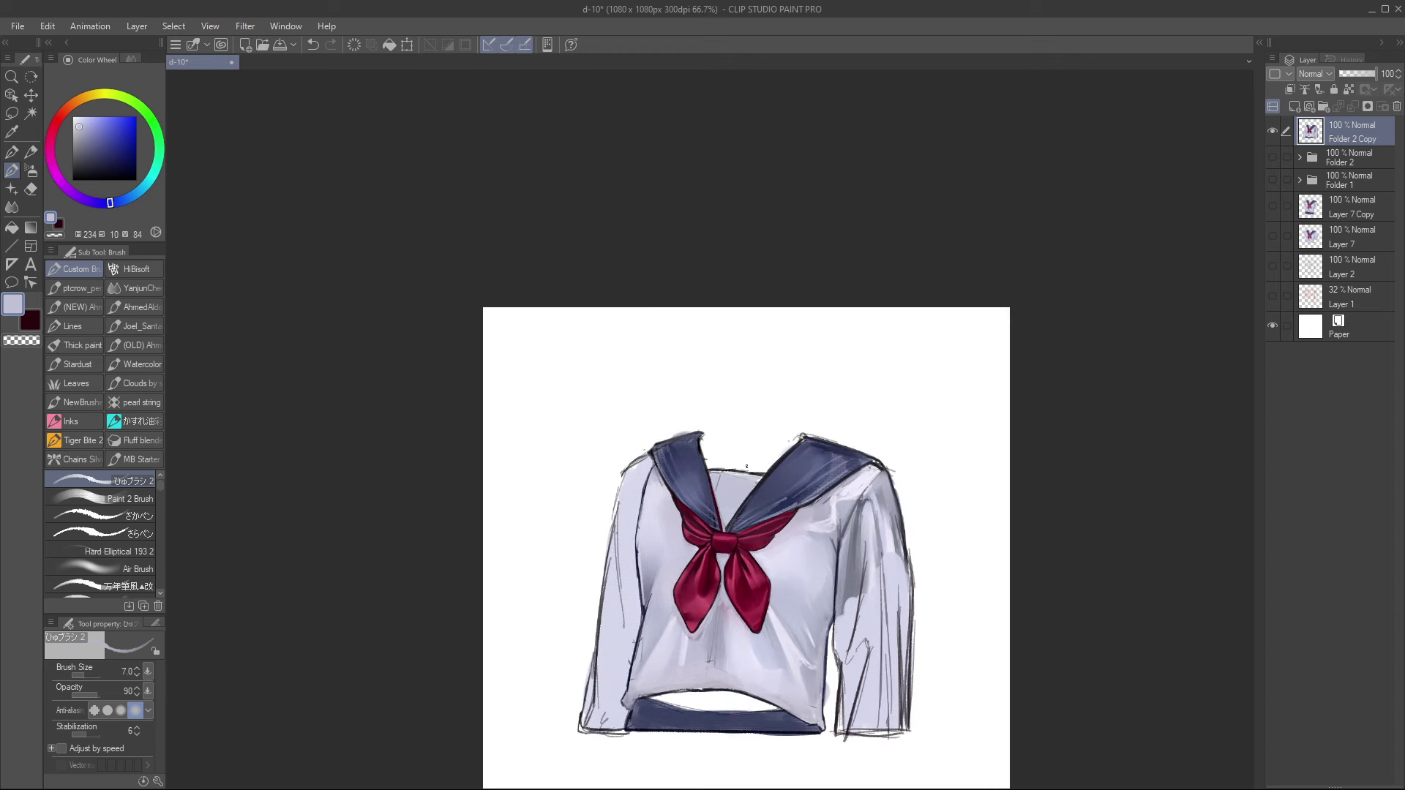
Step: Redraw the armhole seam line between the left sleeve and the torso in very dark navy at brush size 7
drag(118, 159, 137, 169)
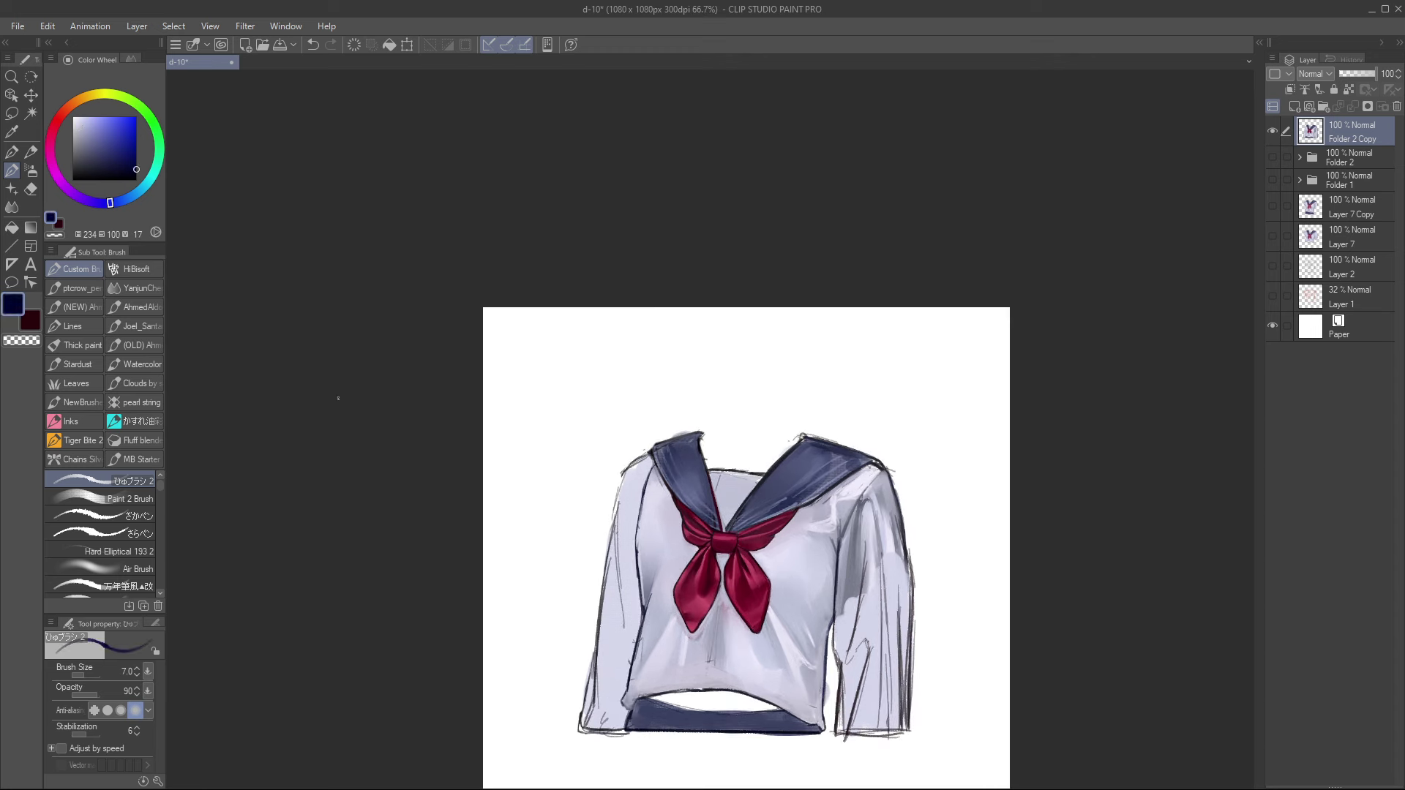
drag(647, 473, 634, 546)
key(ctrl+z)
key(ctrl+z)
drag(645, 489, 638, 544)
drag(640, 505, 639, 556)
key(ctrl+z)
key(ctrl+z)
drag(646, 488, 639, 606)
key(ctrl+z)
key(ctrl+z)
key(ctrl+z)
drag(643, 498, 639, 570)
Step: Paint over the upper end of the left sleeve's seam line with the sampled pale shirt colour at brush size 15
alt+click(650, 477)
key(bracketright)
key(bracketright)
key(bracketright)
key(bracketright)
mouse_move(650, 466)
mouse_down()
mouse_move(648, 486)
mouse_move(661, 487)
mouse_move(641, 516)
mouse_move(639, 465)
mouse_up()
drag(635, 527, 633, 521)
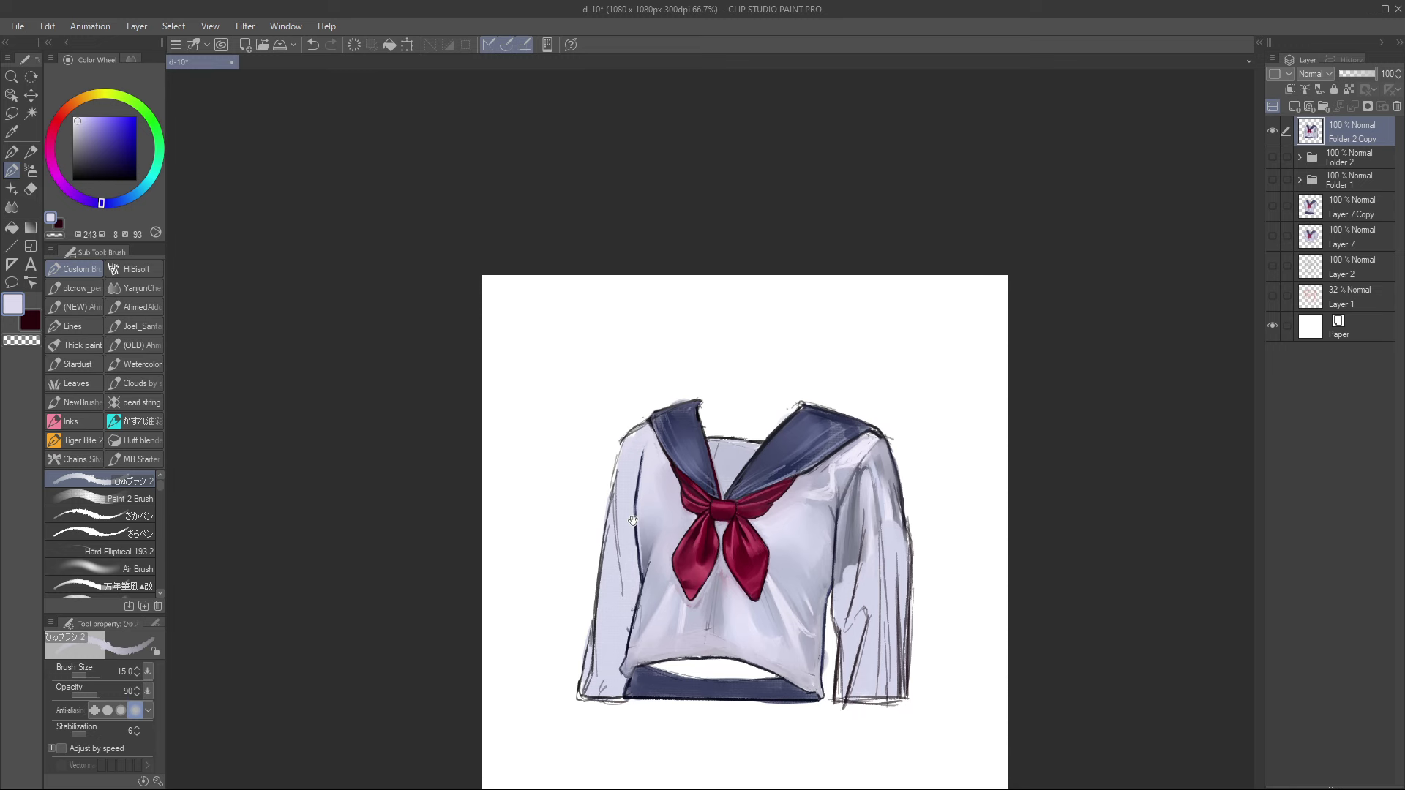
drag(641, 454, 637, 494)
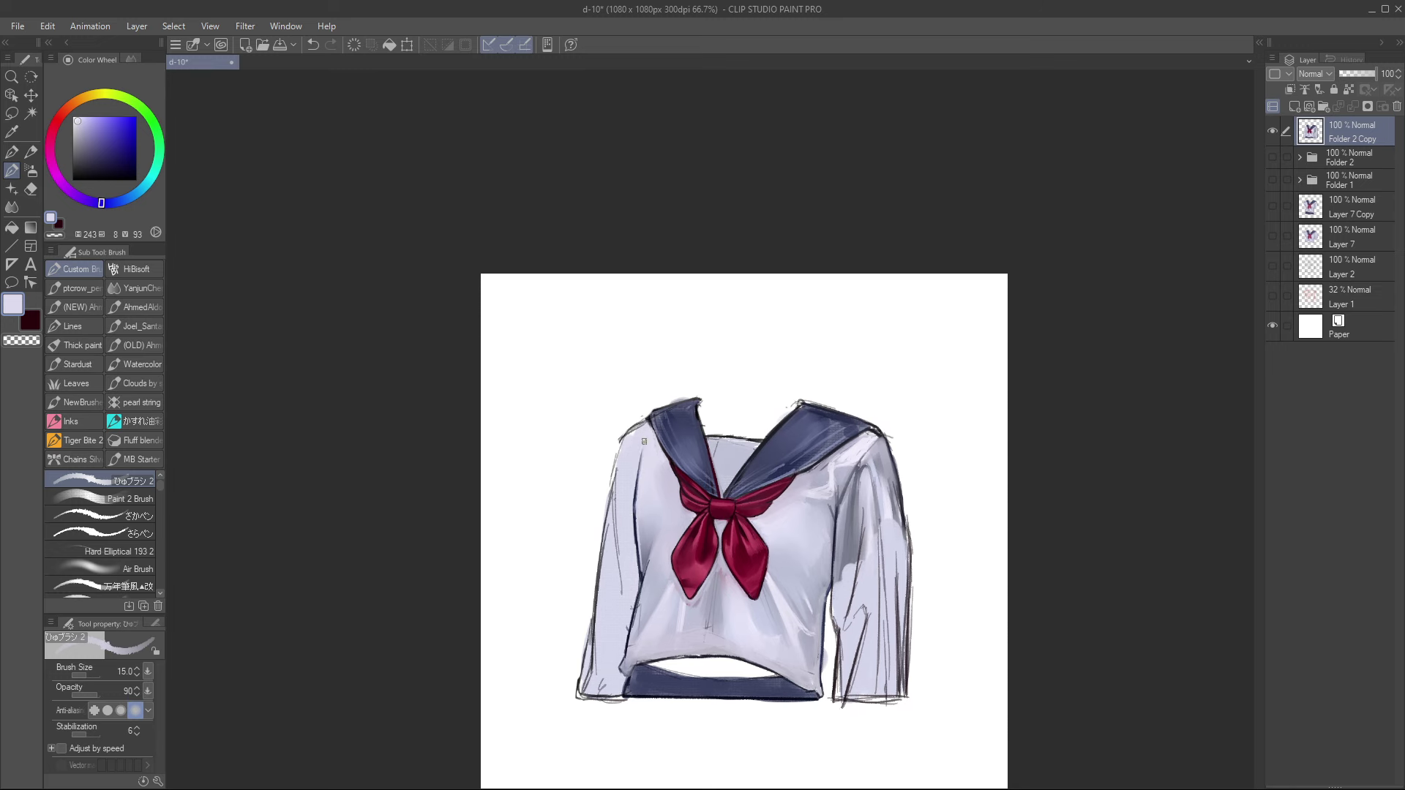
key(ctrl+z)
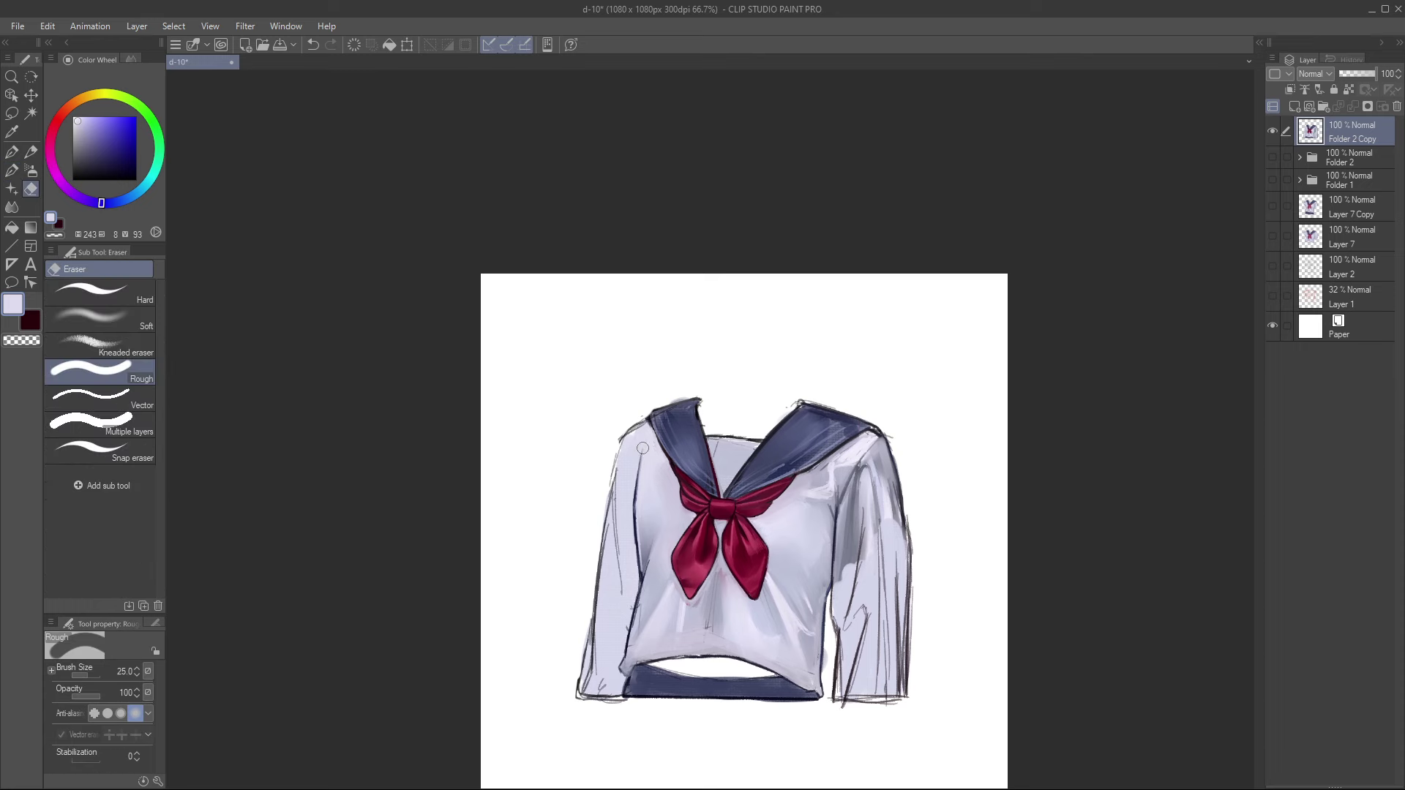
key(k)
alt+click(647, 465)
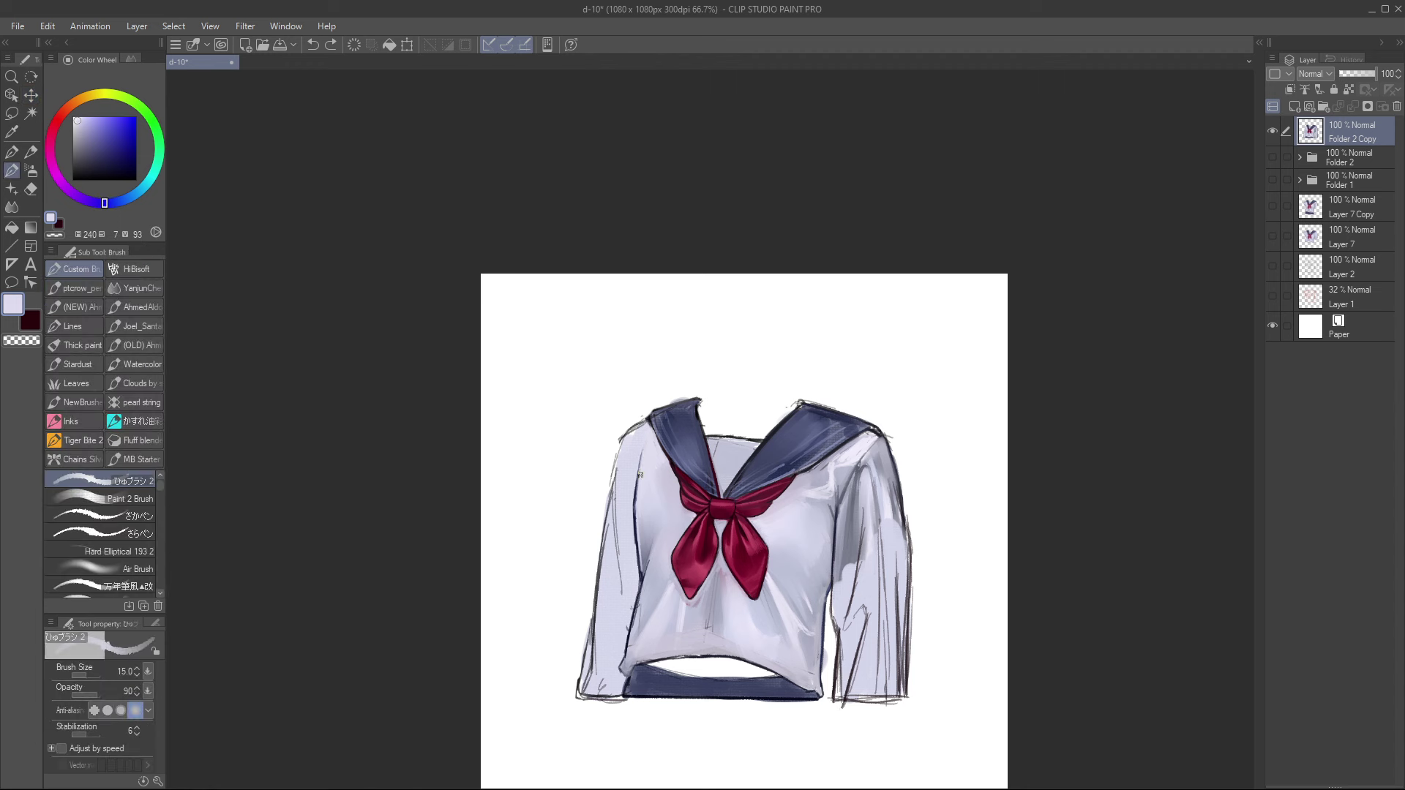
drag(642, 451, 637, 485)
drag(817, 485, 816, 476)
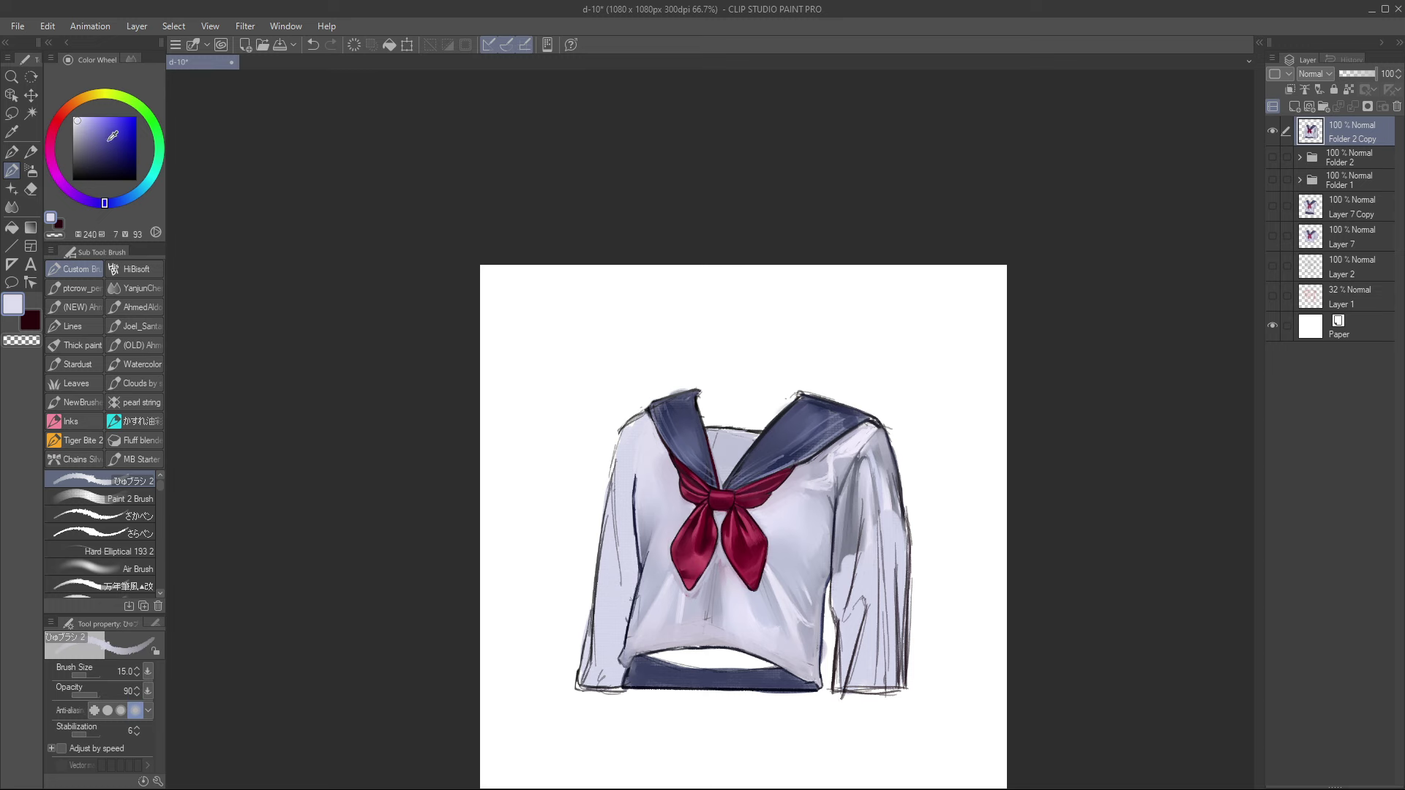
Step: Strengthen the lower outline of the right collar flap toward the shoulder in near-black at brush size 7
click(134, 164)
drag(652, 349, 647, 362)
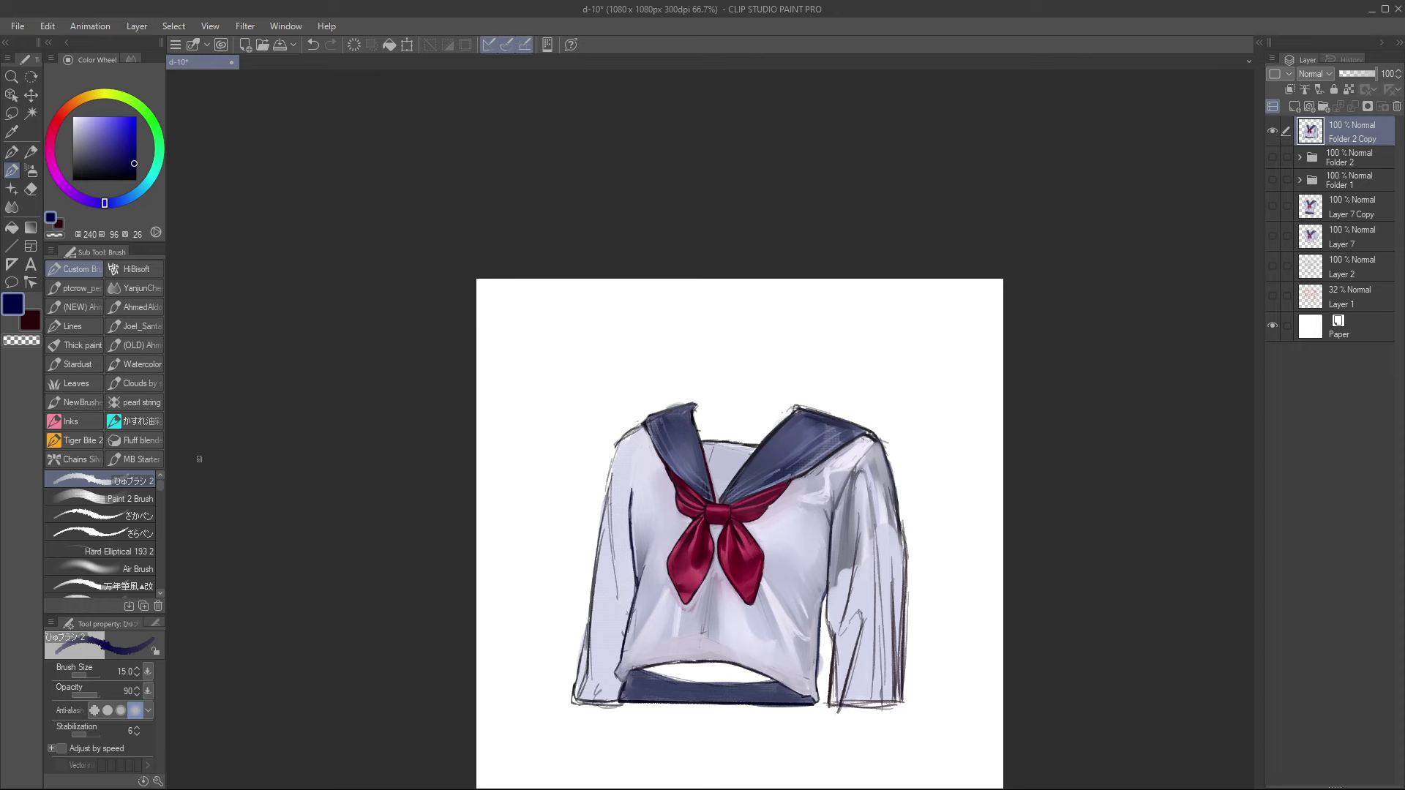
key(bracketleft)
key(bracketleft)
key(bracketleft)
key(bracketleft)
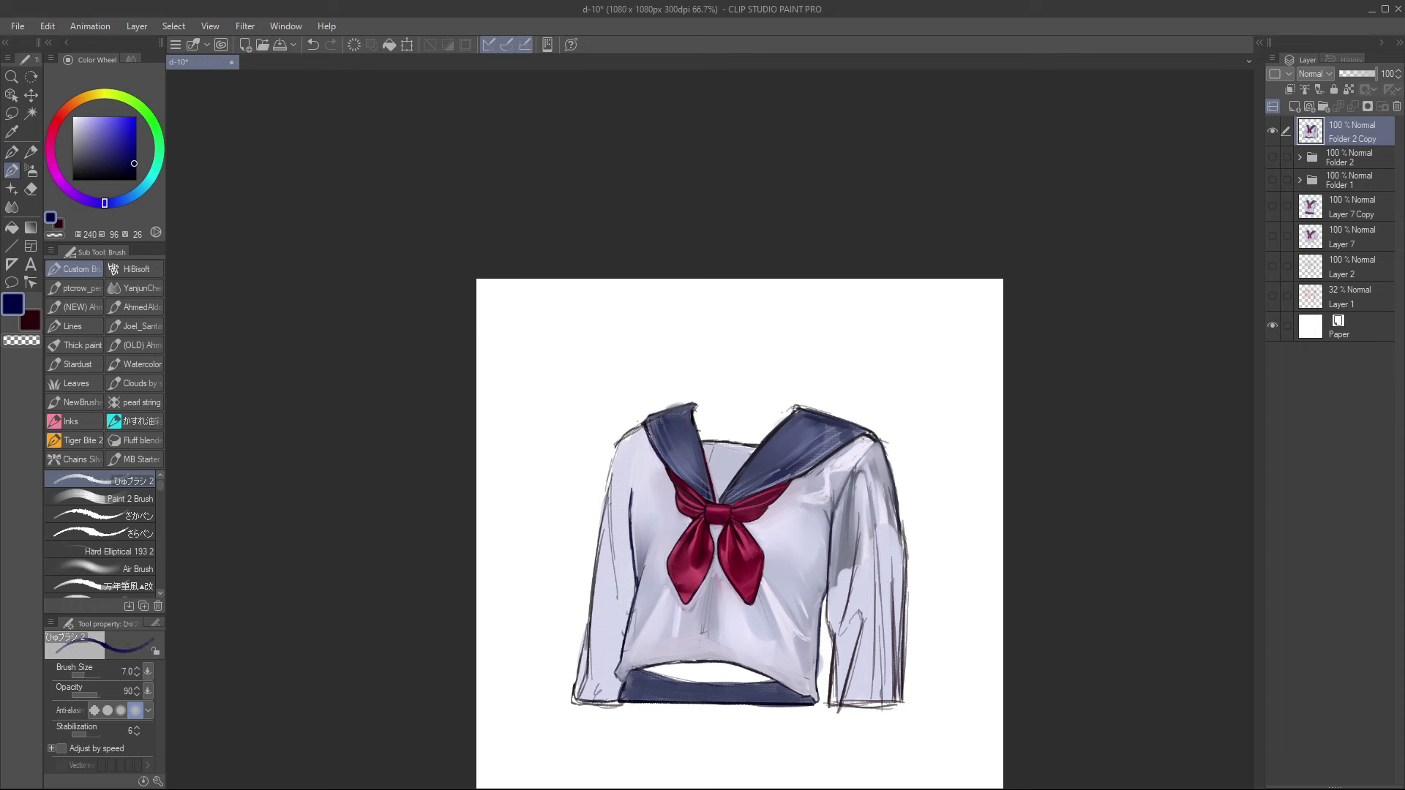
drag(134, 167, 160, 178)
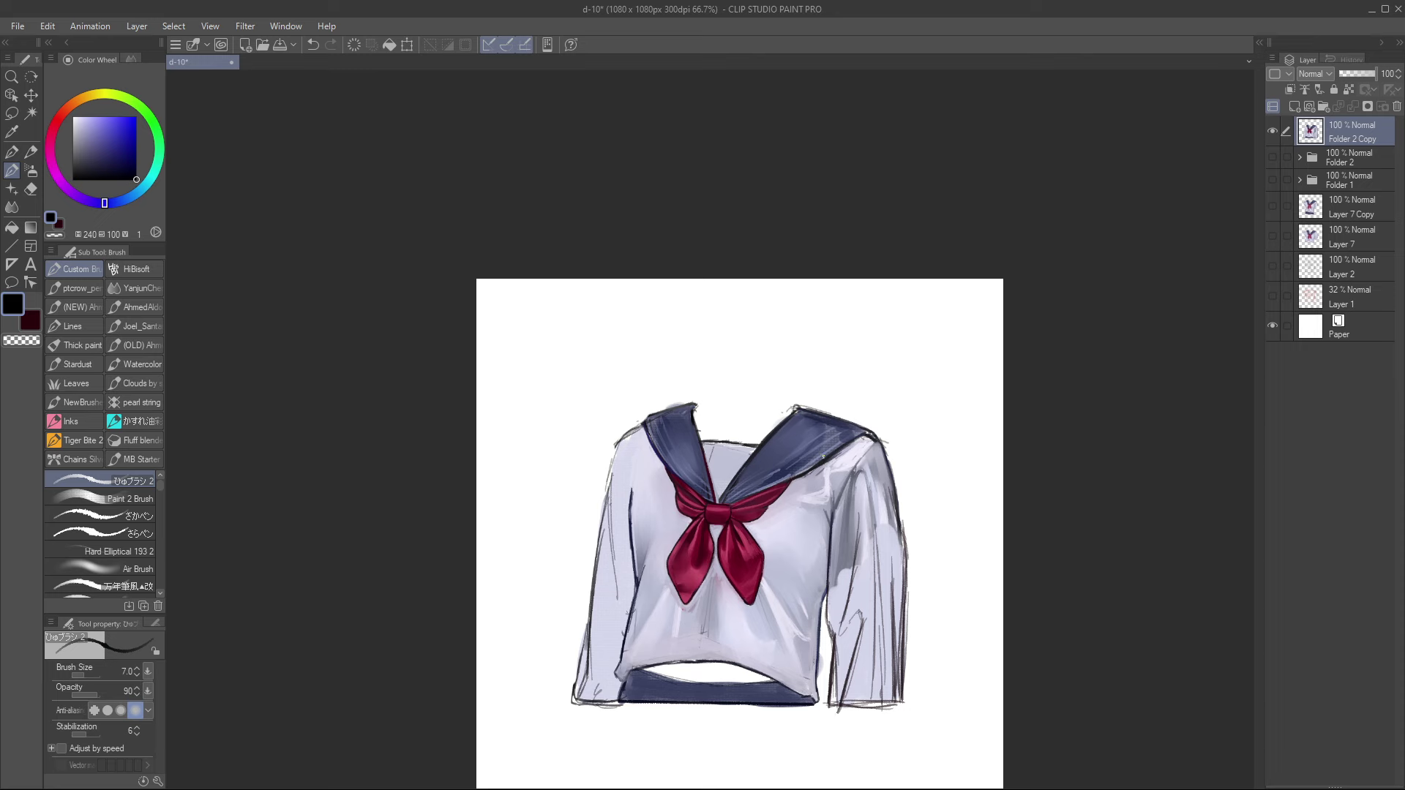
key(ctrl+z)
key(ctrl+z)
drag(799, 475, 879, 438)
key(ctrl+z)
key(ctrl+y)
mouse_move(887, 425)
mouse_down()
mouse_move(874, 412)
mouse_move(908, 401)
mouse_move(853, 433)
mouse_move(816, 532)
mouse_up()
Step: Lasso the outer part of the right sleeve, nudge it slightly outward with a transform, and clear the selection
key(m)
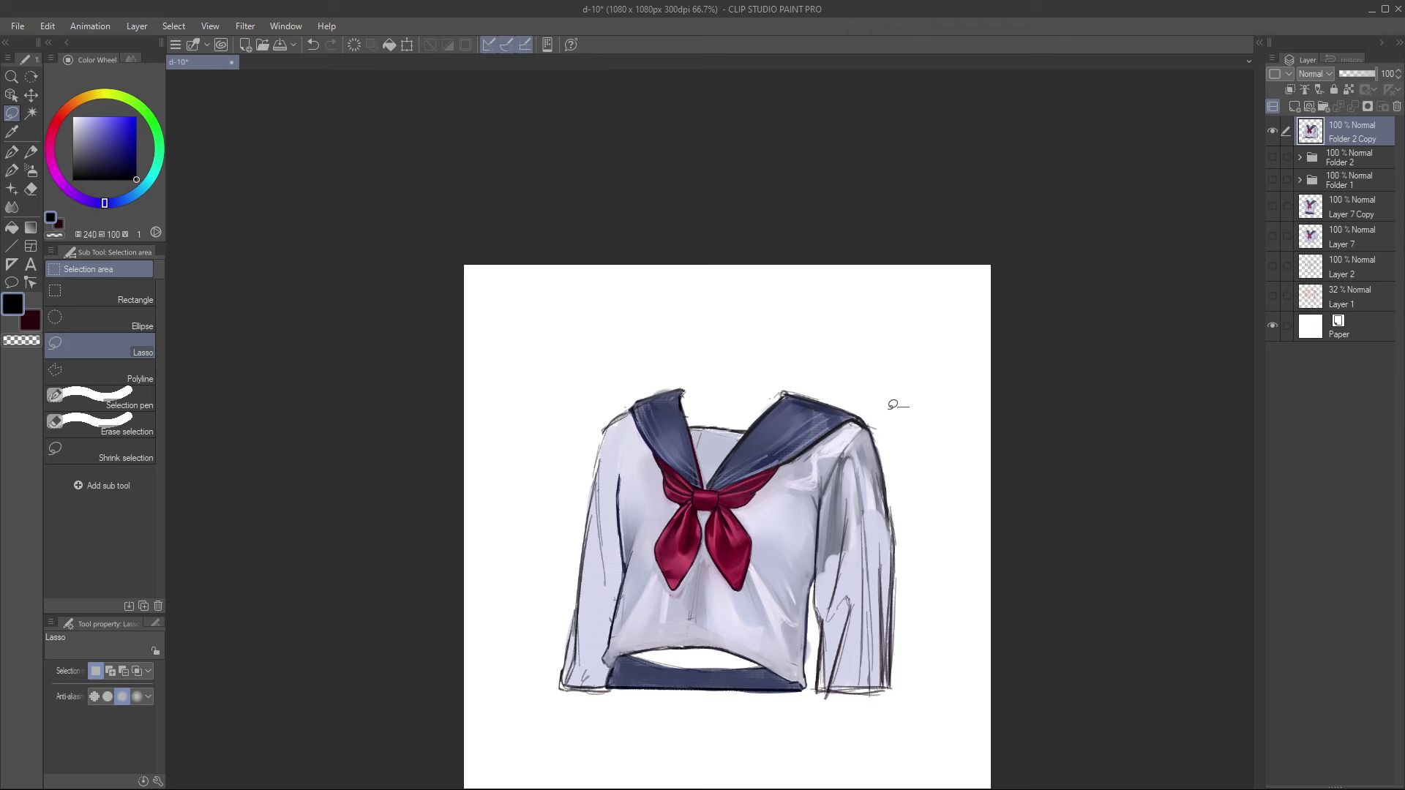
mouse_move(893, 401)
mouse_down()
mouse_move(840, 468)
mouse_move(909, 743)
mouse_move(915, 408)
mouse_up()
key(ctrl+t)
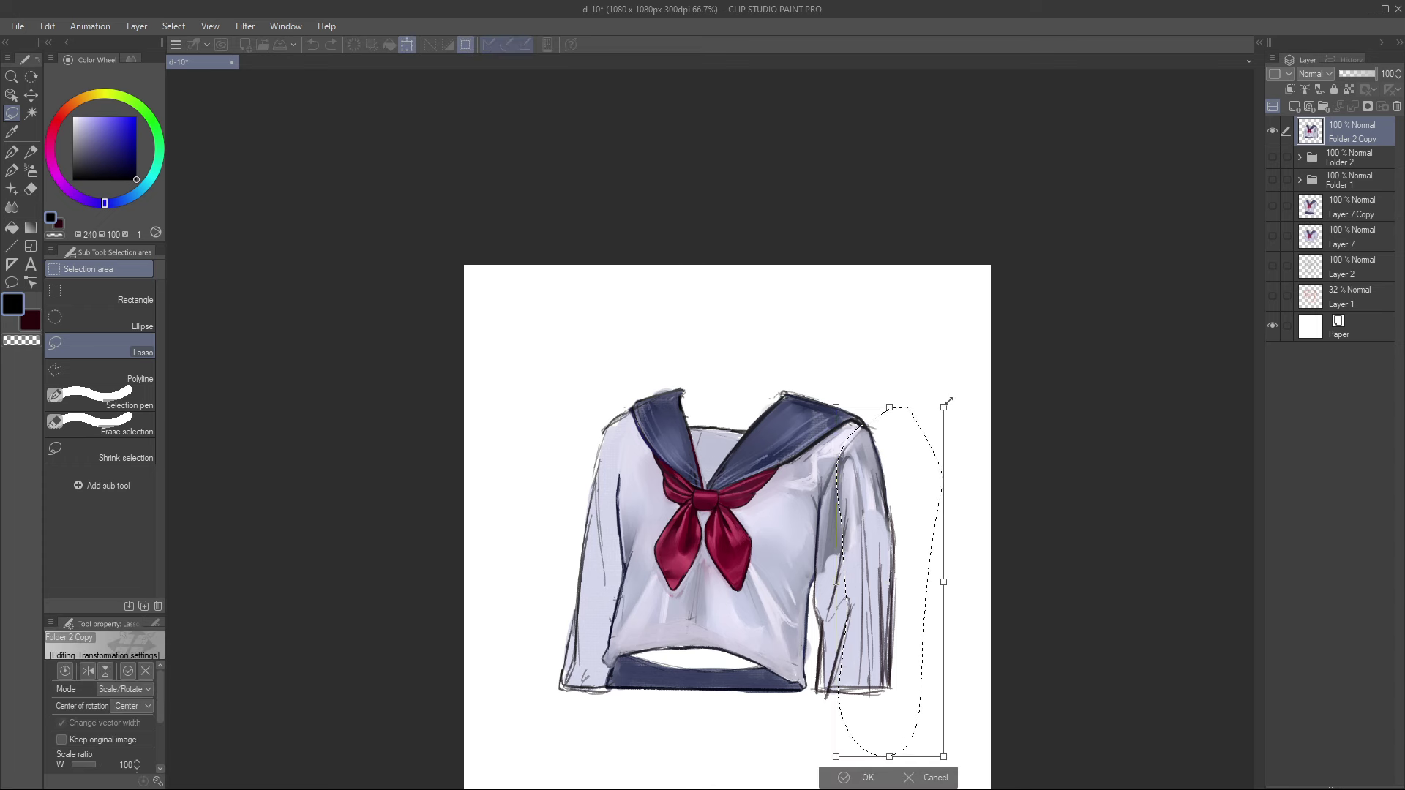
key(Right)
key(Right)
key(Return)
key(ctrl+d)
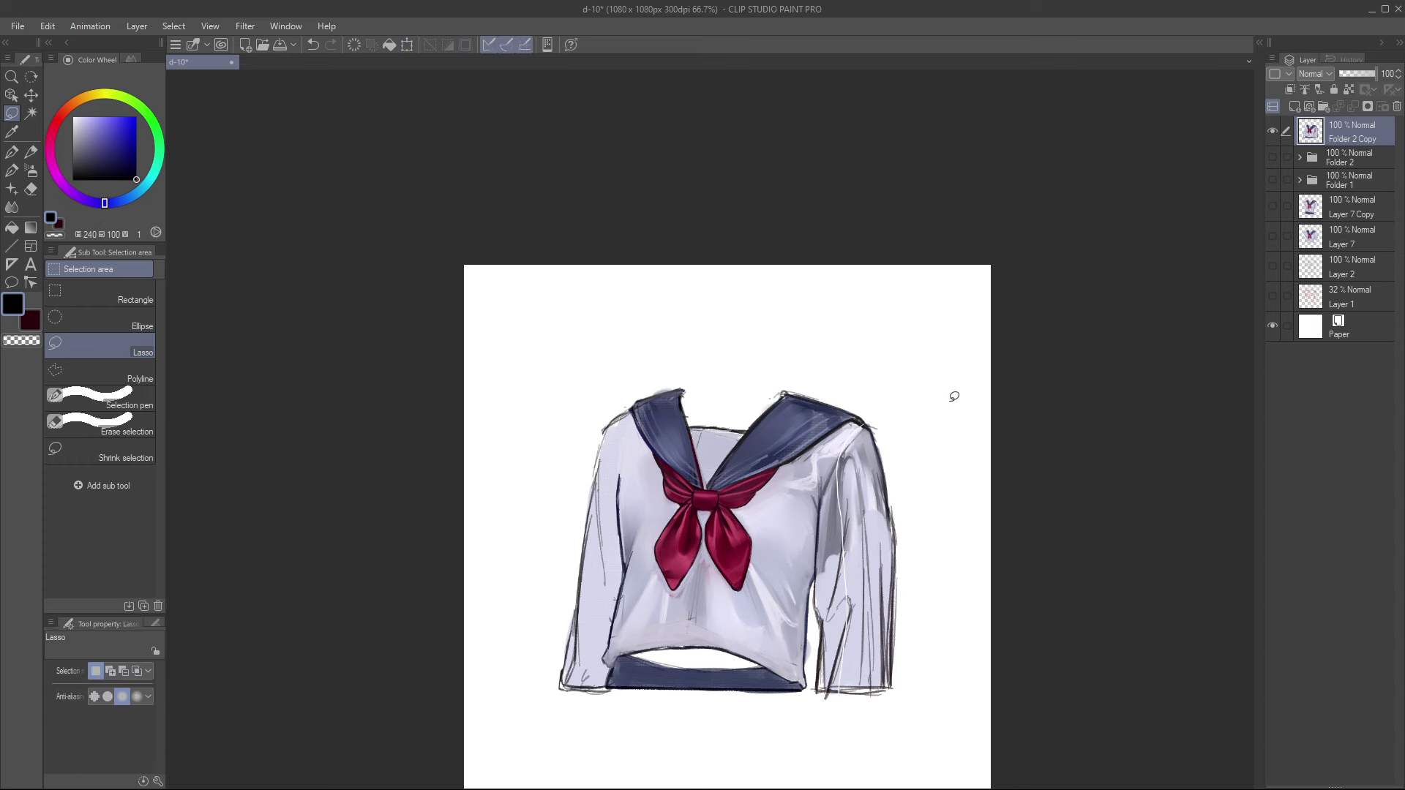
Step: Add a new layer beneath Folder 2 Copy and paint the right sleeve's base with sampled pale lavender using Paint 2 Brush at size 20
click(1350, 153)
key(ctrl+shift+n)
key(k)
key(b)
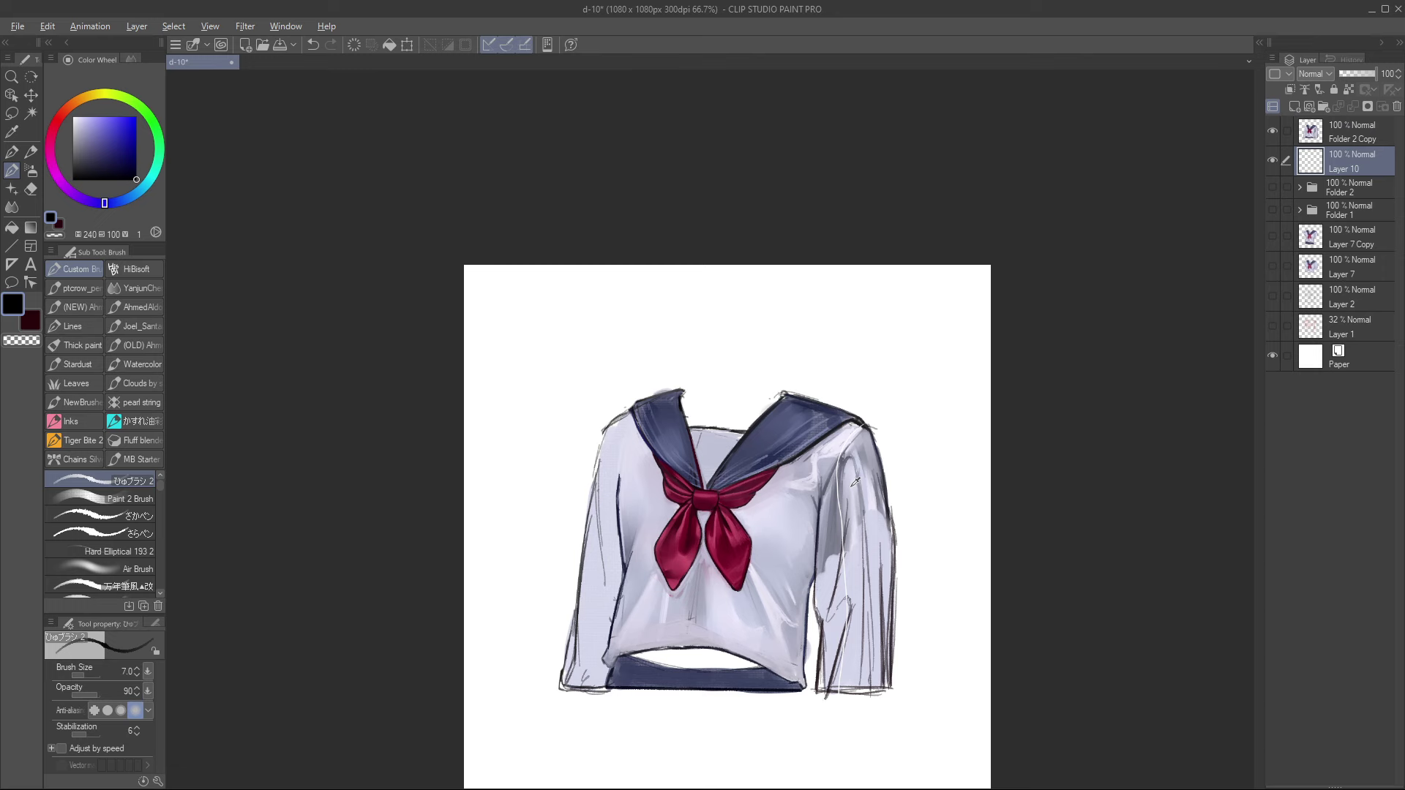
alt+click(858, 486)
mouse_move(840, 460)
mouse_down()
mouse_move(849, 646)
mouse_move(841, 682)
mouse_up()
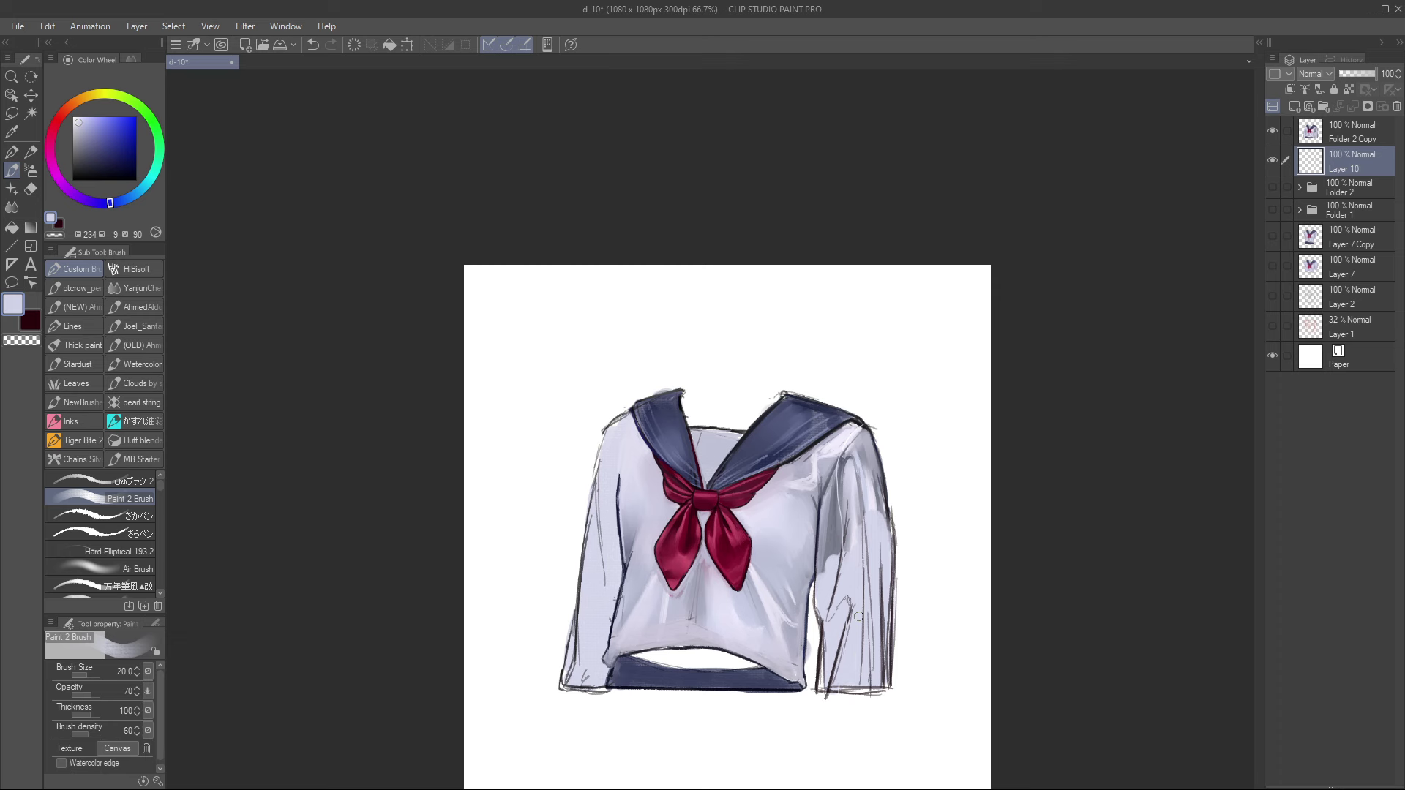
Step: Merge Folder 2 Copy and the new Layer 10 into a single layer
click(1376, 131)
click(1359, 158)
ctrl+click(1367, 133)
key(shift+alt+e)
drag(883, 496, 913, 442)
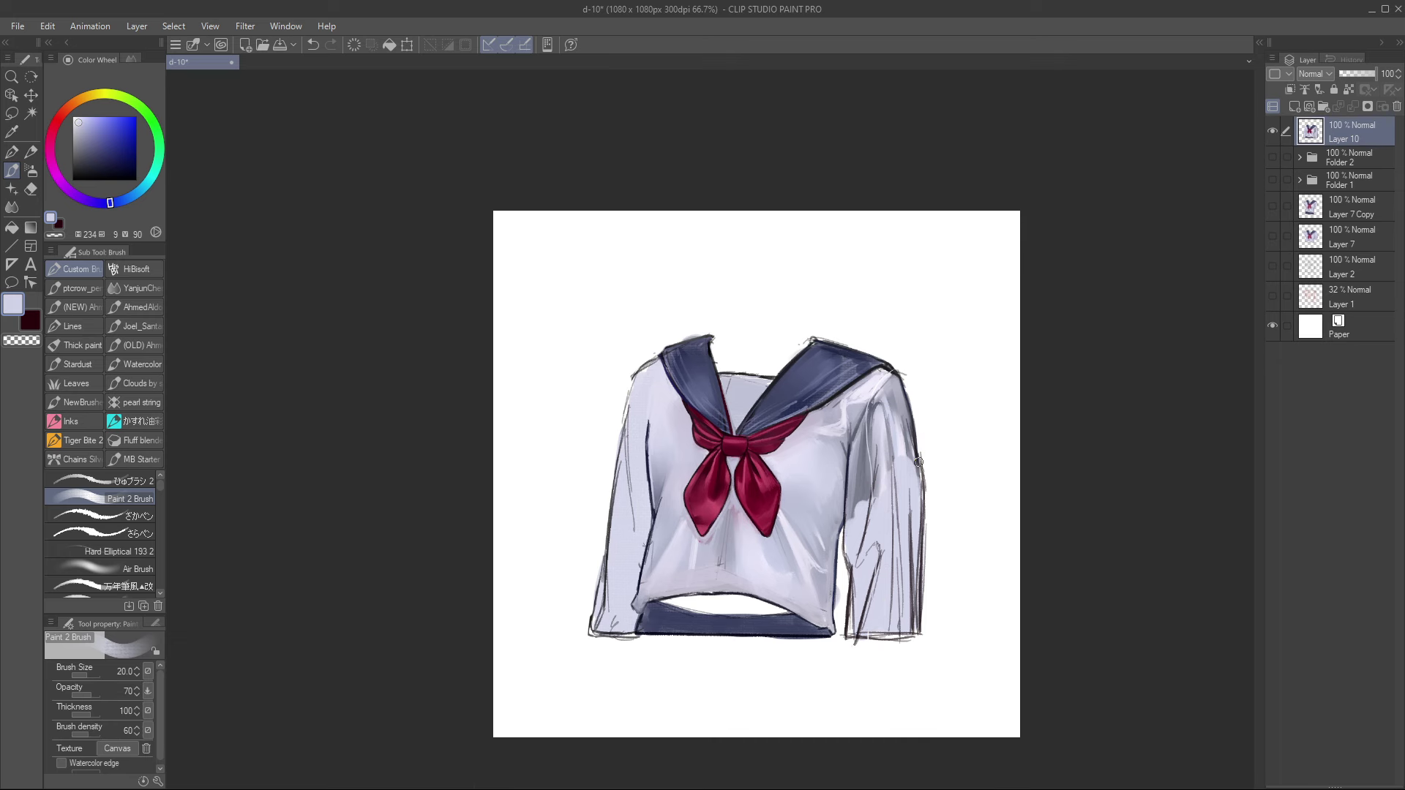
Step: Darken the back neckline curve between the collar flaps in black with the ひゅブラシ 2 brush at size 7
key(k)
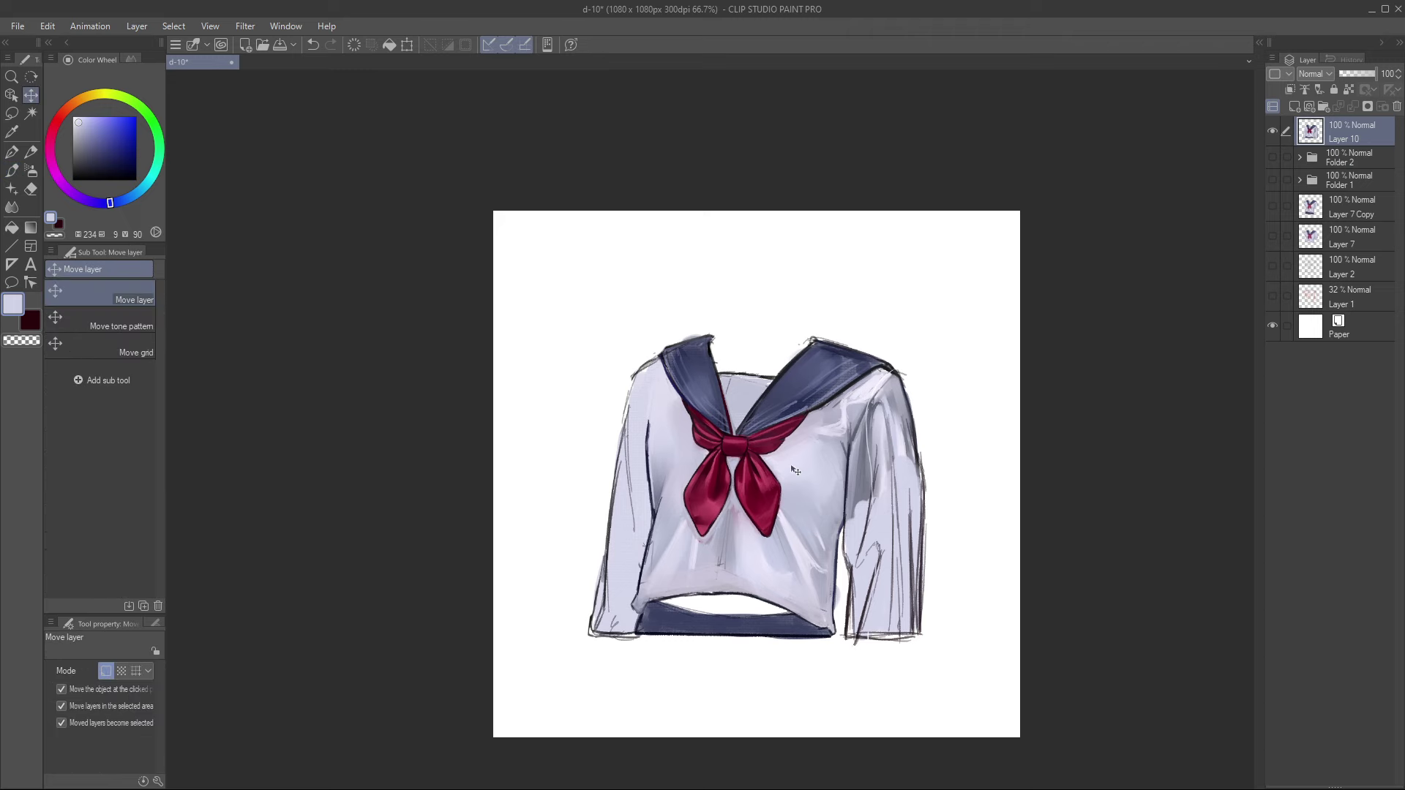
key(b)
alt+click(712, 410)
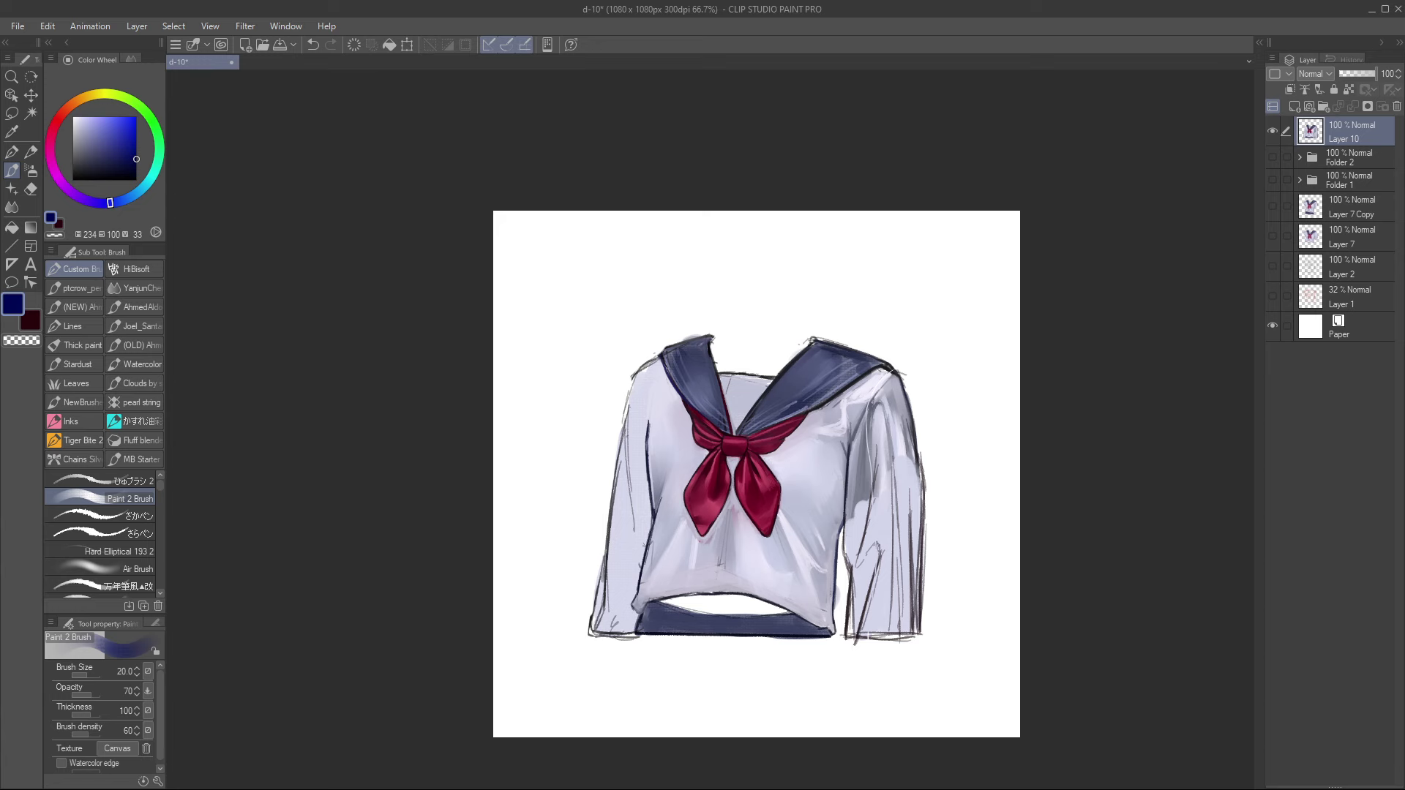
click(133, 479)
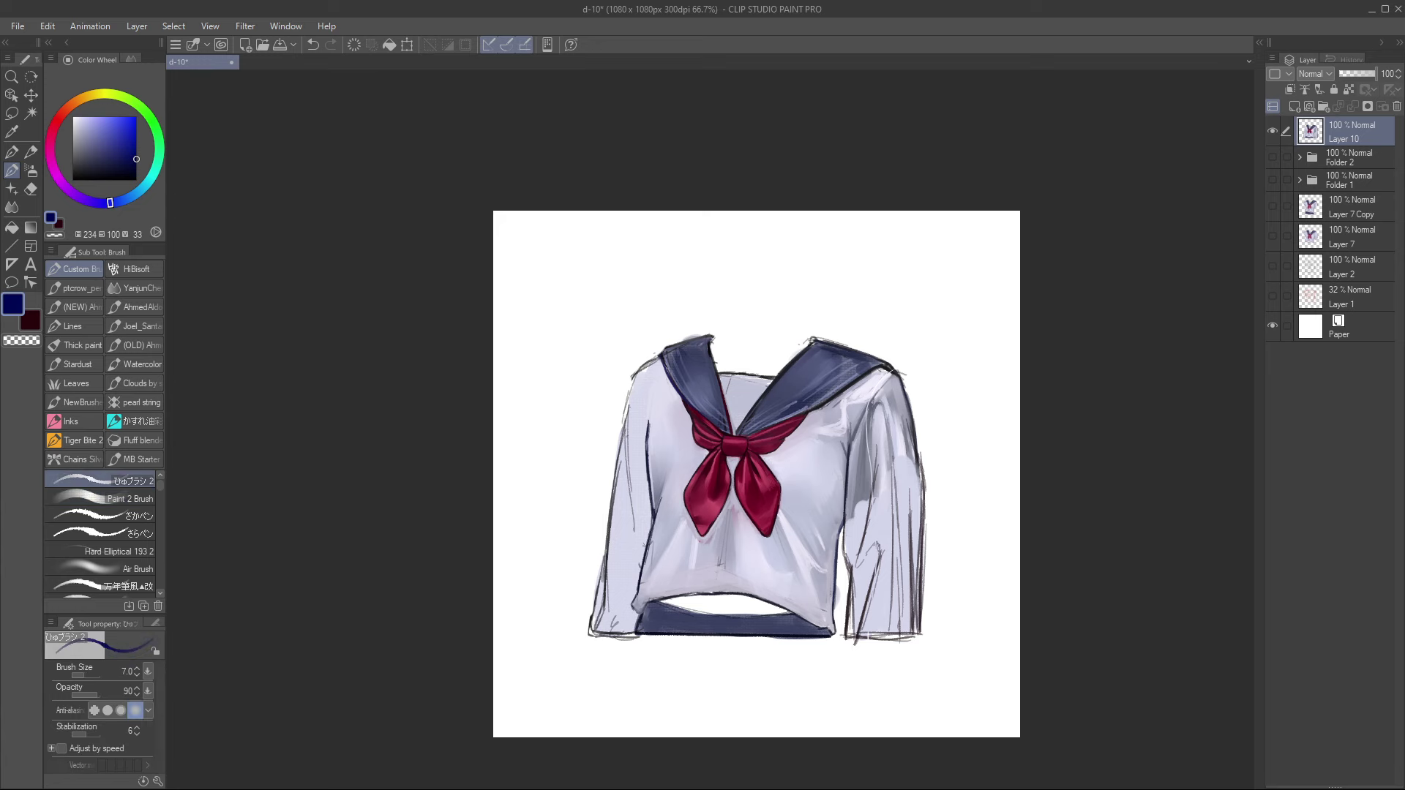
key(r)
mouse_move(678, 644)
mouse_down()
mouse_move(941, 446)
mouse_move(938, 424)
mouse_up()
key(b)
drag(648, 374, 654, 429)
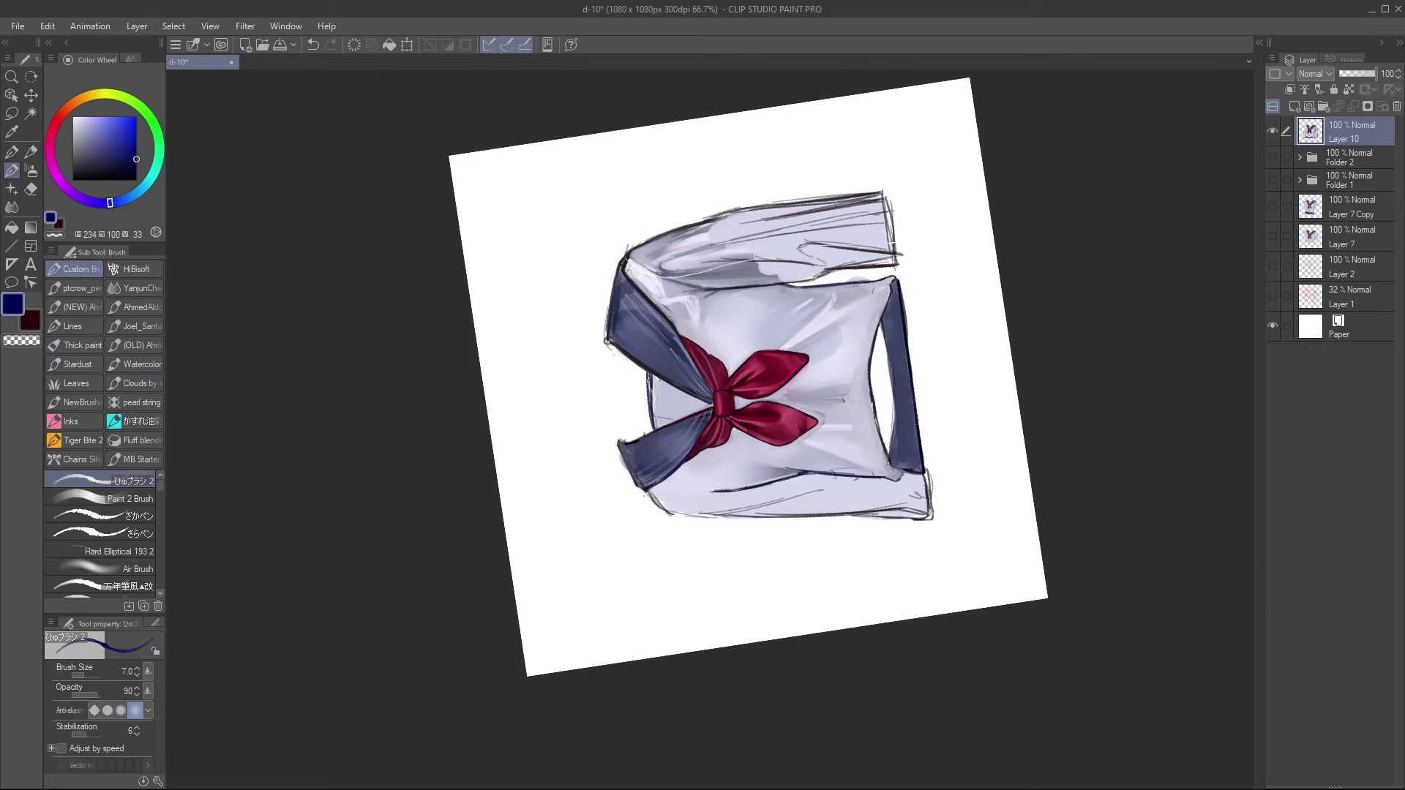
click(137, 180)
drag(648, 373, 654, 431)
key(ctrl+@)
key(space)
drag(832, 317, 835, 326)
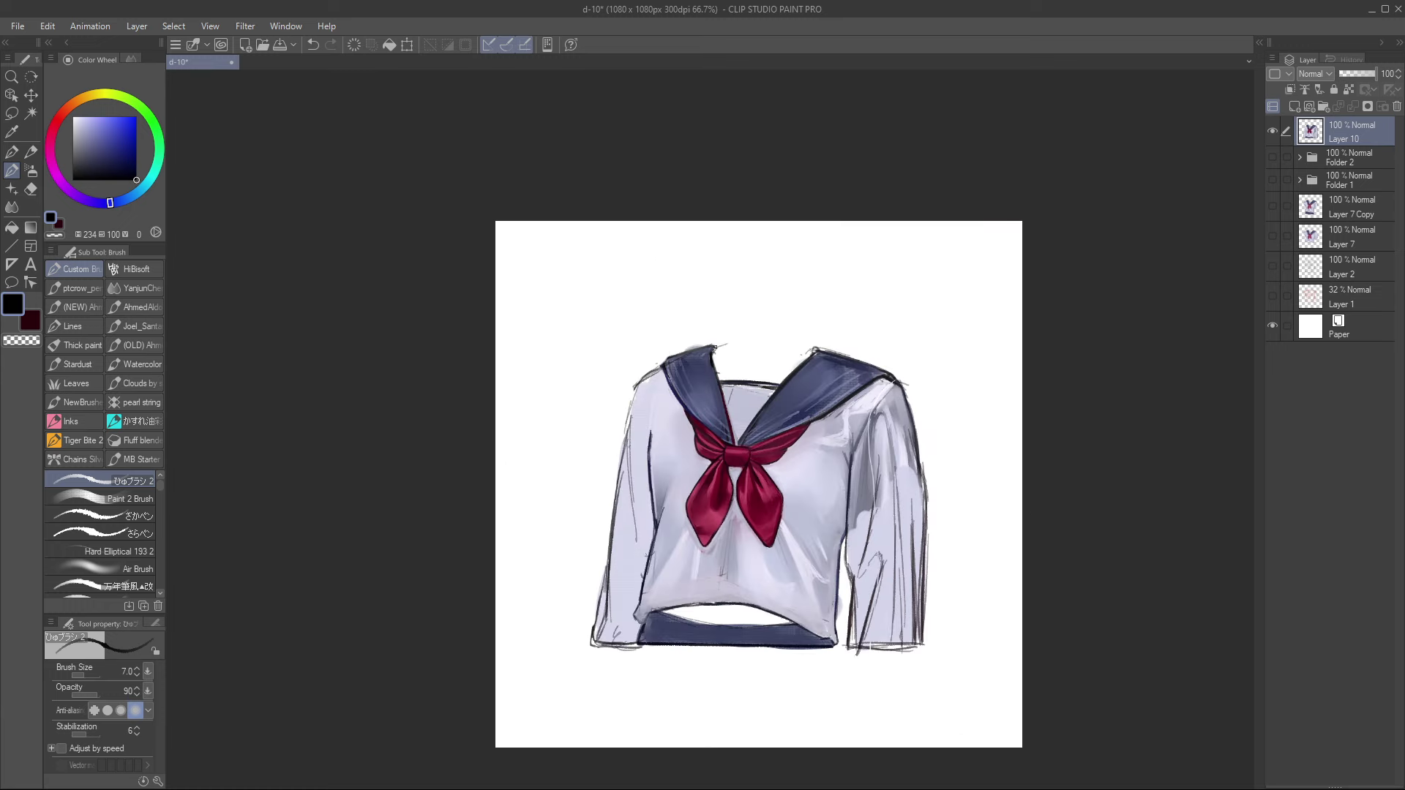
drag(718, 348, 736, 339)
key(ctrl+z)
key(ctrl+z)
Step: Lasso the left sleeve, apply a Scale/Rotate transform to it, and save the drawing without a selection
key(m)
mouse_move(592, 384)
mouse_down()
mouse_move(673, 410)
mouse_move(659, 596)
mouse_move(556, 454)
mouse_up()
key(ctrl+t)
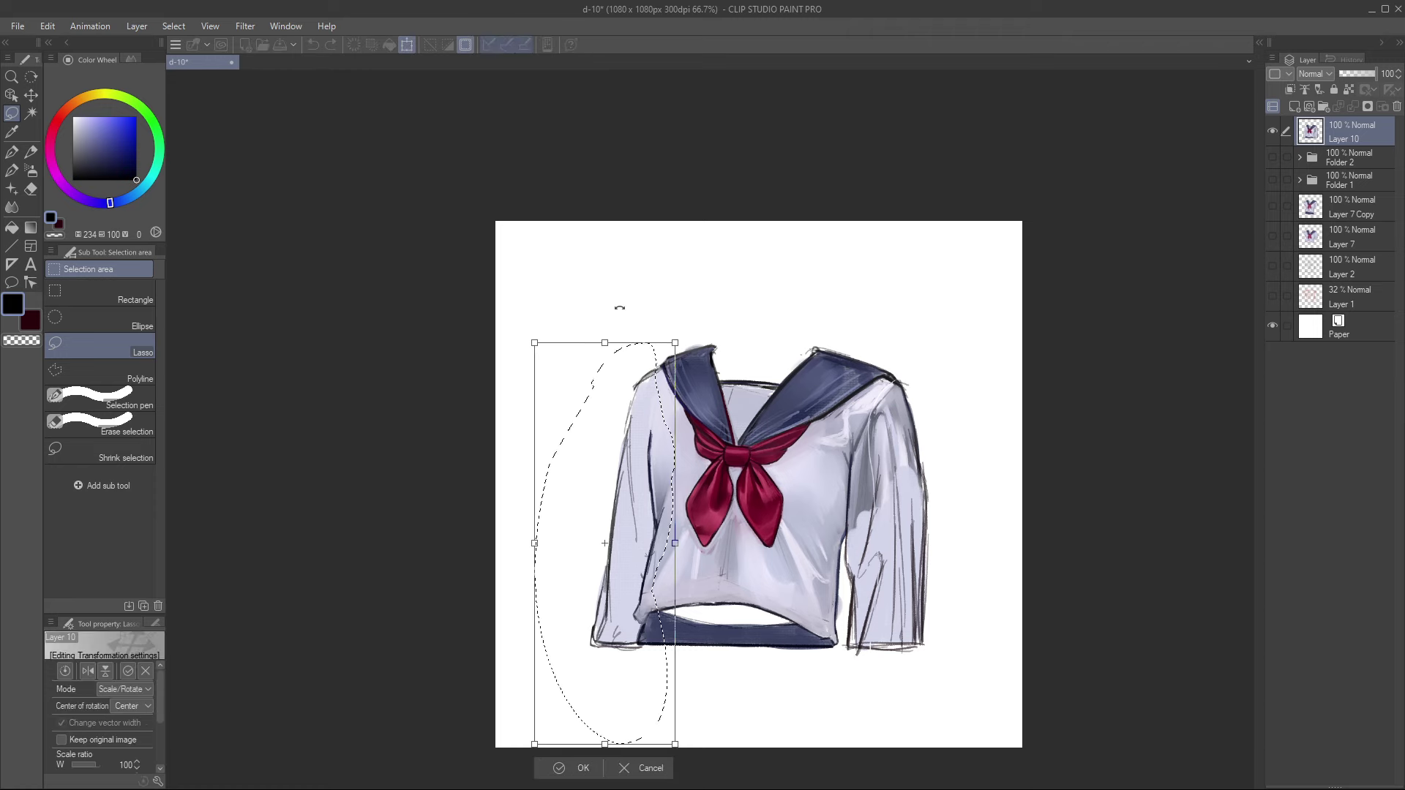
key(Return)
key(ctrl+d)
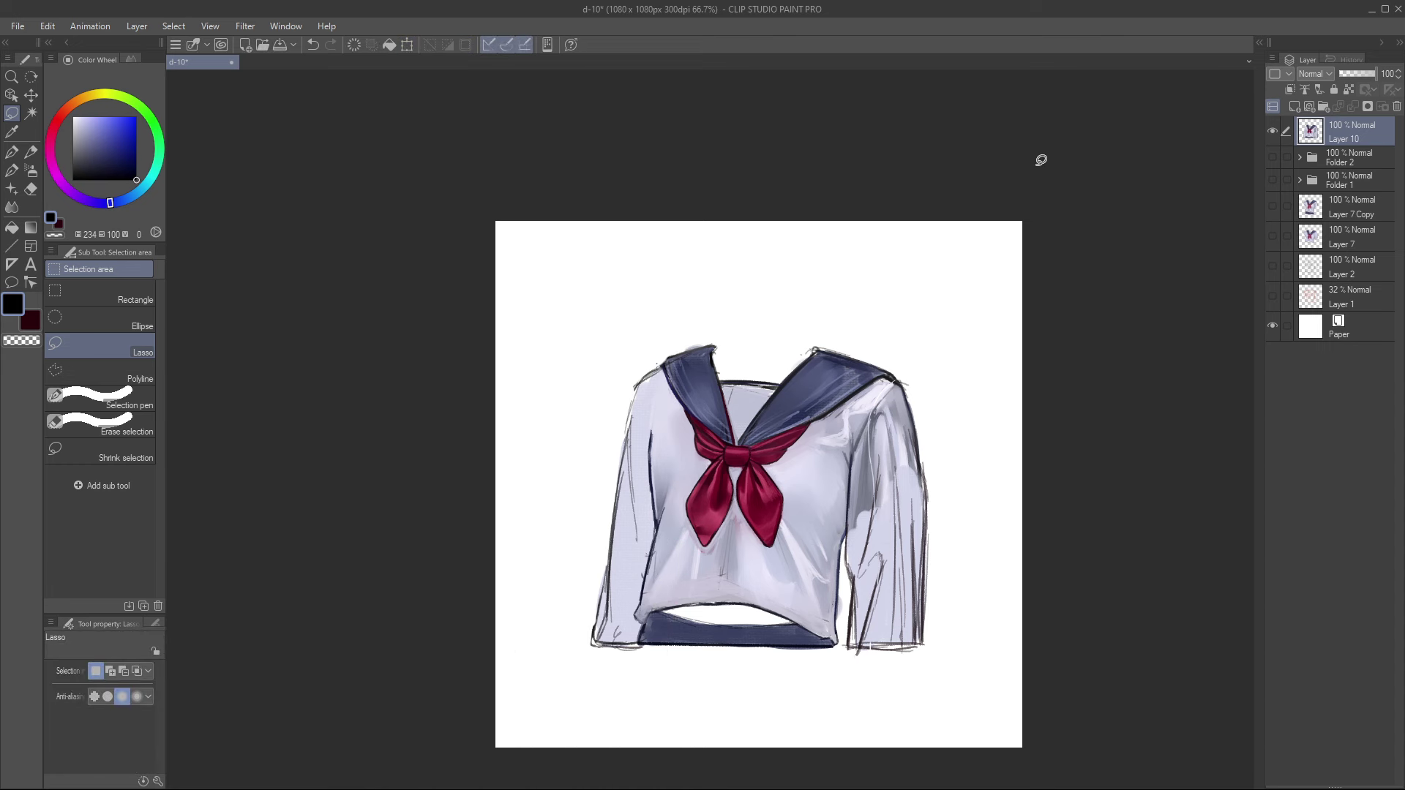
key(ctrl+s)
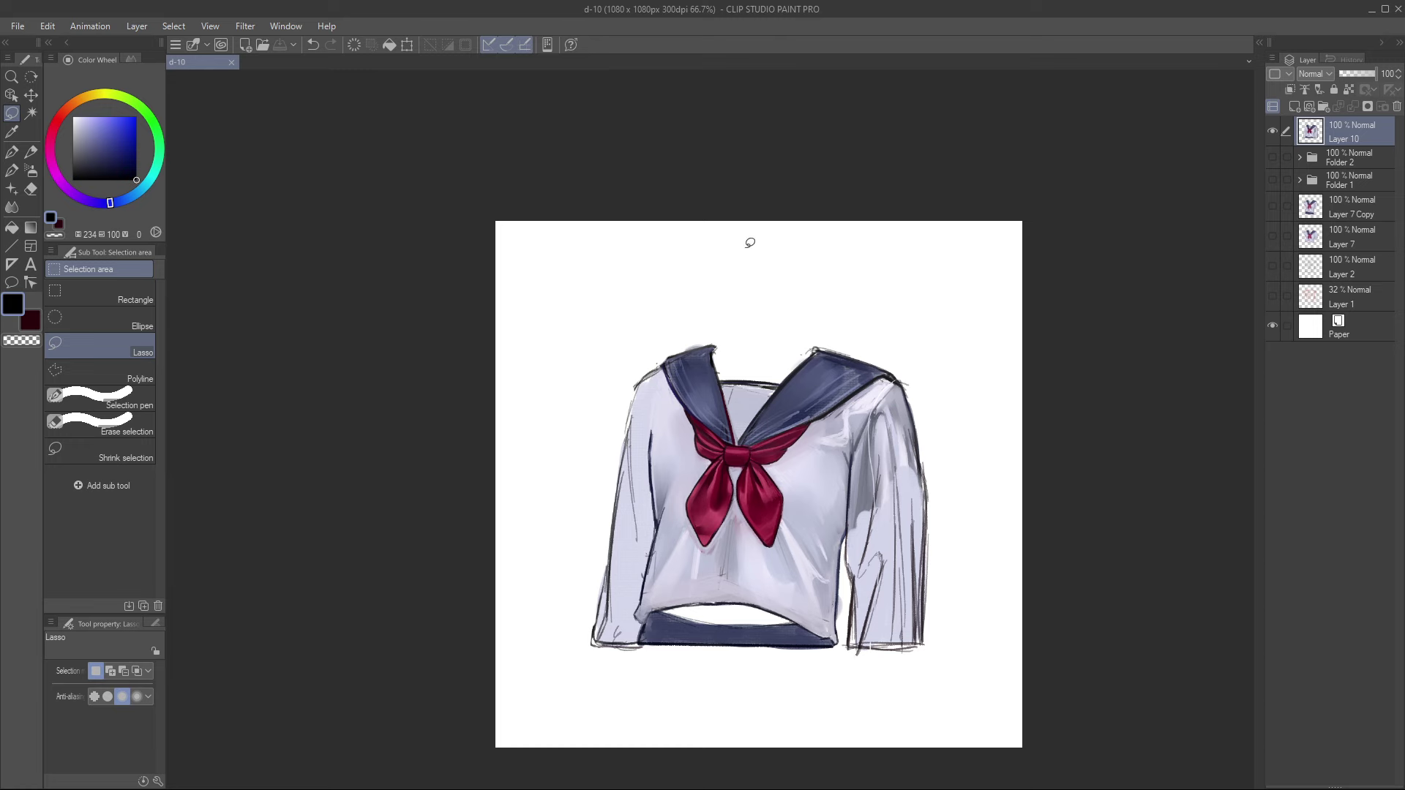
Step: Erase the stray sketch marks around the collar tips and shoulder with the Rough eraser at size 25
key(e)
mouse_move(726, 335)
mouse_down()
mouse_move(723, 371)
mouse_move(831, 331)
mouse_move(786, 370)
mouse_move(839, 323)
mouse_up()
drag(942, 372, 938, 372)
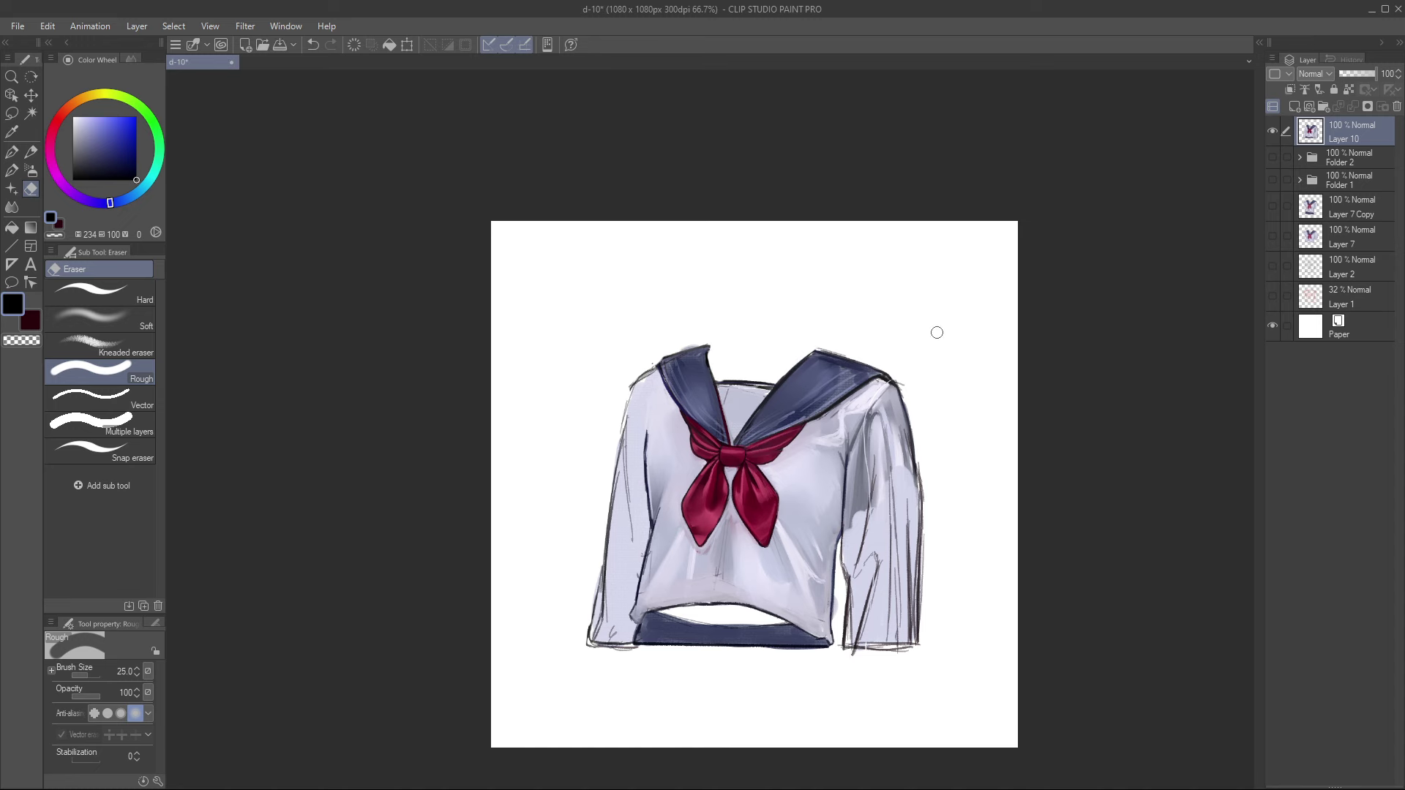
key(b)
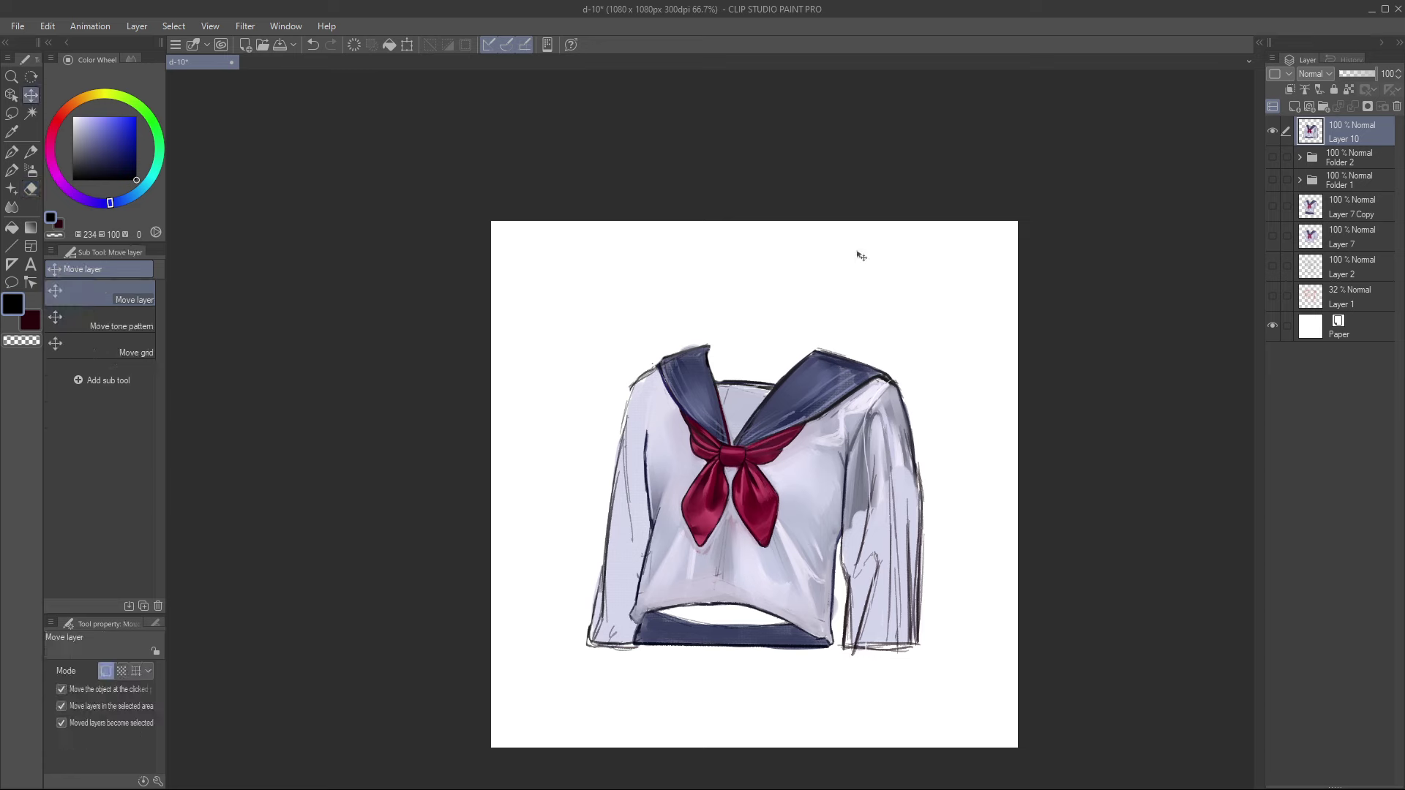
mouse_move(655, 414)
mouse_down()
mouse_move(665, 401)
mouse_move(652, 413)
mouse_up()
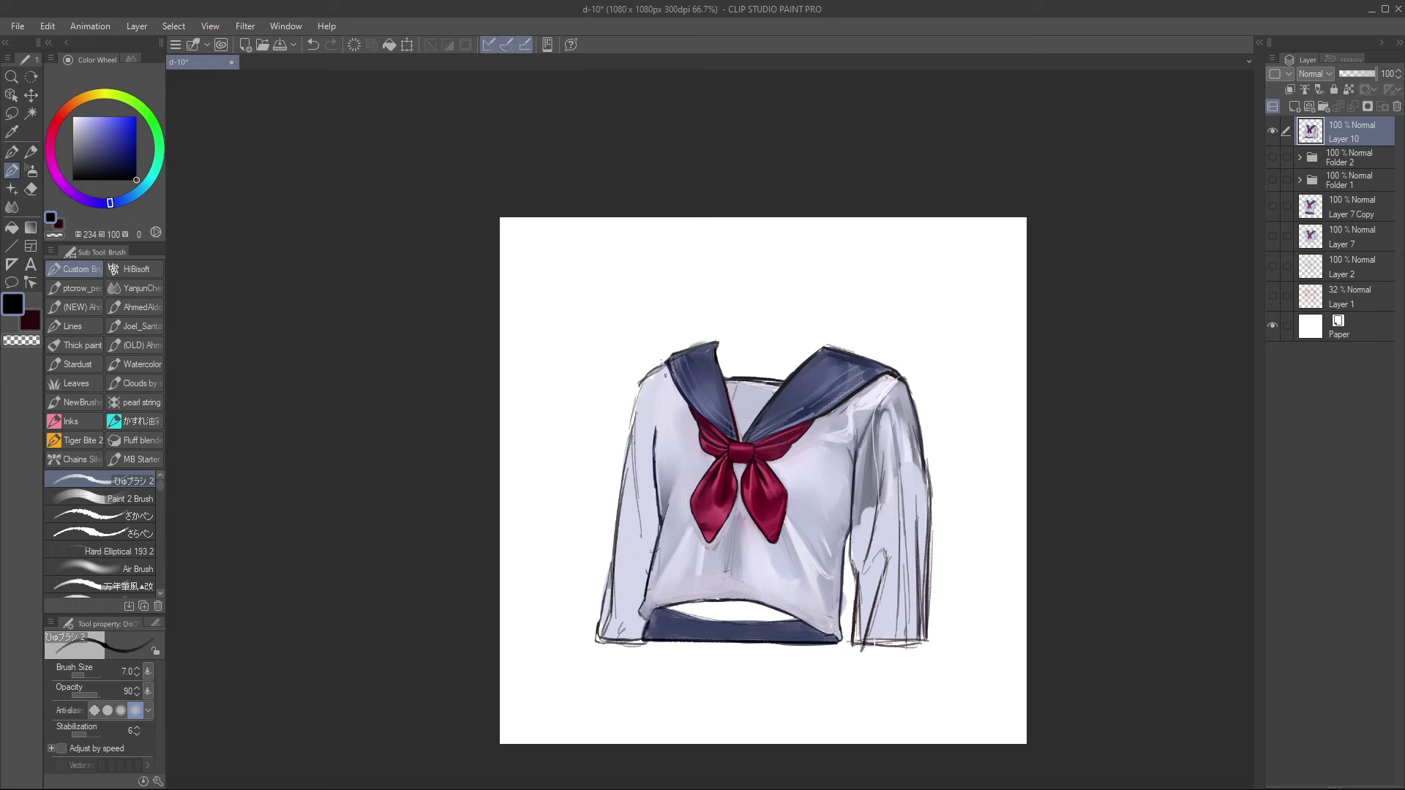
Step: Extend the left sleeve's armhole seam line up to the collar in black with the ひゅブラシ 2 brush at size 7
drag(663, 389, 648, 496)
mouse_move(656, 359)
mouse_down()
mouse_move(681, 419)
mouse_move(650, 408)
mouse_up()
key(ctrl+z)
key(ctrl+z)
key(ctrl+z)
key(e)
key(k)
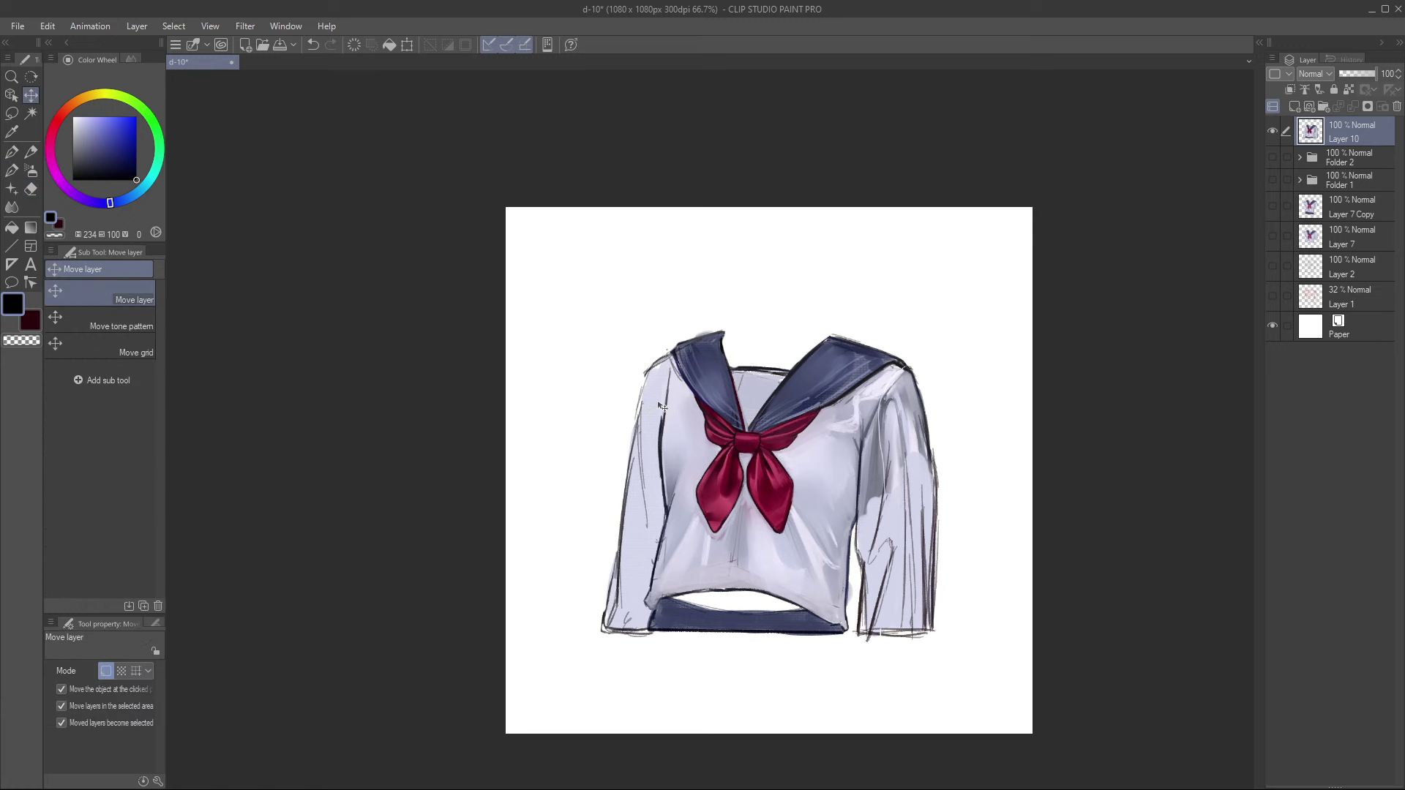
key(b)
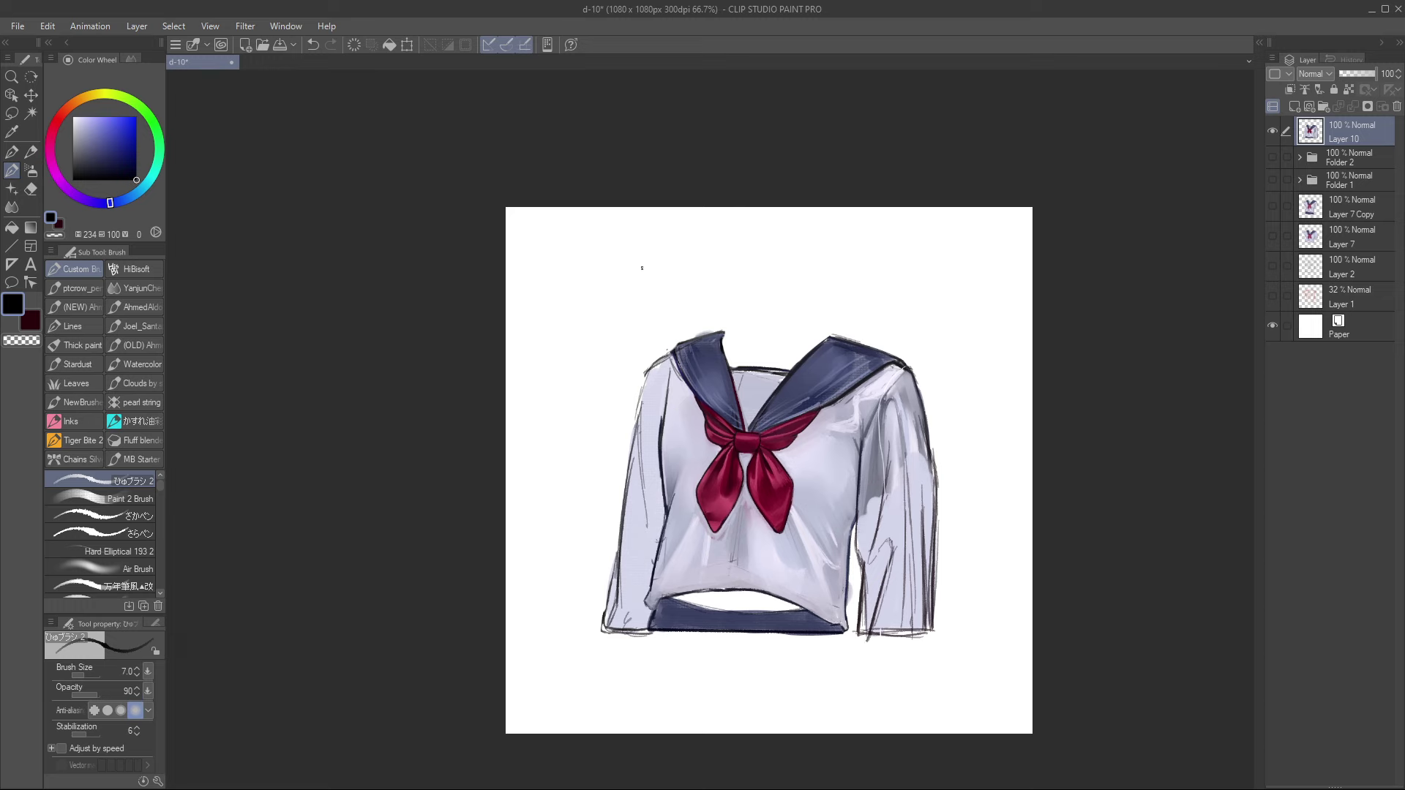
Step: Draw fold lines on the upper left sleeve in near-black navy with the ひゅブラシ 2 brush at size 7
drag(137, 194, 137, 172)
drag(705, 355, 699, 382)
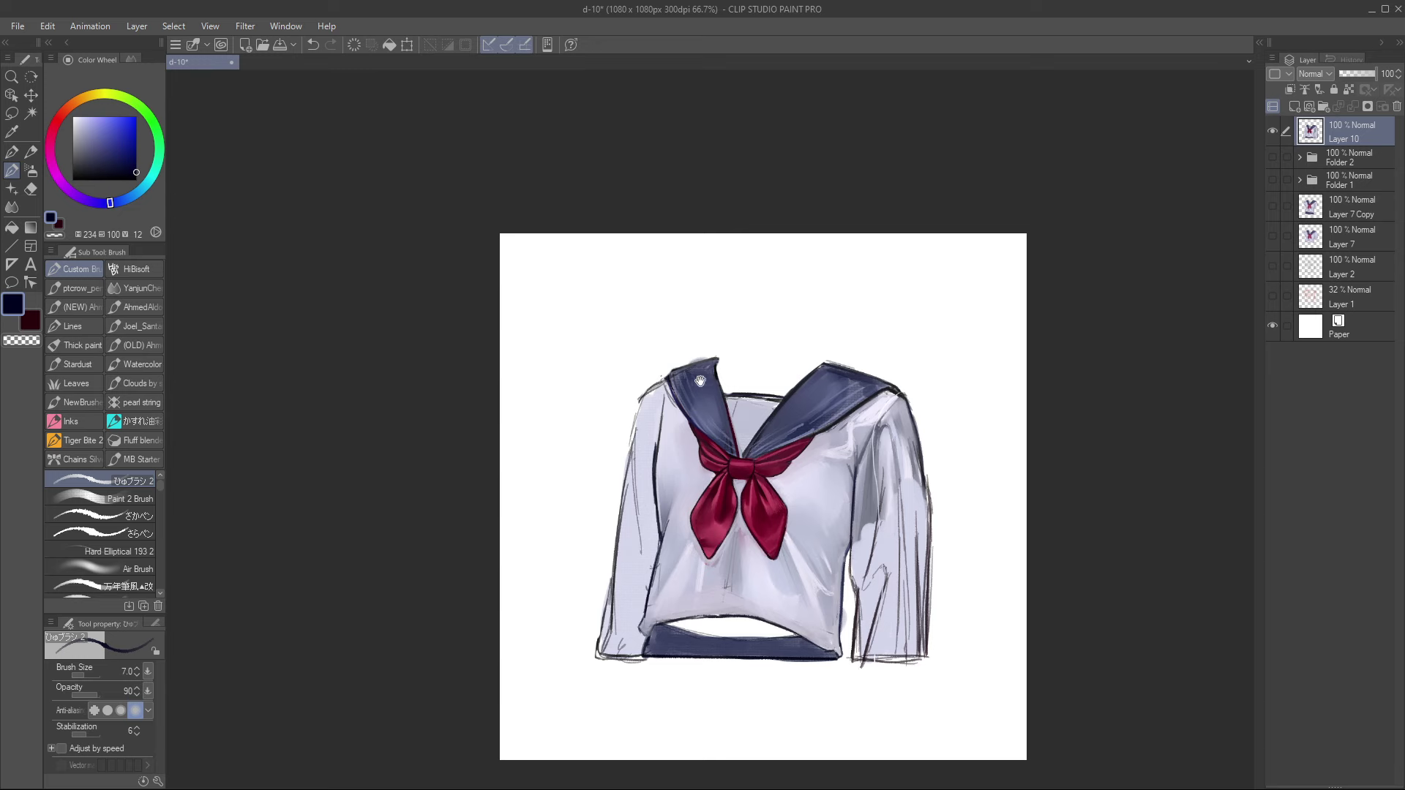
key(r)
mouse_move(666, 438)
mouse_down()
mouse_move(689, 469)
mouse_move(648, 454)
mouse_up()
key(k)
key(b)
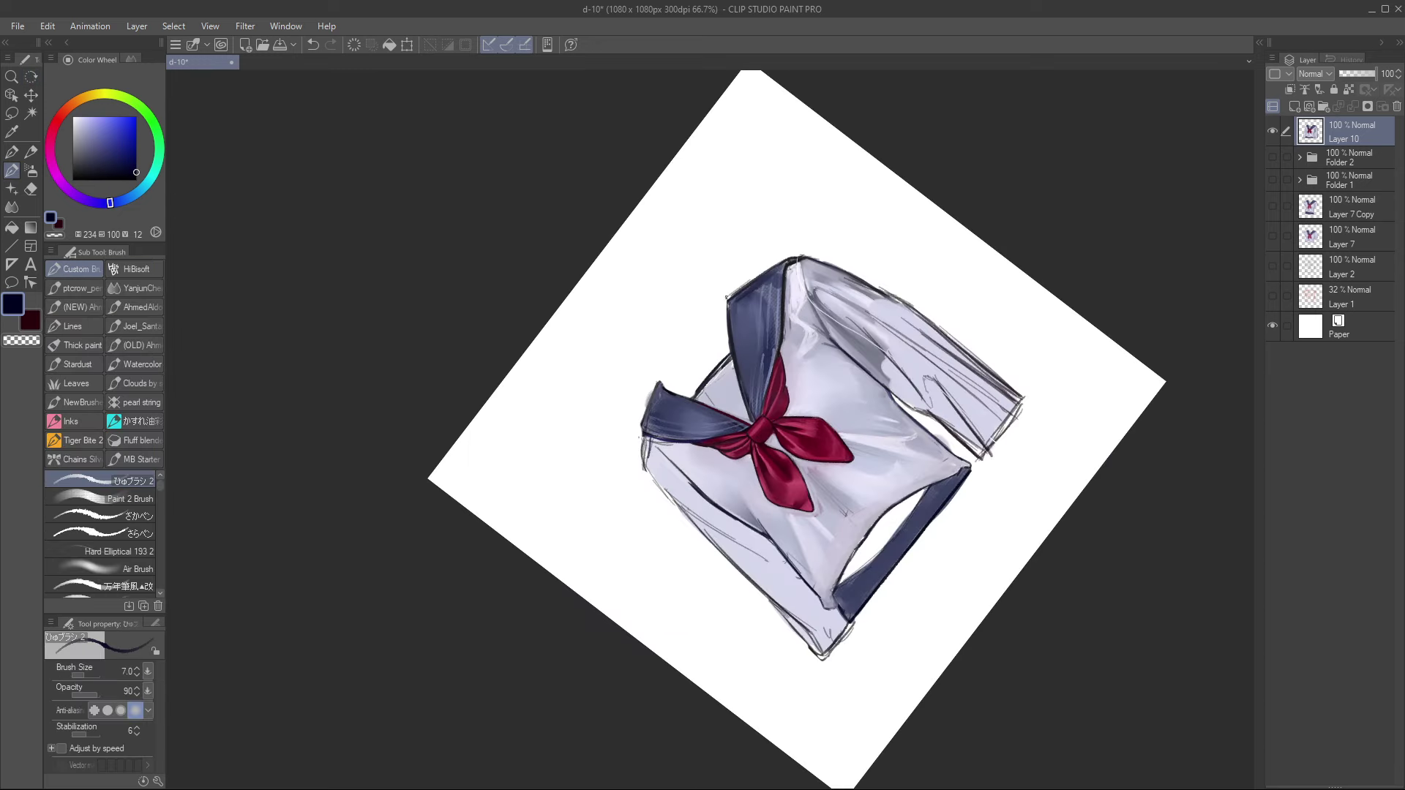
drag(844, 257, 780, 274)
key(ctrl+@)
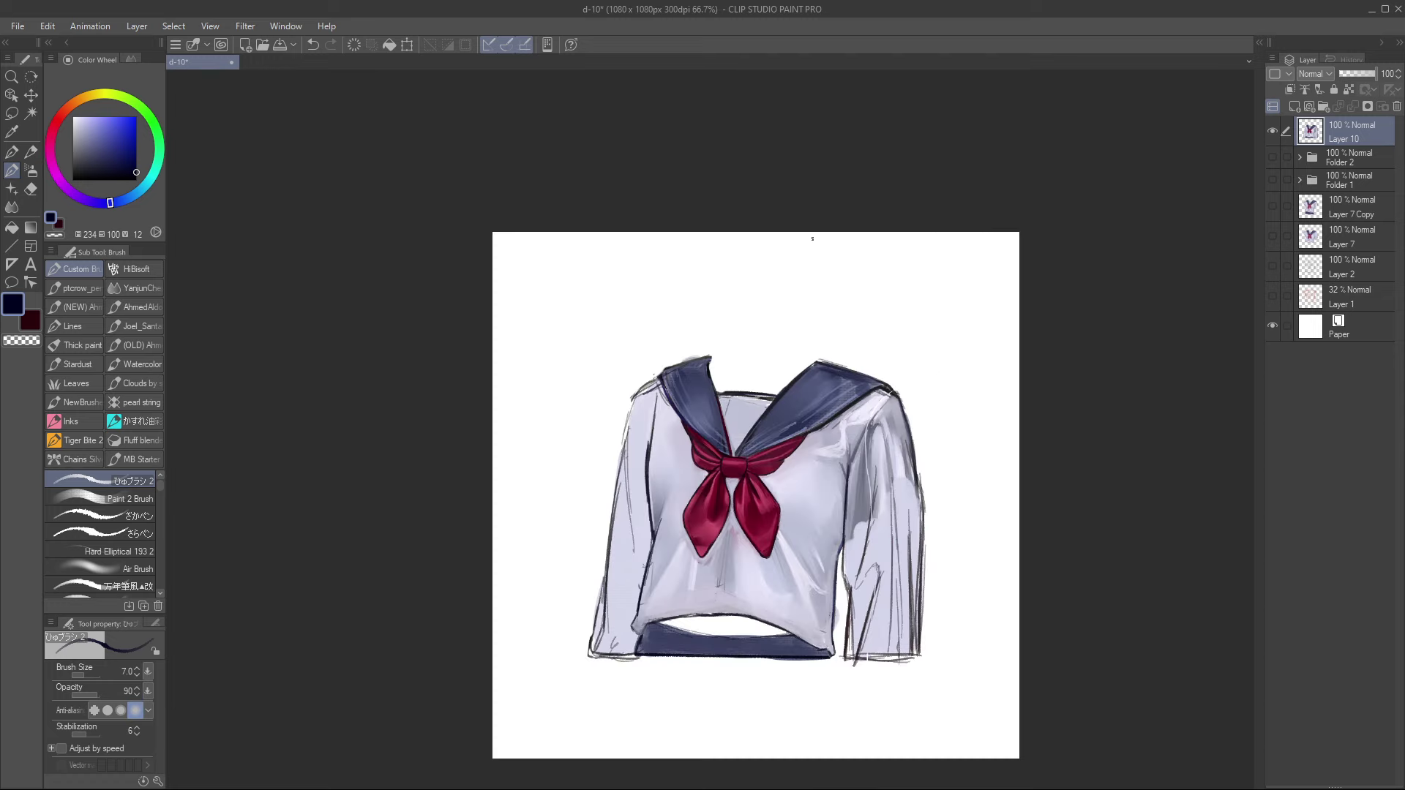
drag(656, 419, 674, 384)
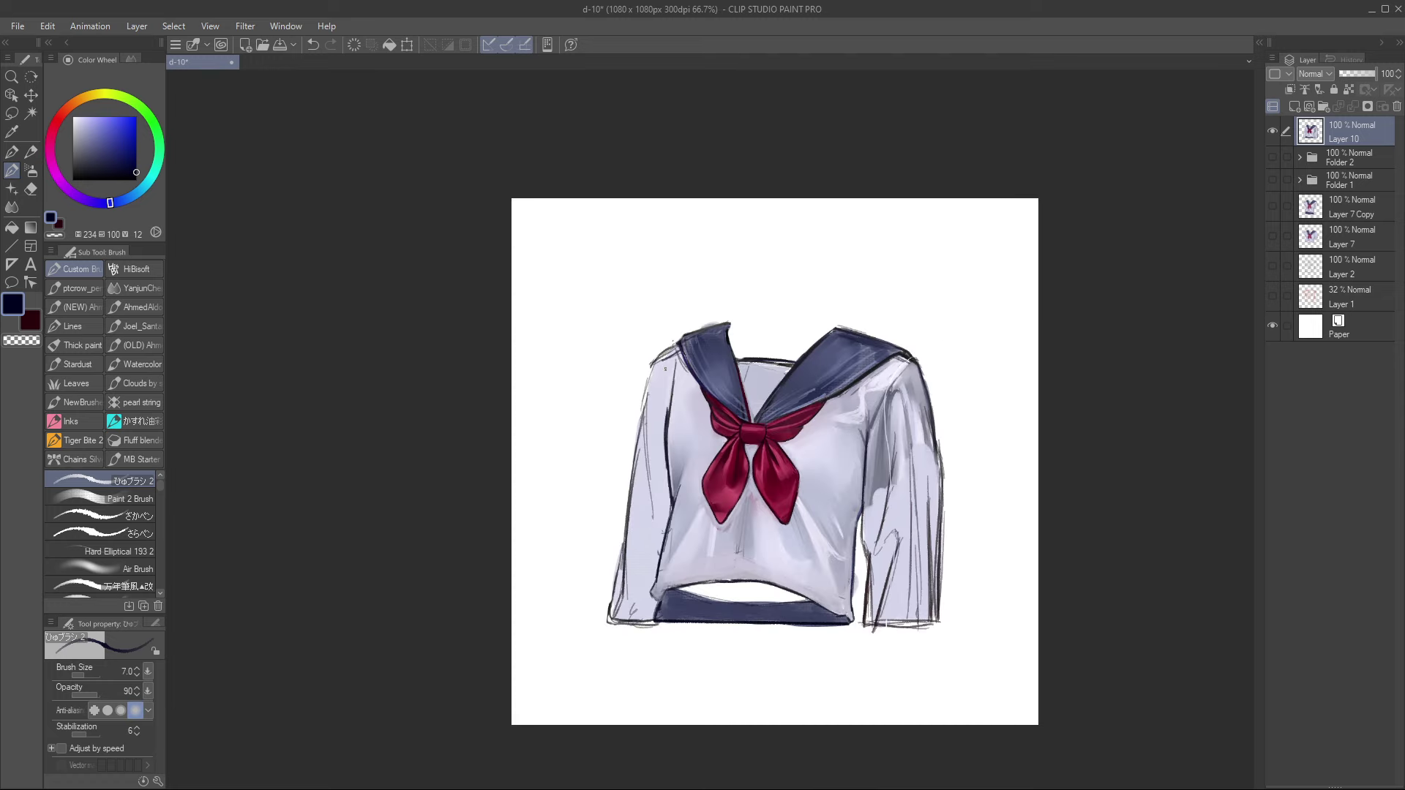
drag(664, 368, 667, 491)
key(ctrl+z)
drag(660, 364, 653, 443)
mouse_move(656, 386)
mouse_down()
mouse_move(668, 497)
mouse_move(665, 383)
mouse_up()
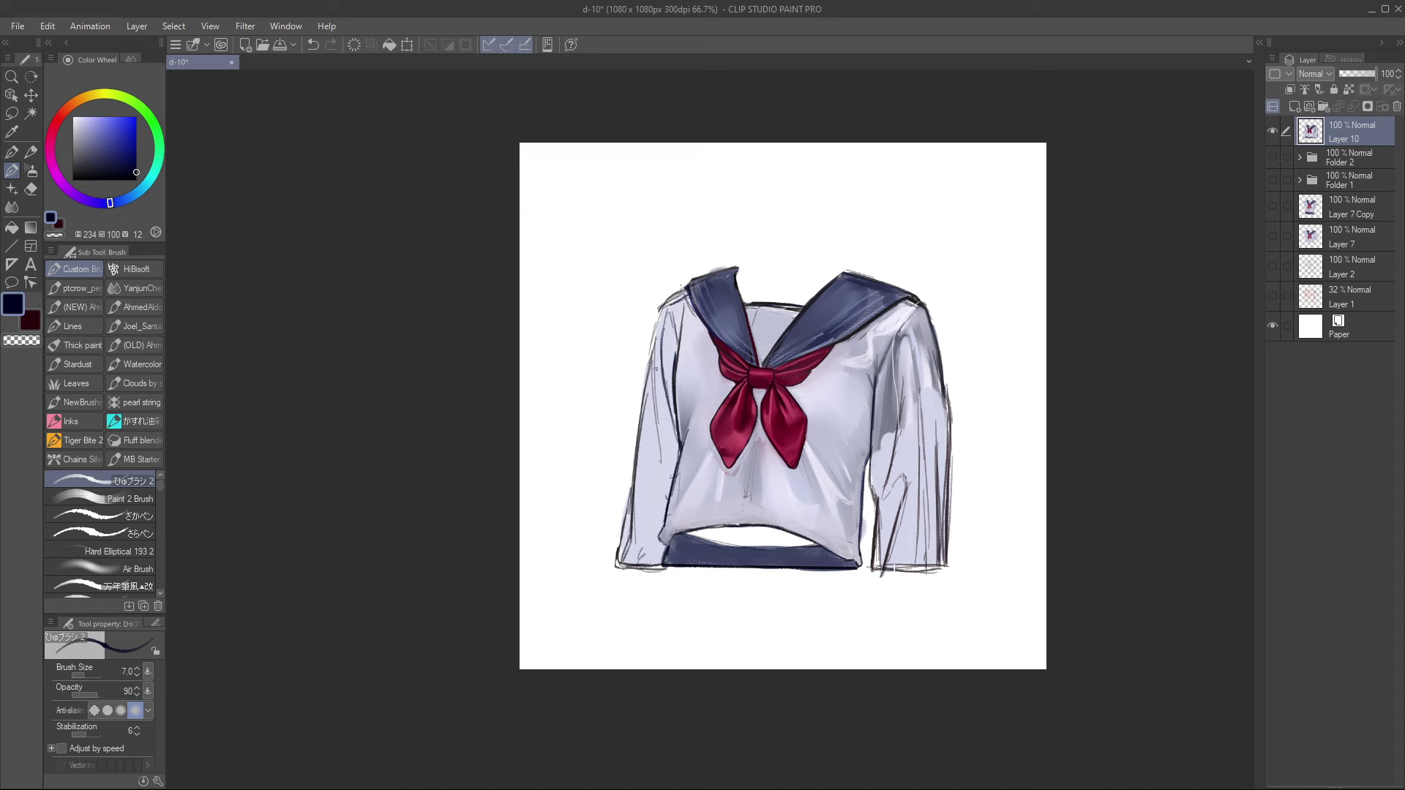
Step: Add longer fold lines along the left sleeve from the shoulder down past the elbow in the same navy
drag(656, 369, 648, 443)
key(ctrl+z)
drag(650, 381, 654, 496)
mouse_move(648, 410)
mouse_down()
mouse_move(661, 507)
mouse_move(677, 444)
mouse_move(652, 437)
mouse_move(624, 540)
mouse_move(663, 513)
mouse_up()
key(ctrl+z)
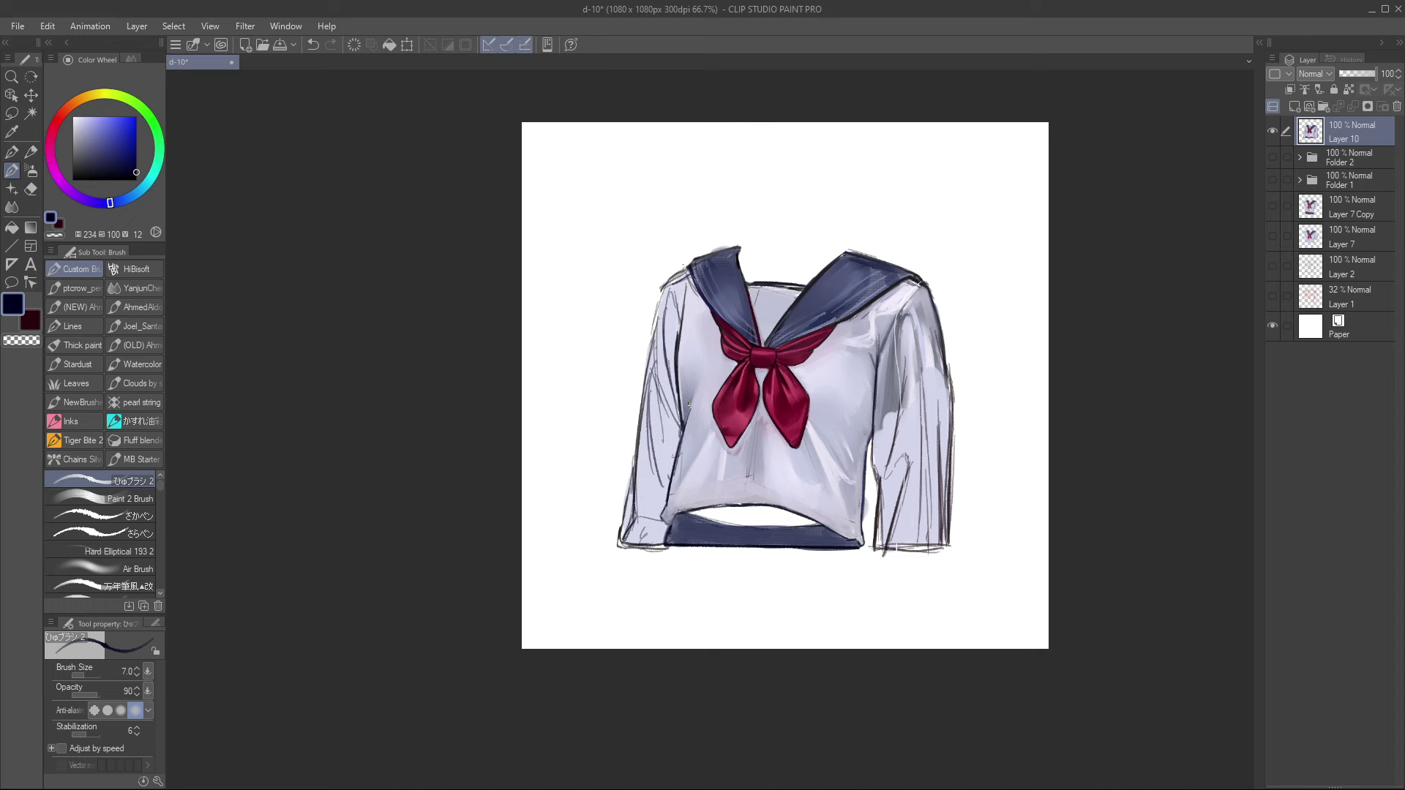
Step: Redraw the line between torso and left sleeve below the armpit in dark navy, trimming it with sampled pale lavender
drag(694, 410, 675, 453)
key(ctrl+z)
drag(700, 390, 673, 461)
alt+click(672, 453)
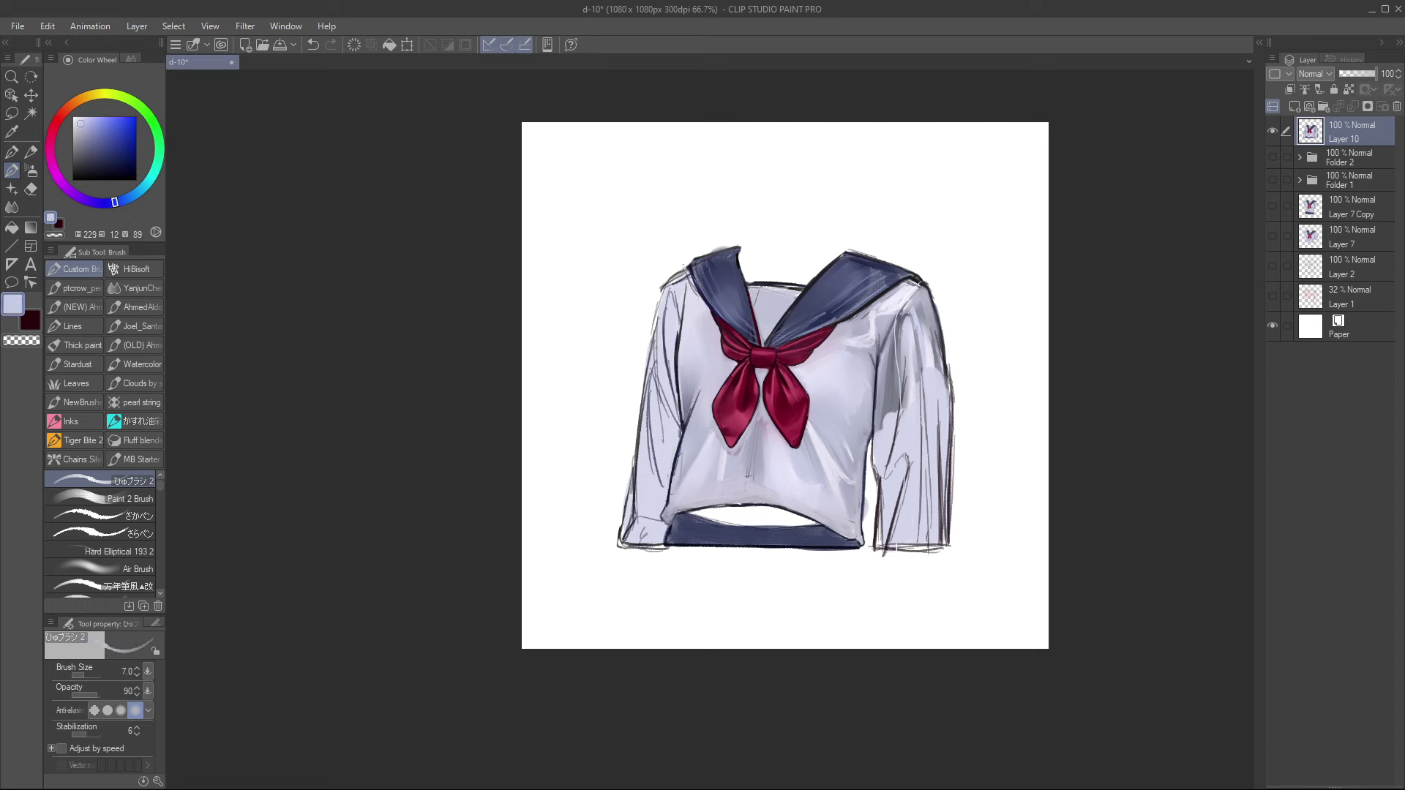
drag(675, 453, 667, 504)
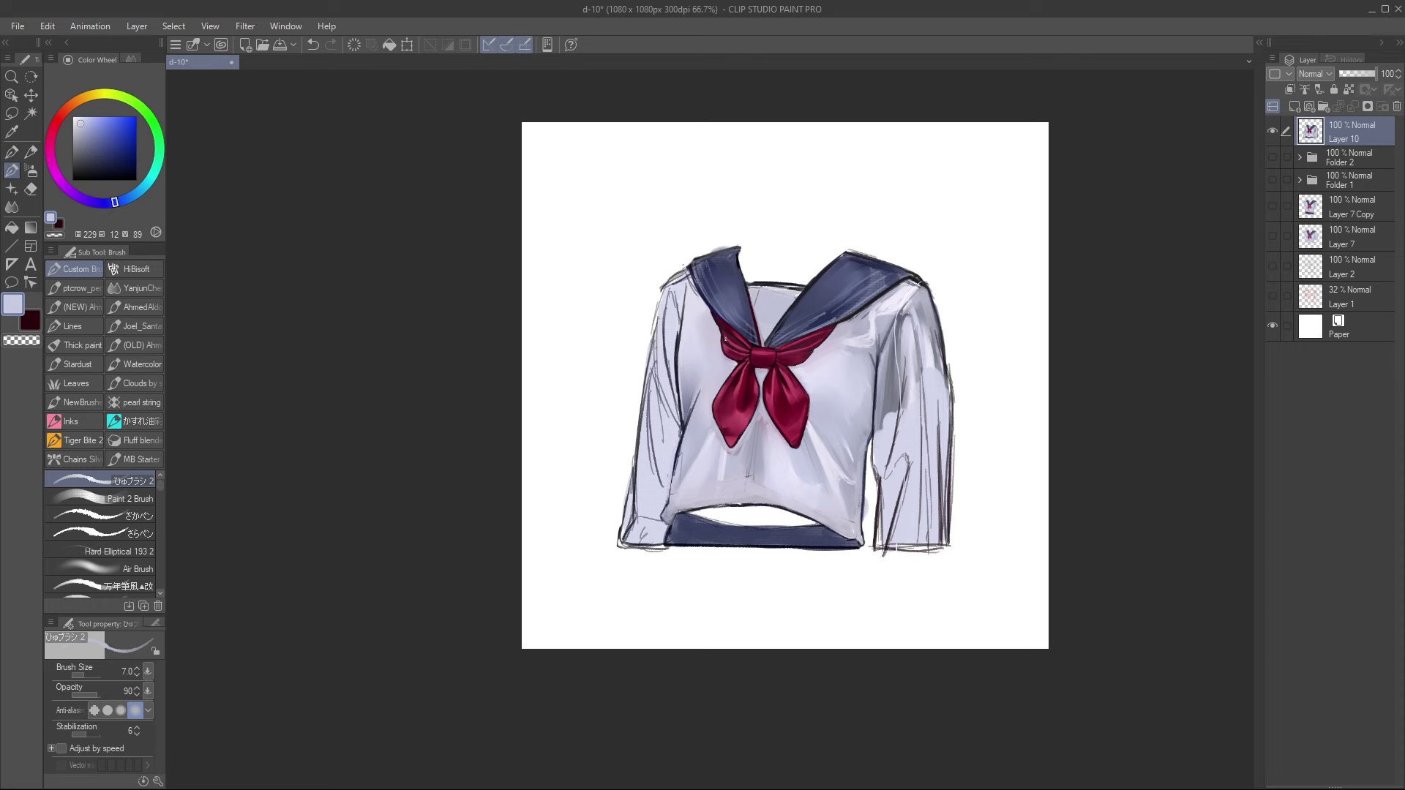
alt+click(680, 382)
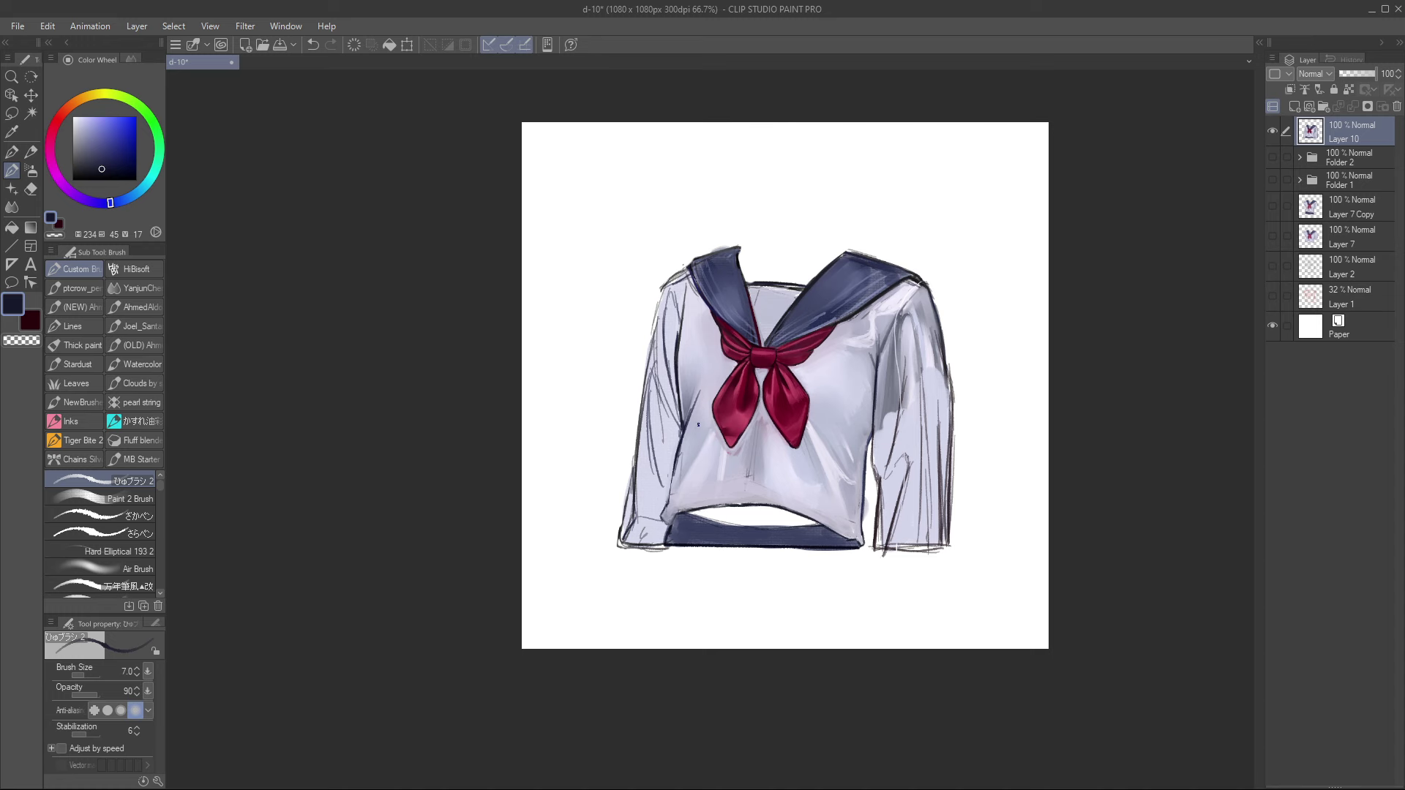
drag(677, 456, 671, 498)
alt+click(672, 448)
drag(676, 447, 669, 493)
drag(679, 443, 673, 473)
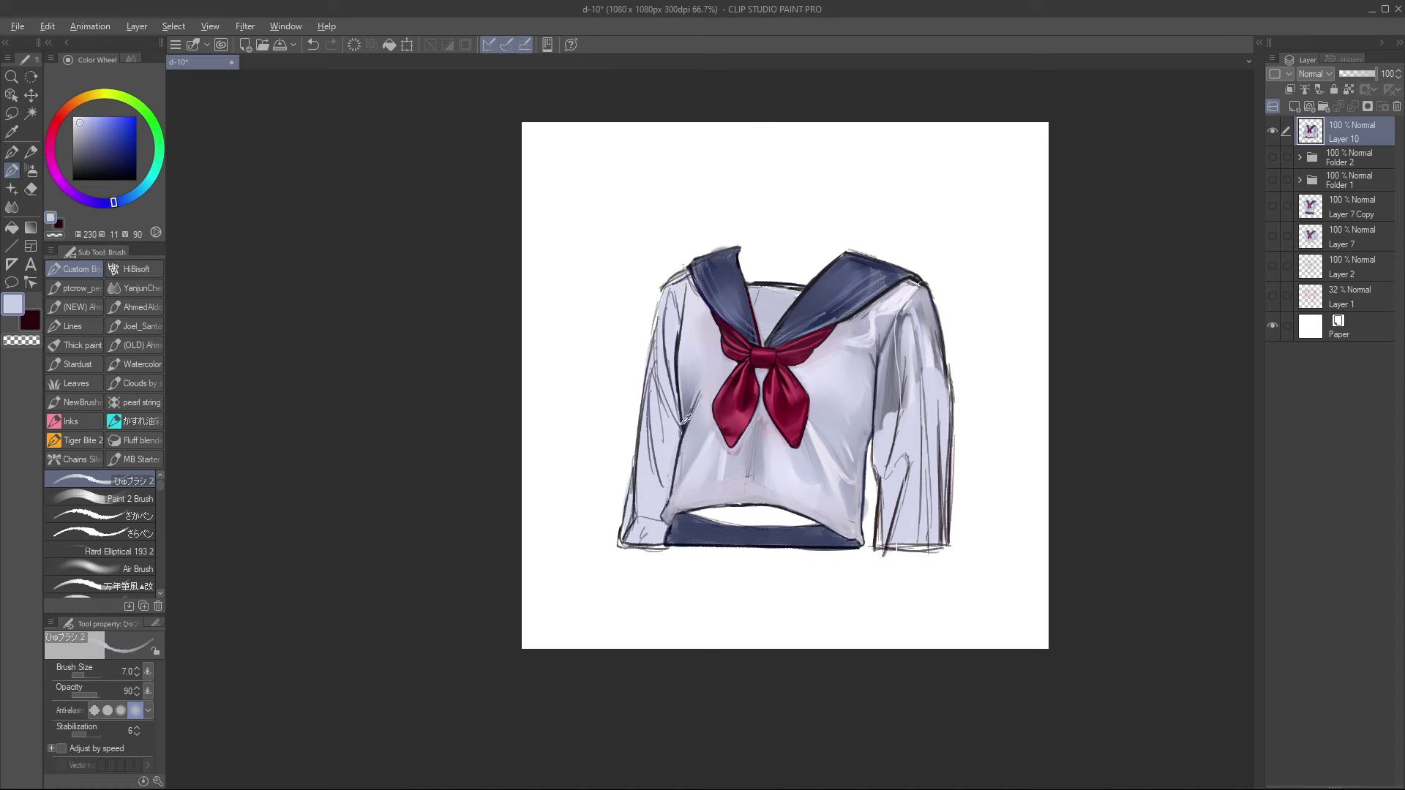
Step: Rework the fold at the left armpit at size 7, using dark and light tones sampled from around it
alt+click(692, 396)
alt+click(680, 352)
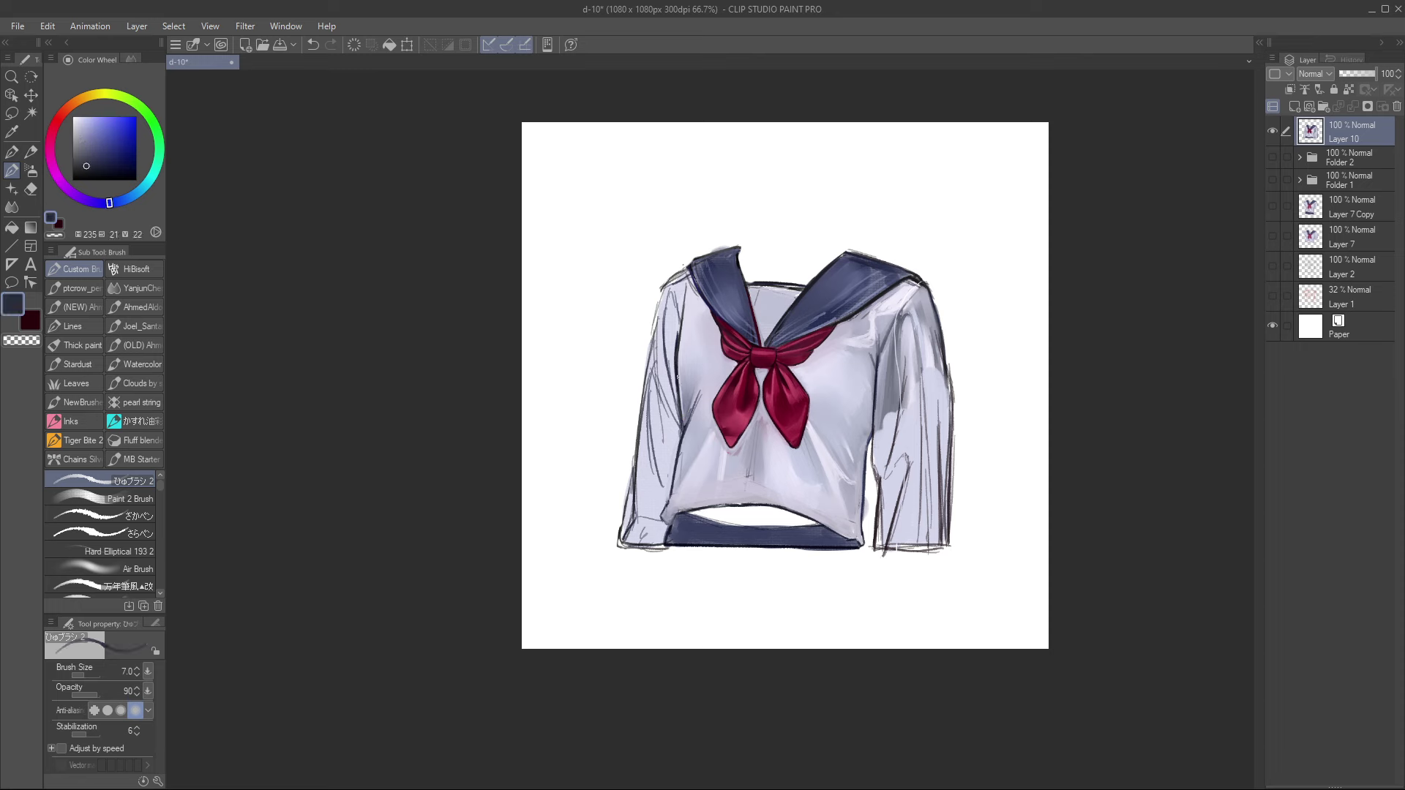
alt+click(687, 393)
alt+click(682, 423)
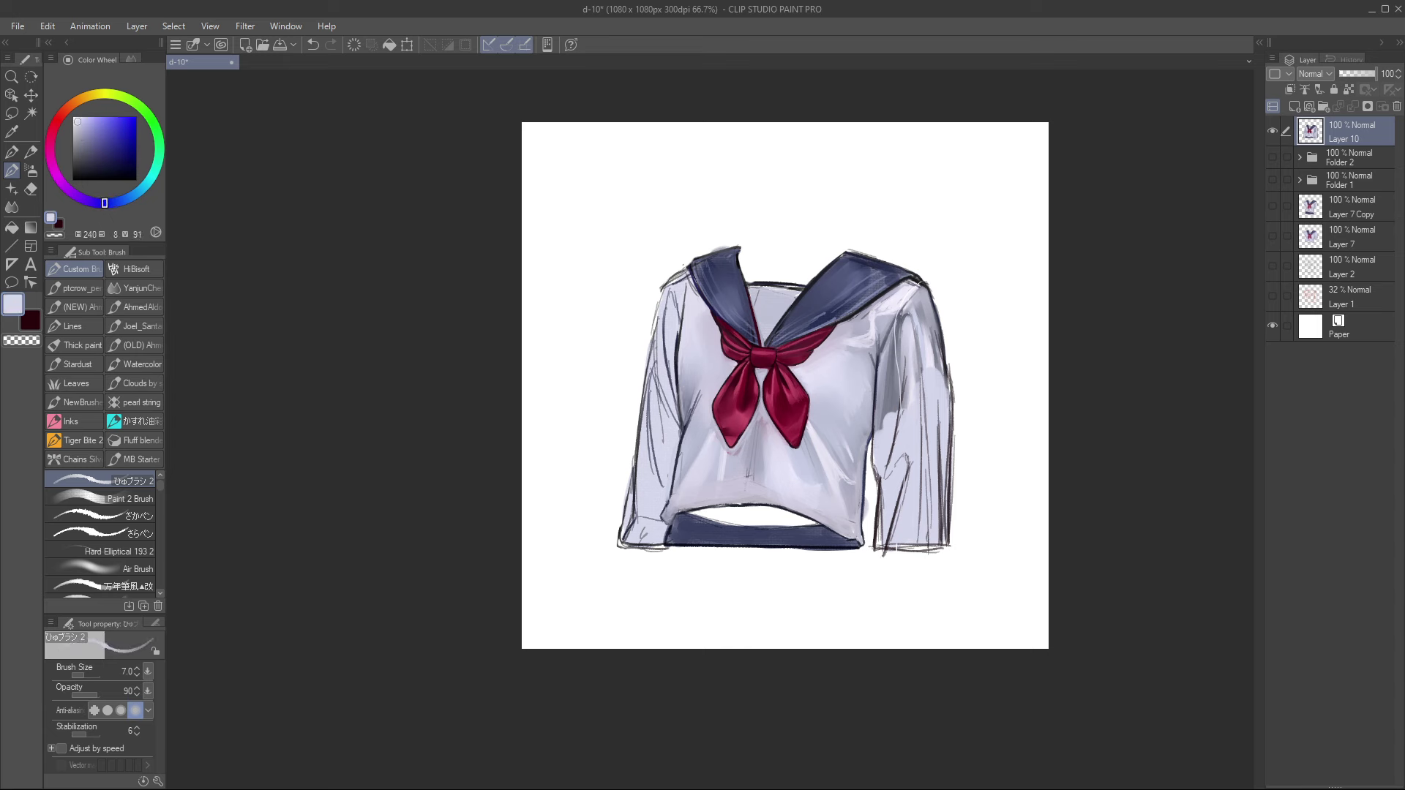
alt+click(689, 390)
drag(681, 384, 681, 414)
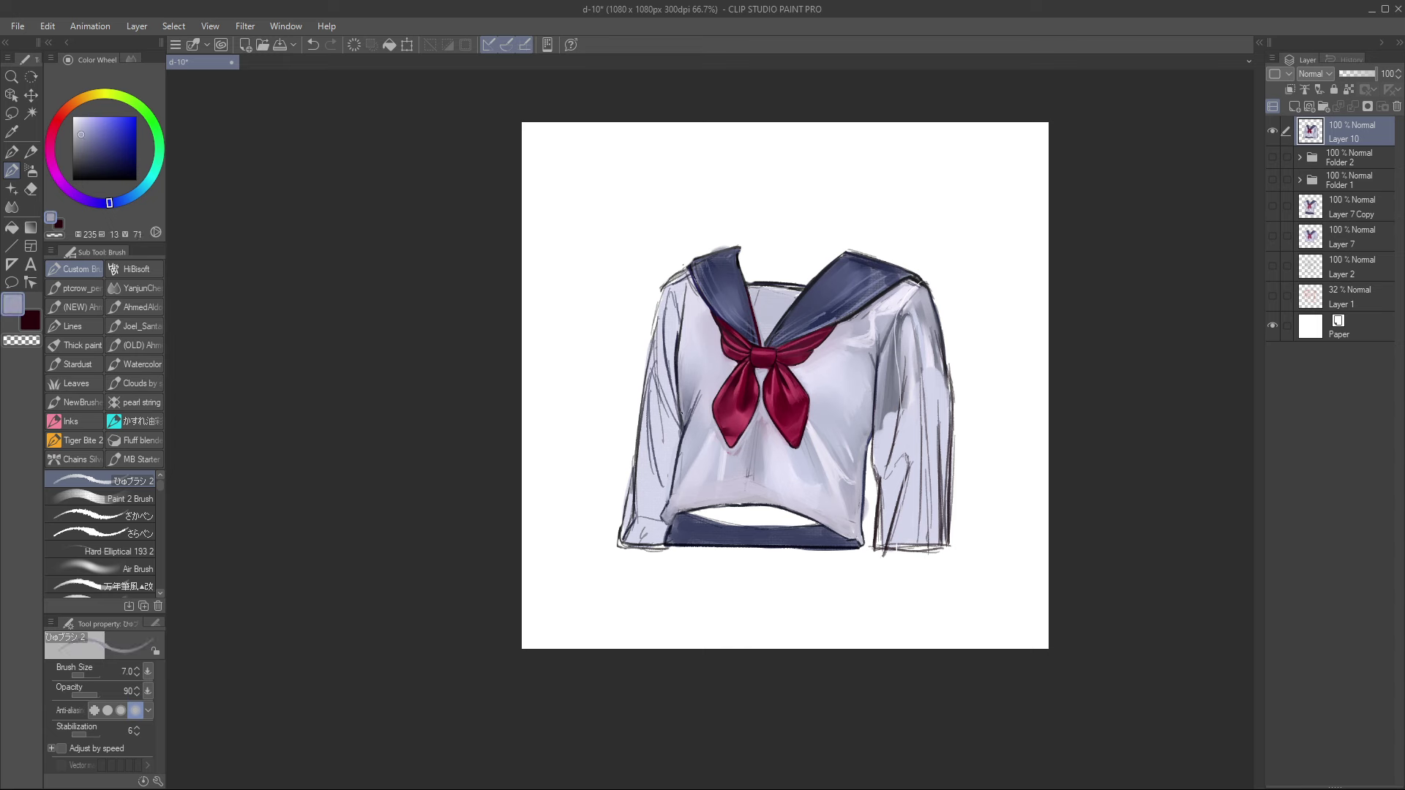
alt+click(682, 422)
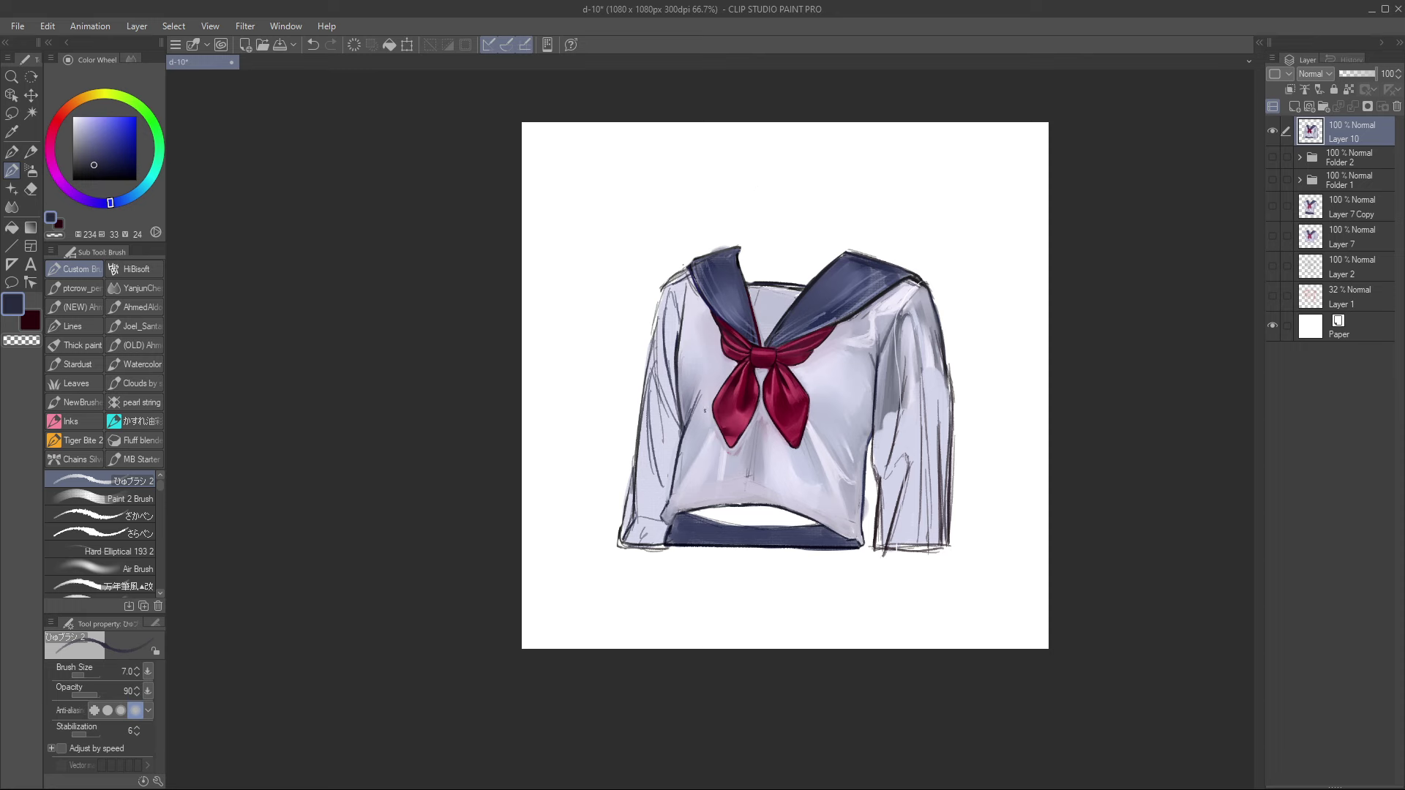
Step: Smooth the blouse area beside the left armpit with sampled lavender, using the ひゅブラシ 2 brush at size 25
alt+click(687, 387)
key(bracketright)
key(bracketright)
key(bracketright)
key(bracketright)
key(bracketright)
key(bracketright)
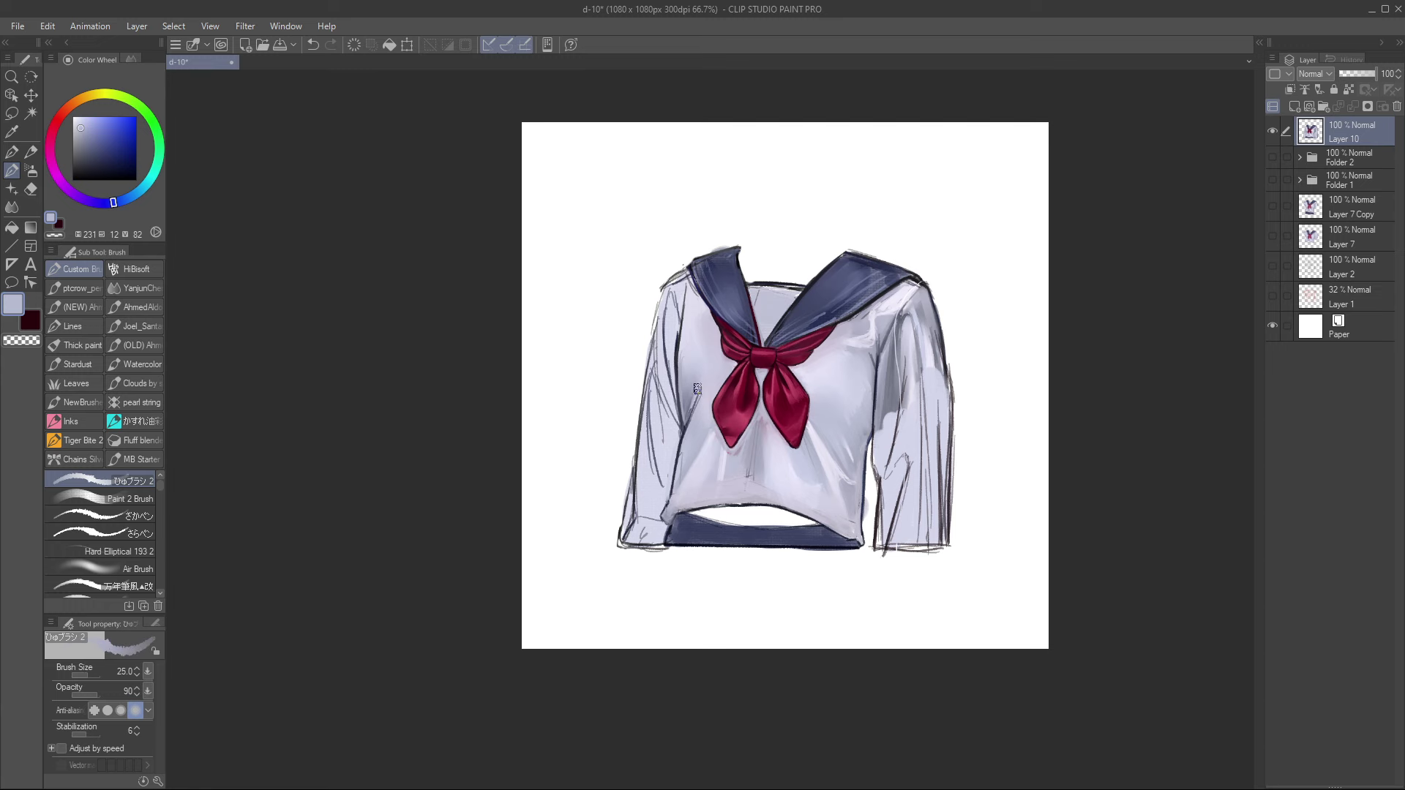
drag(699, 382, 688, 437)
alt+click(685, 416)
drag(692, 381, 694, 406)
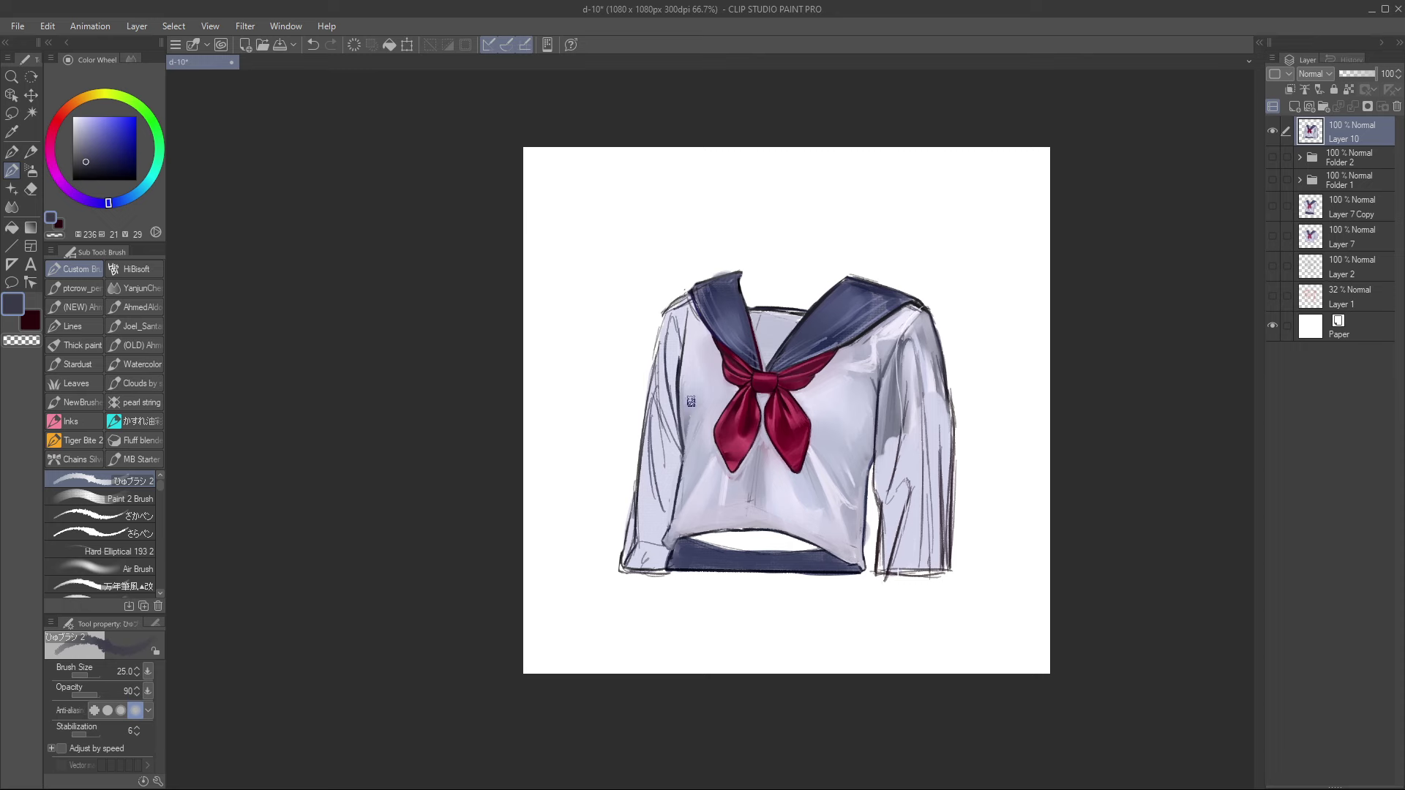
Step: Try to draw a dark fold line on the blouse below the left armpit with the brush at size 7
key(bracketleft)
key(bracketleft)
key(bracketleft)
key(bracketleft)
key(bracketleft)
key(bracketleft)
key(bracketleft)
drag(700, 402, 684, 459)
key(ctrl+z)
drag(877, 418, 875, 396)
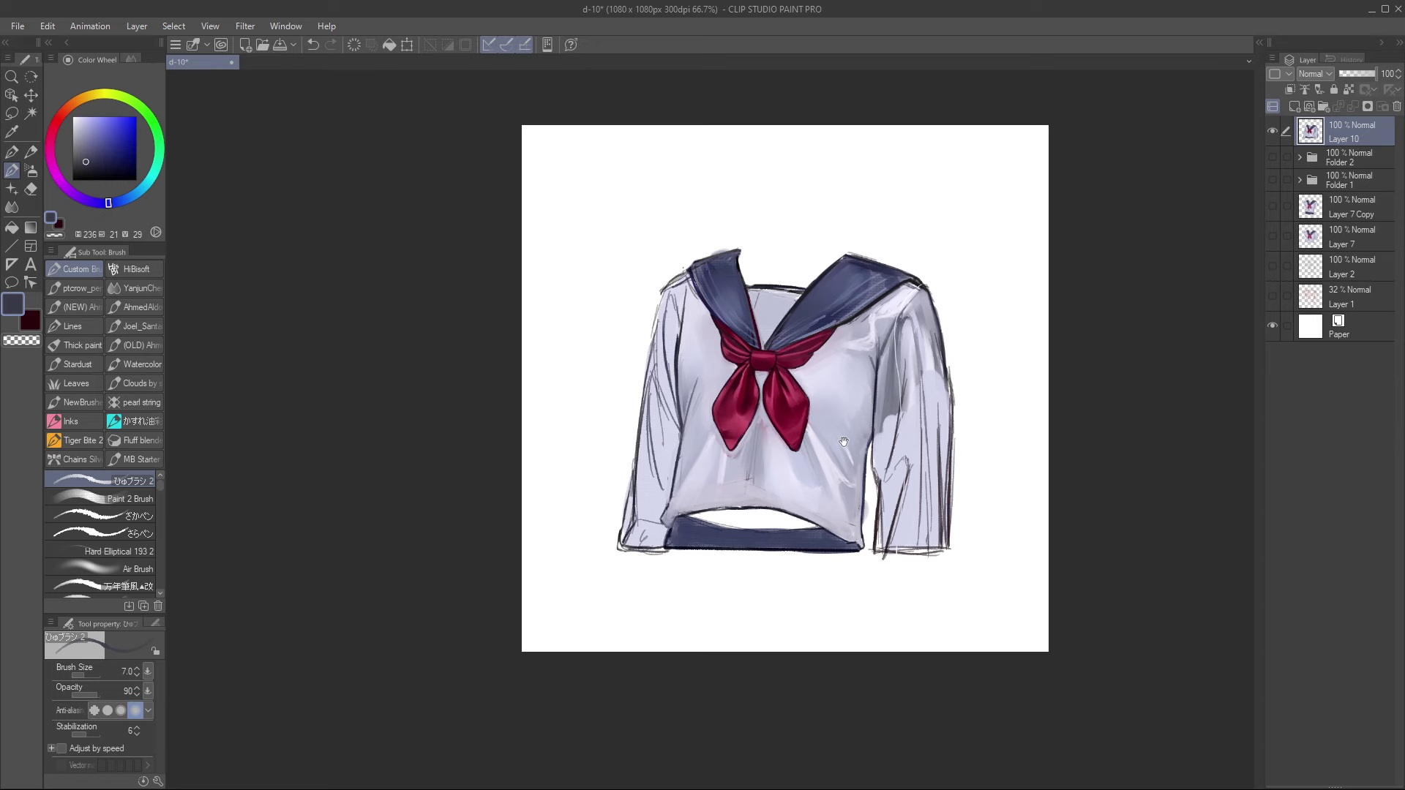
drag(844, 442, 848, 451)
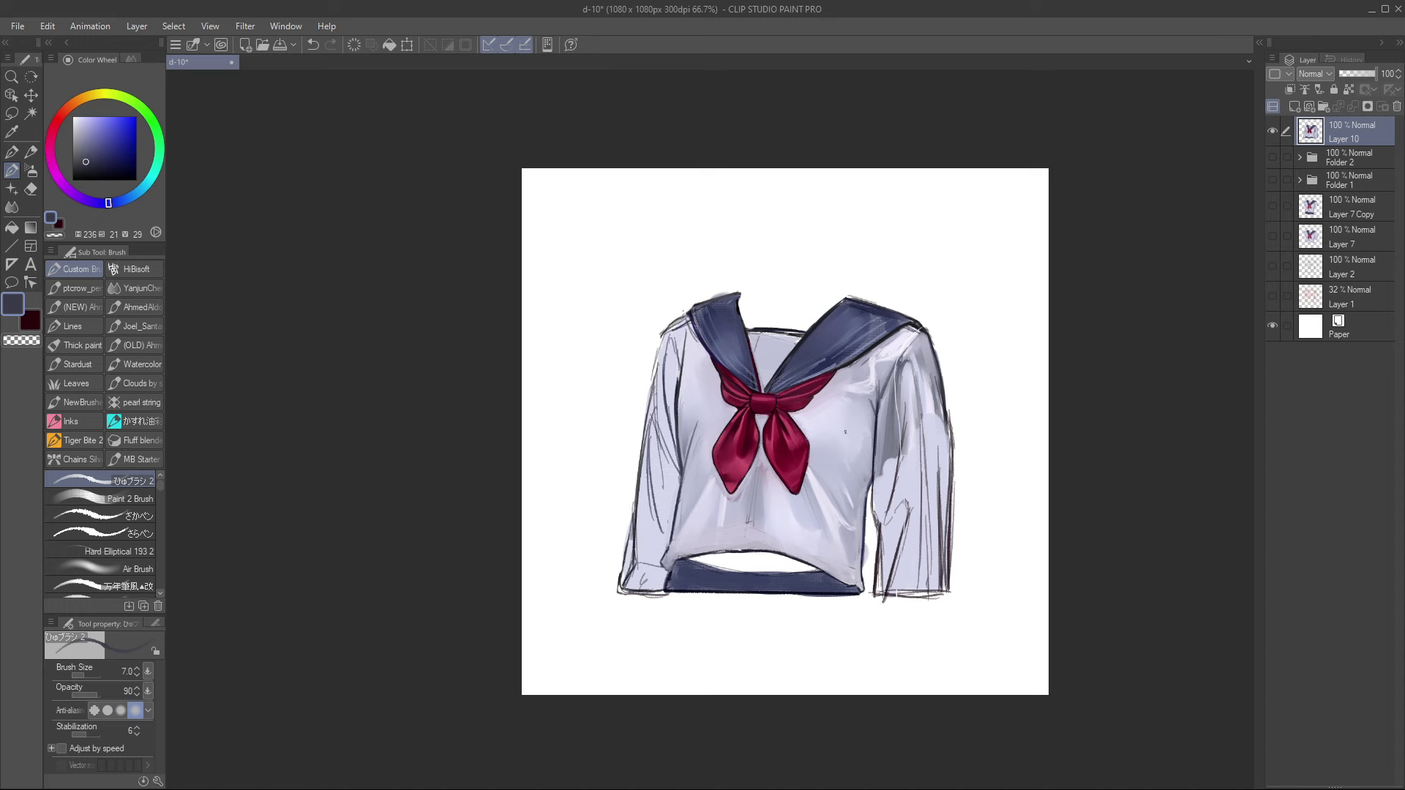
Step: Shade the inner upper left sleeve along the armhole in sampled grey-lavender, enlarging the ひゅブラシ 2 brush to size 10
alt+click(691, 439)
key(bracketright)
key(bracketright)
key(bracketright)
key(bracketright)
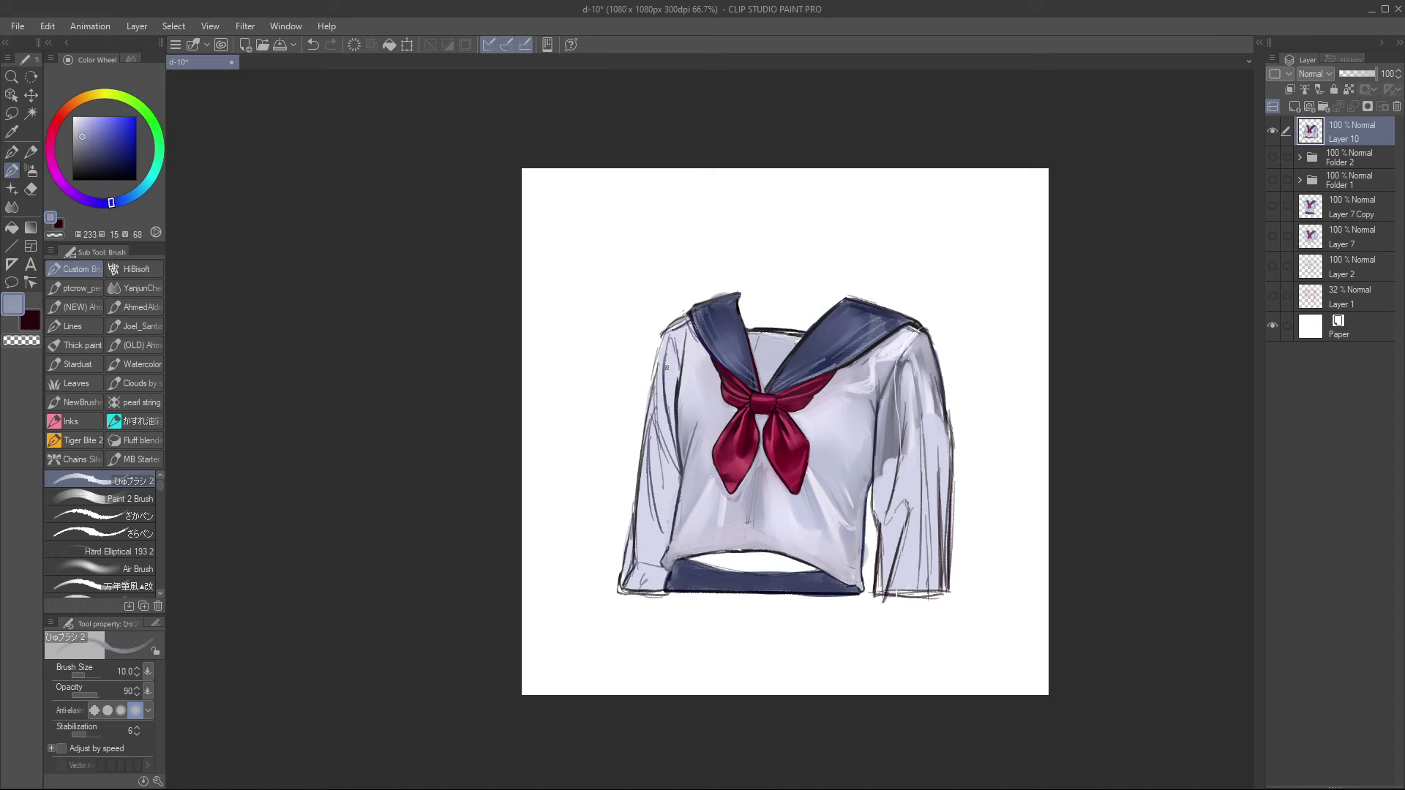
drag(671, 351, 671, 430)
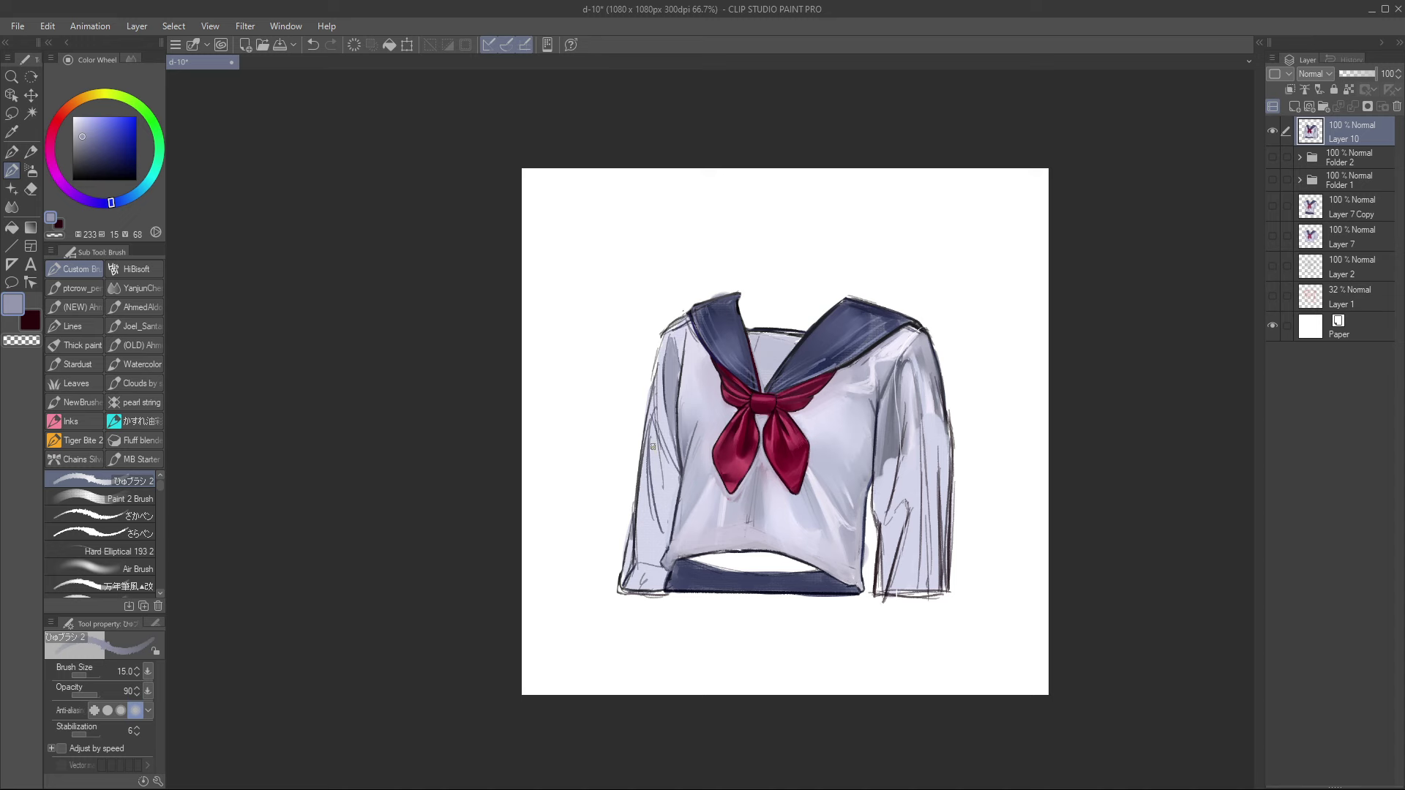
Step: Shade the left sleeve's elbow folds and cuff in the same grey-lavender at size 20, using a smaller brush around the cuff
key(bracketright)
key(bracketright)
mouse_move(654, 419)
mouse_down()
mouse_move(660, 490)
mouse_move(673, 475)
mouse_move(655, 481)
mouse_move(663, 539)
mouse_up()
drag(651, 475, 661, 541)
drag(663, 470, 668, 529)
drag(676, 480, 672, 511)
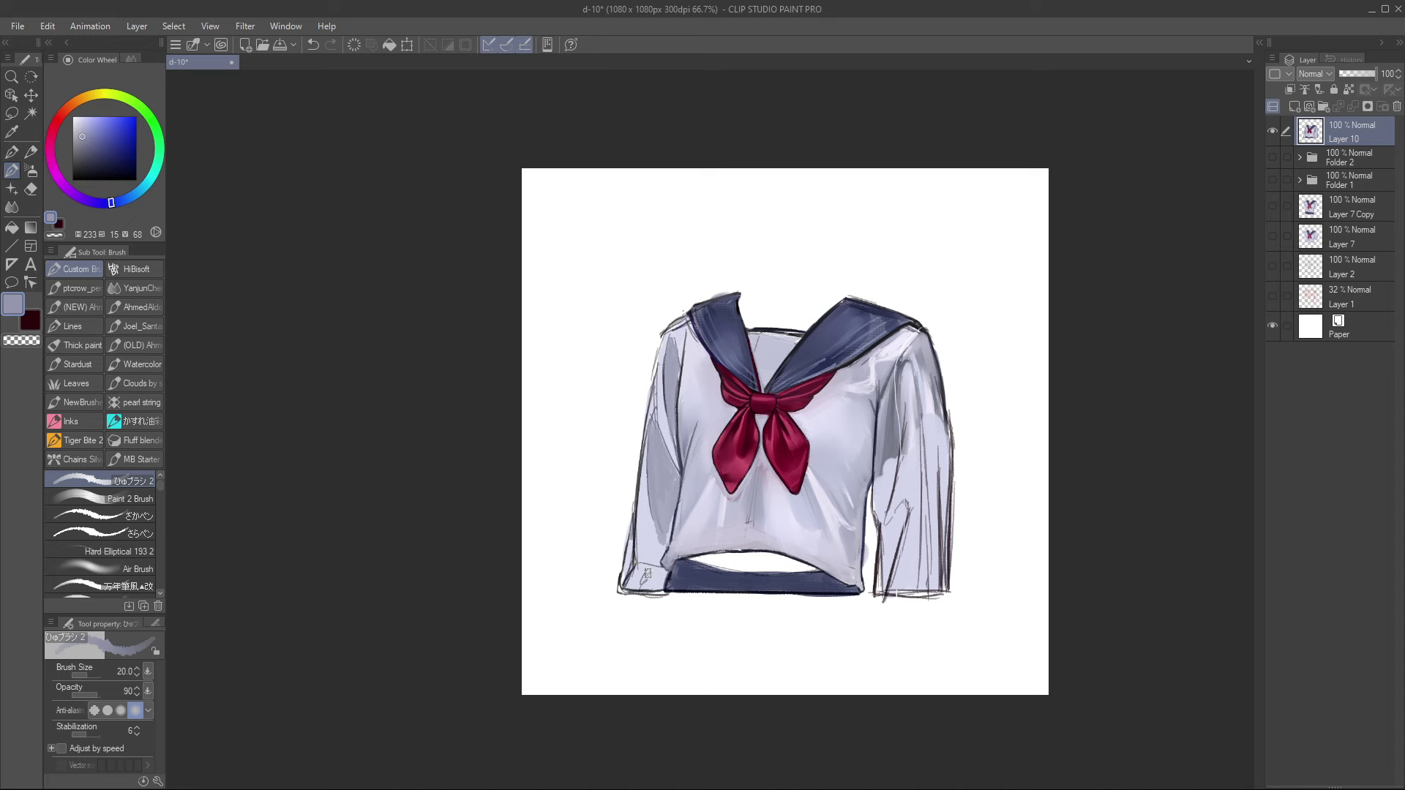
mouse_move(634, 578)
mouse_down()
mouse_move(636, 560)
mouse_move(656, 579)
mouse_move(658, 549)
mouse_up()
key(bracketleft)
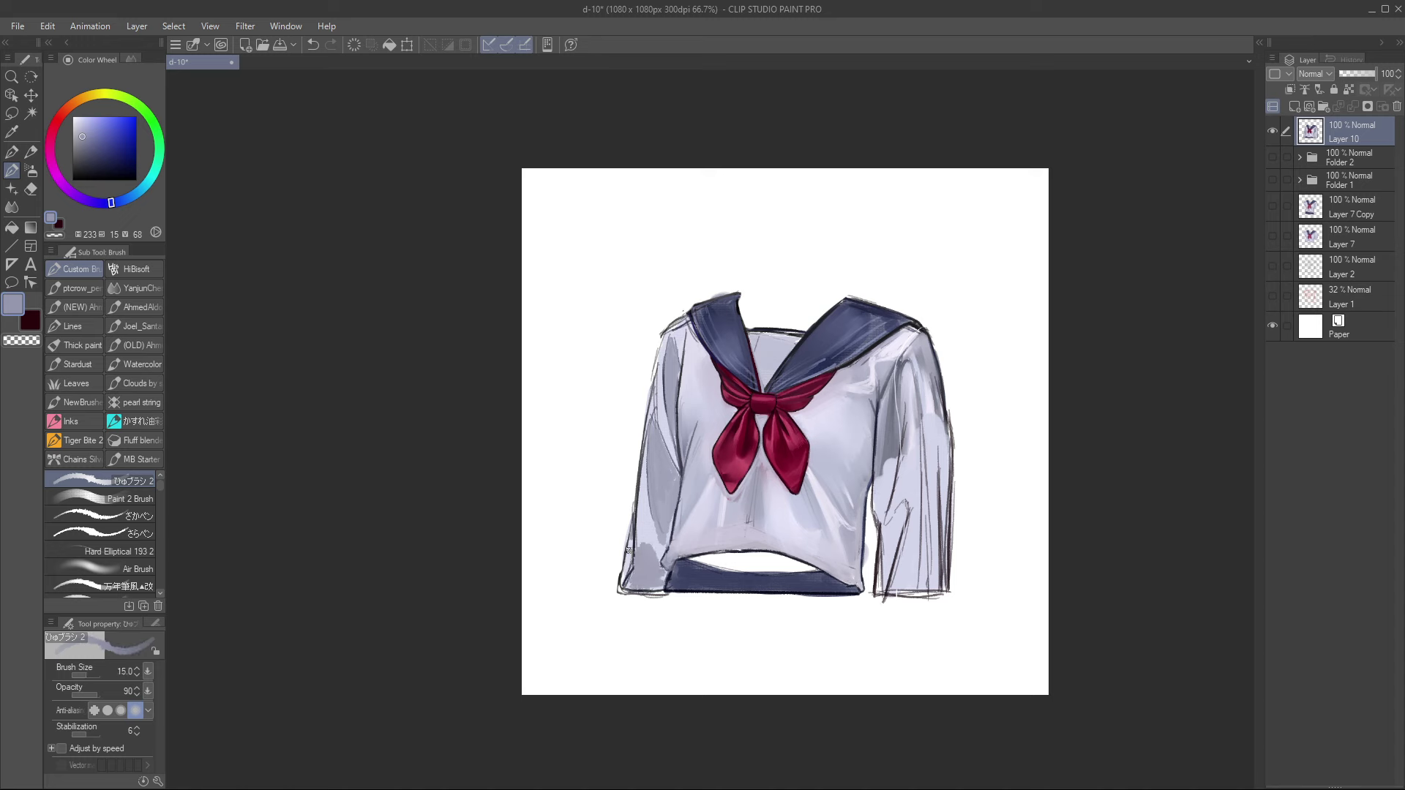
key(bracketleft)
drag(646, 560, 664, 576)
Step: Blend the shading around the left cuff using the Paint 2 Brush at size 50 with colors sampled from the sleeve
alt+click(636, 505)
click(142, 498)
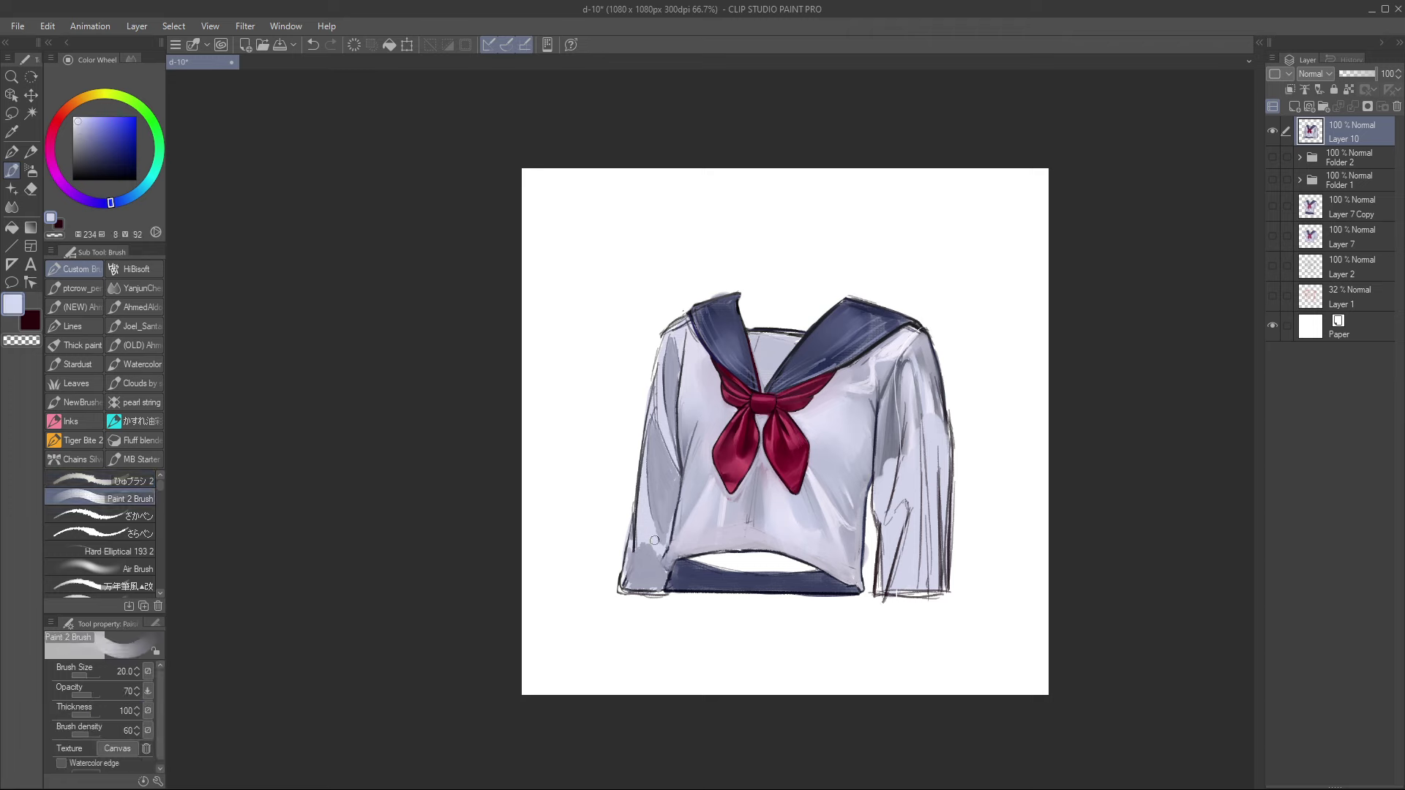
key(bracketright)
key(bracketright)
key(bracketright)
key(bracketright)
drag(644, 540, 648, 557)
alt+click(648, 521)
alt+click(634, 584)
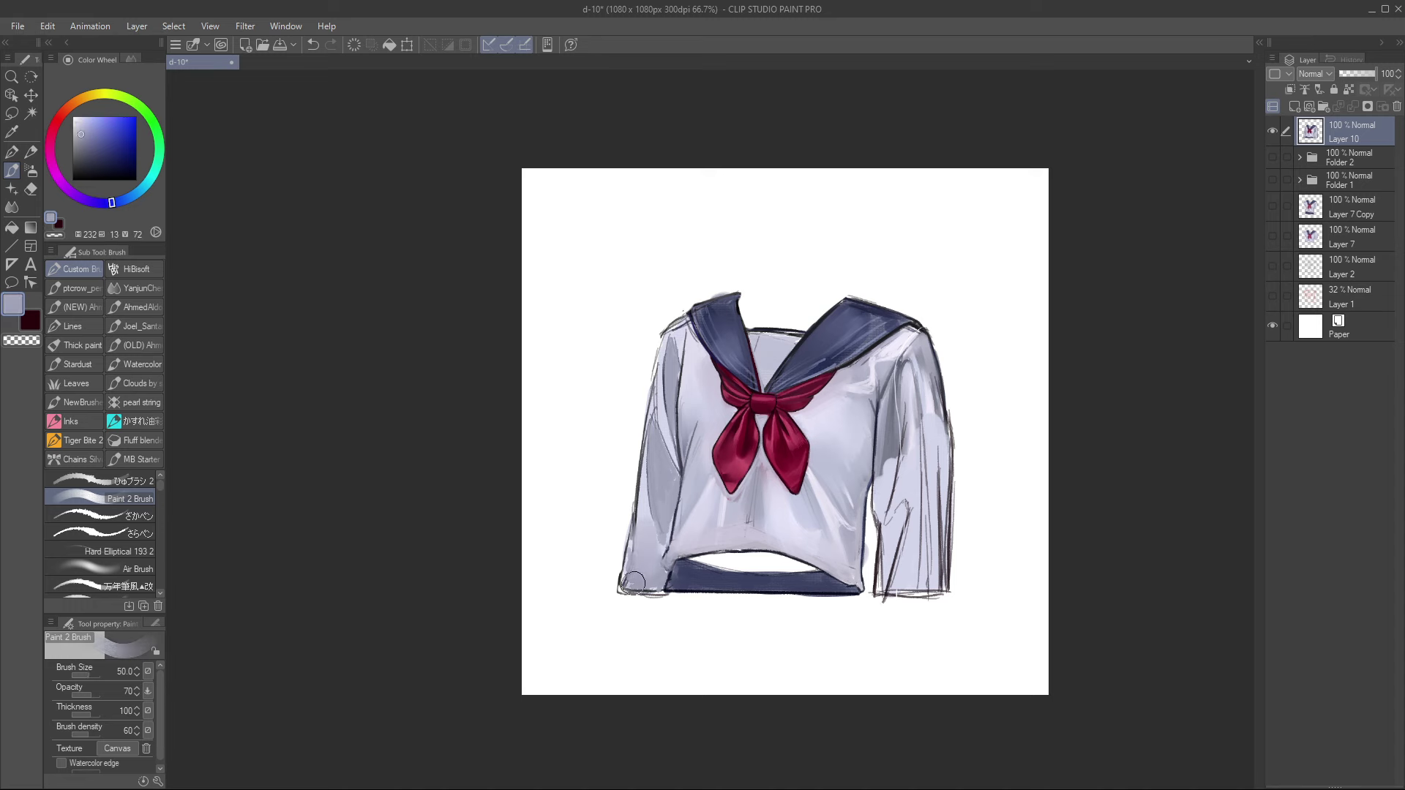
Step: Blend the light and shadow along the whole left sleeve with sampled lavenders, using the Paint 2 Brush at size 20
key(bracketleft)
key(bracketleft)
key(bracketleft)
key(bracketleft)
alt+click(644, 520)
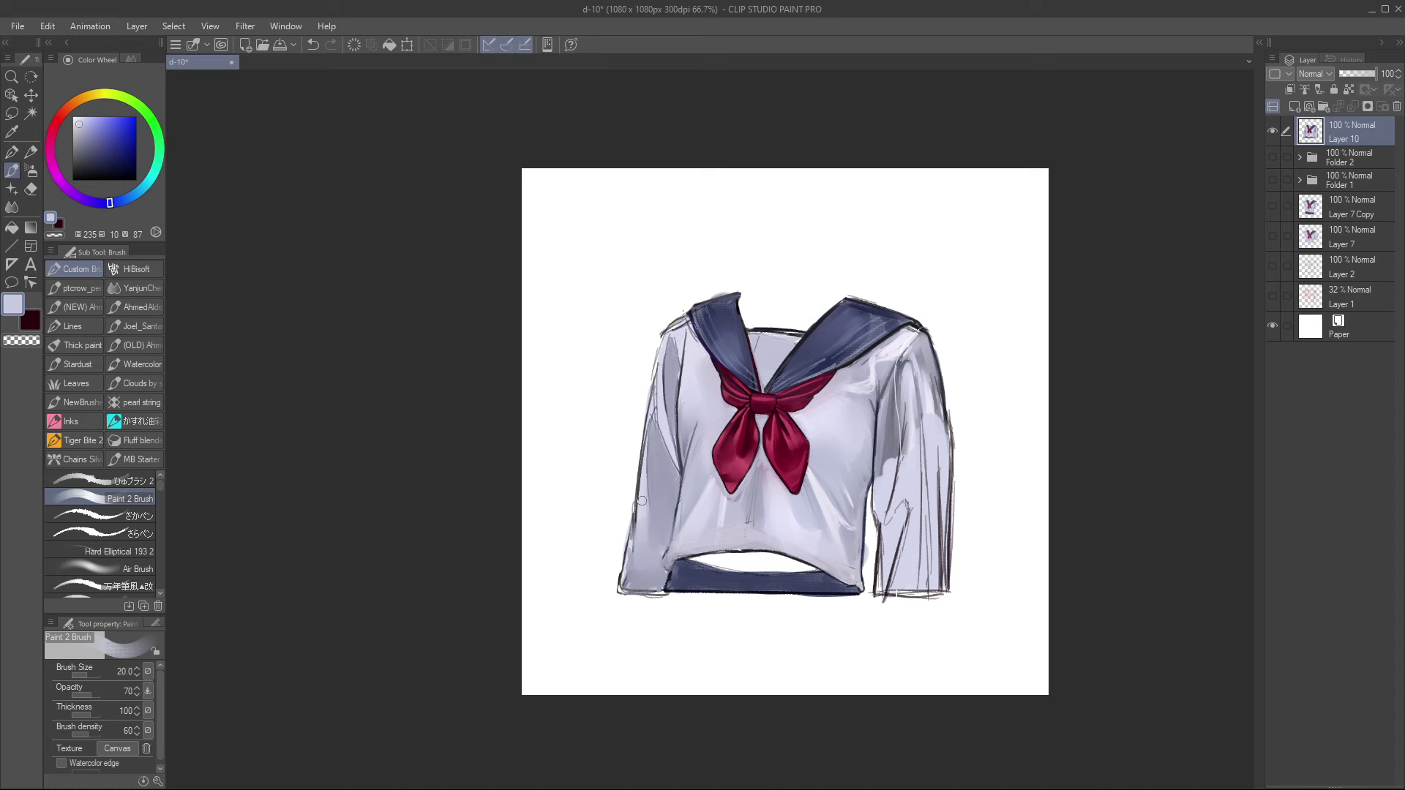
alt+click(666, 396)
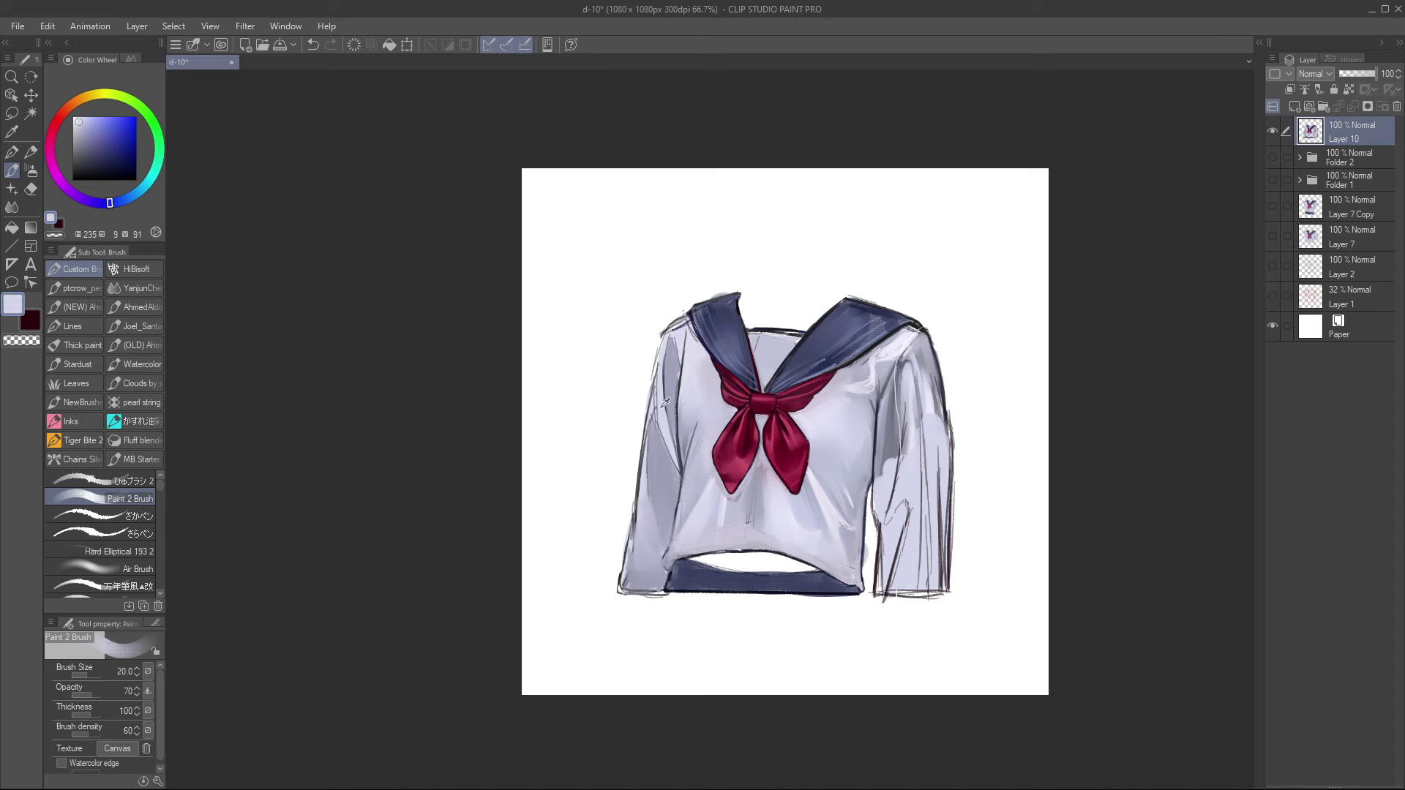
alt+click(674, 366)
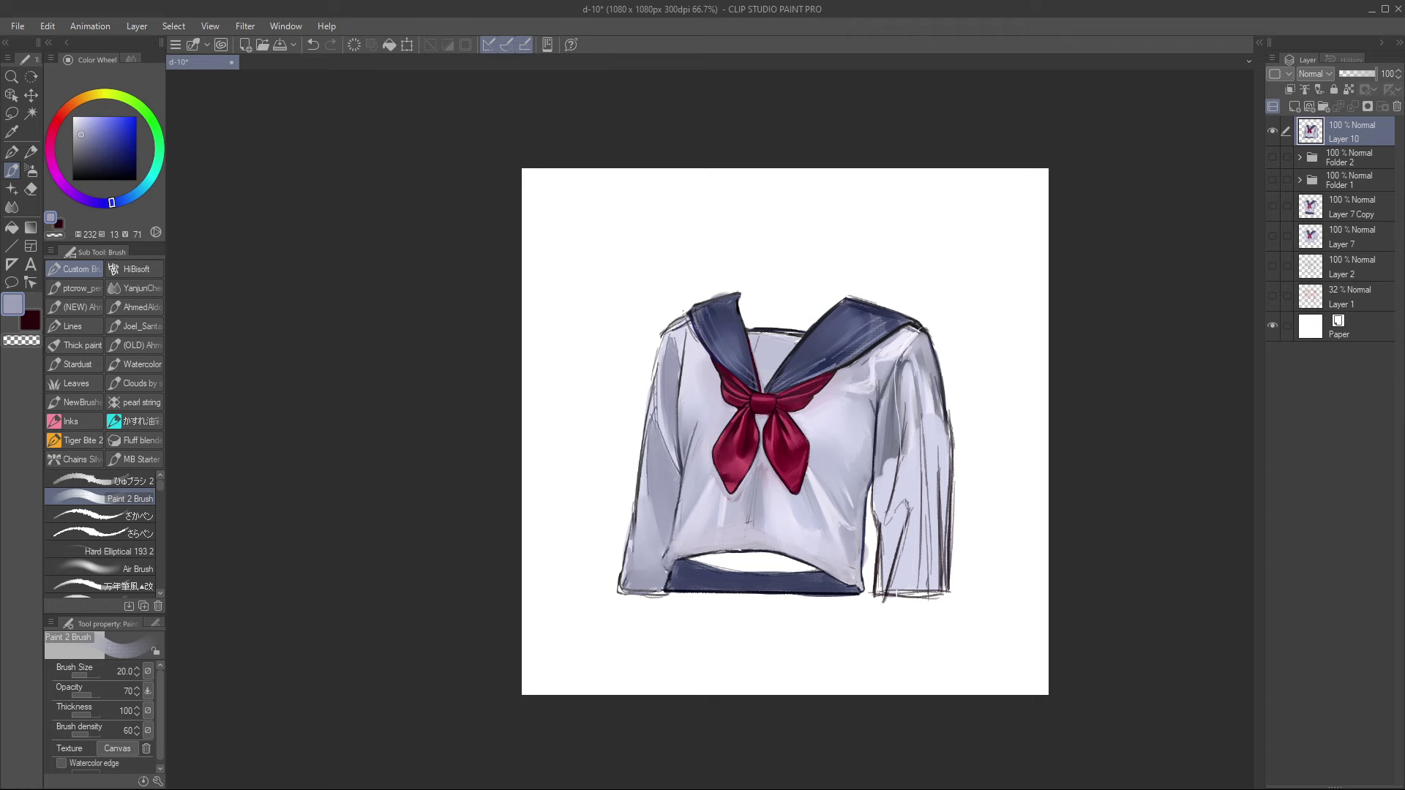
alt+click(669, 340)
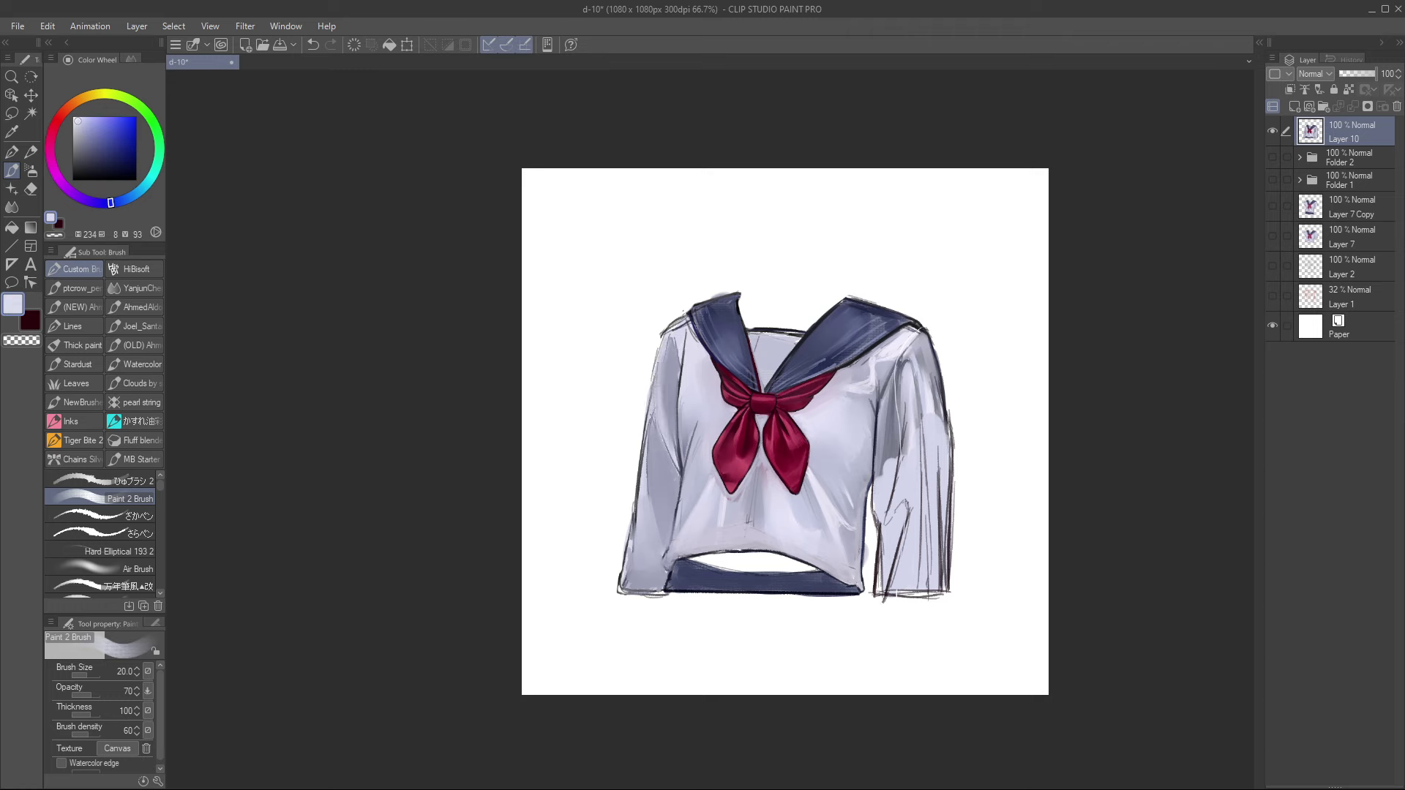
alt+click(671, 380)
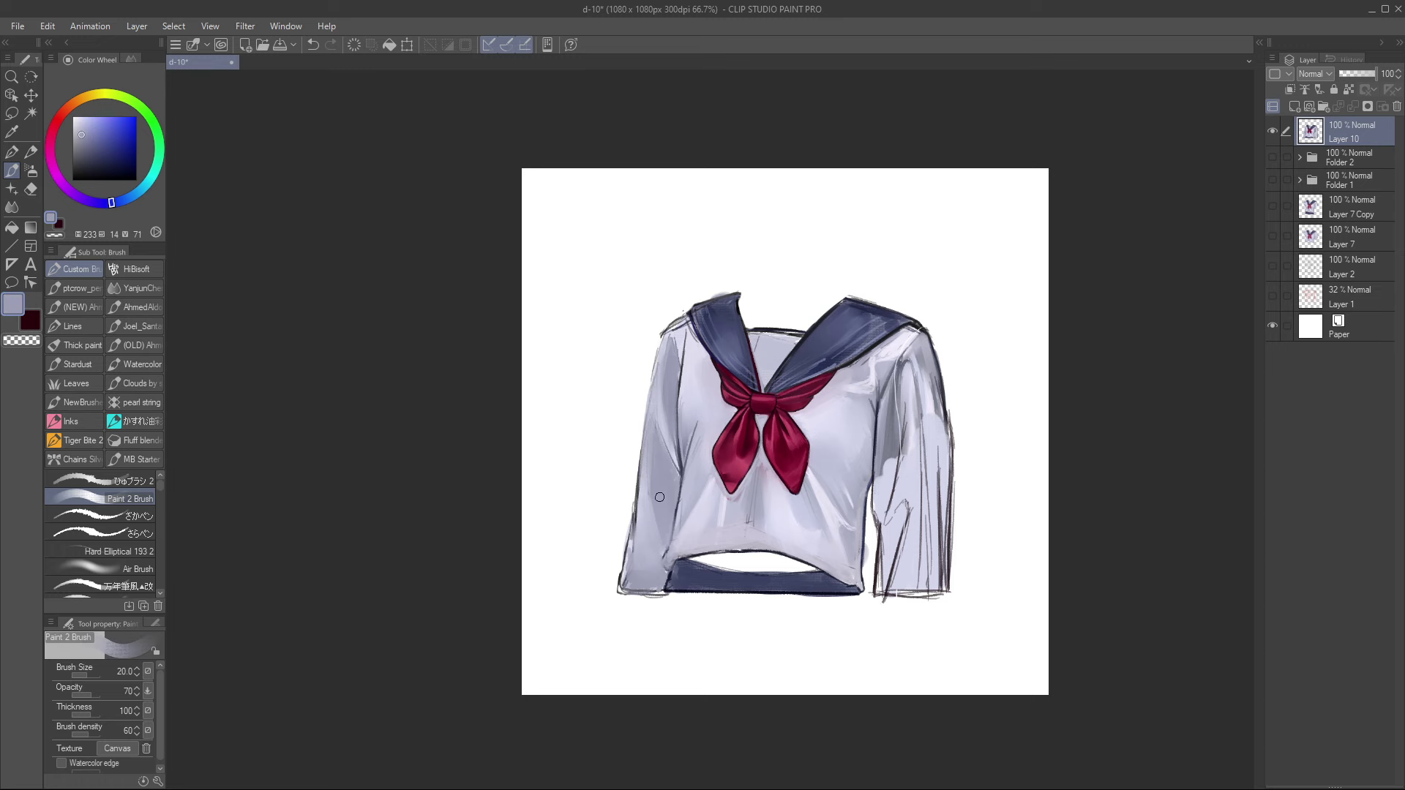
Step: Shade the right sleeve's inner edge and elbow fold in sampled blue-grey with the Paint 2 Brush at size 20
mouse_move(923, 368)
mouse_down()
mouse_move(916, 355)
mouse_move(906, 377)
mouse_up()
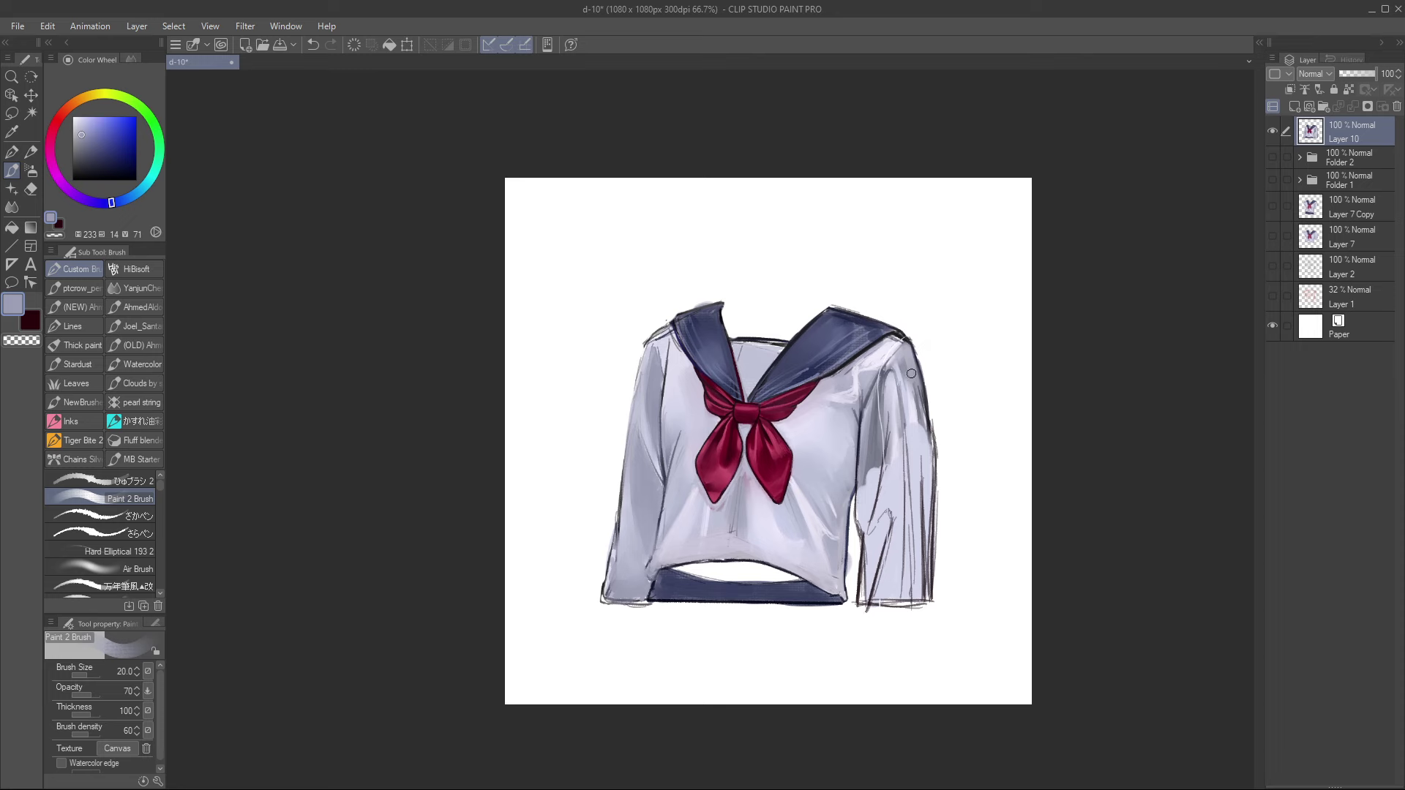
alt+click(882, 442)
mouse_move(880, 467)
mouse_down()
mouse_move(857, 522)
mouse_move(892, 448)
mouse_move(873, 485)
mouse_up()
mouse_move(889, 433)
mouse_down()
mouse_move(862, 515)
mouse_move(867, 449)
mouse_move(860, 521)
mouse_move(871, 514)
mouse_up()
drag(884, 385, 849, 442)
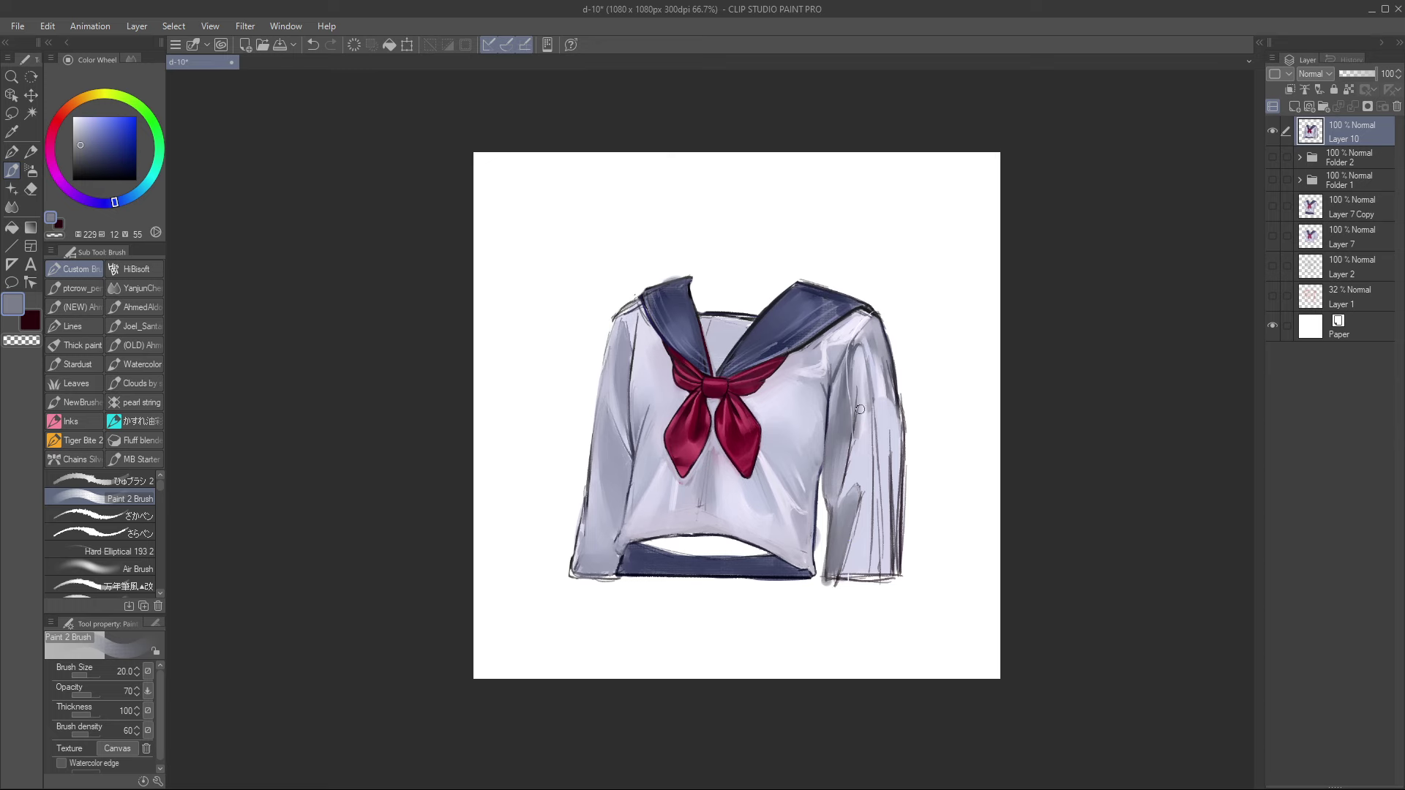
Step: Paint long blue-grey fold shadows down the middle of the right sleeve at size 12
key(bracketleft)
key(bracketleft)
key(bracketleft)
drag(873, 399, 876, 536)
drag(876, 439, 874, 567)
drag(879, 480, 885, 582)
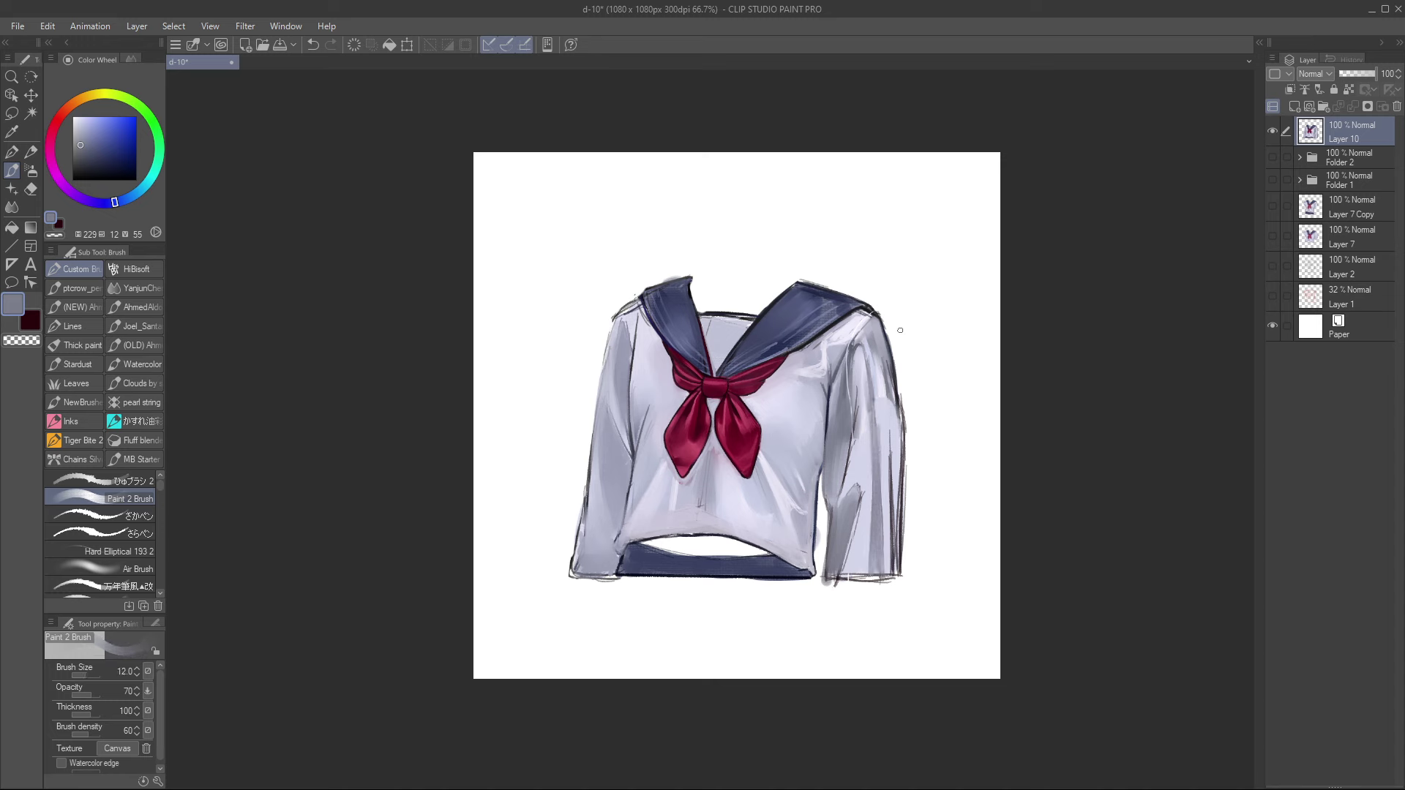
Step: Shade the outer edge of the lower right sleeve down to the cuff in blue-grey, finishing at size 12
key(bracketleft)
key(bracketleft)
drag(891, 431, 891, 533)
drag(893, 437, 890, 578)
key(bracketright)
key(bracketright)
key(bracketright)
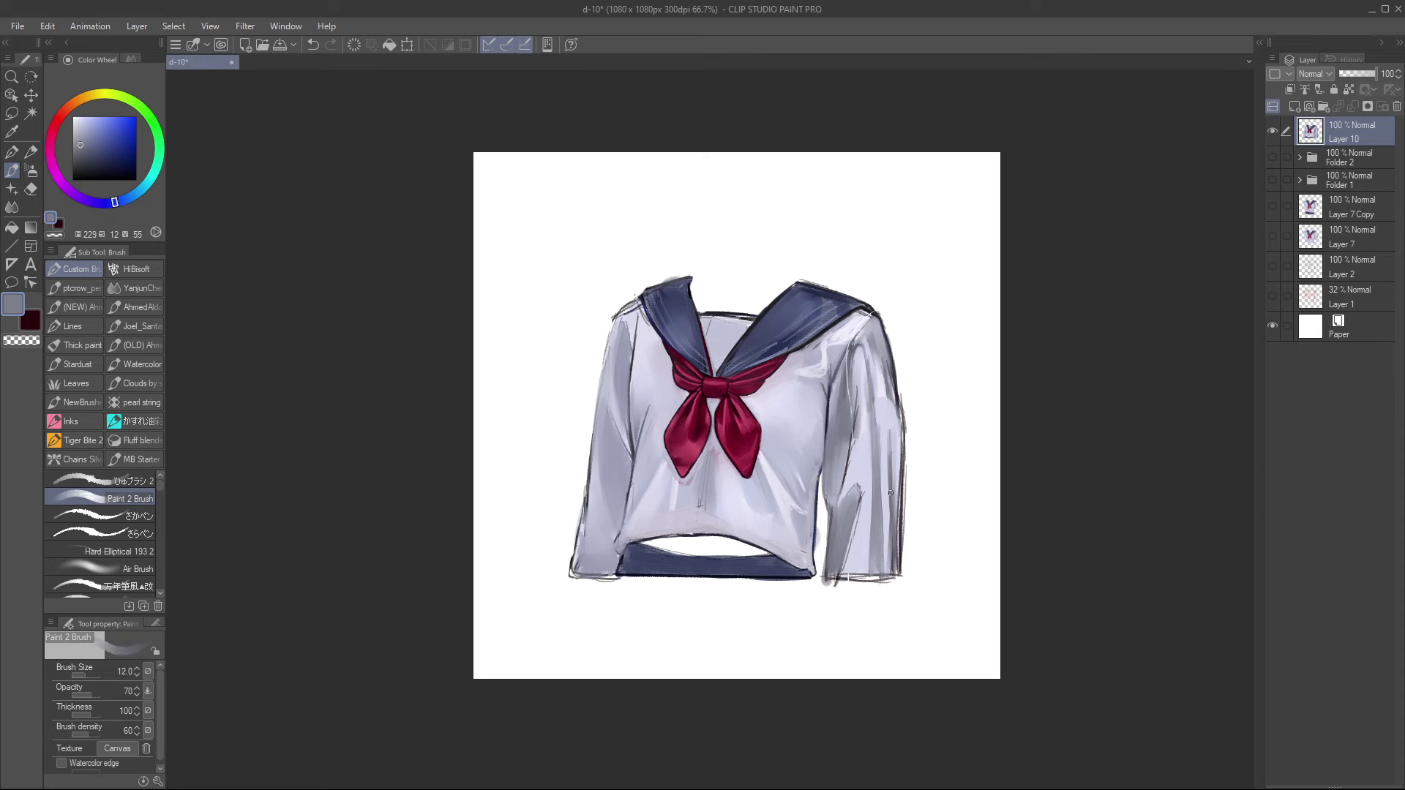
drag(894, 448, 890, 569)
Step: Shade the outer edge of the upper right sleeve in blue-grey with the Paint 2 Brush at size 8
key(bracketleft)
key(bracketleft)
key(bracketleft)
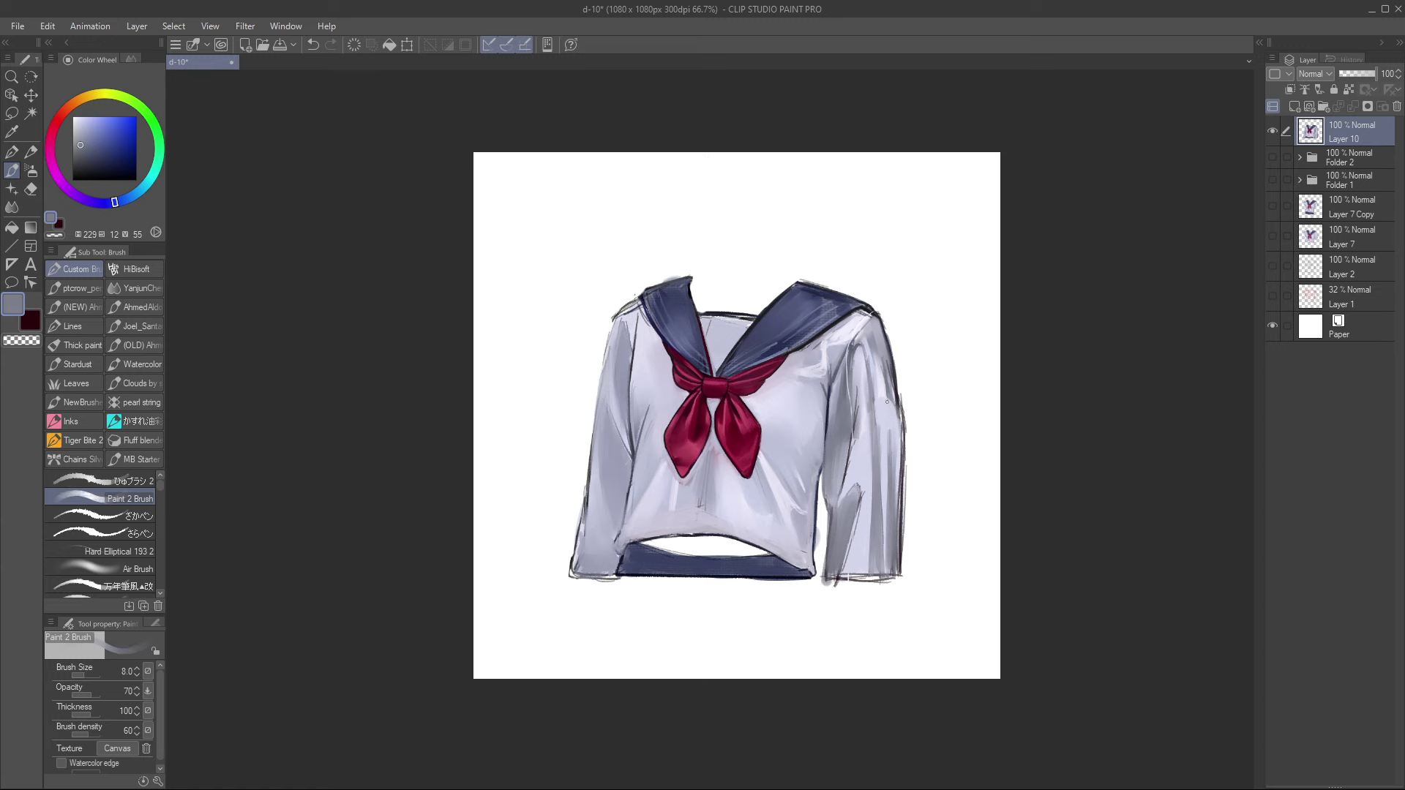
drag(891, 401, 899, 466)
drag(894, 382, 900, 477)
drag(884, 258, 888, 282)
mouse_move(867, 370)
mouse_down()
mouse_move(856, 379)
mouse_move(883, 395)
mouse_move(886, 435)
mouse_move(885, 390)
mouse_move(889, 447)
mouse_up()
Step: Blend the outer shading of the right sleeve with sampled greys, using the Paint 2 Brush at size 17
key(bracketright)
key(bracketright)
key(bracketright)
key(bracketright)
alt+click(886, 423)
alt+click(895, 416)
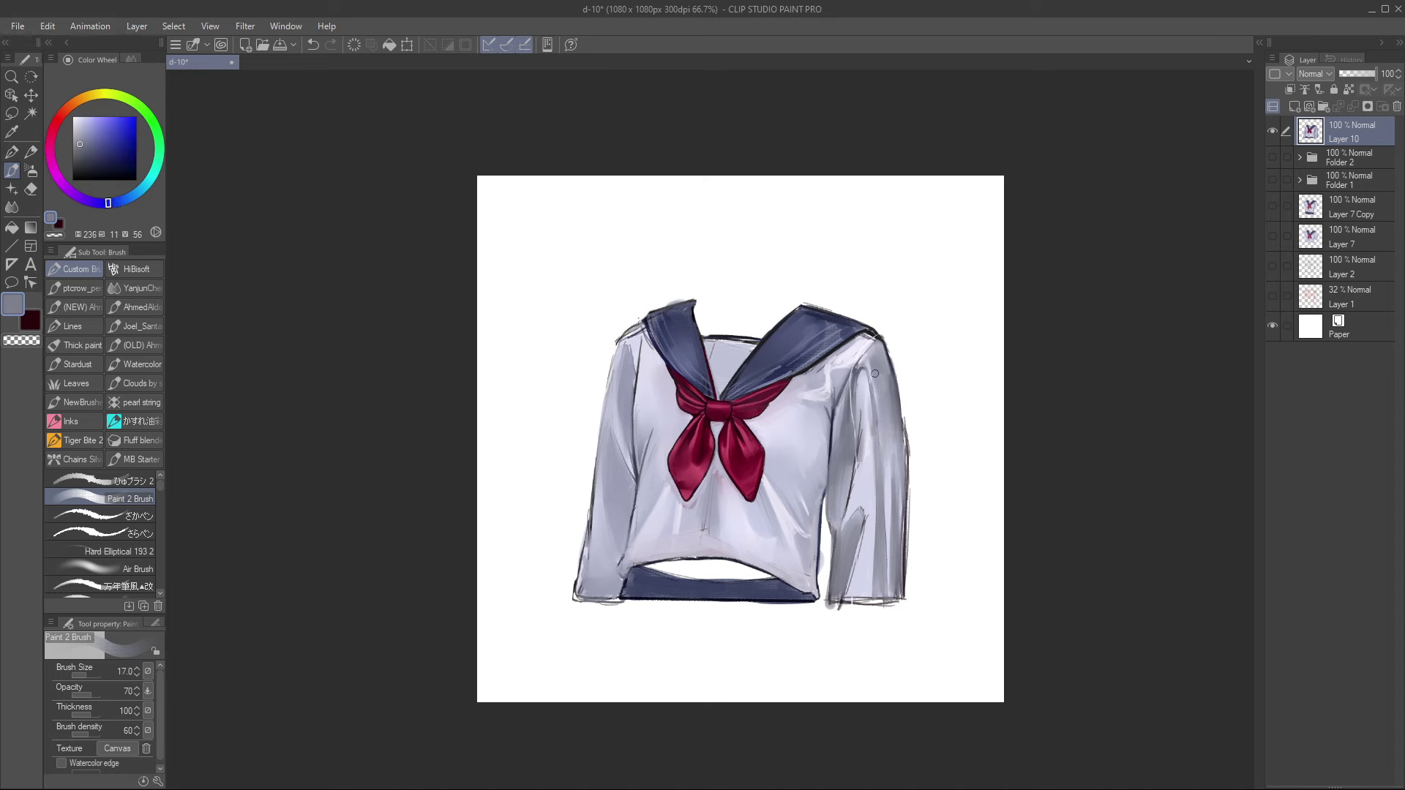
Step: Blend the long folds in the middle of the right sleeve with sampled blue-greys at size 17
key(alt)
mouse_move(863, 472)
mouse_down()
mouse_move(867, 430)
mouse_move(876, 540)
mouse_up()
alt+click(883, 447)
drag(873, 439, 866, 539)
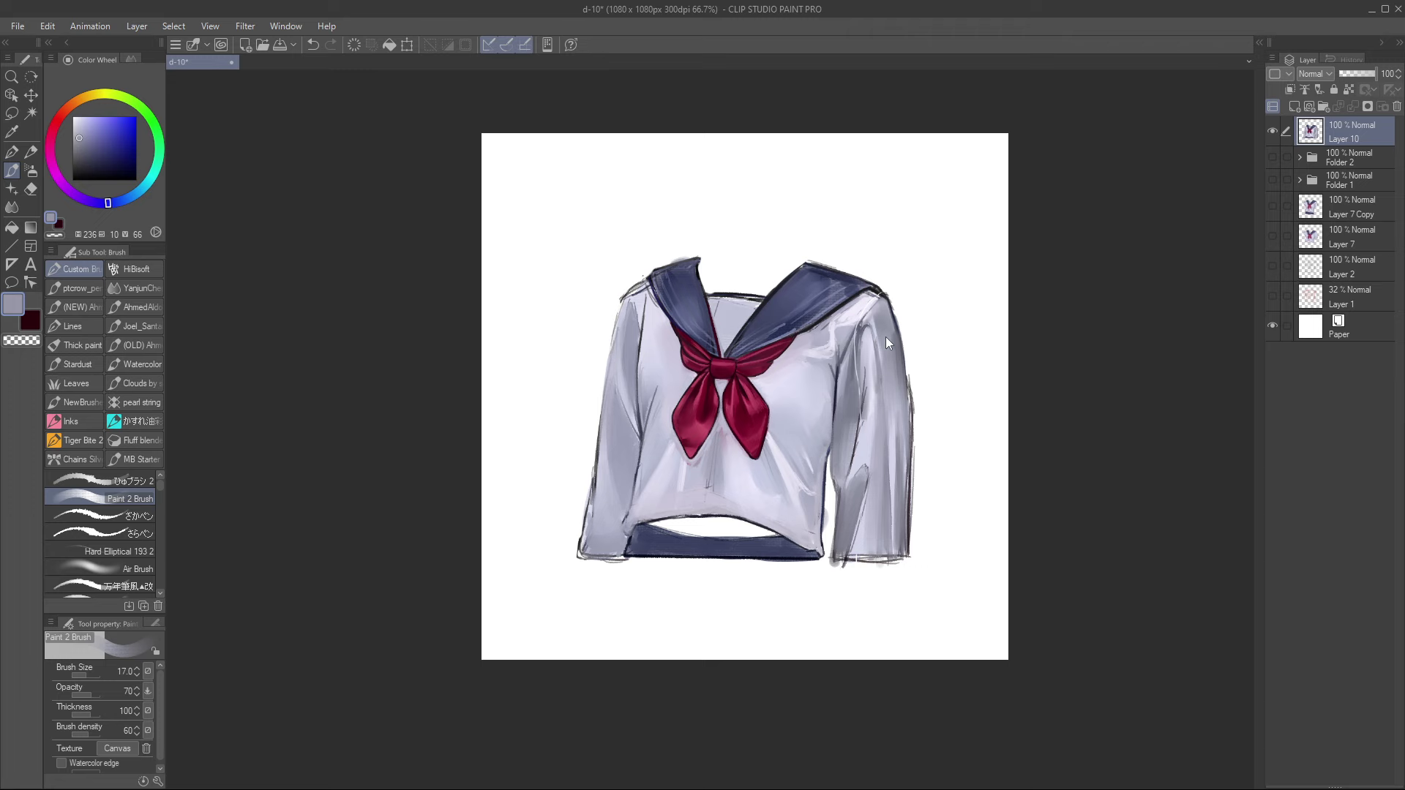
Step: Check the whole uniform drawing mirrored and at a smaller scale, then restore its orientation
key(h)
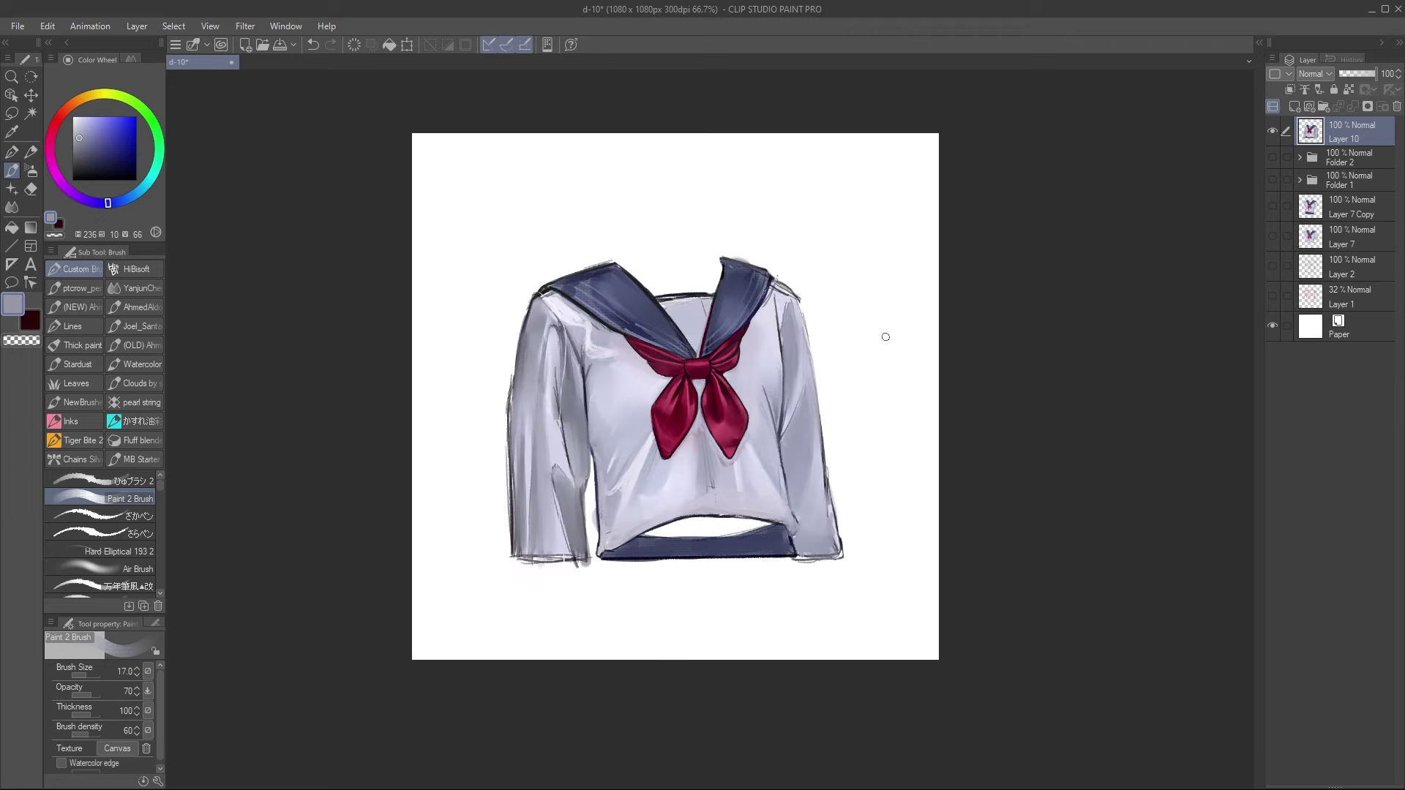
scroll(885, 336, down, 2)
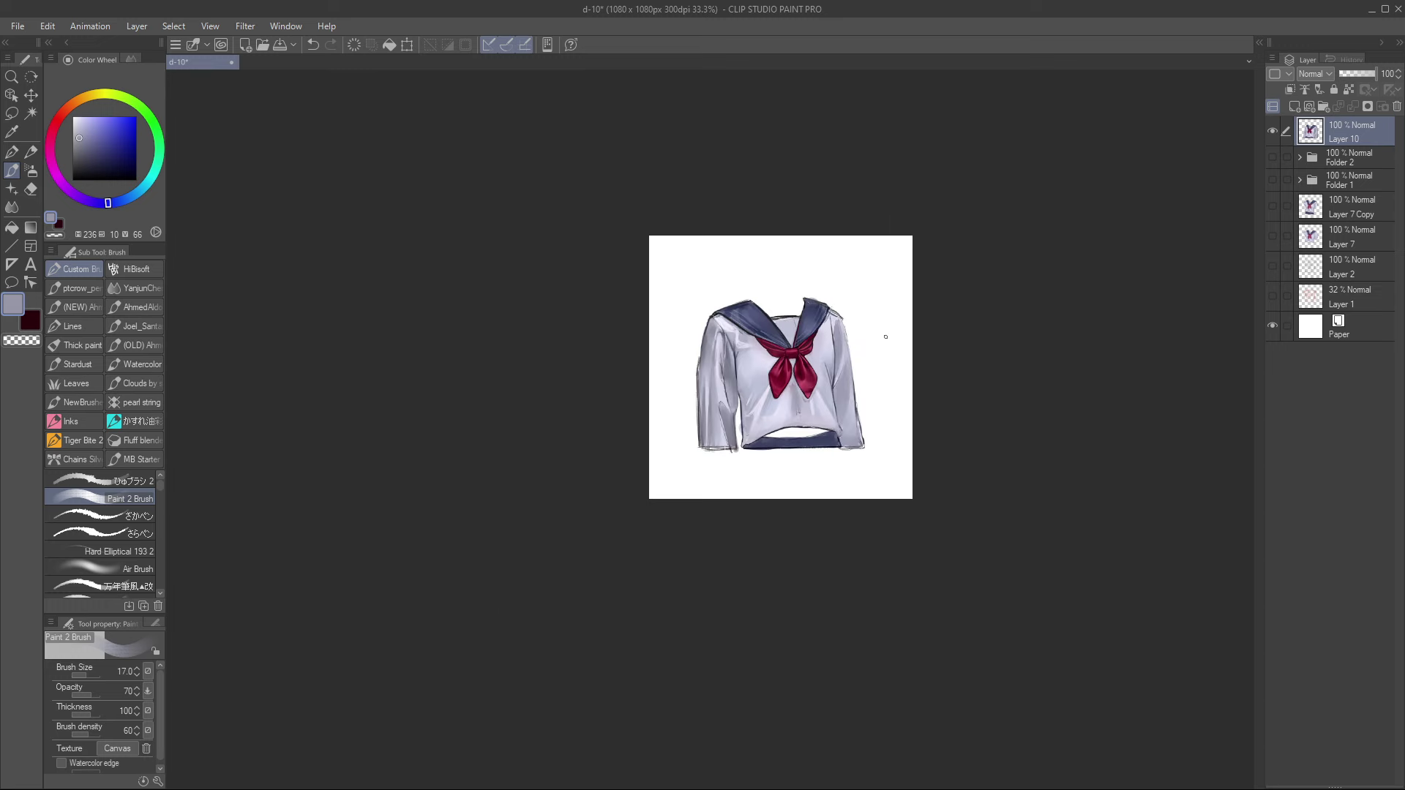
drag(886, 336, 866, 608)
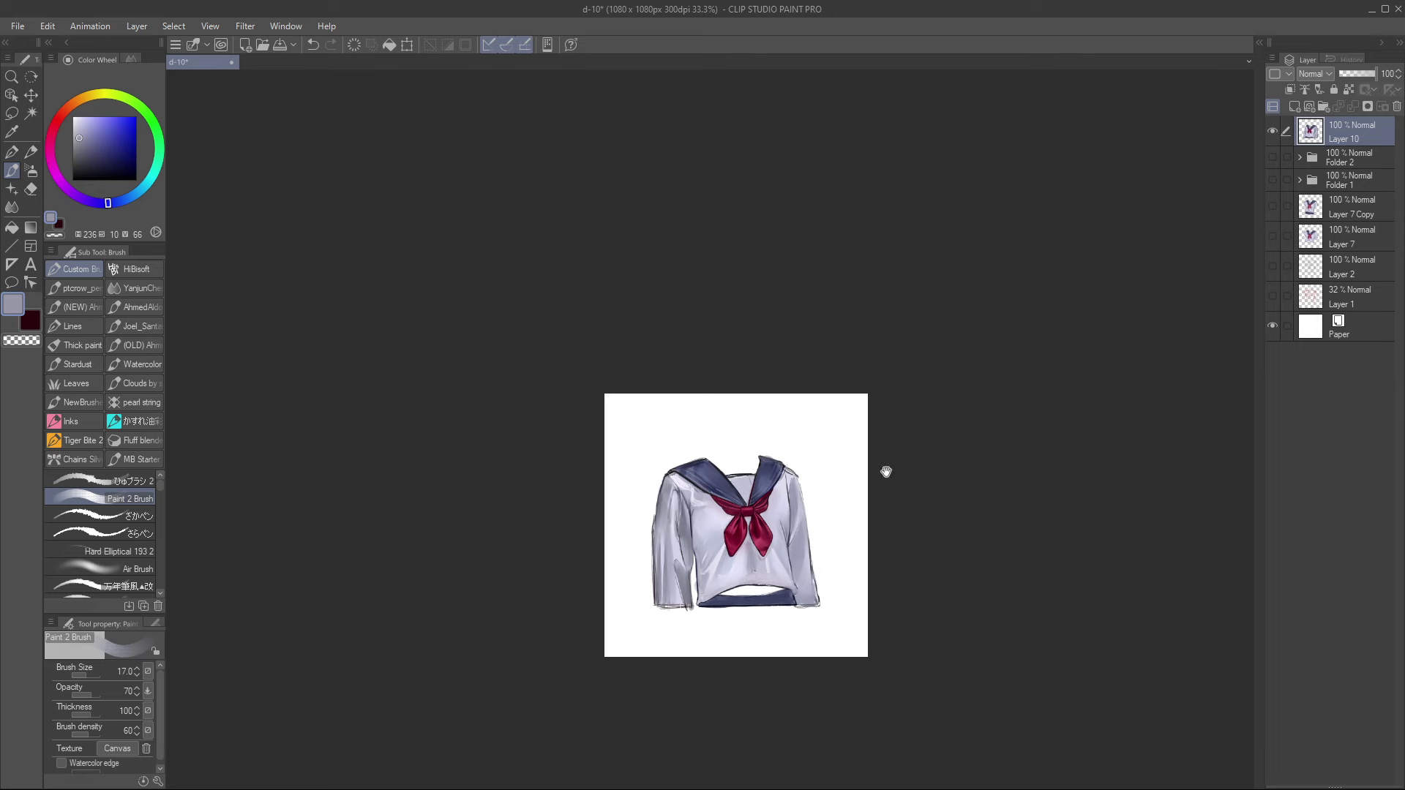
drag(887, 472, 903, 452)
key(h)
scroll(790, 462, up, 2)
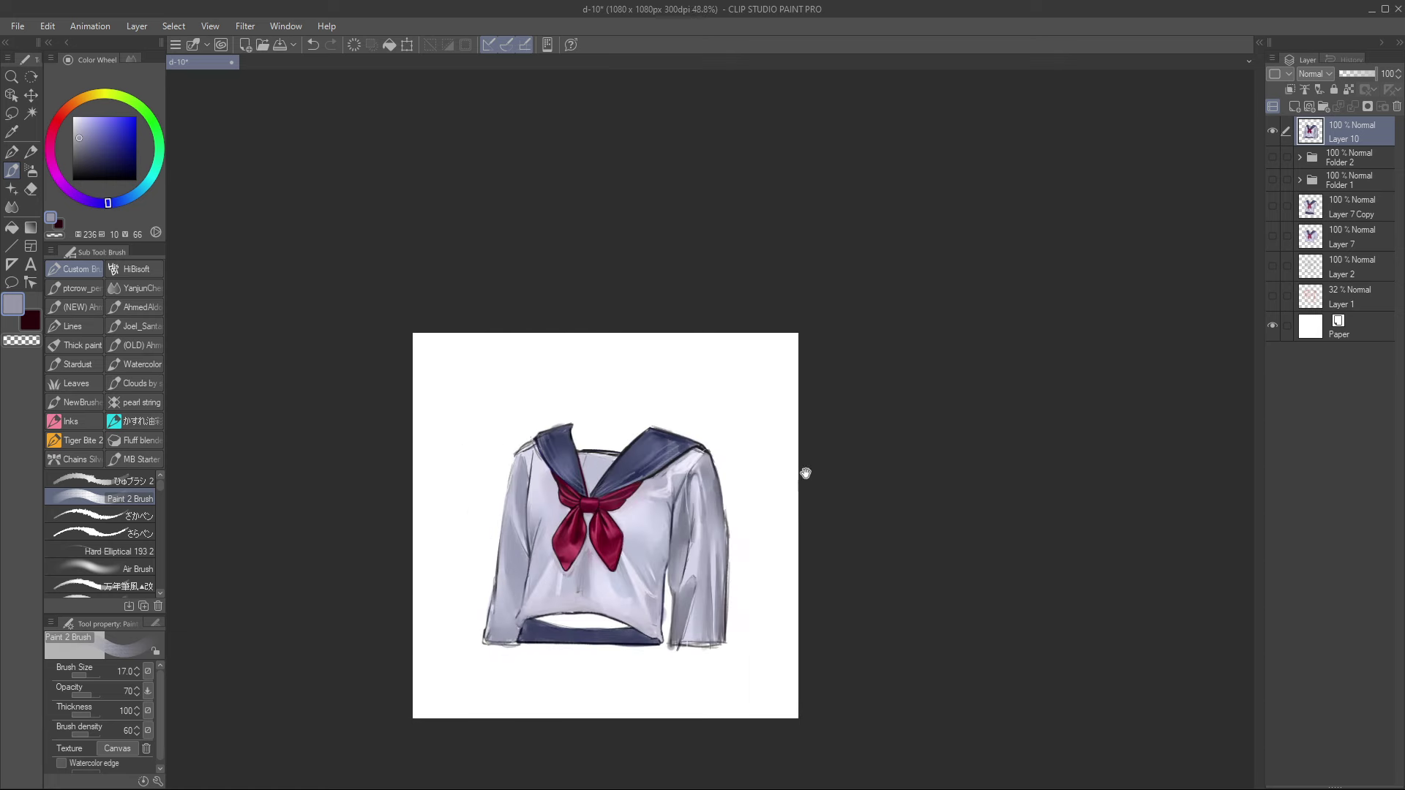
drag(629, 495, 741, 468)
Step: Add a new layer above Layer 10 for outlining in black with the pen-like custom brush
drag(127, 147, 136, 180)
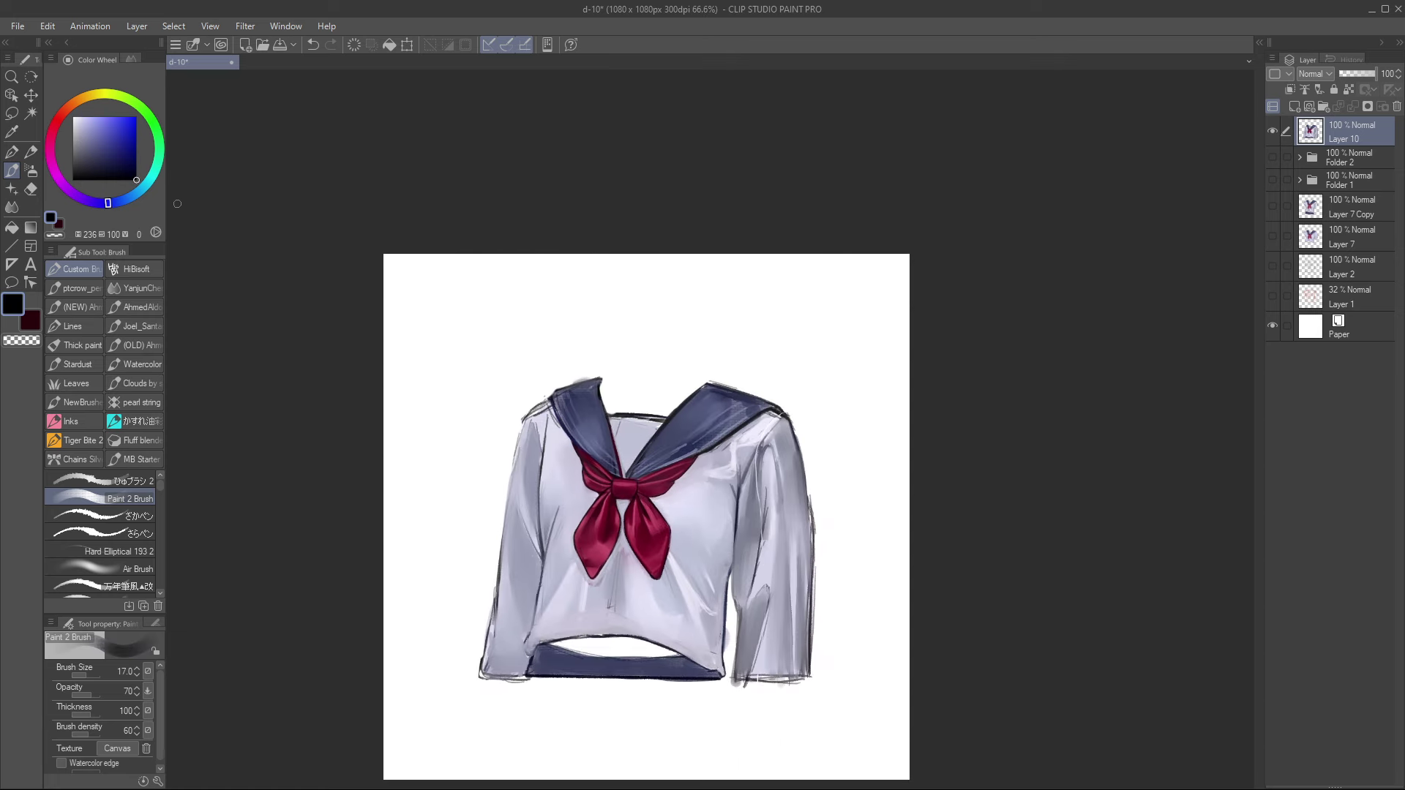
click(133, 482)
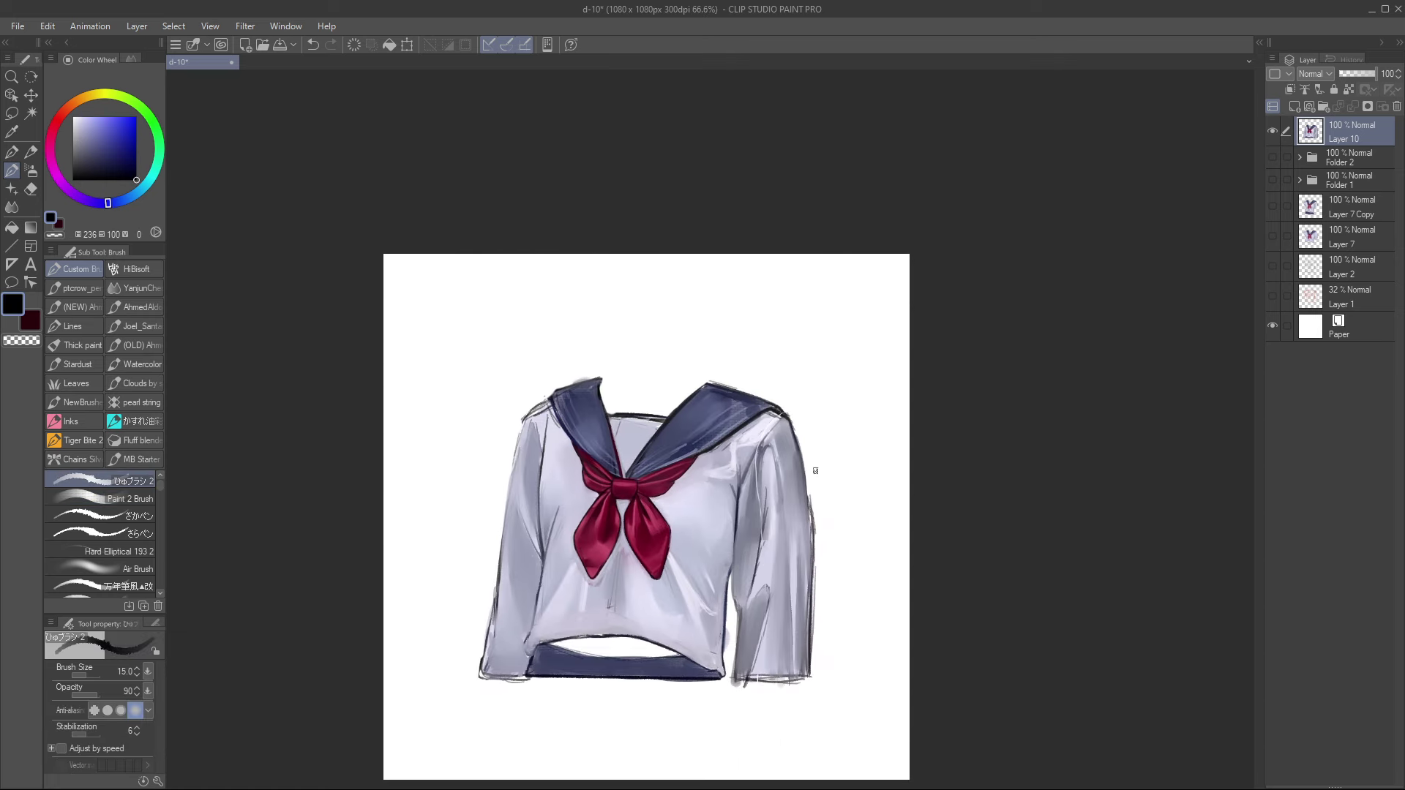
key(ctrl+shift+n)
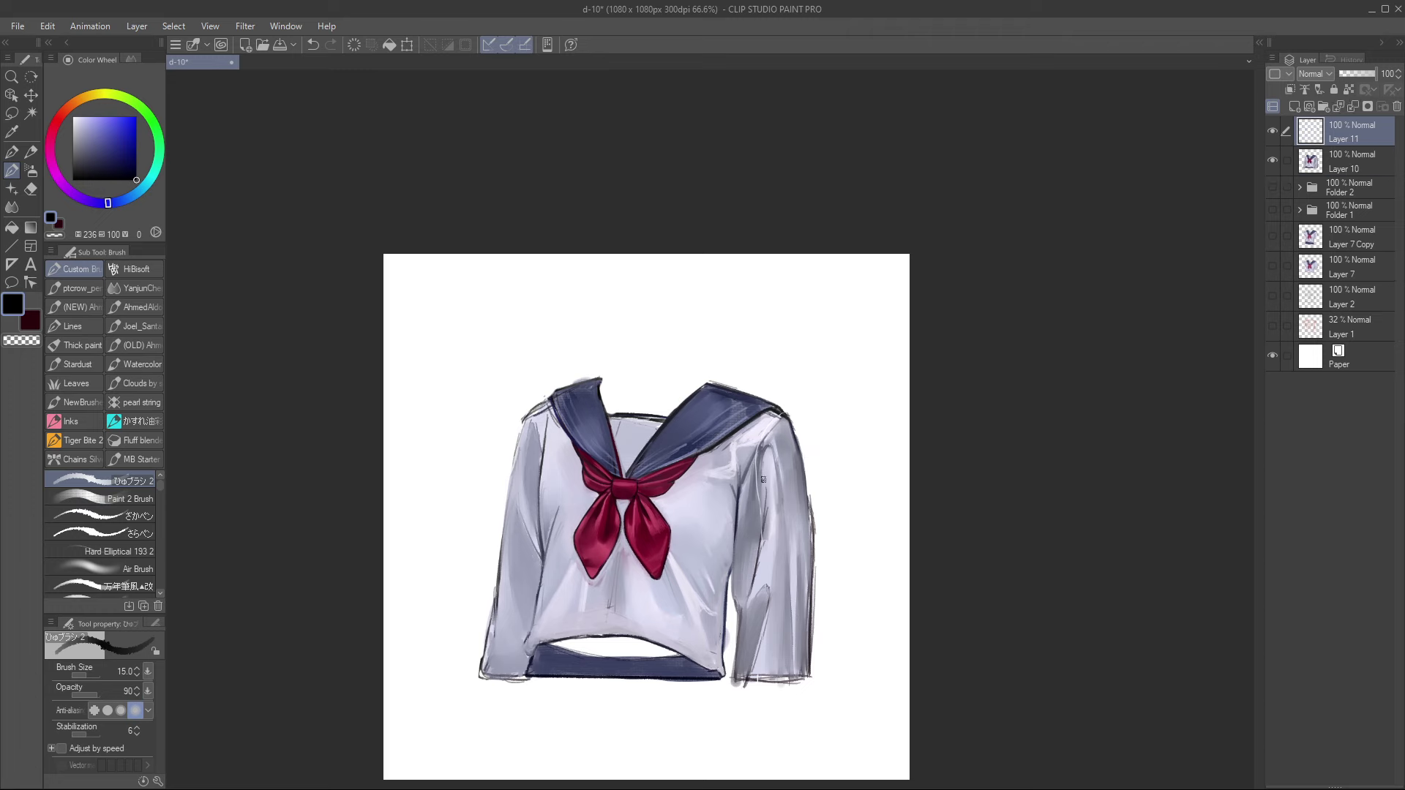
Step: Ink the outer edge of the right sleeve from shoulder to cuff in black at size 7
key(bracketleft)
key(bracketleft)
key(bracketleft)
drag(790, 420, 811, 566)
drag(809, 557, 806, 500)
key(ctrl+z)
drag(800, 423, 809, 505)
key(ctrl+z)
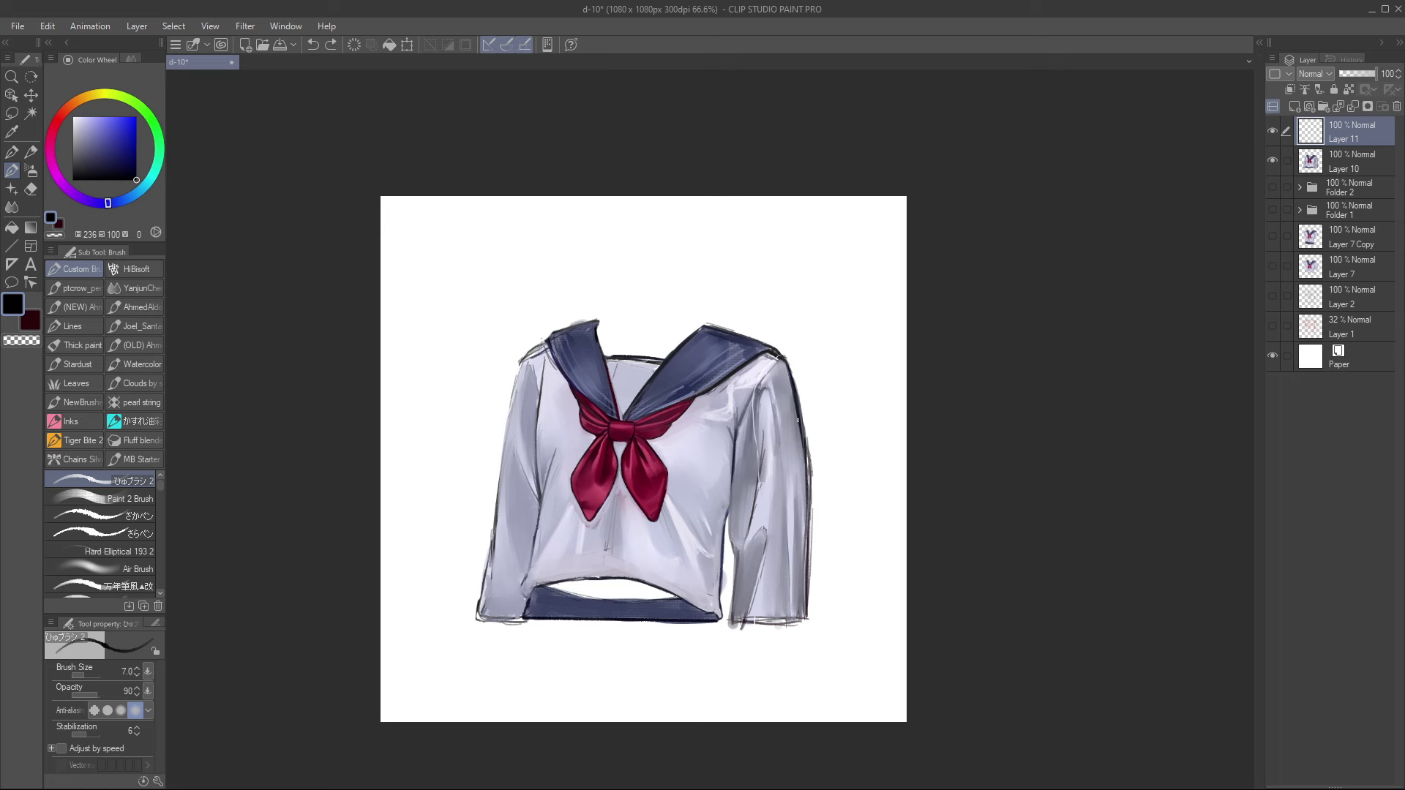
drag(797, 420, 808, 505)
drag(804, 458, 807, 557)
mouse_move(806, 527)
mouse_down()
mouse_move(804, 490)
mouse_move(806, 552)
mouse_up()
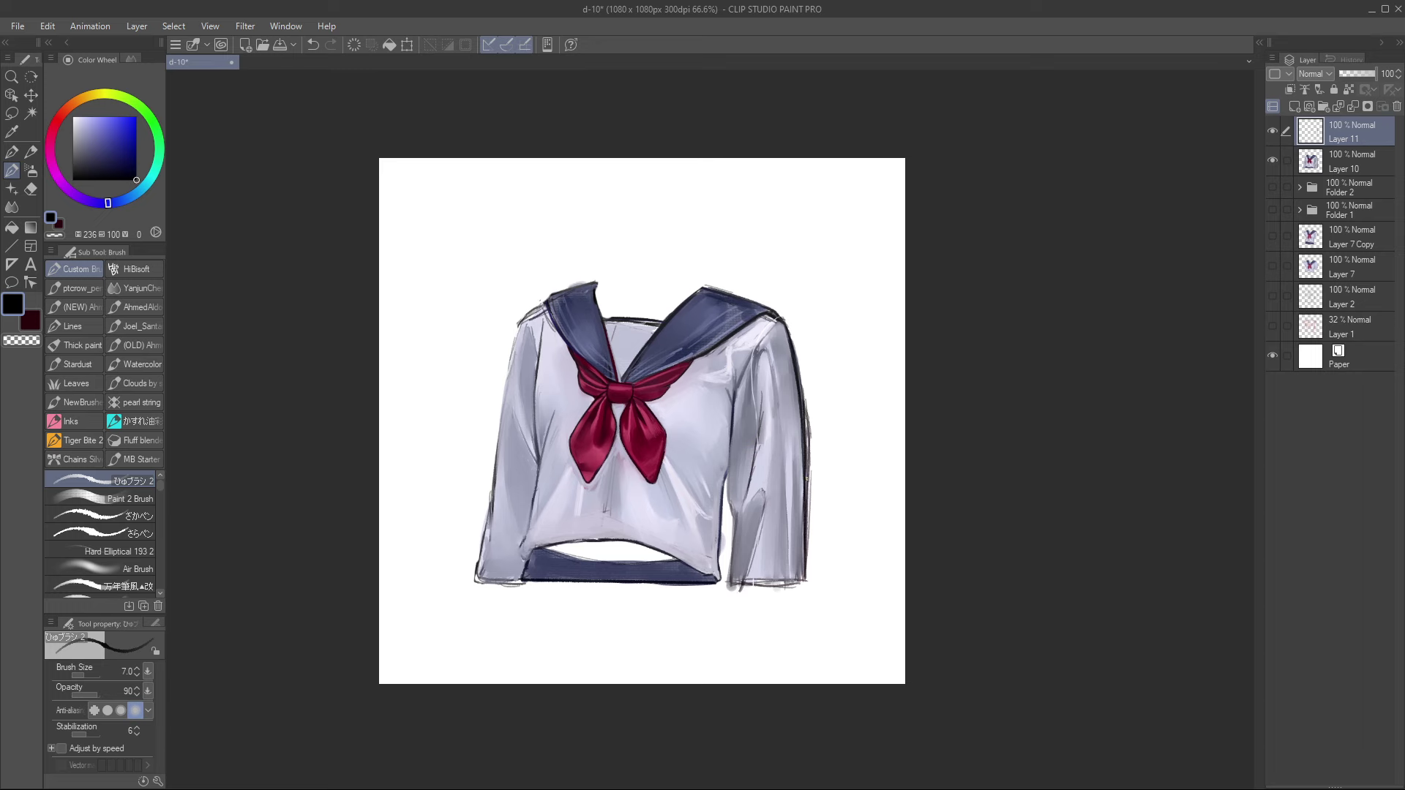
Step: Ink one straight black line along the bottom from the left cuff to the right cuff and touch up the right sleeve edge
drag(761, 508, 838, 445)
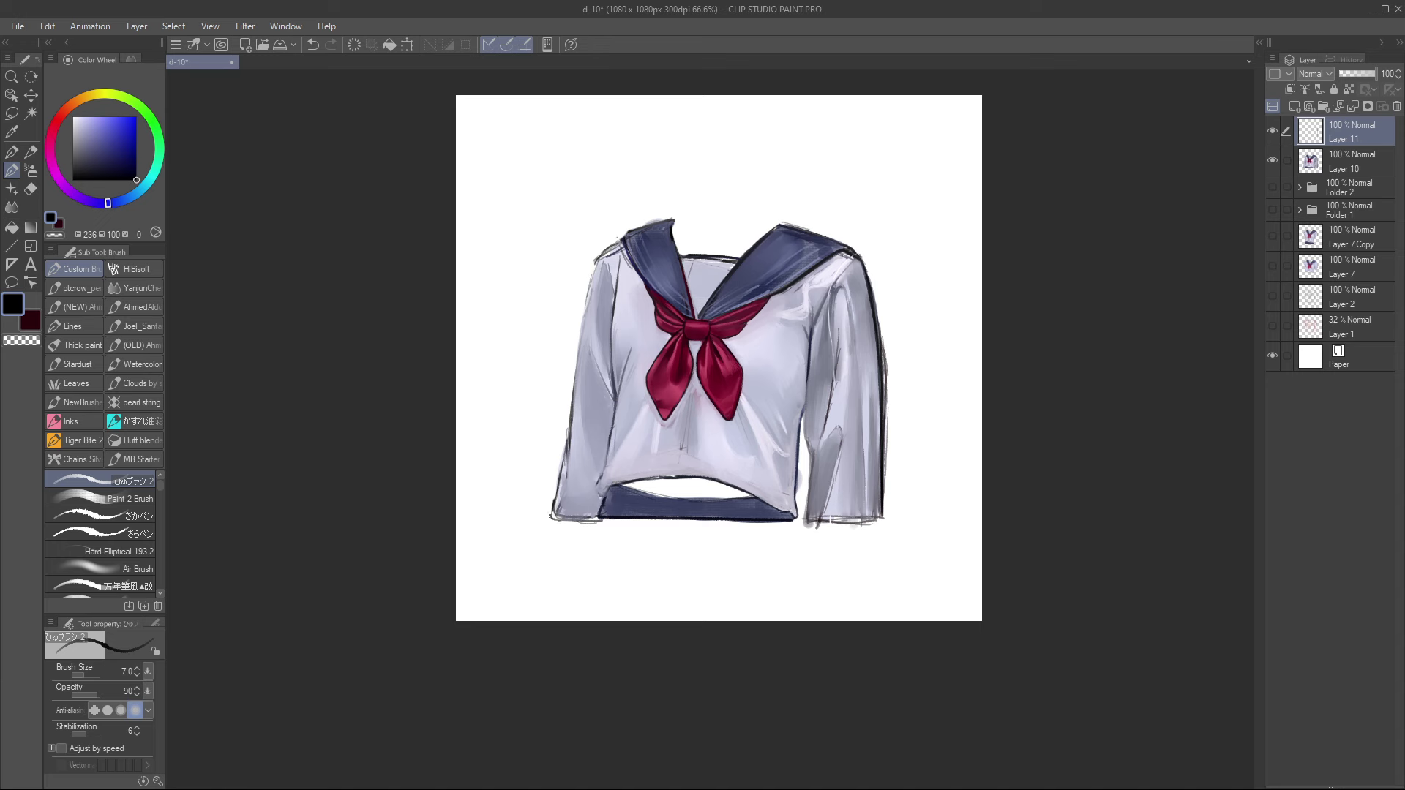
drag(554, 517, 880, 519)
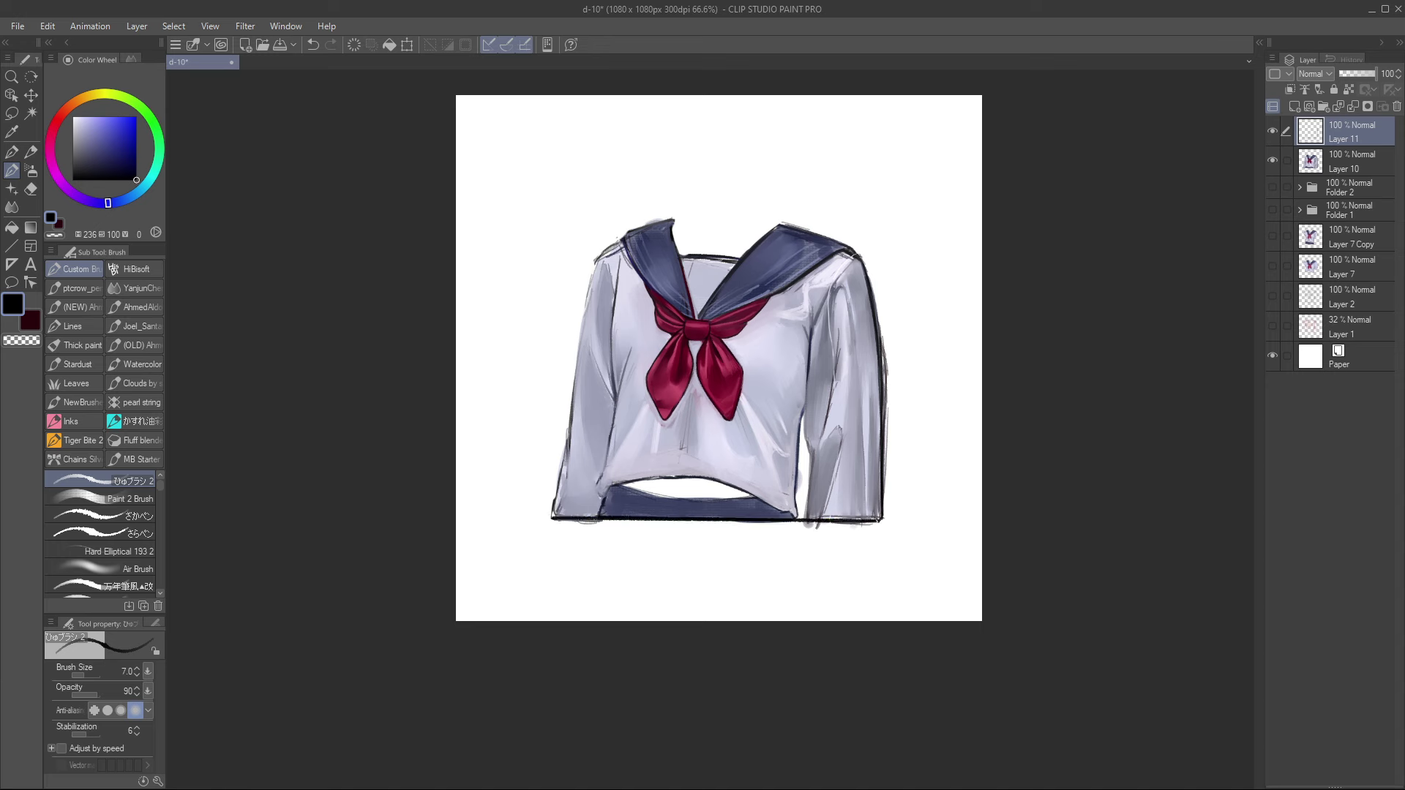
drag(881, 408, 885, 419)
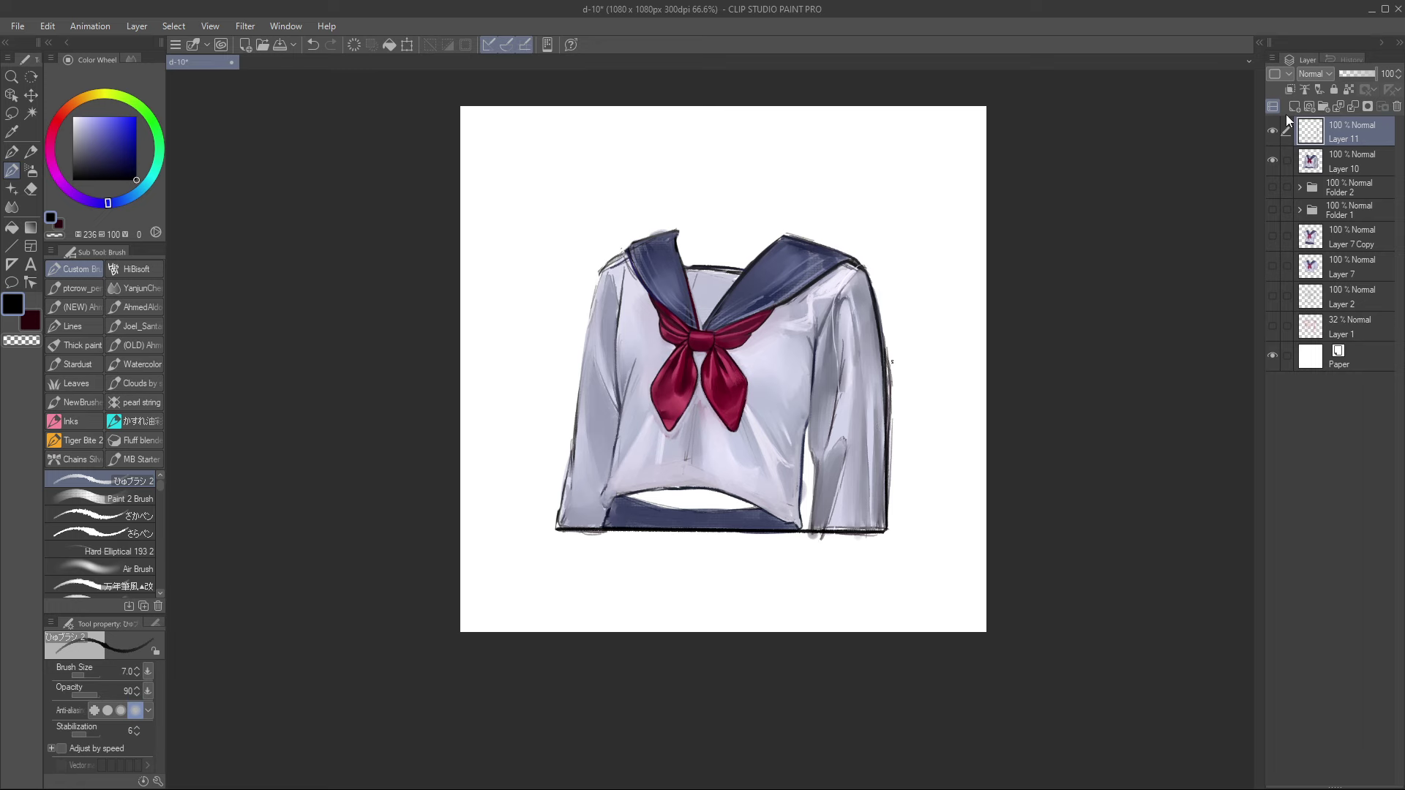
Step: Erase the stray sketch lines on Layer 10 below the cuffs and along the right sleeve's outer edge
click(1273, 132)
click(1272, 131)
click(1349, 160)
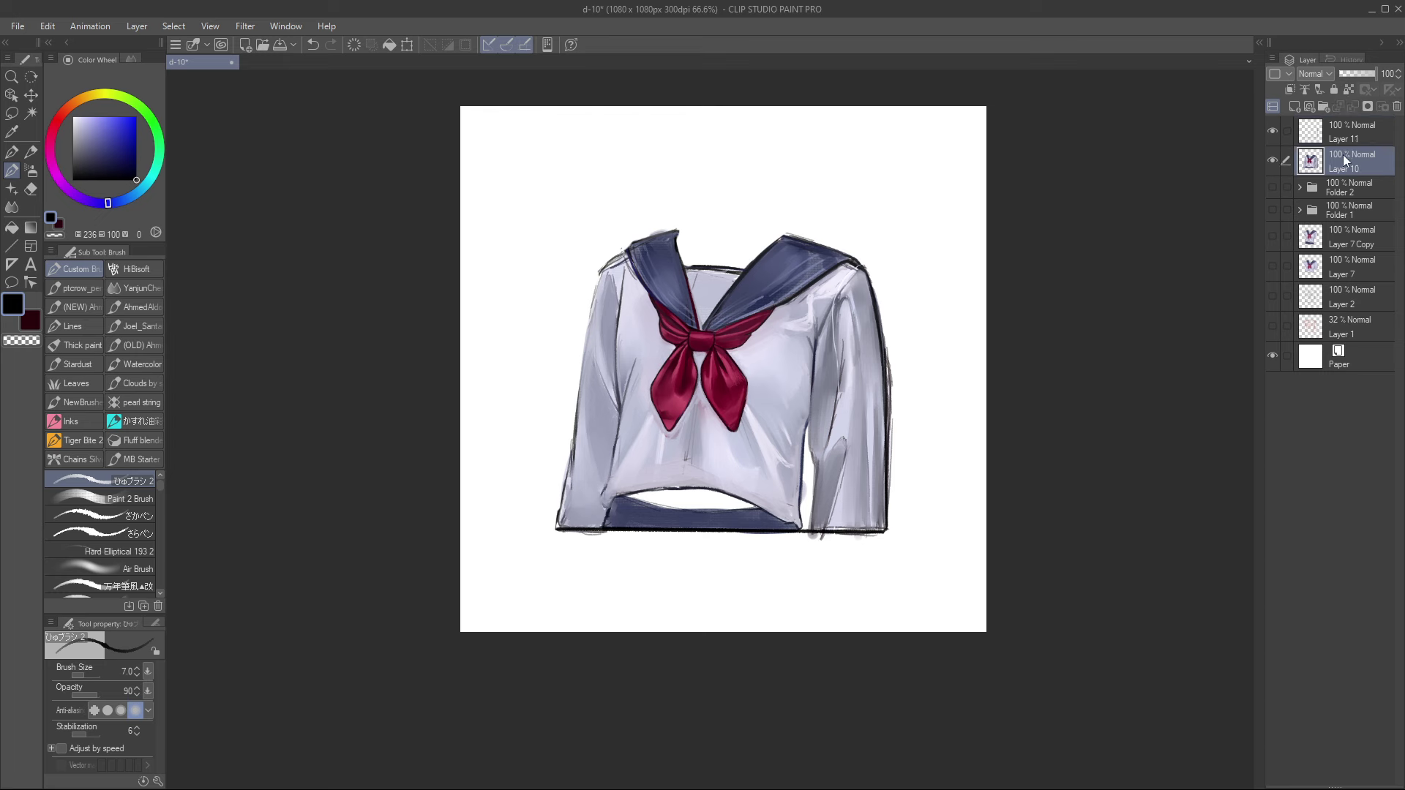
key(e)
drag(580, 539, 590, 538)
mouse_move(806, 544)
mouse_down()
mouse_move(854, 538)
mouse_move(805, 539)
mouse_up()
drag(883, 287, 887, 530)
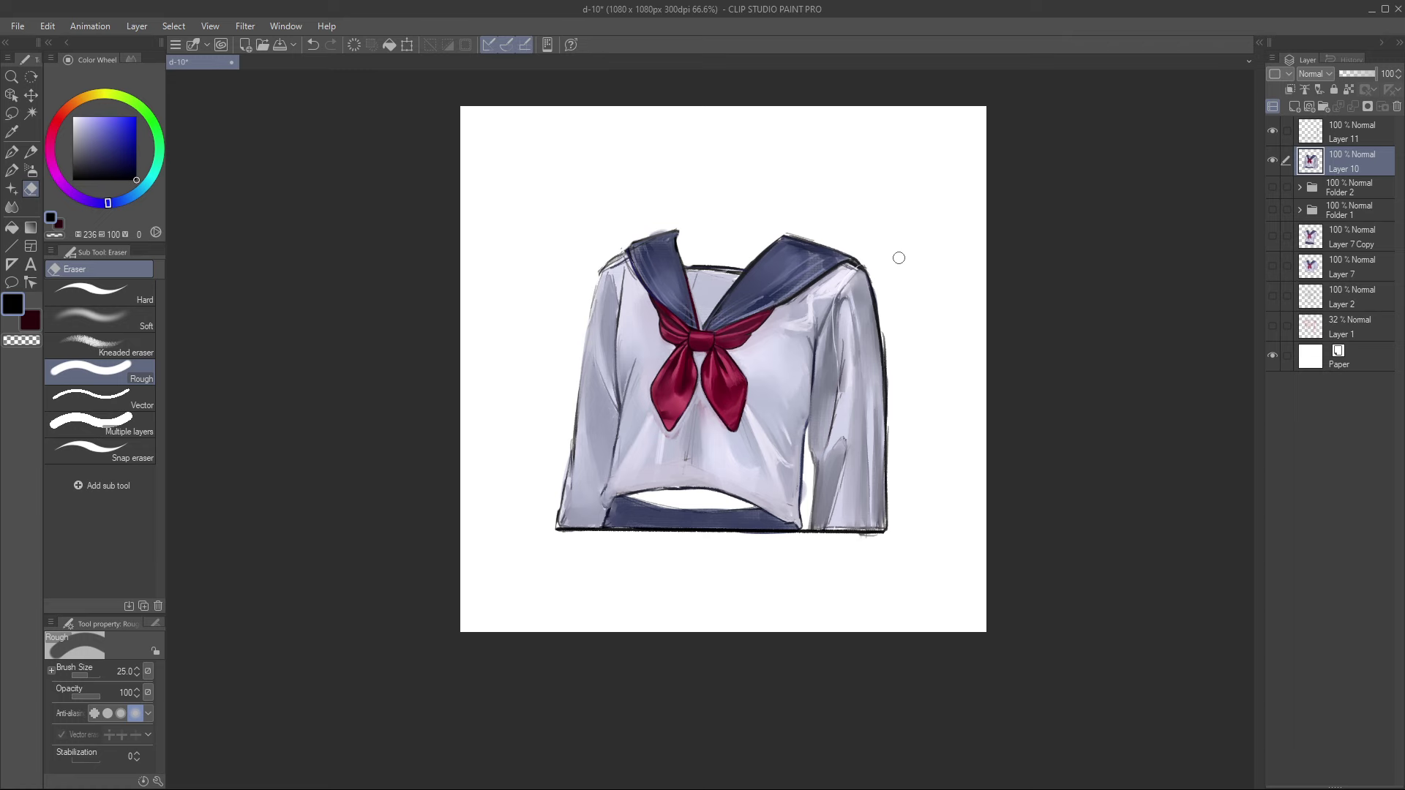
Step: Cut the bottom line out of Layer 11 with a lasso selection, paste it on its own layer and lock that layer
click(1337, 138)
key(m)
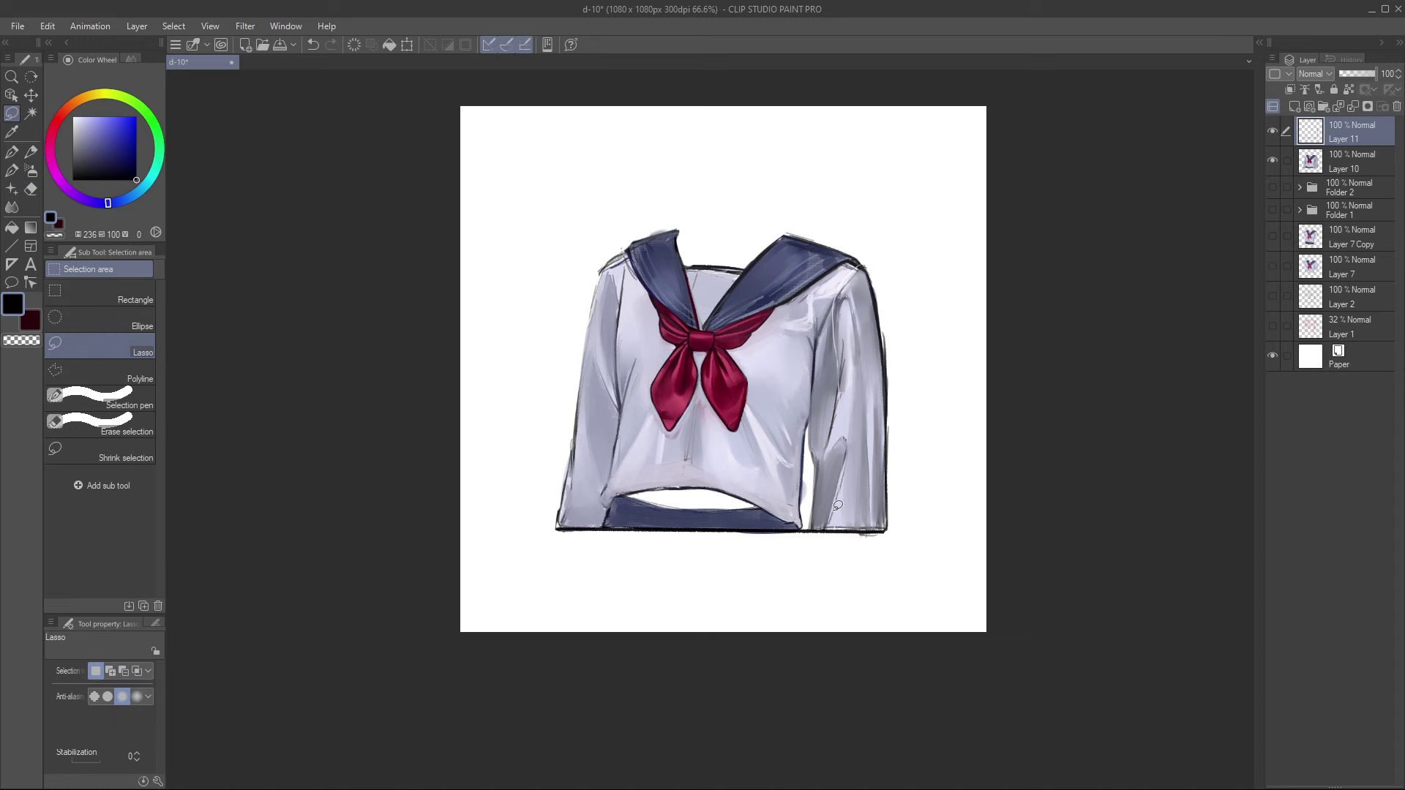
mouse_move(833, 504)
mouse_down()
mouse_move(878, 515)
mouse_move(515, 534)
mouse_move(618, 439)
mouse_up()
key(ctrl+x)
key(ctrl+v)
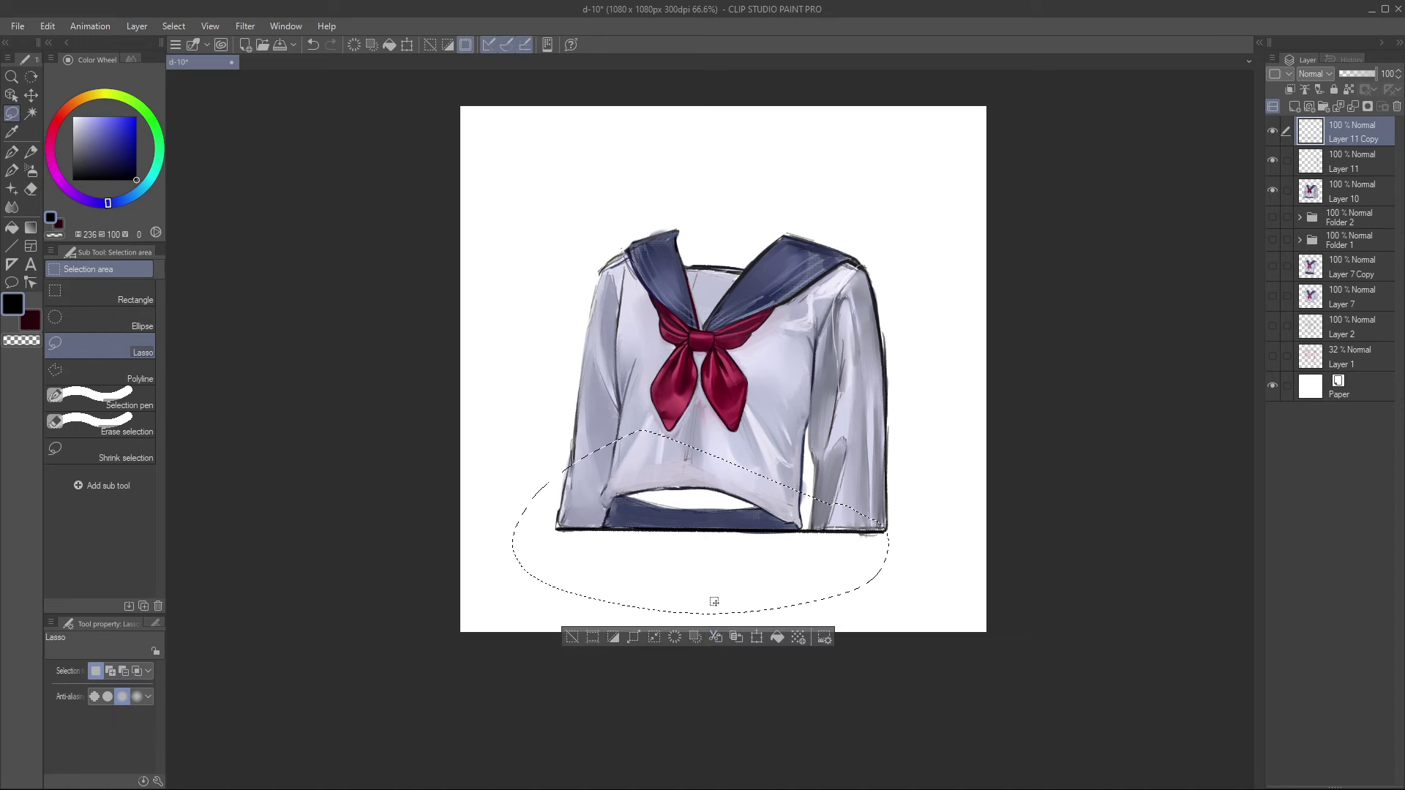
key(ctrl+d)
click(1334, 90)
Step: Merge Layer 11 with Layer 10 and erase the leftover lines outside the right sleeve with the Rough eraser
click(1342, 155)
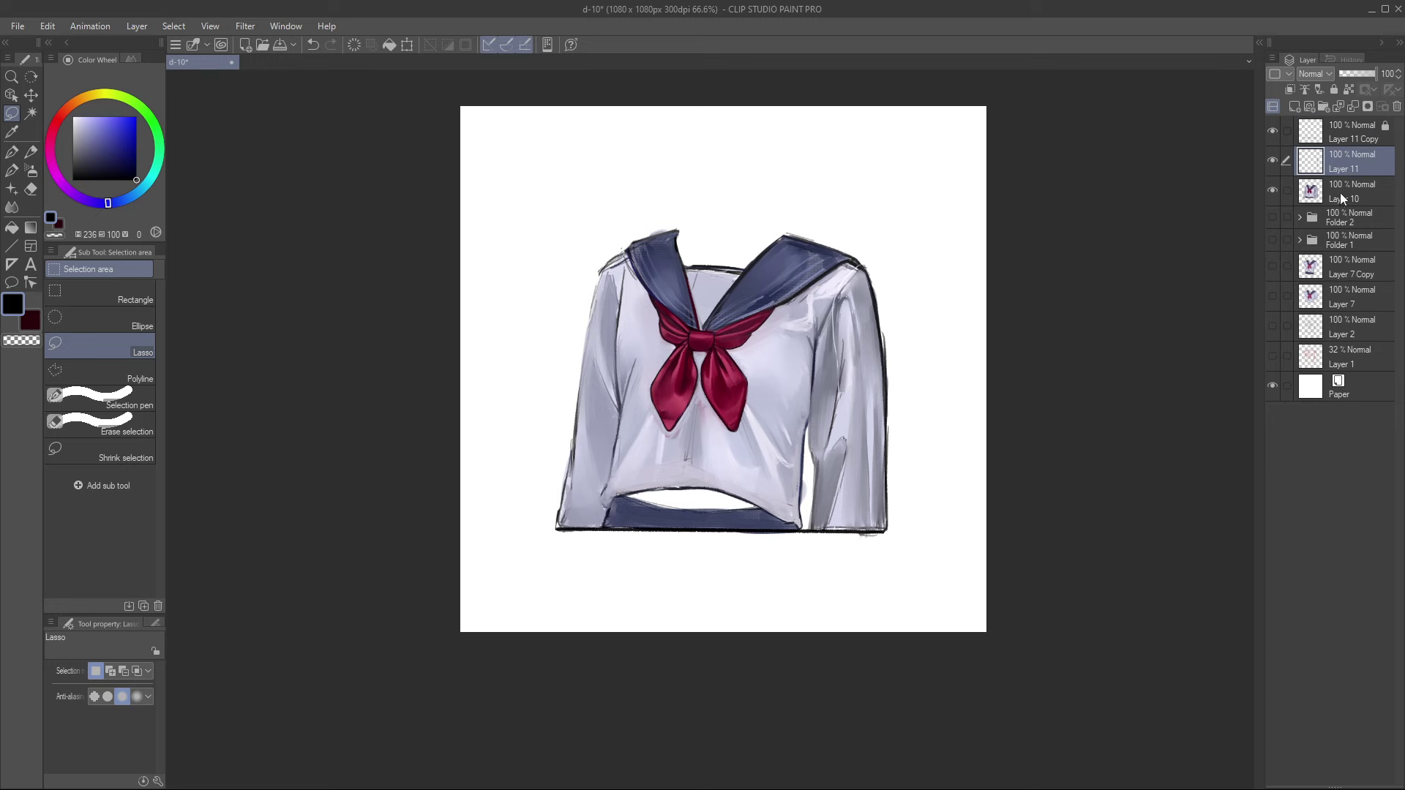
key(ctrl+e)
key(e)
drag(884, 292, 894, 405)
drag(886, 334, 894, 445)
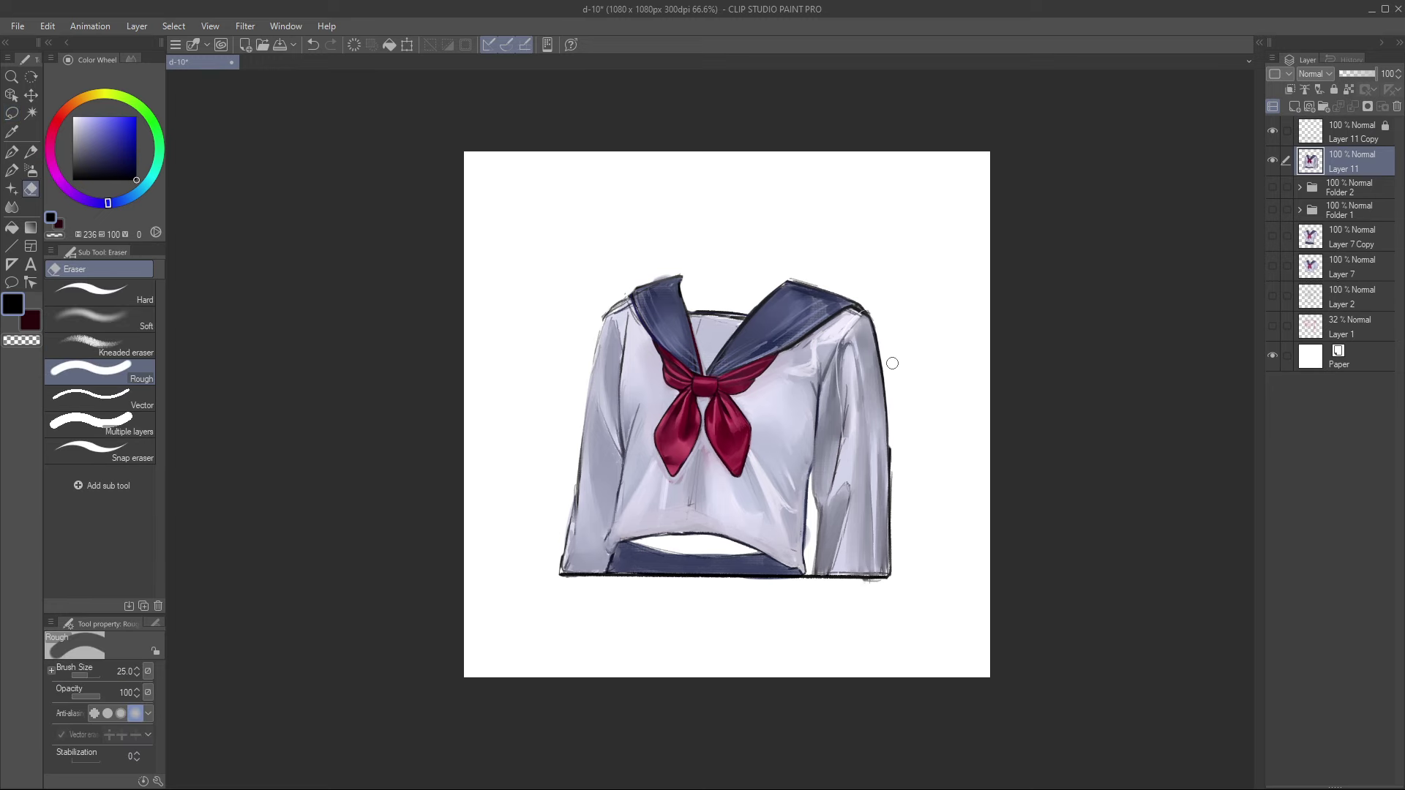
mouse_move(893, 363)
mouse_down()
mouse_move(896, 468)
mouse_move(892, 404)
mouse_move(895, 428)
mouse_up()
drag(896, 382, 897, 484)
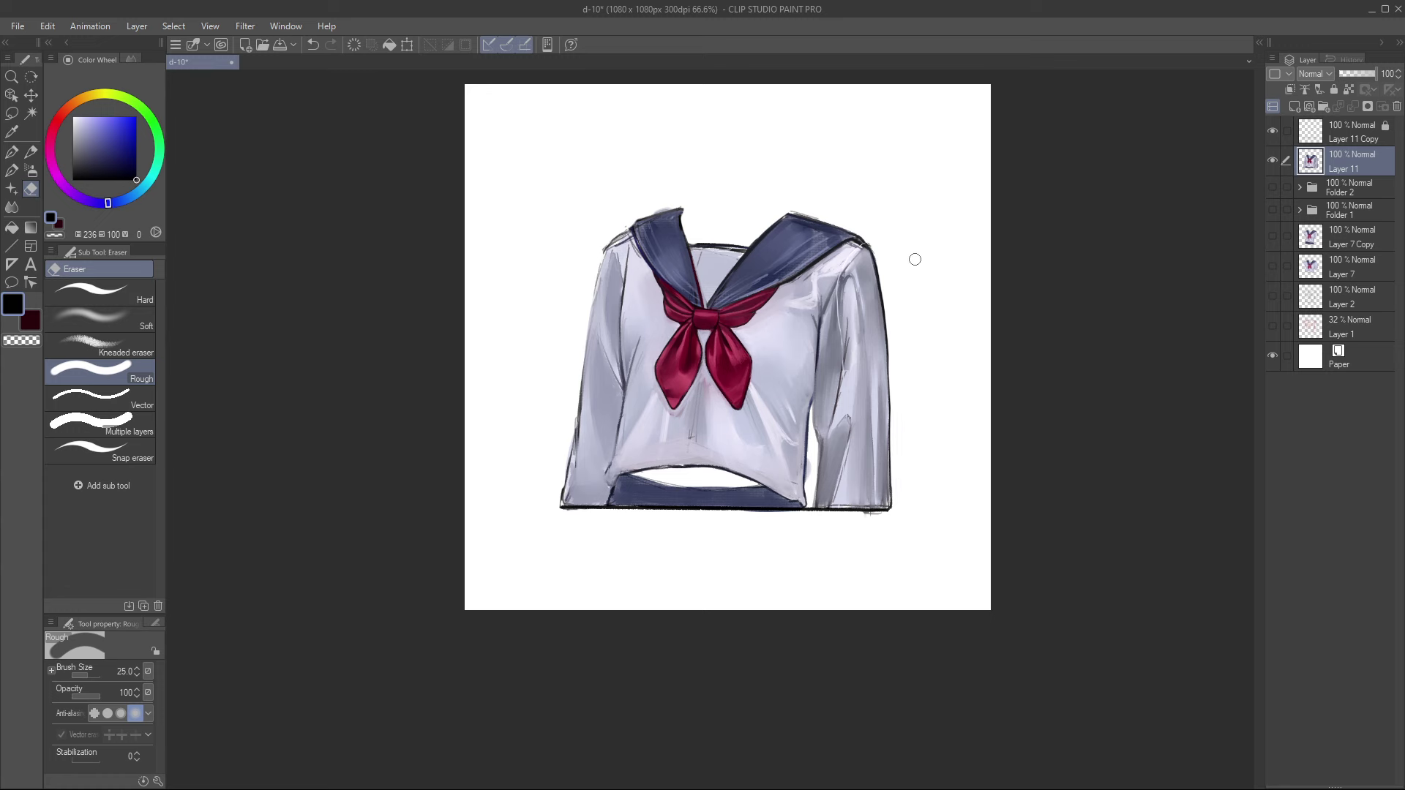
drag(671, 423, 684, 483)
key(k)
key(b)
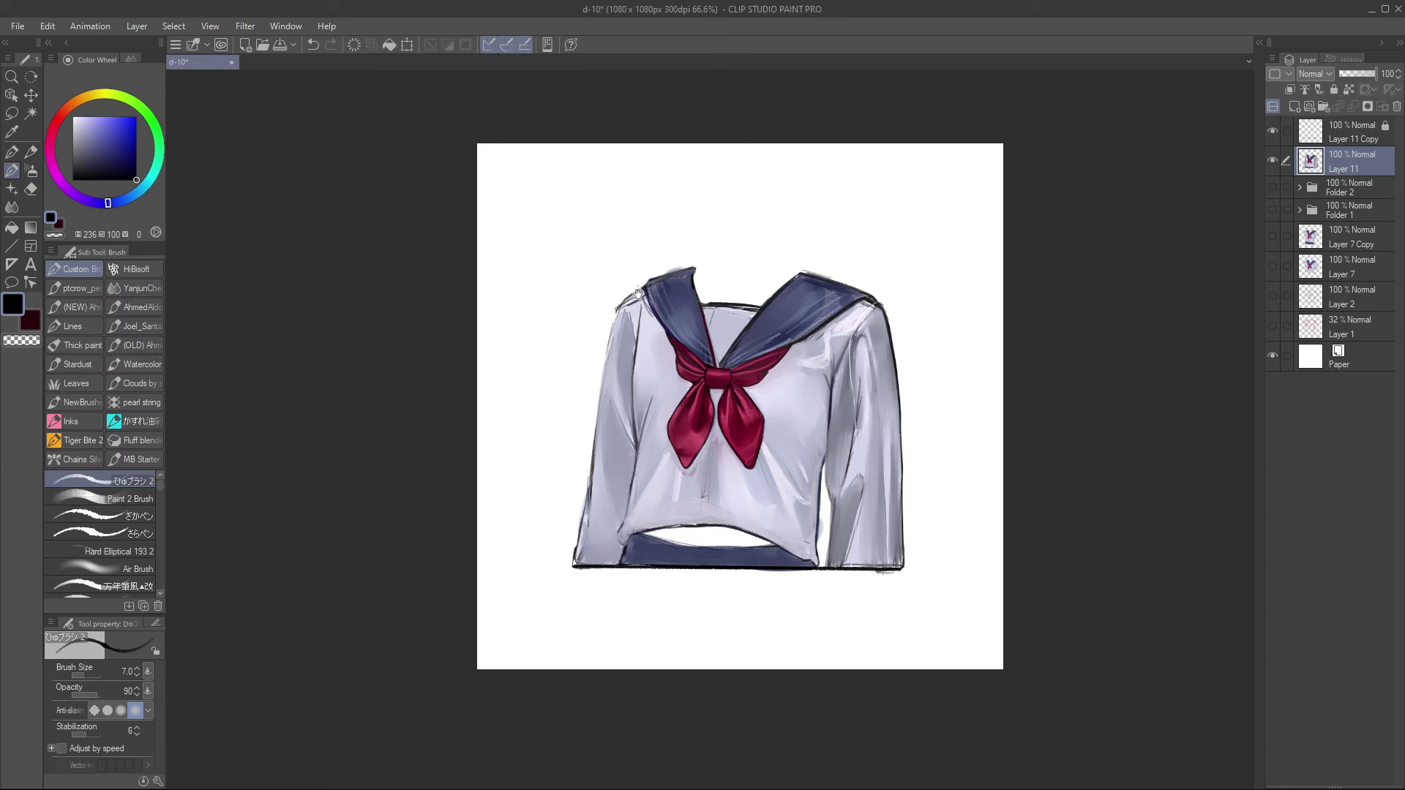
drag(632, 304, 633, 315)
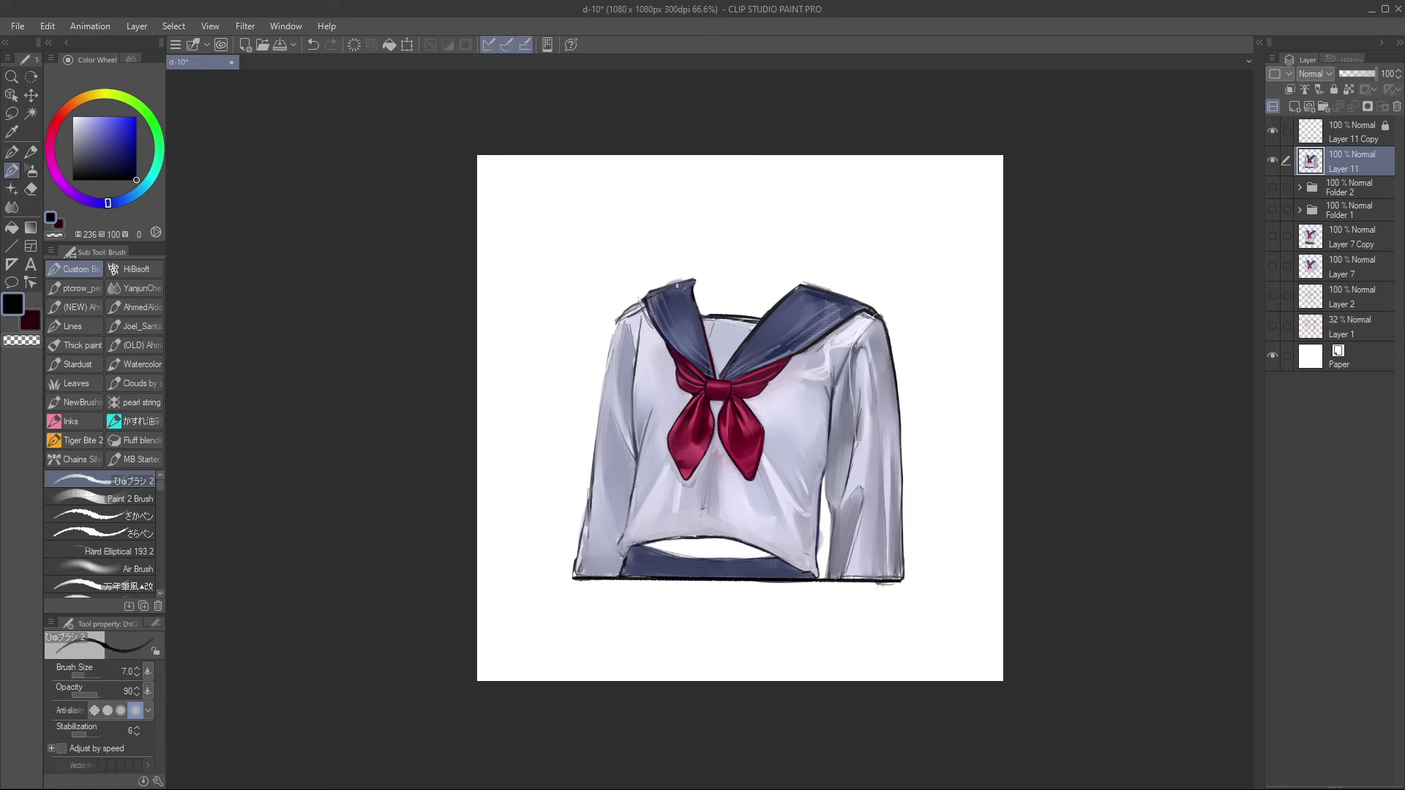
mouse_move(643, 301)
mouse_down()
mouse_move(615, 338)
mouse_move(617, 321)
mouse_up()
key(ctrl+z)
key(ctrl+z)
key(ctrl+z)
key(ctrl+z)
key(ctrl+z)
drag(588, 384, 560, 430)
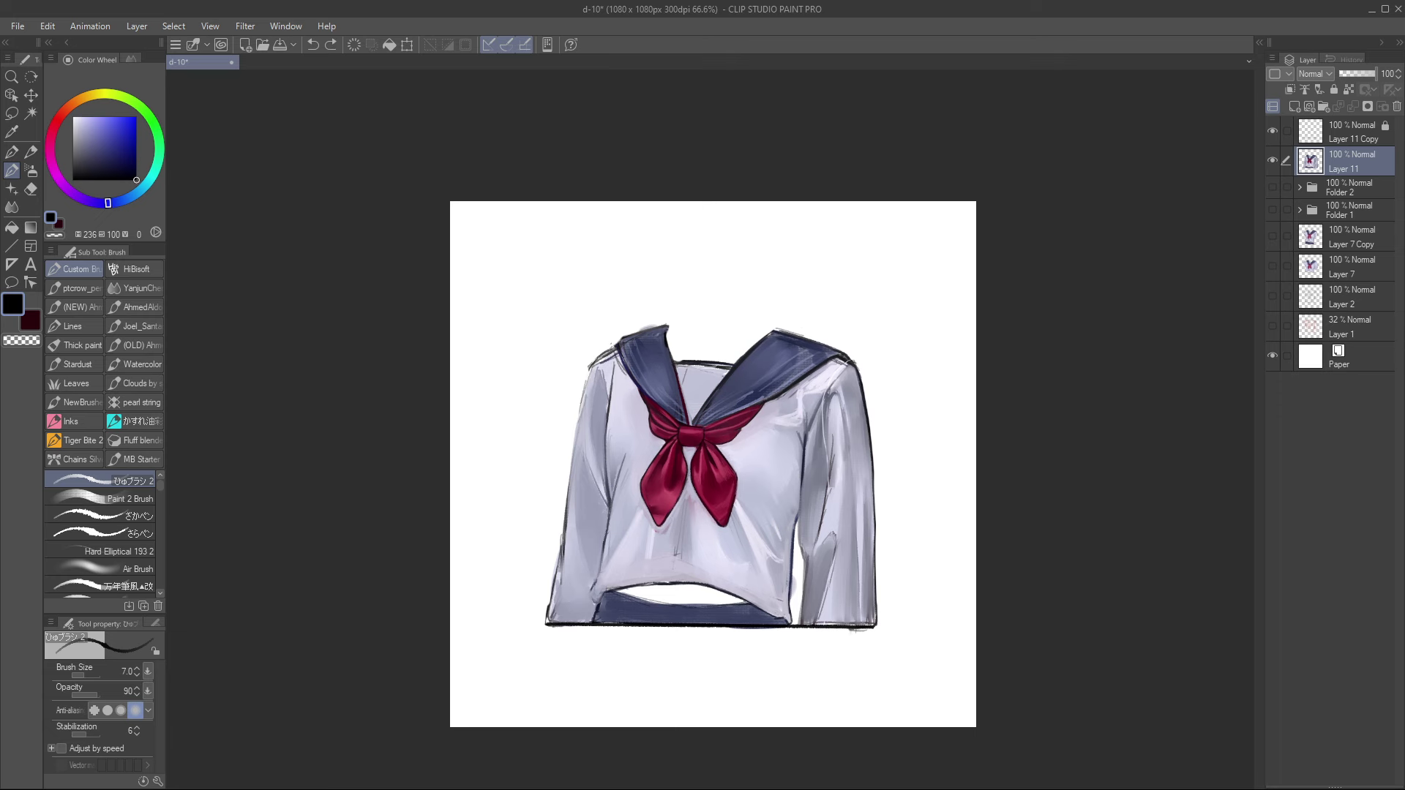
drag(756, 467, 768, 455)
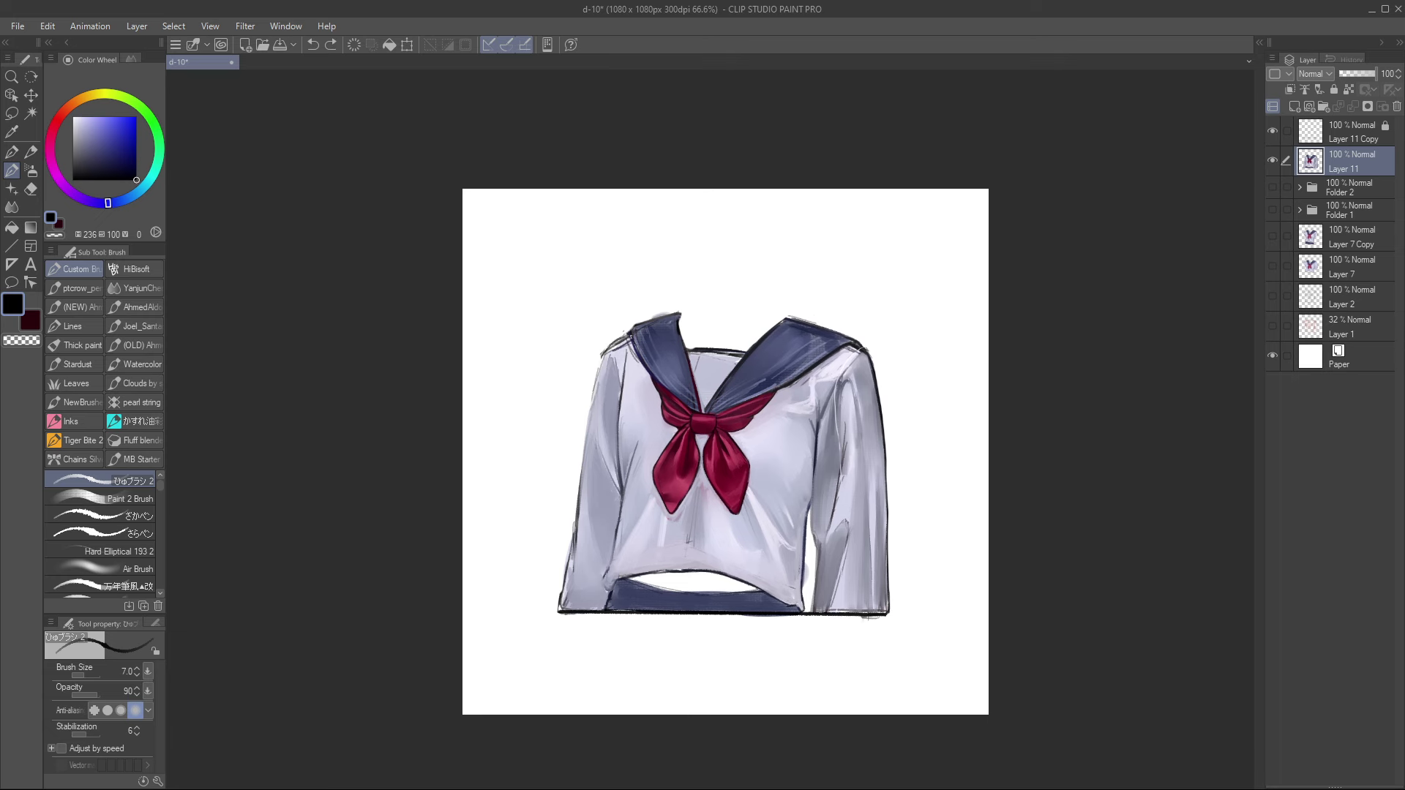
Step: Ink the outer outline of the left shoulder and sleeve down toward the cuff in black at size 7
mouse_move(630, 337)
mouse_down()
mouse_move(601, 359)
mouse_move(585, 442)
mouse_up()
key(ctrl+z)
key(ctrl+z)
drag(600, 364, 579, 505)
key(ctrl+z)
mouse_move(588, 425)
mouse_down()
mouse_move(579, 502)
mouse_move(589, 441)
mouse_up()
drag(589, 417, 571, 522)
key(e)
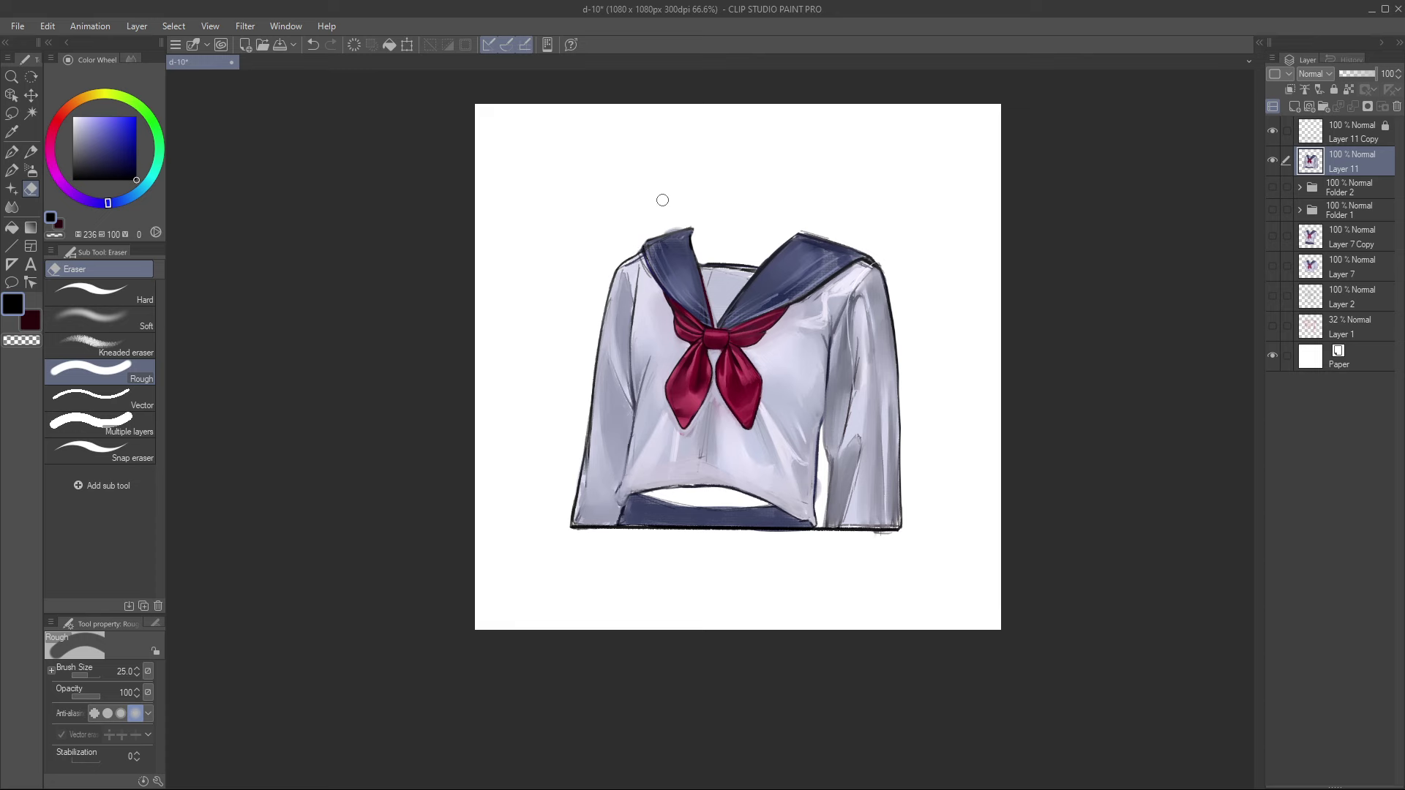
Step: Rotate the canvas, erase the rough lines around the top of the left collar, and reset the rotation
key(r)
mouse_move(771, 152)
mouse_down()
mouse_move(753, 147)
mouse_move(482, 334)
mouse_up()
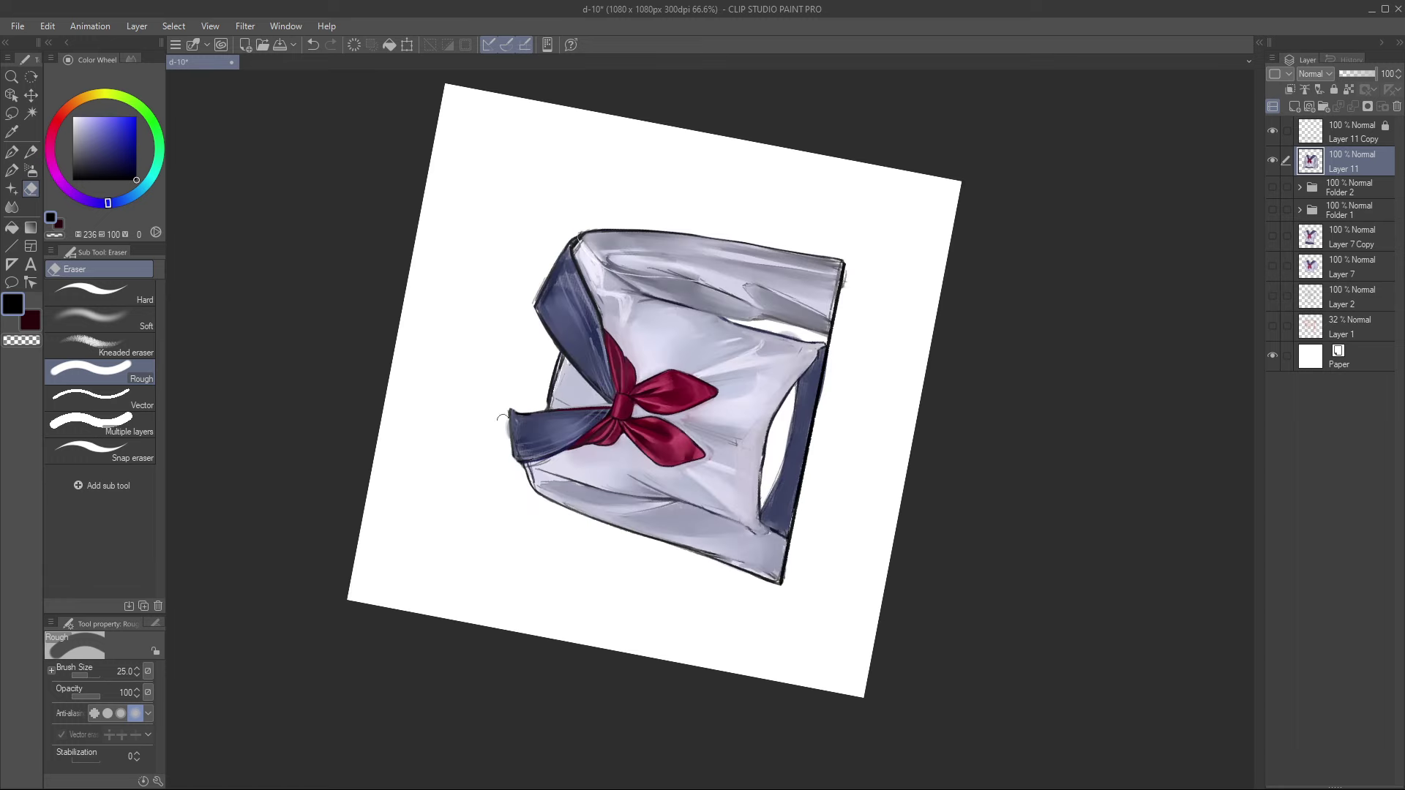
drag(502, 419, 512, 458)
drag(503, 404, 515, 472)
key(ctrl+at)
key(space)
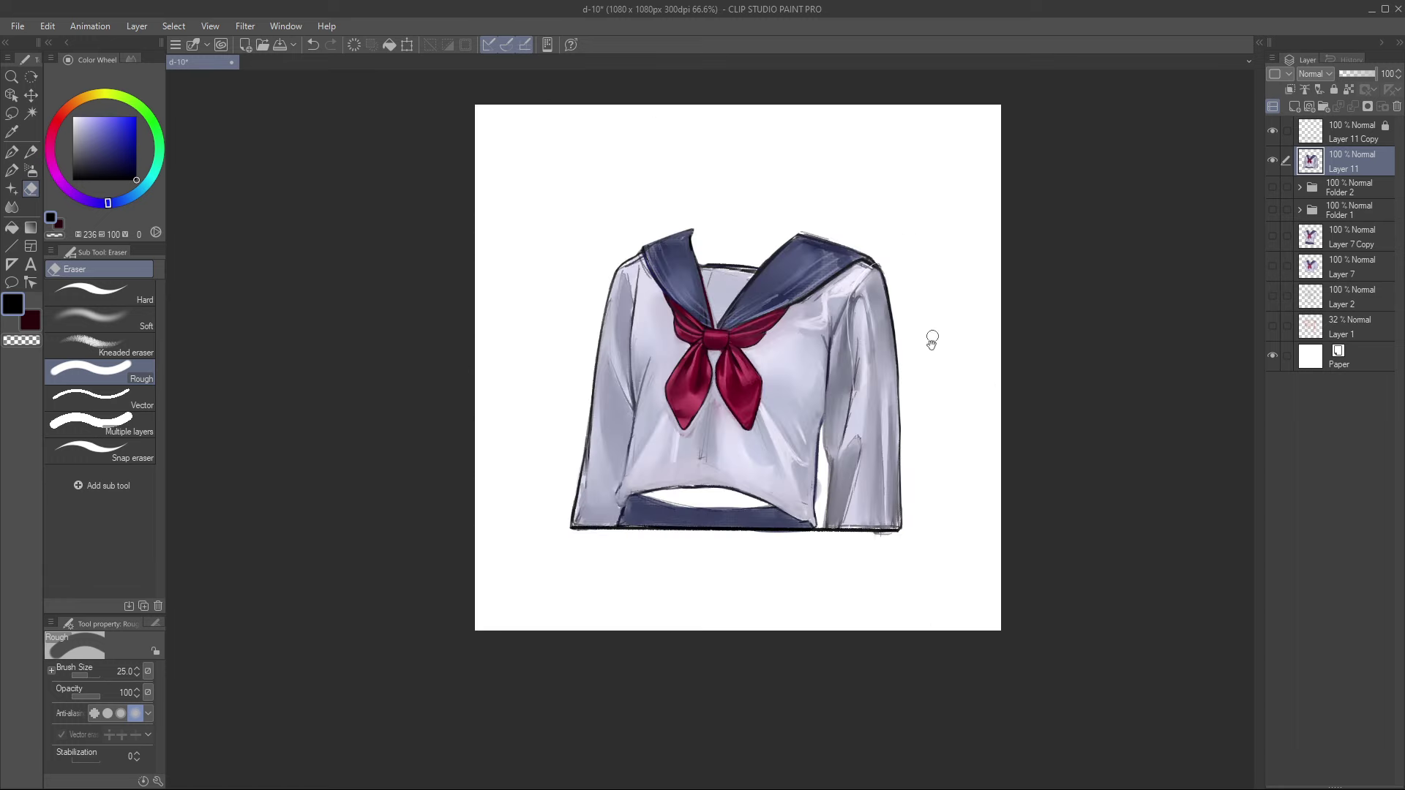
Step: Clean up the outline along the upper edge of the right collar flap on the rotated canvas
drag(914, 284, 850, 406)
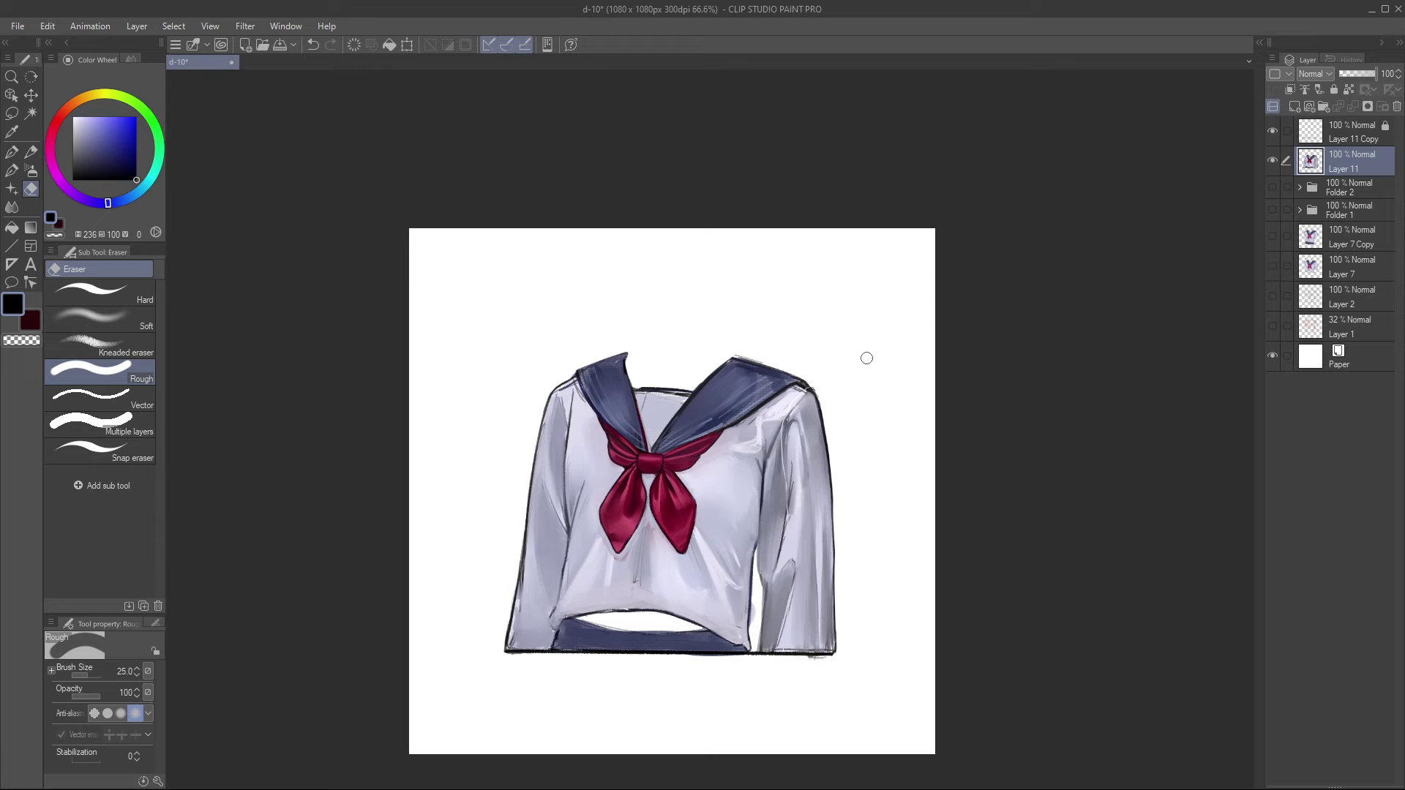
mouse_move(865, 351)
mouse_down()
mouse_move(649, 276)
mouse_move(634, 355)
mouse_up()
key(b)
key(e)
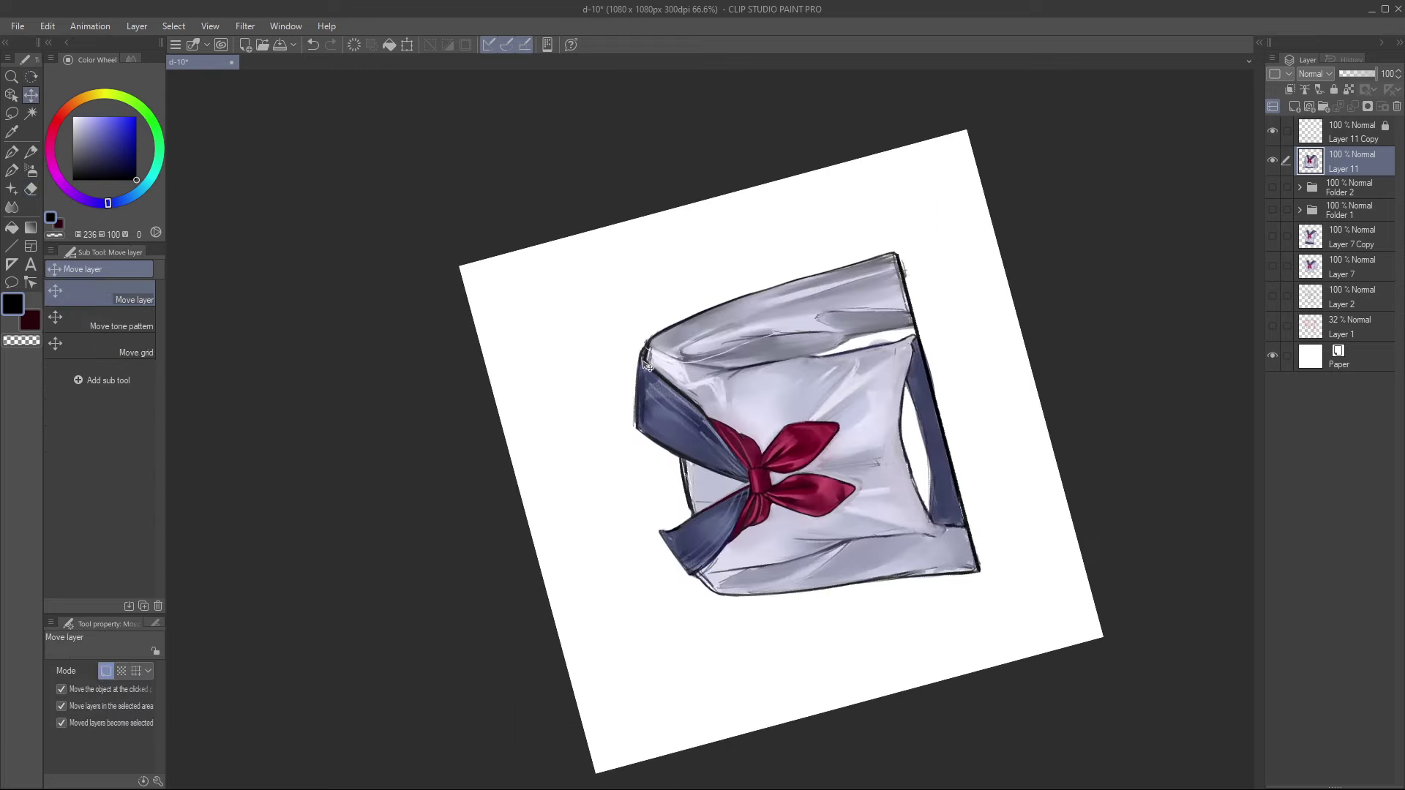
key(b)
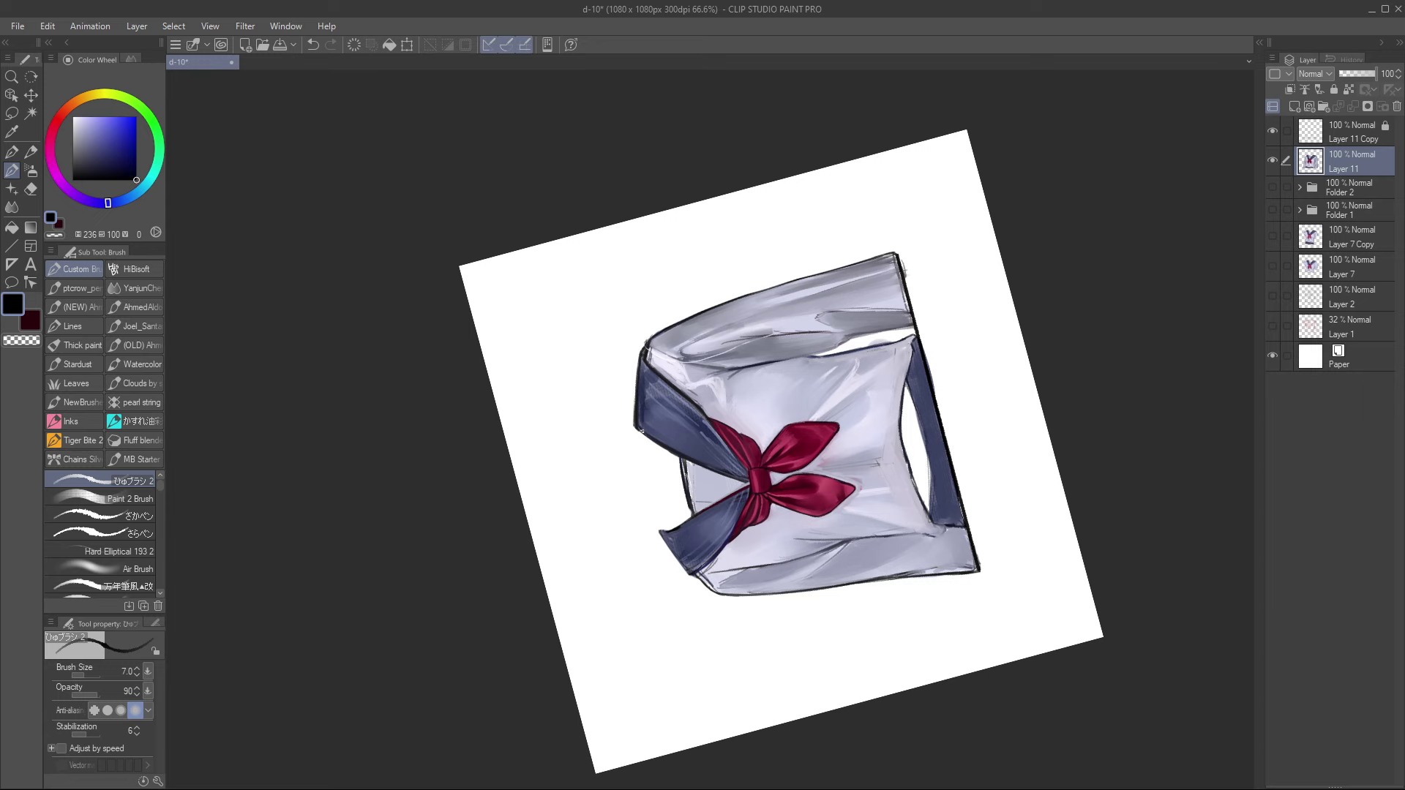
Step: Redraw the outer edge of the left collar from its tip to the shoulder in black on the rotated canvas
key(at)
key(r)
drag(813, 279, 586, 405)
key(b)
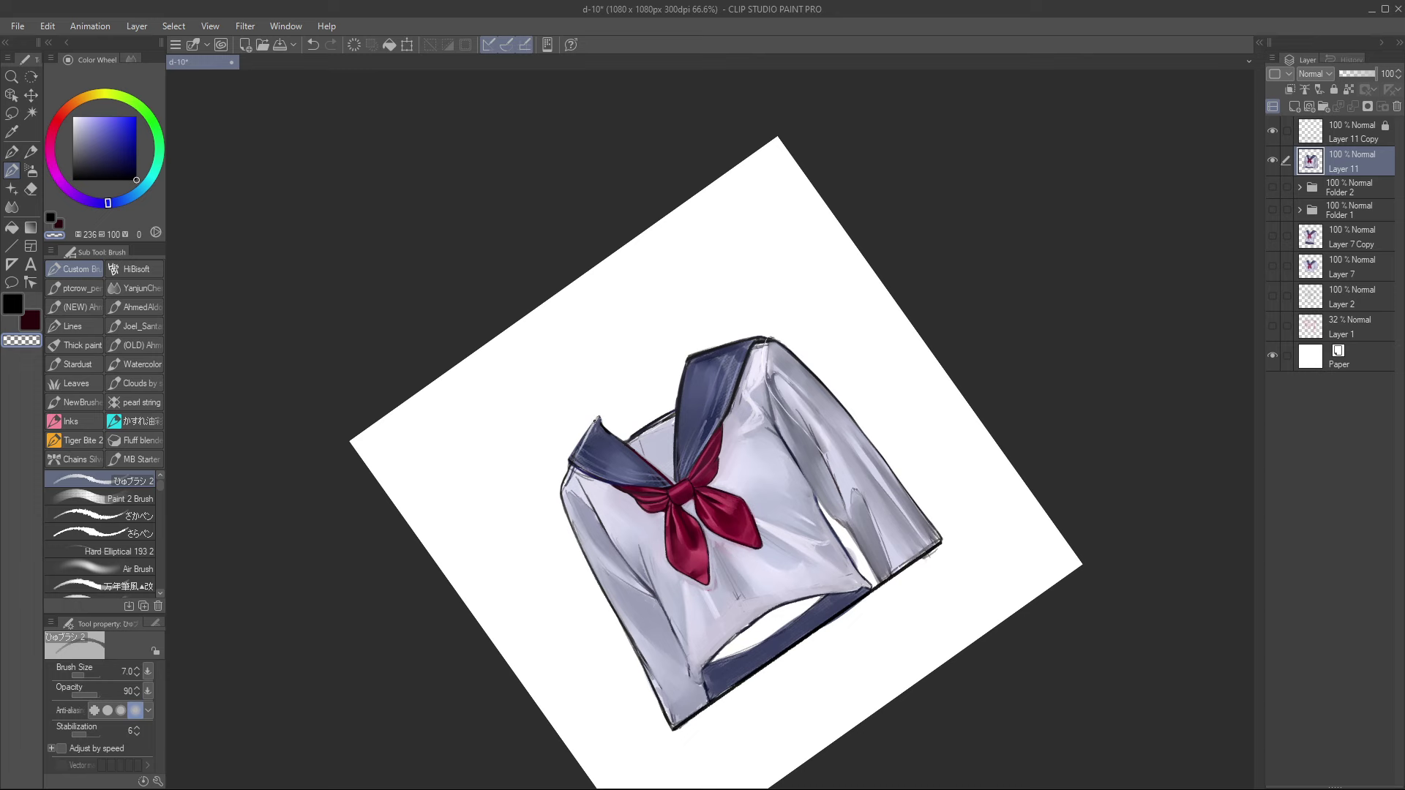
key(ctrl+z)
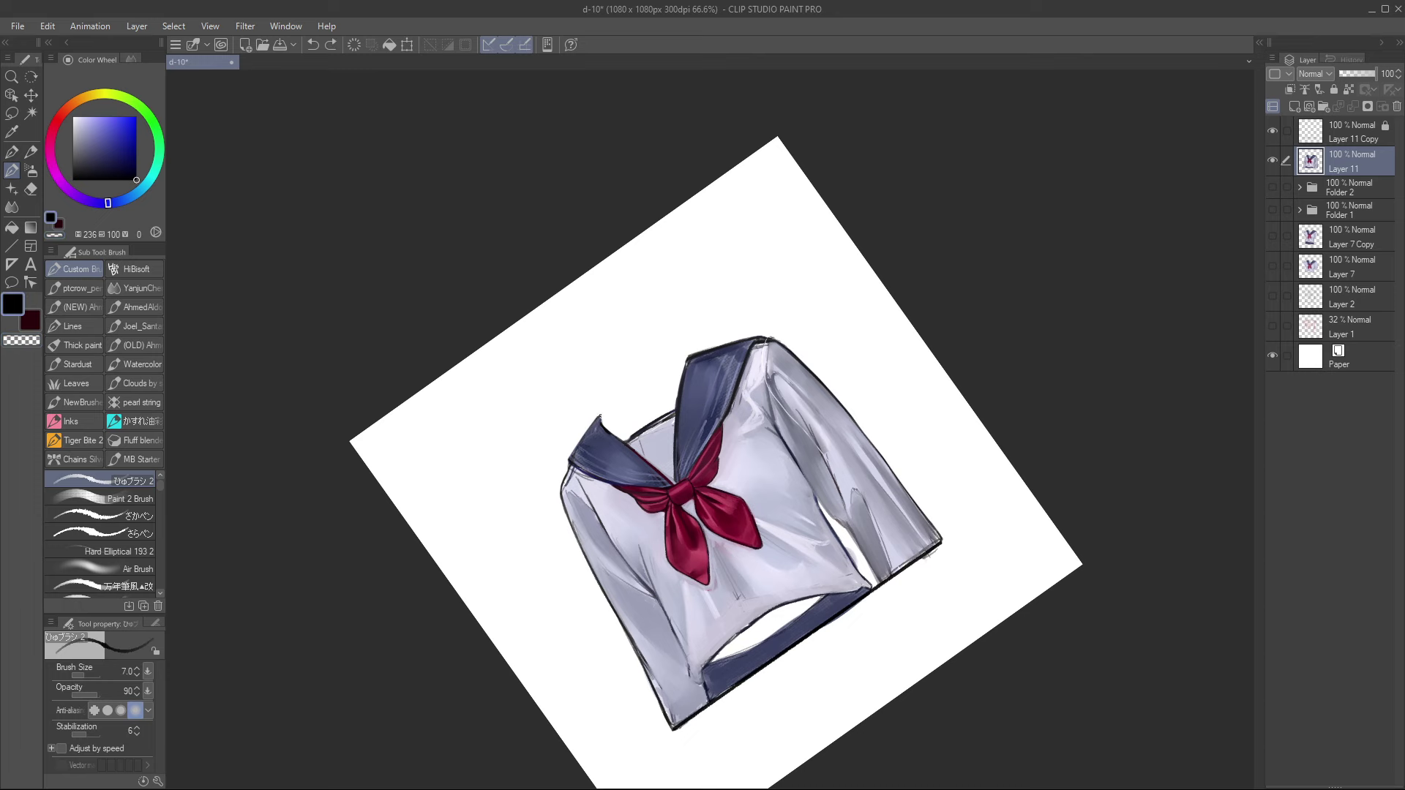
drag(597, 420, 570, 459)
key(e)
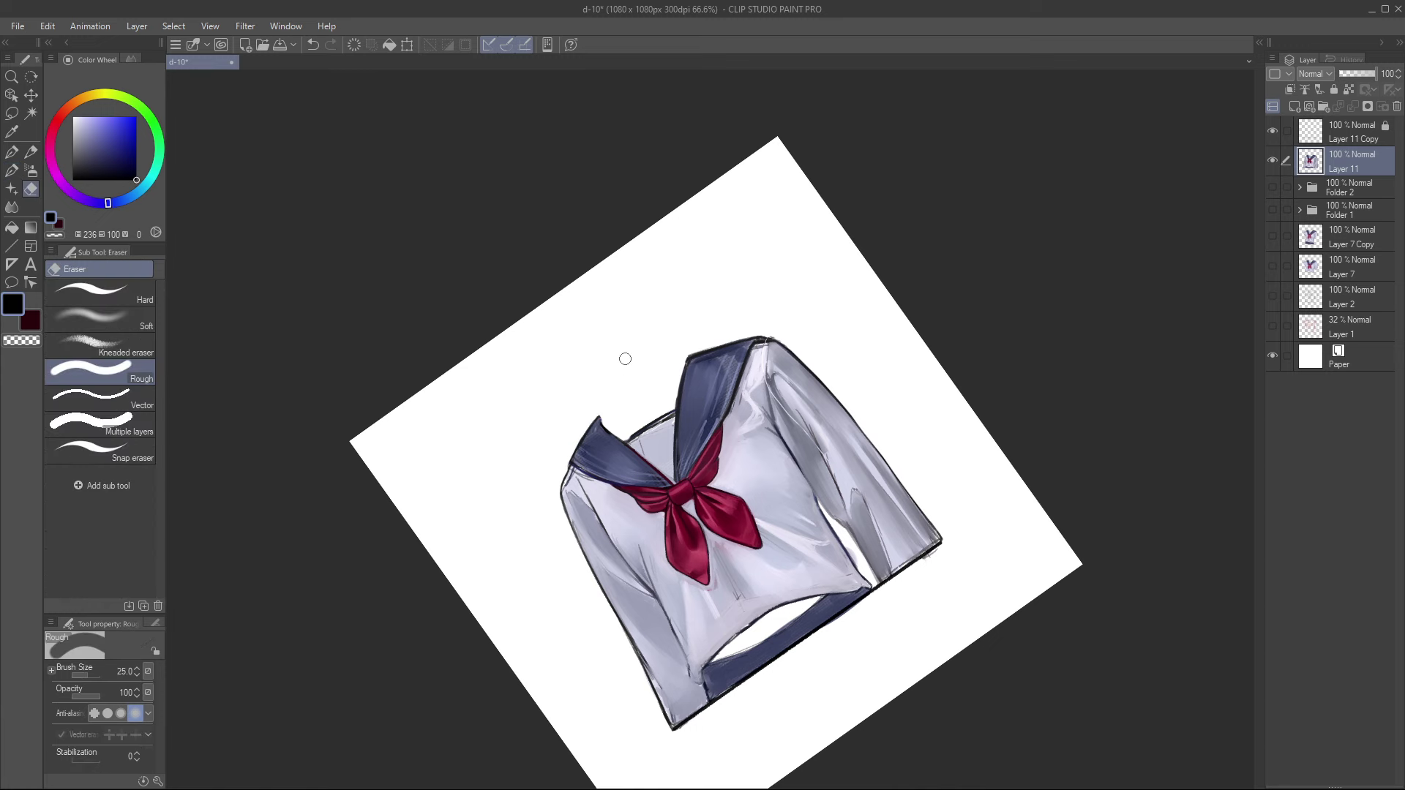
key(ctrl+at)
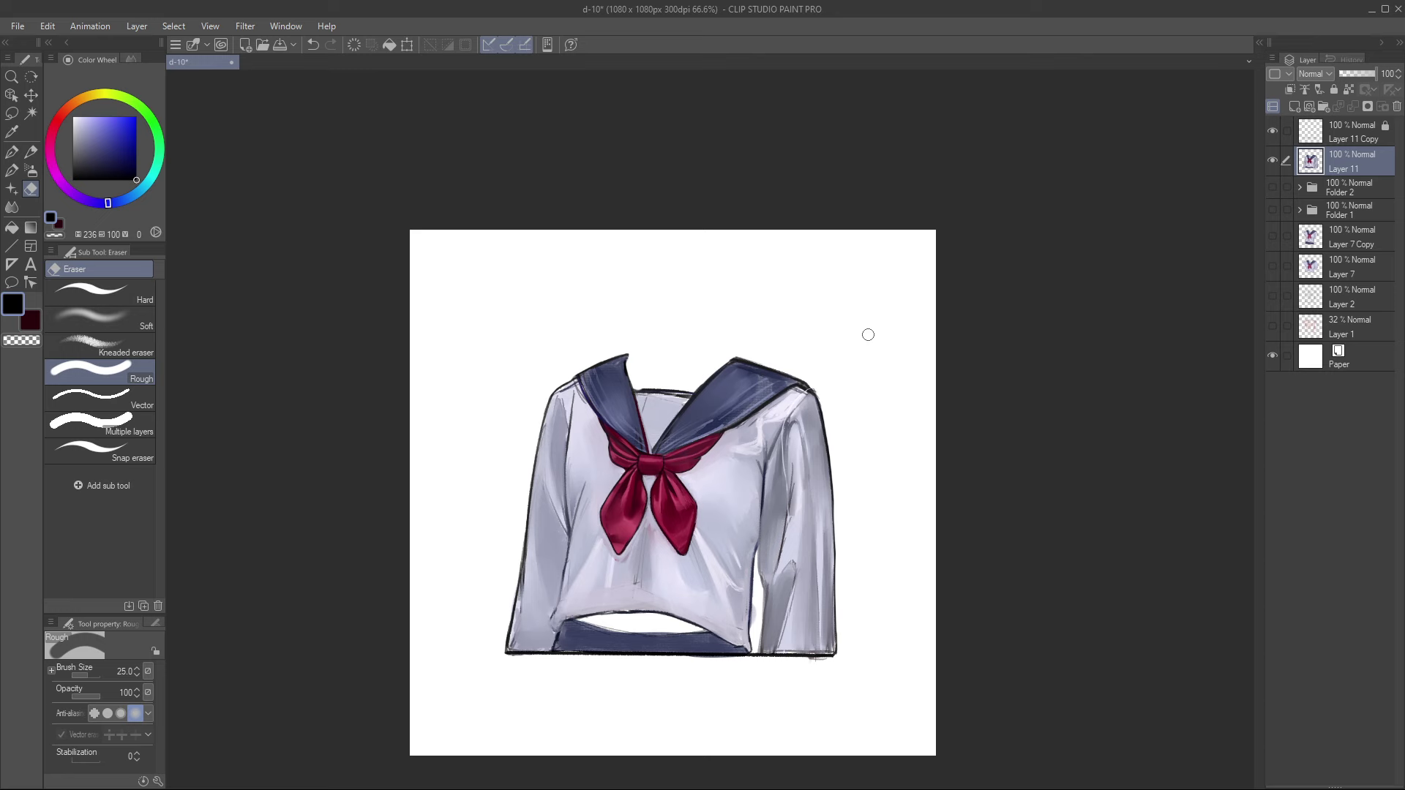
key(b)
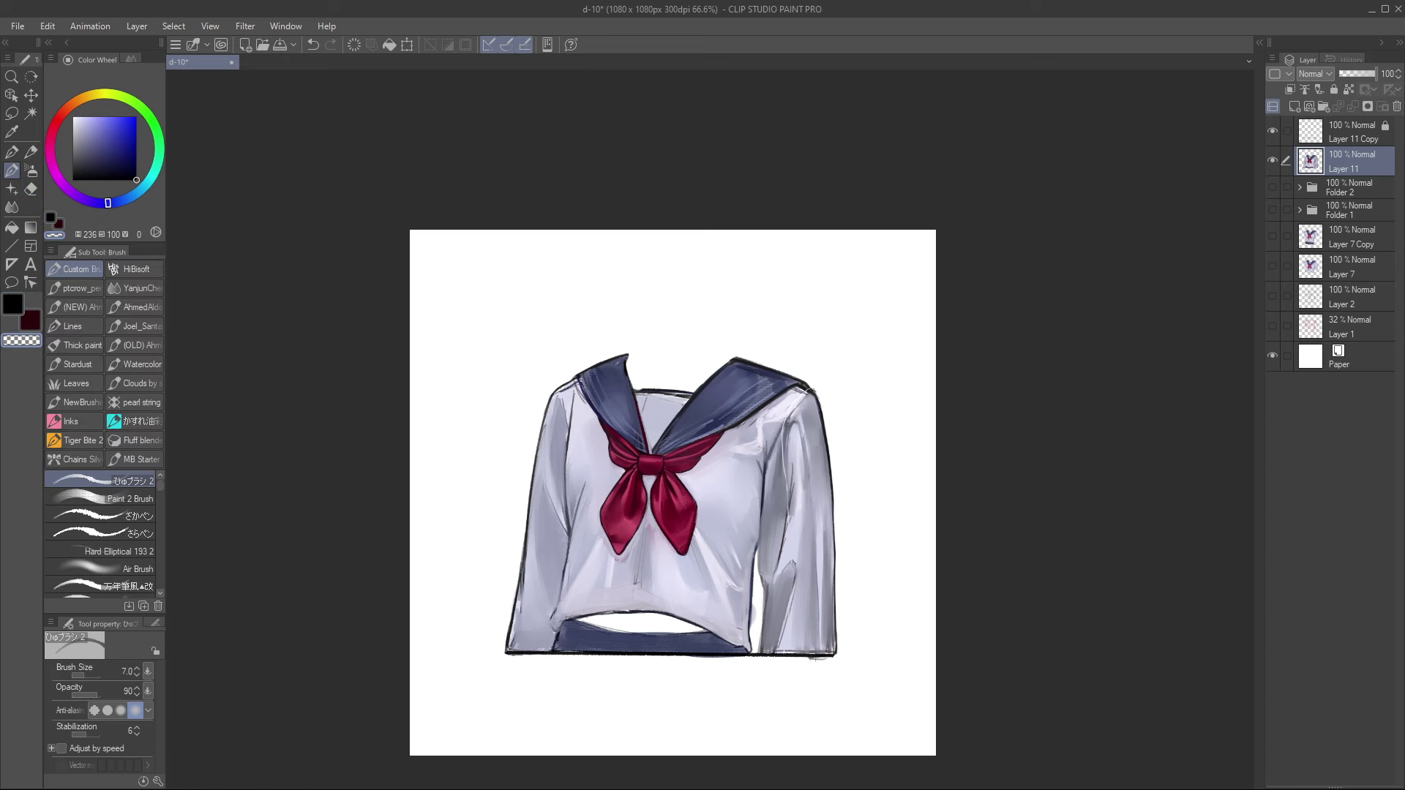
Step: Redraw the top outline of the left shoulder in black and erase the rough edge outside it
key(x)
key(x)
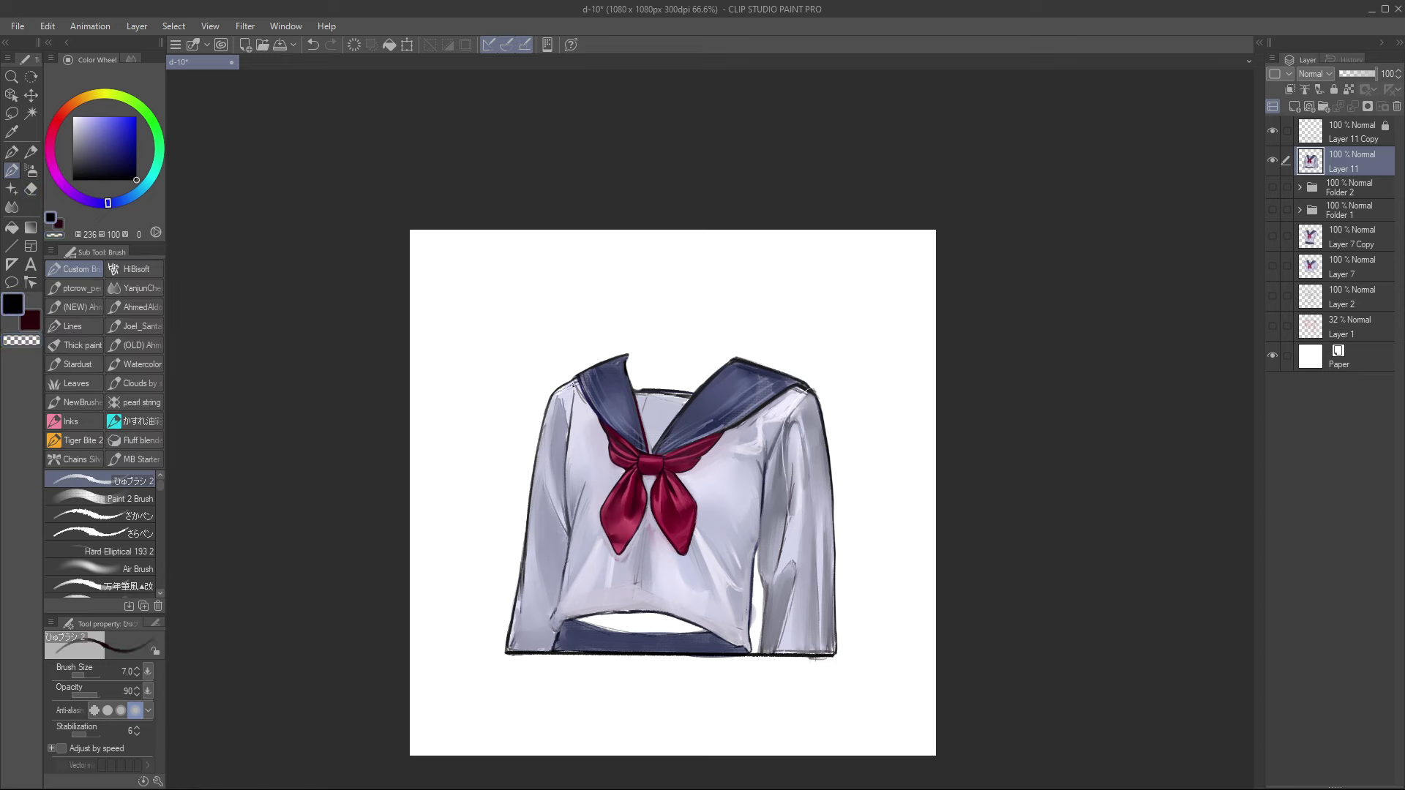
drag(554, 396, 577, 383)
key(e)
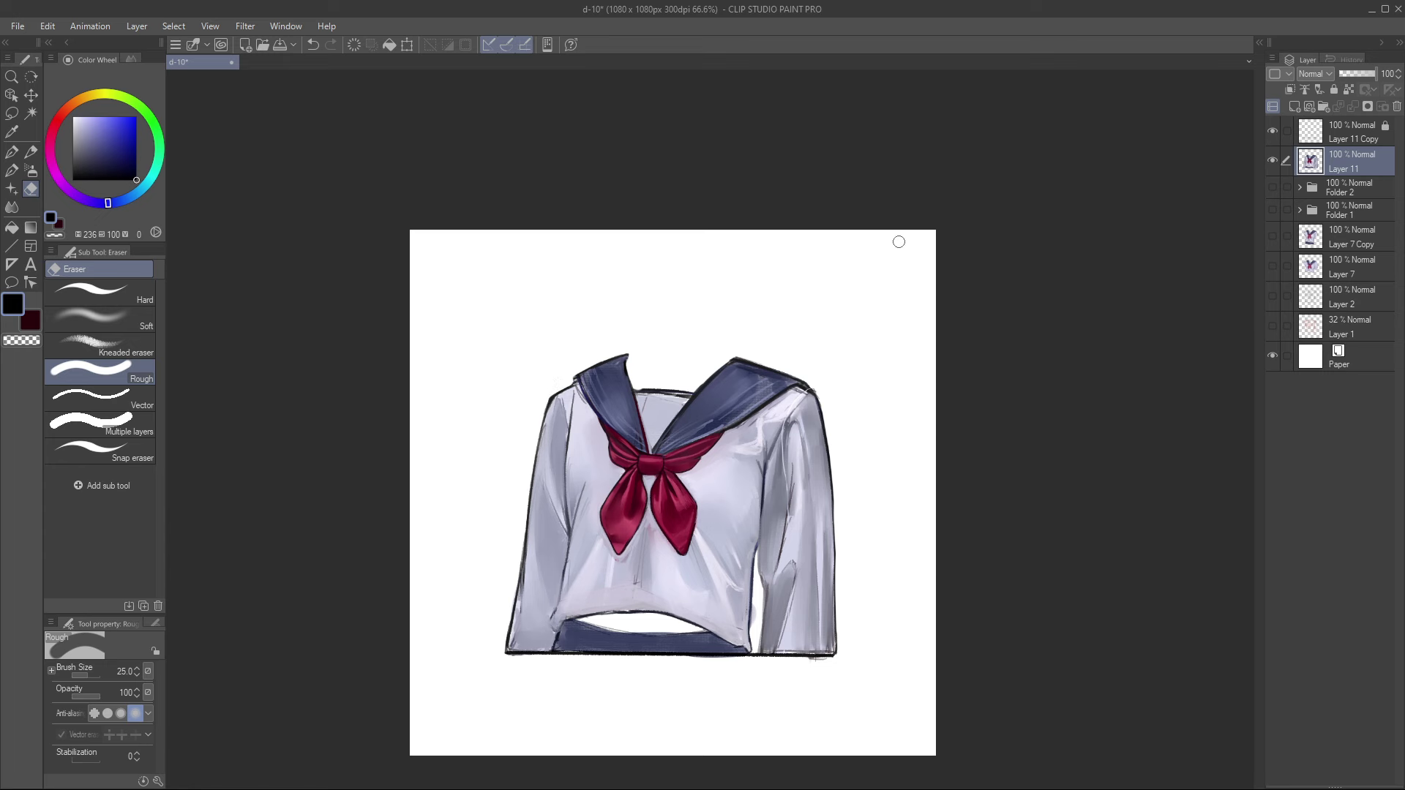
drag(561, 383, 651, 337)
Step: Sharpen the tip and inner edge of the left collar on the rotated canvas, and reset the rotation
key(r)
drag(858, 251, 648, 248)
key(k)
key(b)
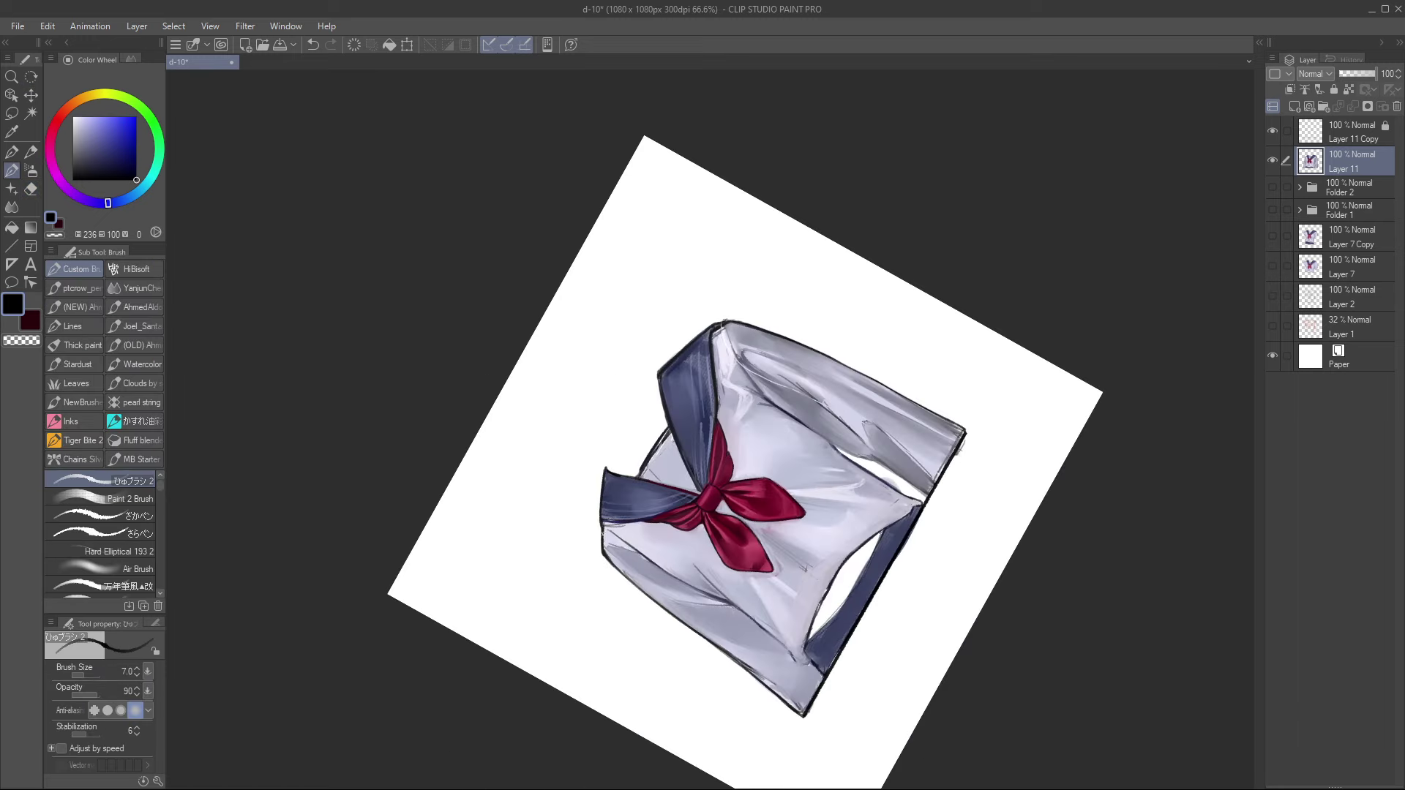
key(ctrl+at)
key(e)
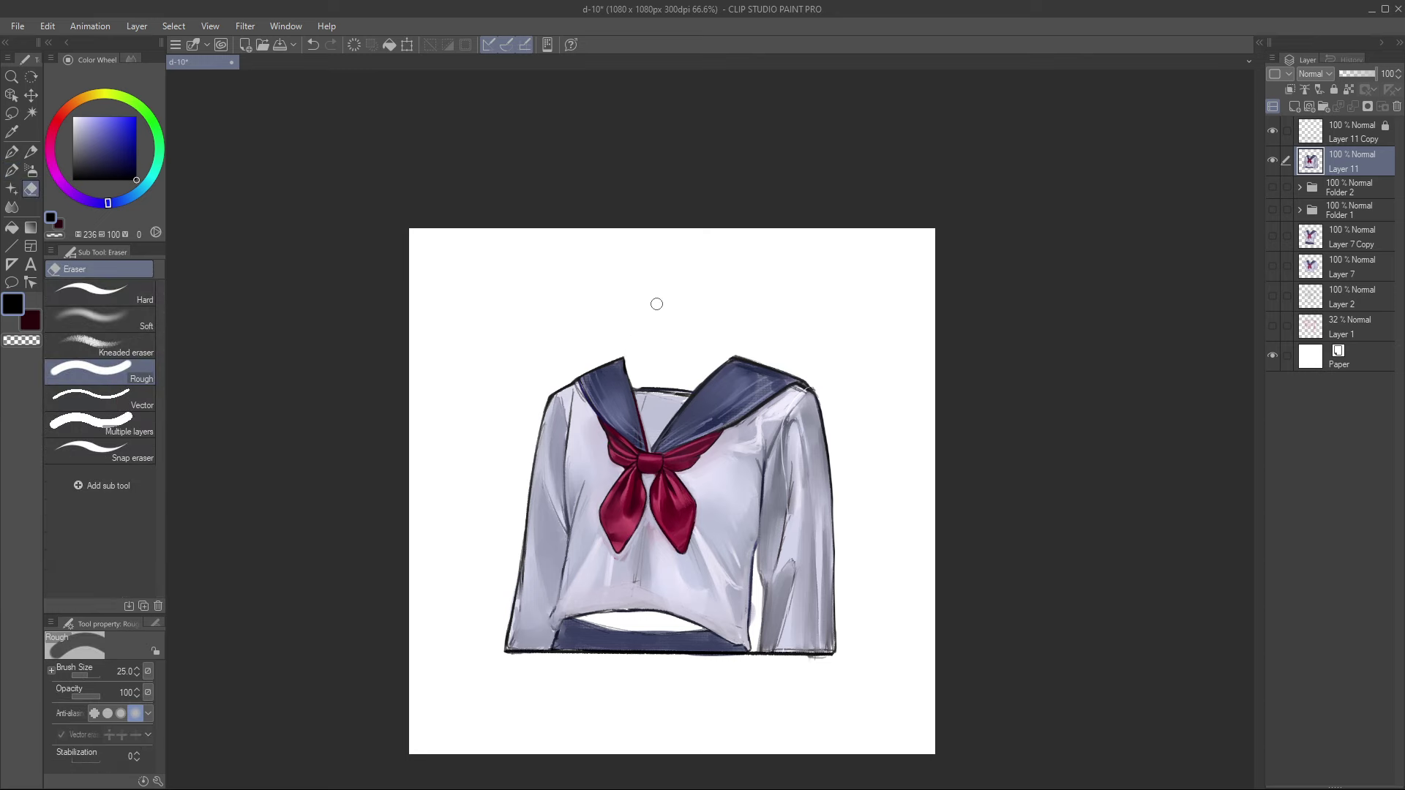
scroll(780, 498, down, 1)
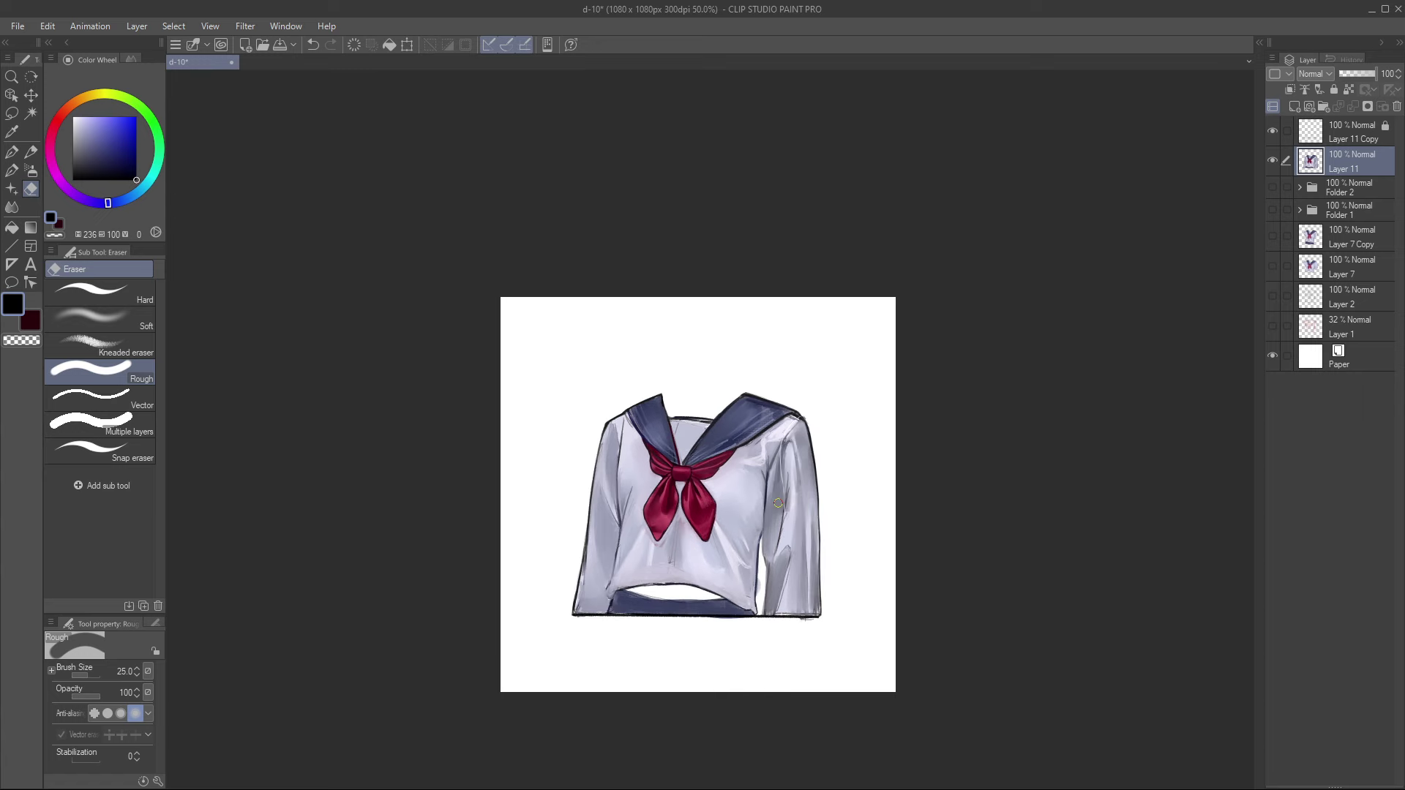
Step: Rotate the canvas, paint sampled pale lavender over the stray lines inside the back neckline, and reset the rotation
key(r)
drag(853, 411, 692, 273)
key(k)
key(b)
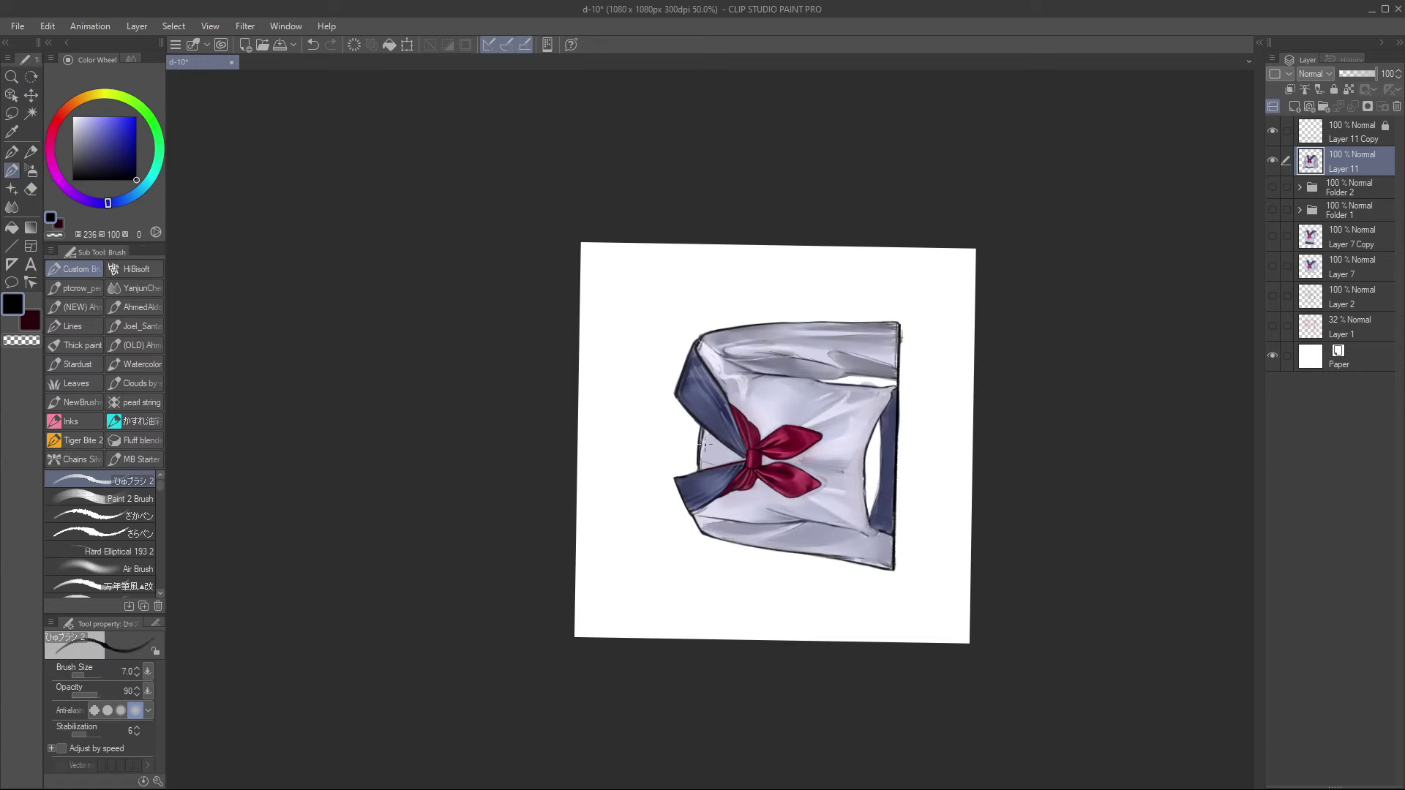
alt+click(709, 452)
drag(703, 433, 699, 464)
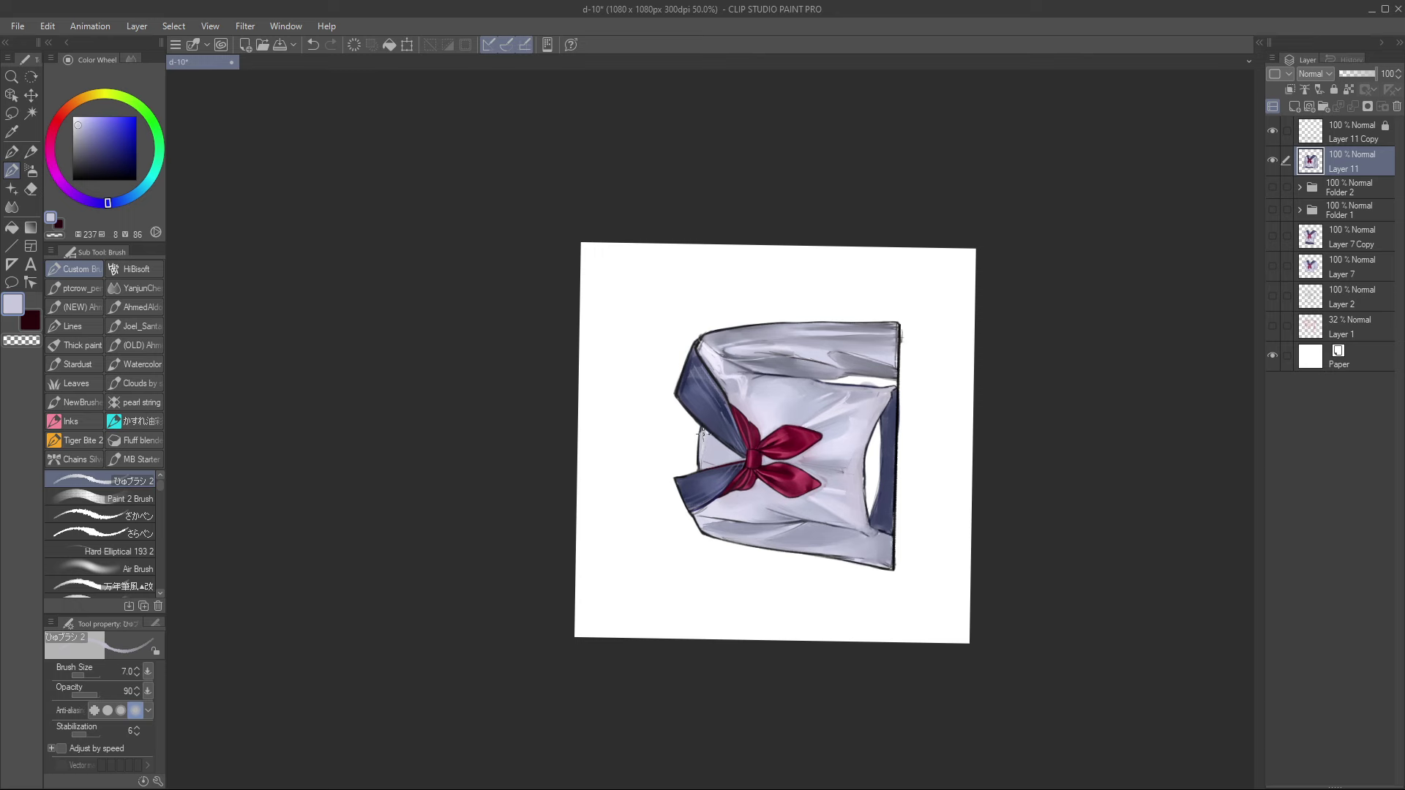
key(ctrl+@)
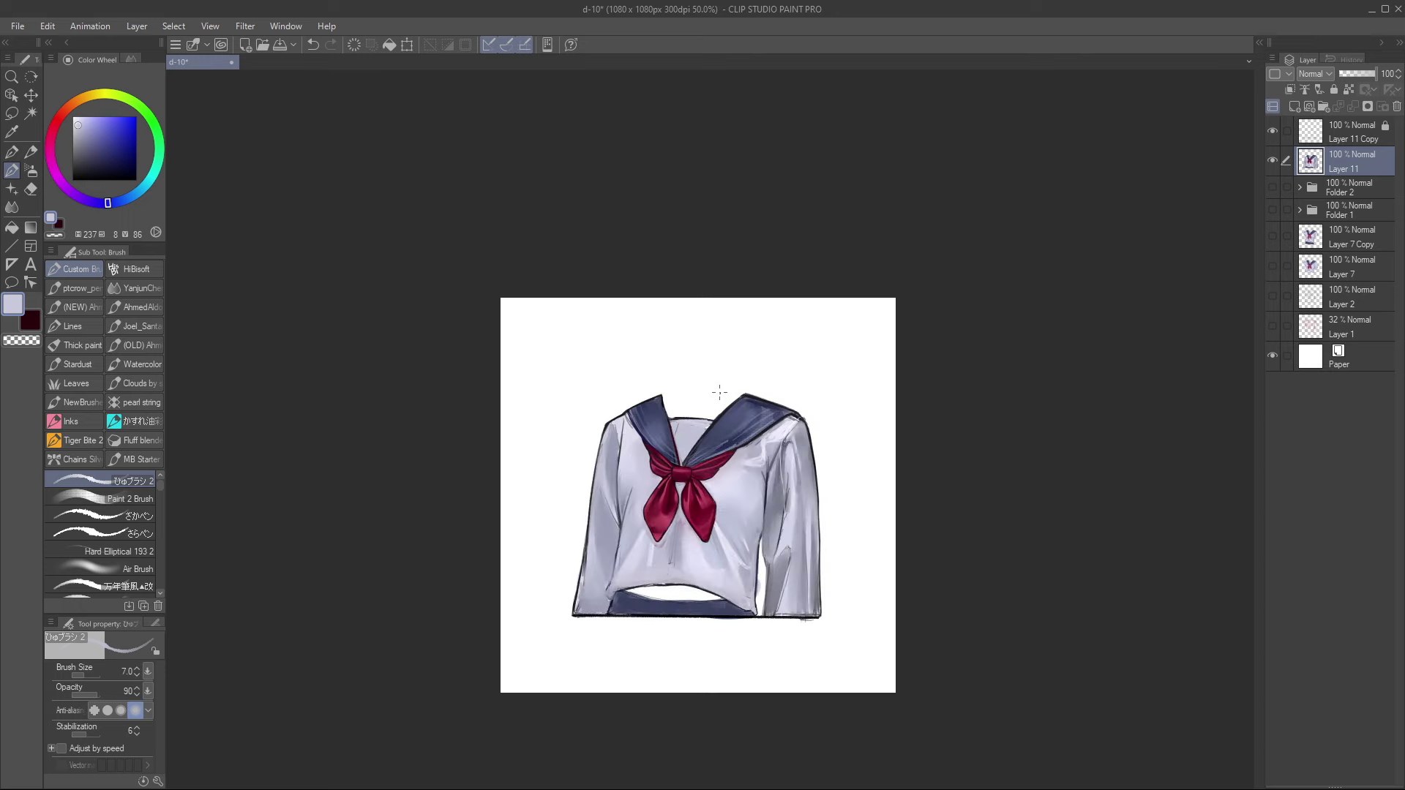
Step: Add a new layer above the uniform and draw a short dark red stroke along the top of the right shoulder
drag(844, 349, 838, 317)
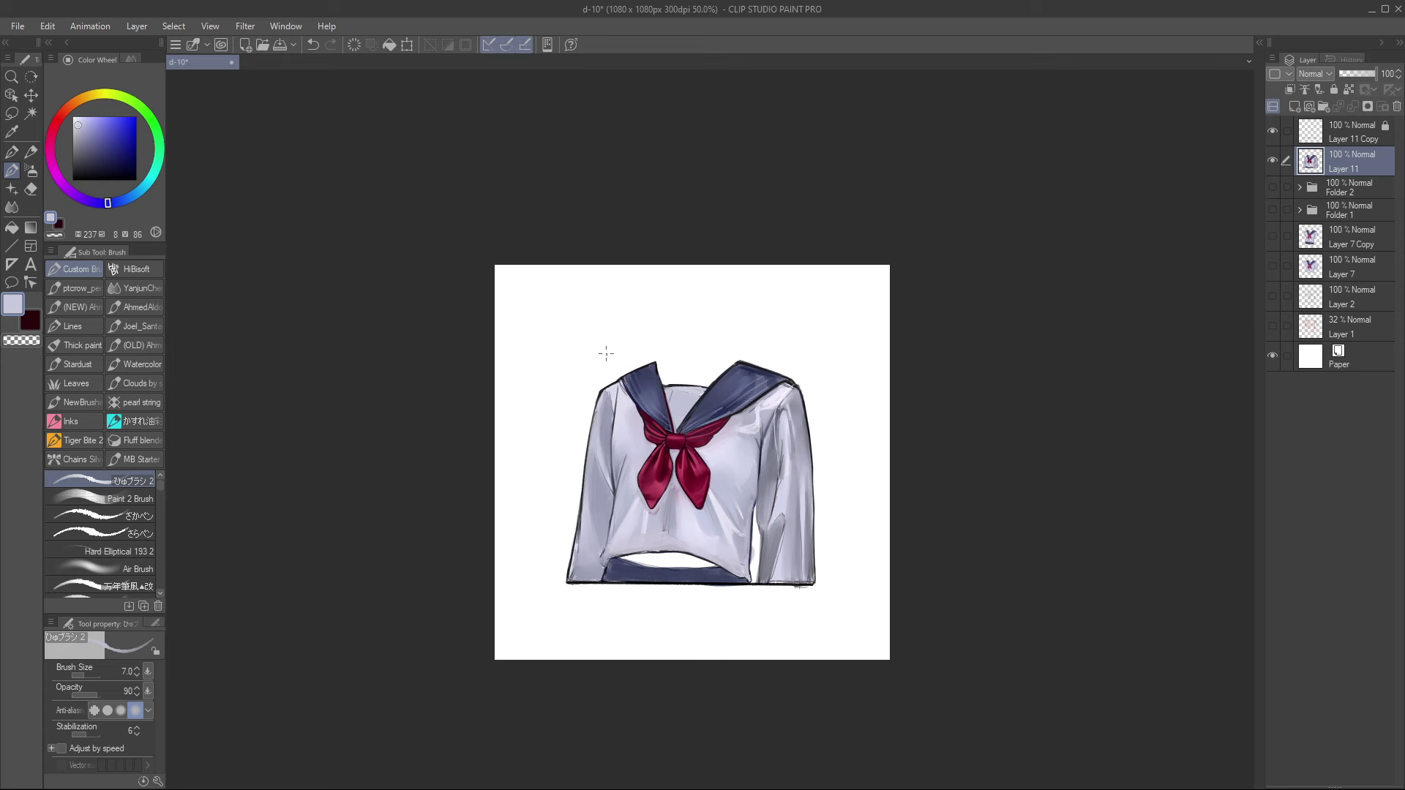
key(e)
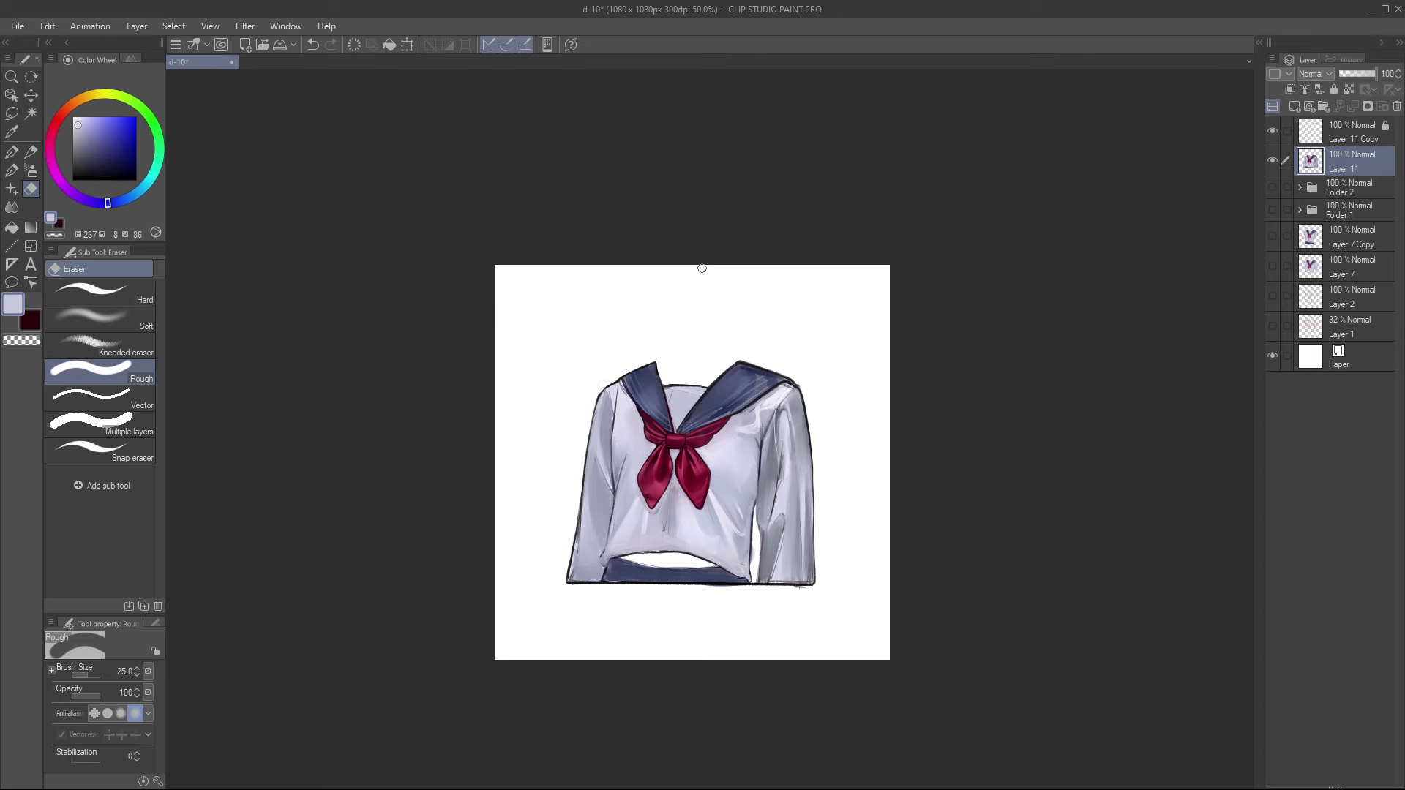
key(ctrl+z)
drag(839, 281, 843, 366)
key(ctrl+shift+n)
key(b)
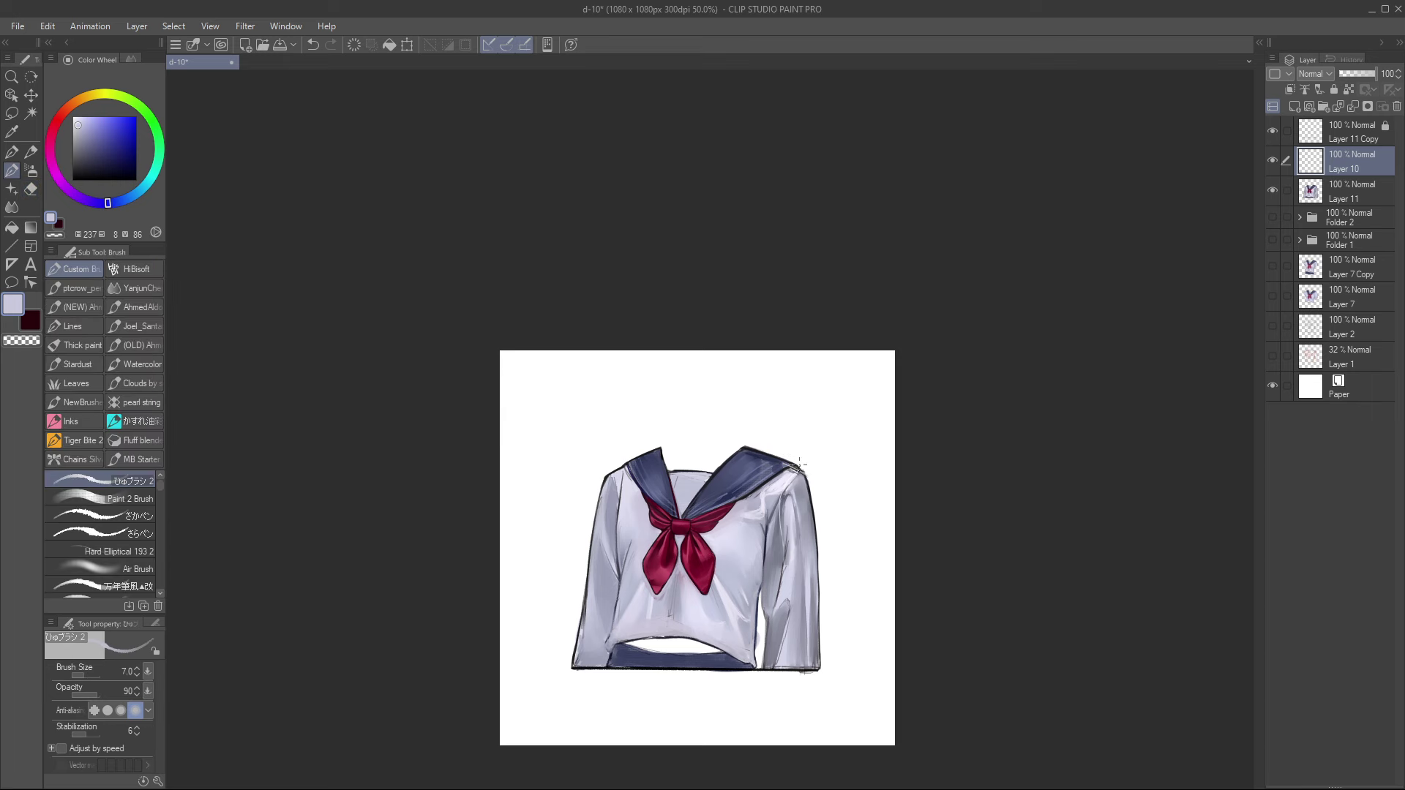
key(ctrl+z)
key(x)
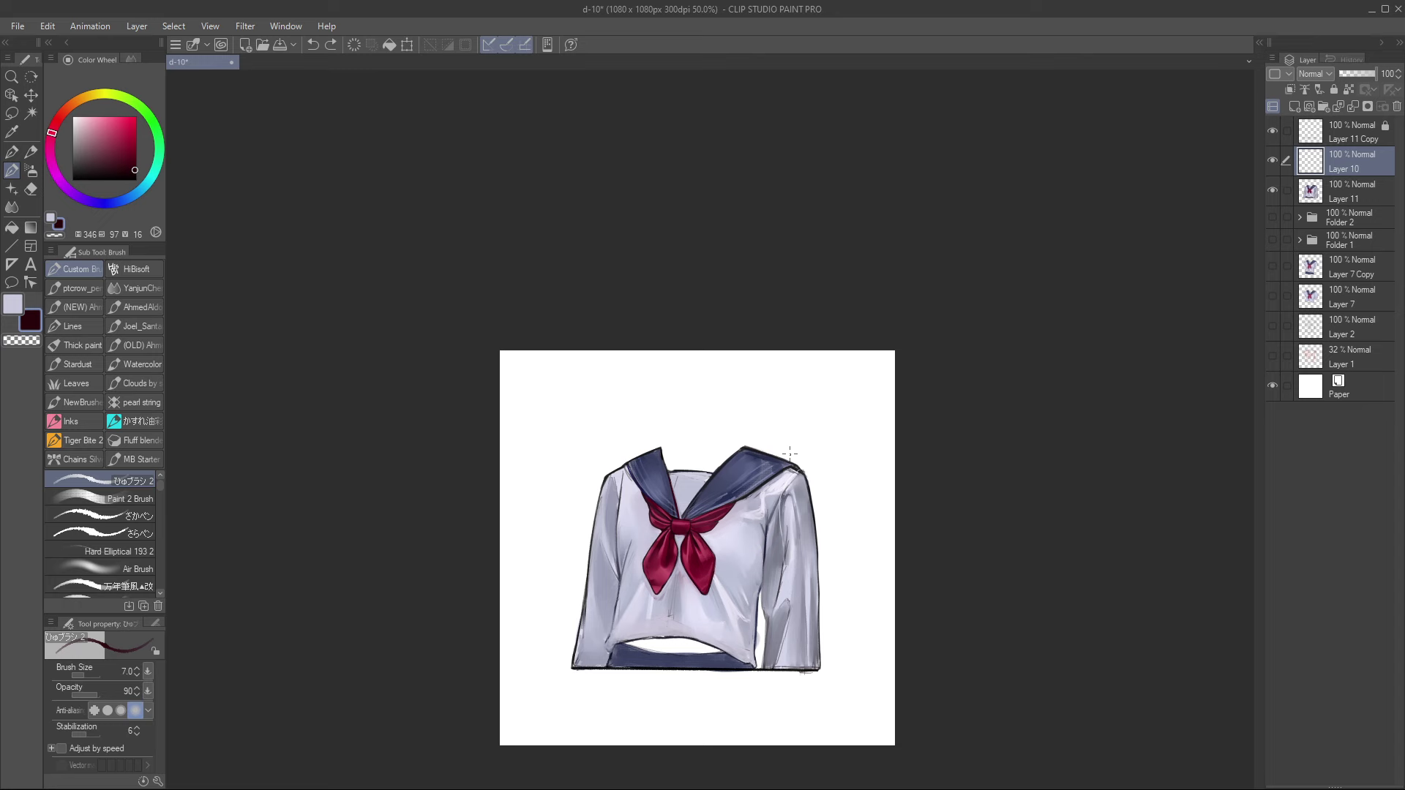
drag(781, 461, 787, 464)
Step: Flip the short shoulder stroke horizontally and move it across to the left shoulder beside the collar
key(ctrl+t)
right_click(814, 480)
click(871, 670)
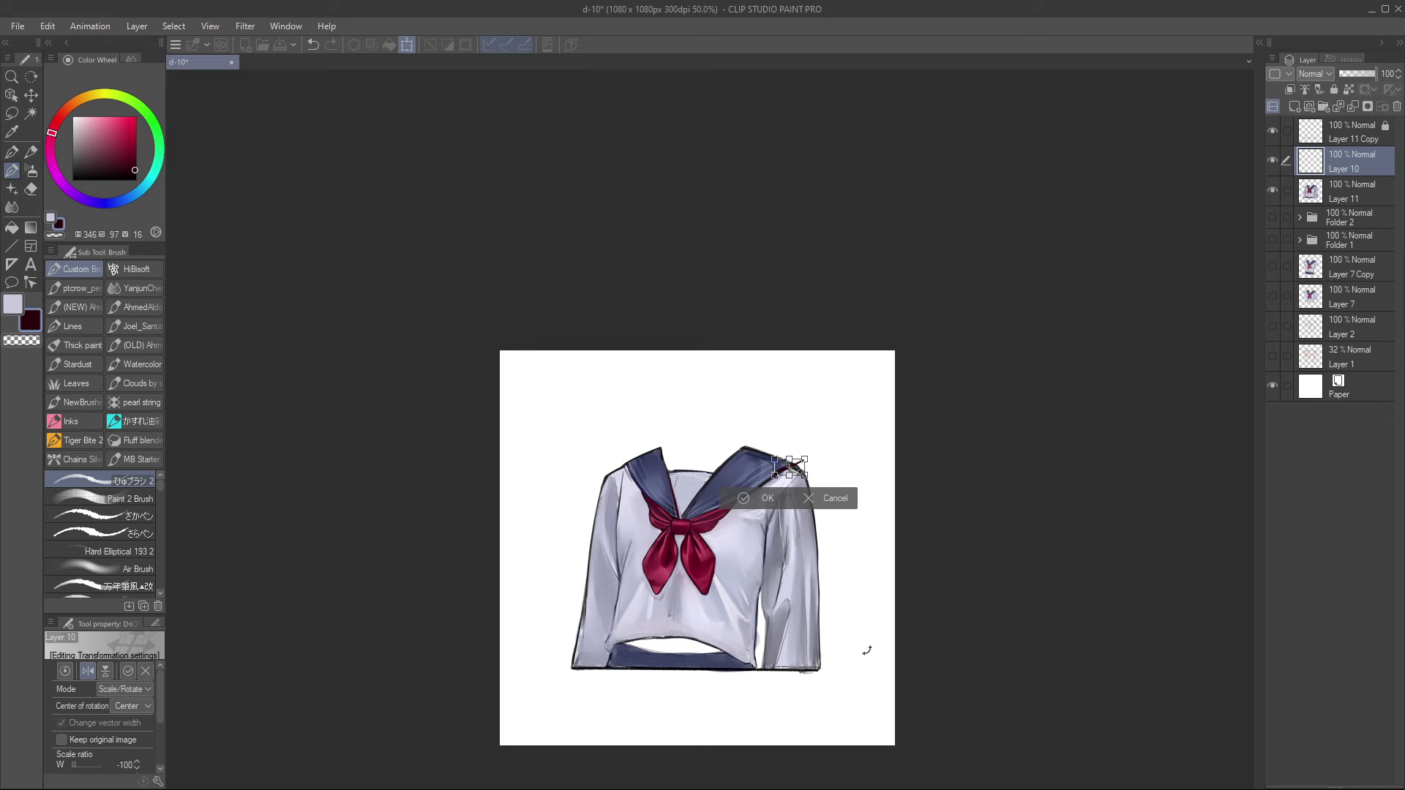
key(Left)
key(Left)
key(Left)
key(Left)
key(Left)
key(Left)
key(Left)
key(Left)
key(Left)
key(Left)
key(Left)
key(Left)
key(Left)
key(Left)
key(Left)
key(Left)
key(Left)
key(Left)
key(Left)
key(Left)
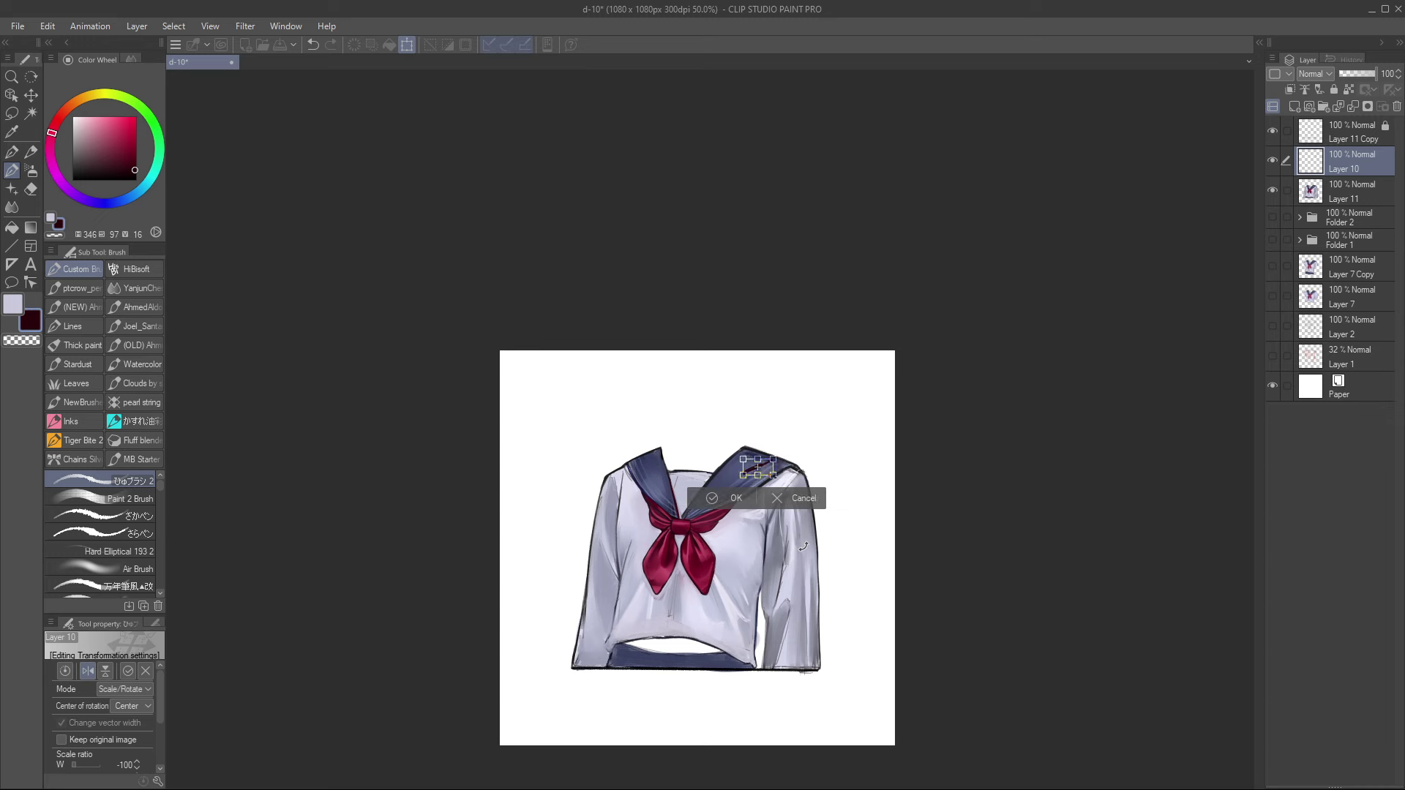
key(Left)
key(Left)
key(Left)
key(Left)
key(Left)
key(Left)
key(Left)
key(Left)
key(Left)
key(Left)
key(Left)
key(Left)
key(Left)
key(Left)
key(Left)
key(Left)
key(Left)
key(Left)
key(Left)
key(Left)
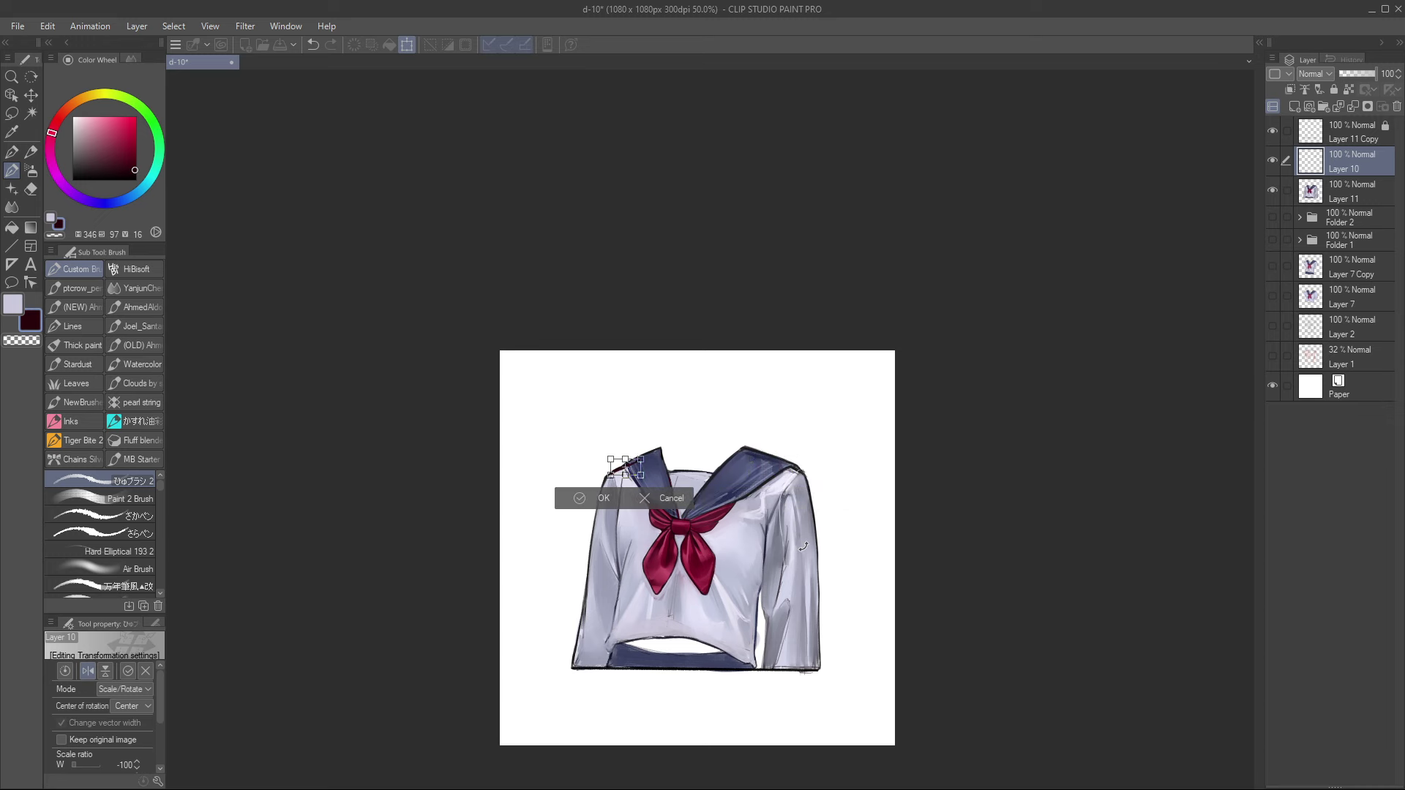
key(Return)
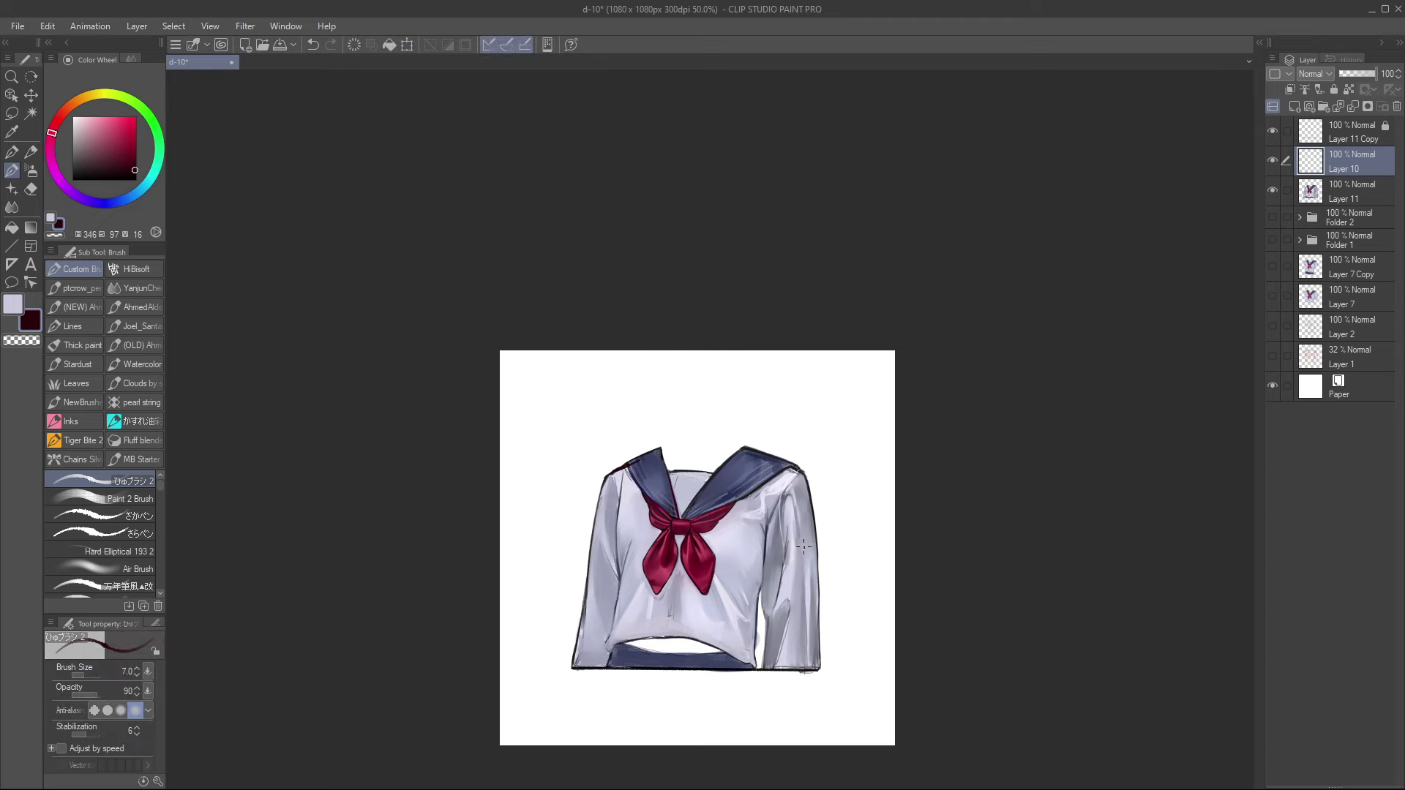
Step: Fit the mirrored stroke along the slope of the left shoulder with a transformation
scroll(741, 549, up, 10)
drag(820, 457, 981, 522)
key(ctrl+t)
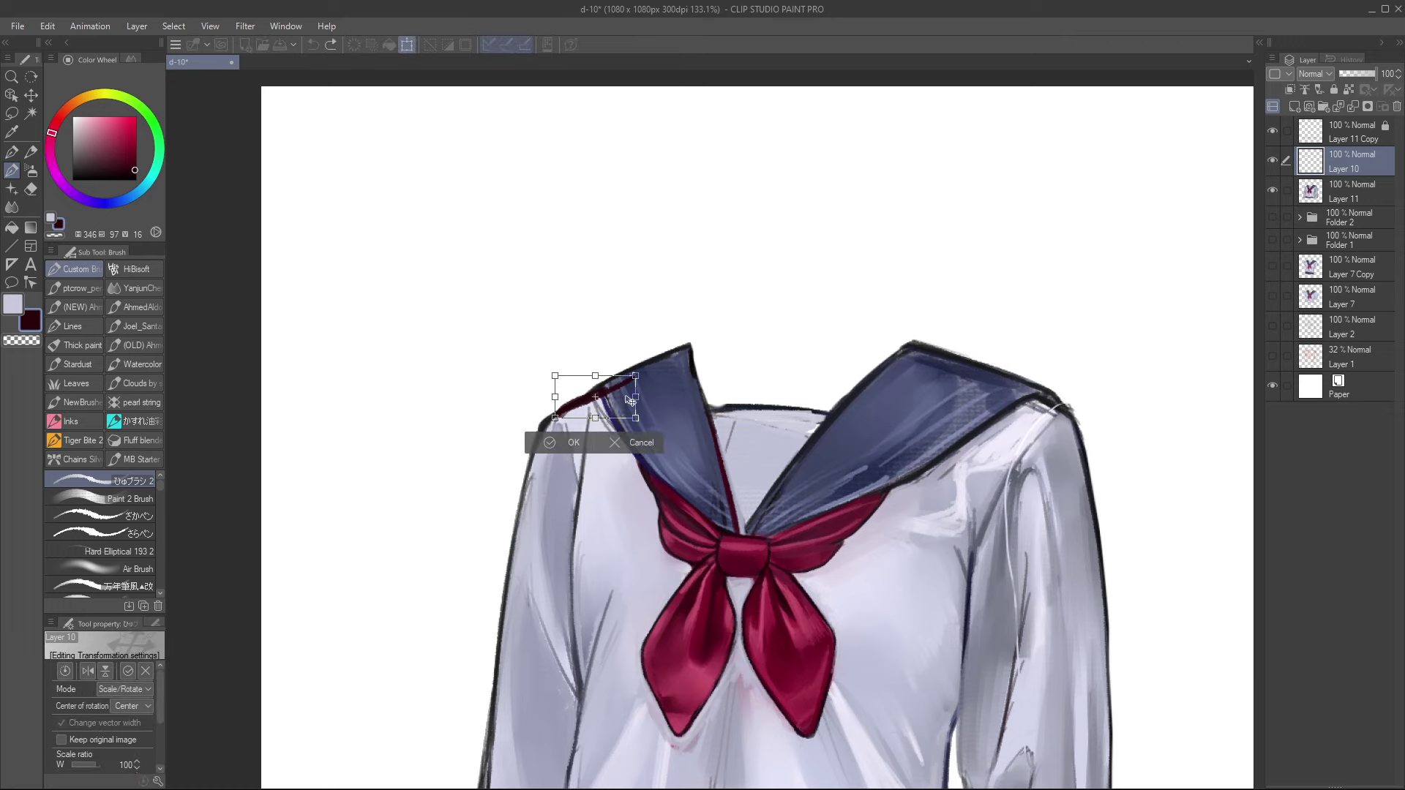
key(Return)
key(k)
drag(558, 437, 548, 450)
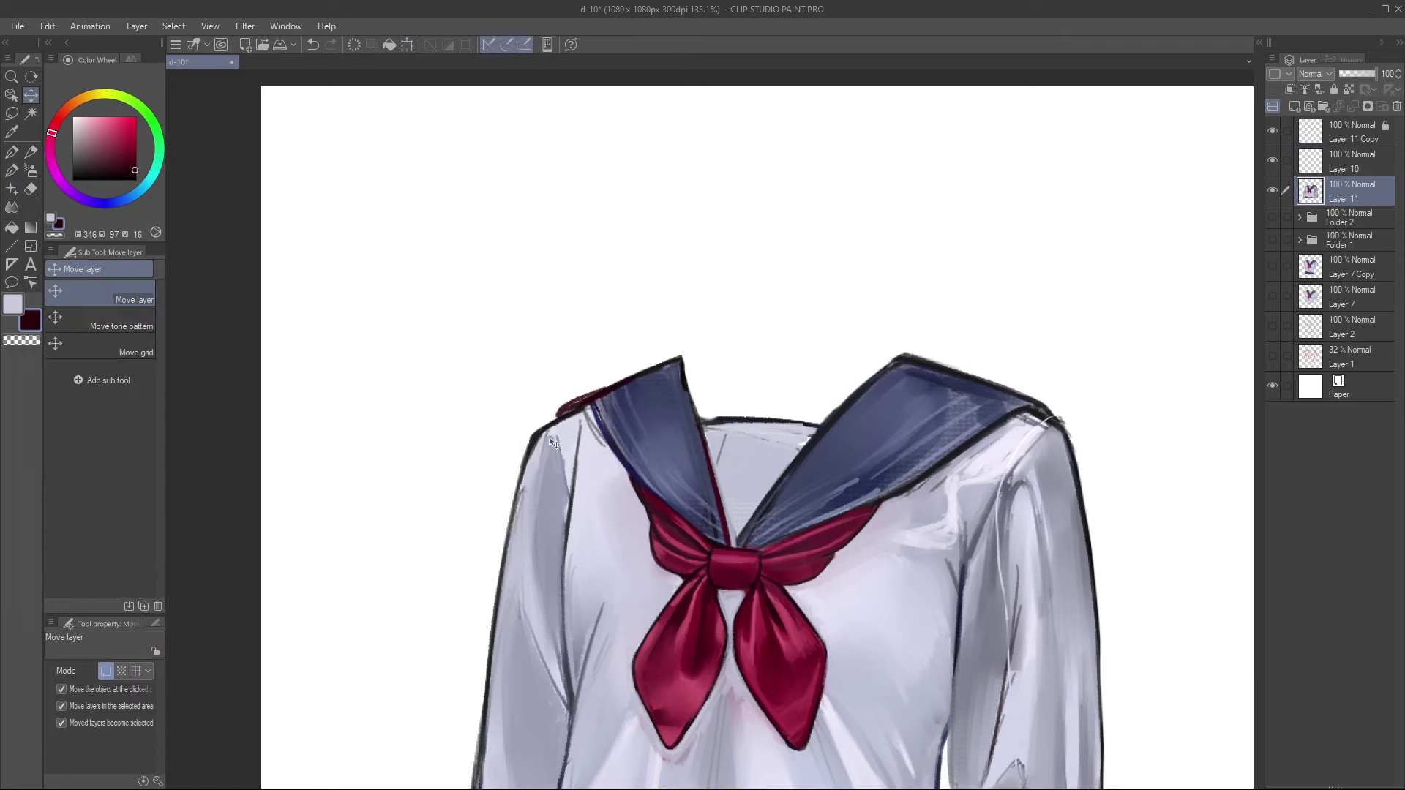
key(ctrl+z)
Step: Erase the end of the mirrored shoulder stroke that overlaps the left collar
key(e)
mouse_move(573, 386)
mouse_down()
mouse_move(586, 389)
mouse_move(559, 402)
mouse_move(581, 410)
mouse_up()
key(k)
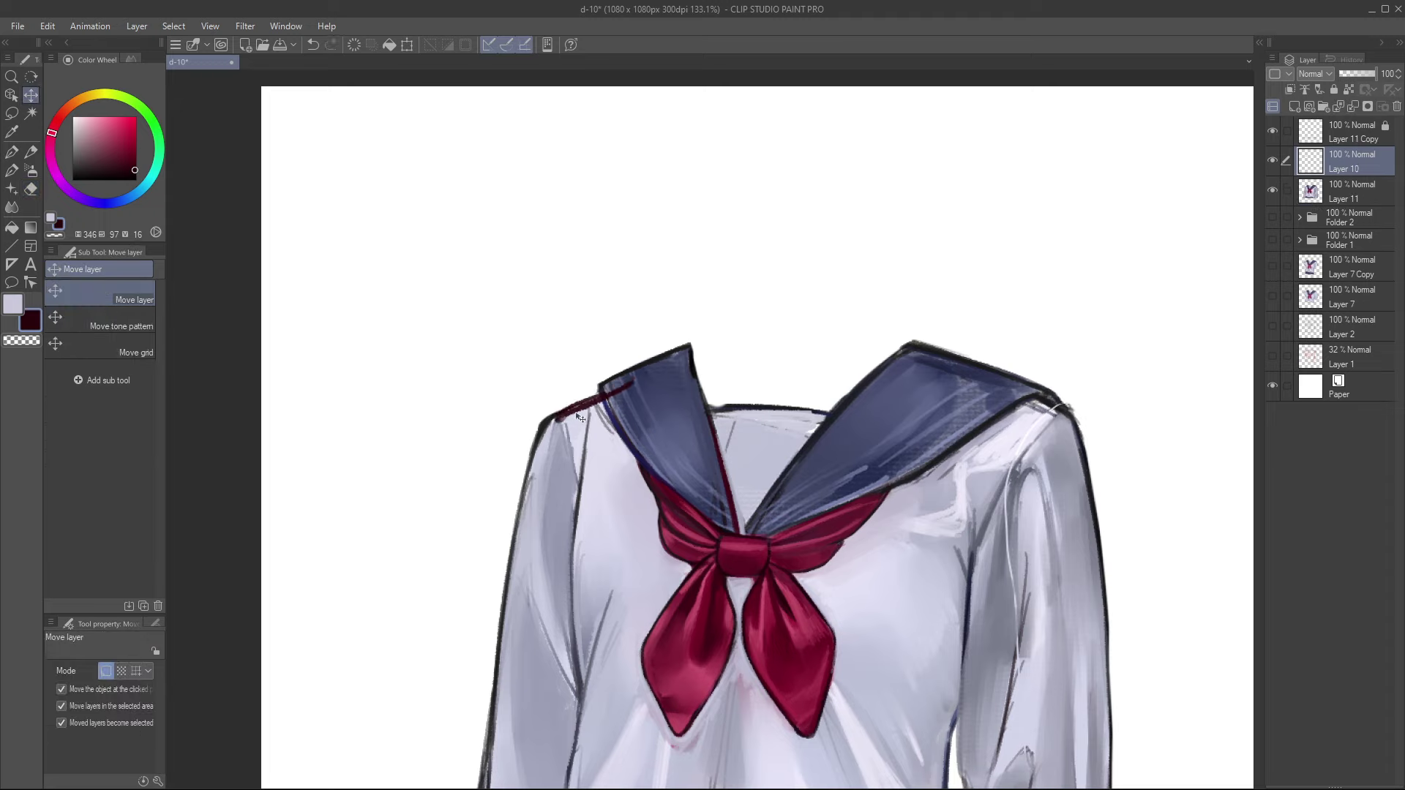
key(ctrl+z)
key(e)
drag(638, 375, 604, 389)
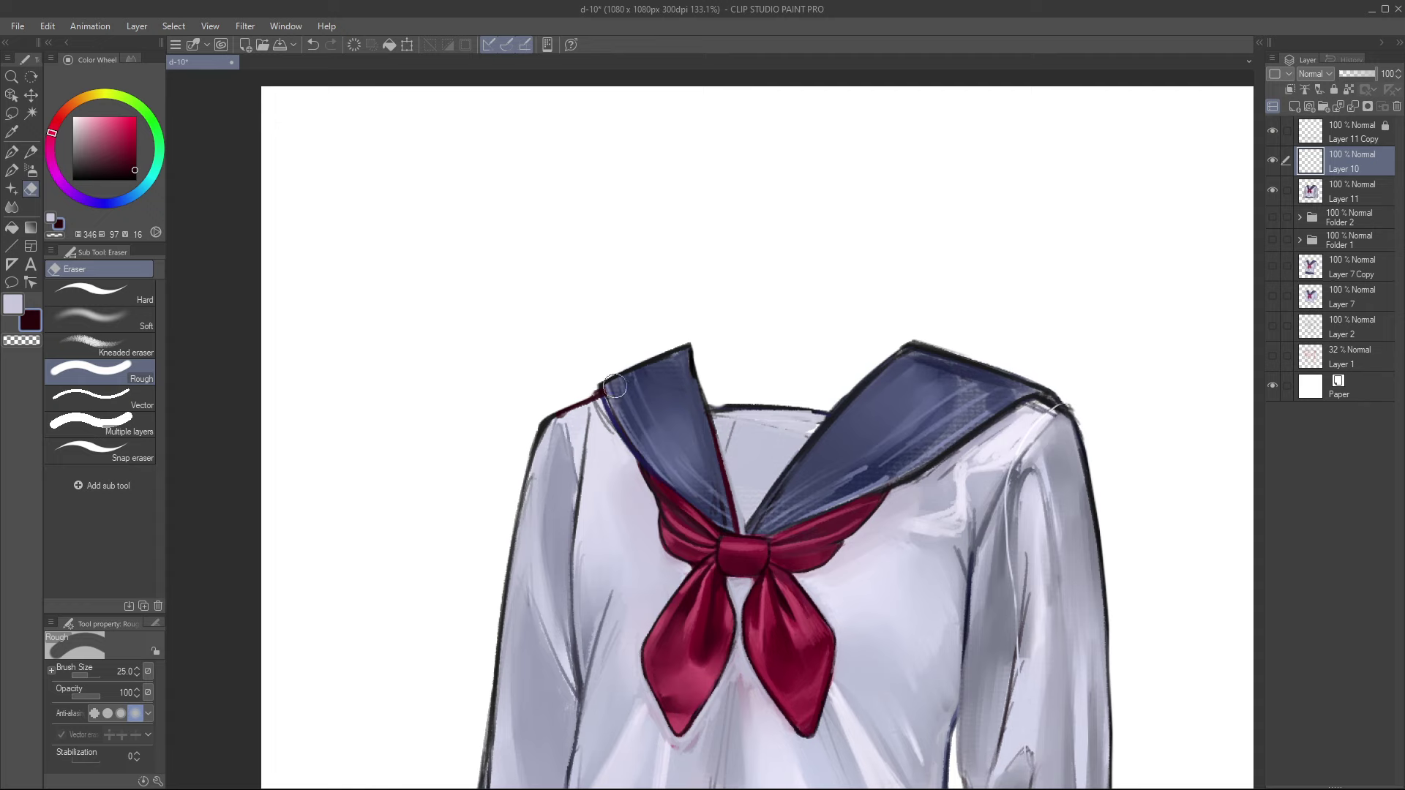
scroll(851, 282, down, 1)
scroll(1000, 424, down, 2)
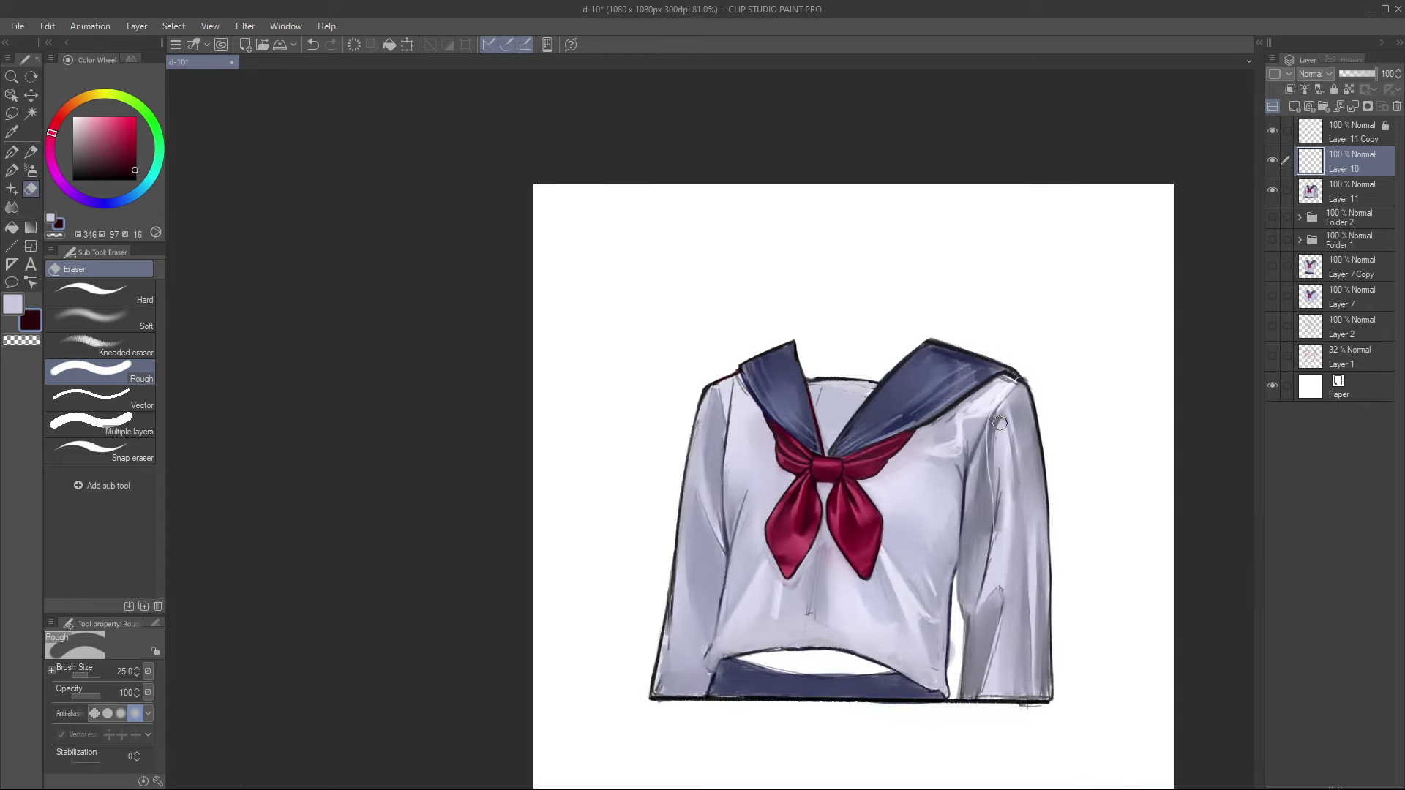
Step: Flip the view horizontally, rotate the canvas, and merge the shoulder stroke's layer with Layer 11
key(h)
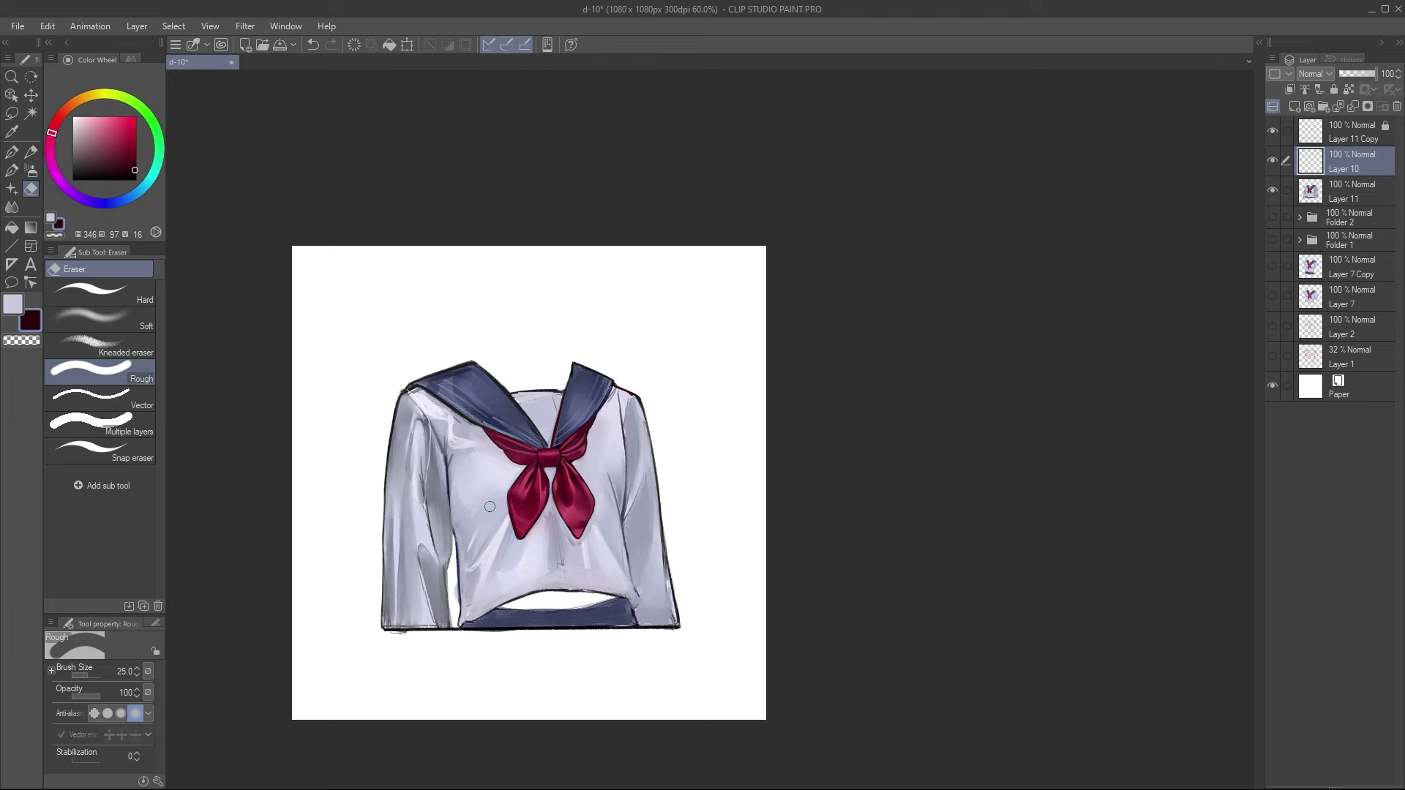
key(r)
drag(662, 304, 769, 374)
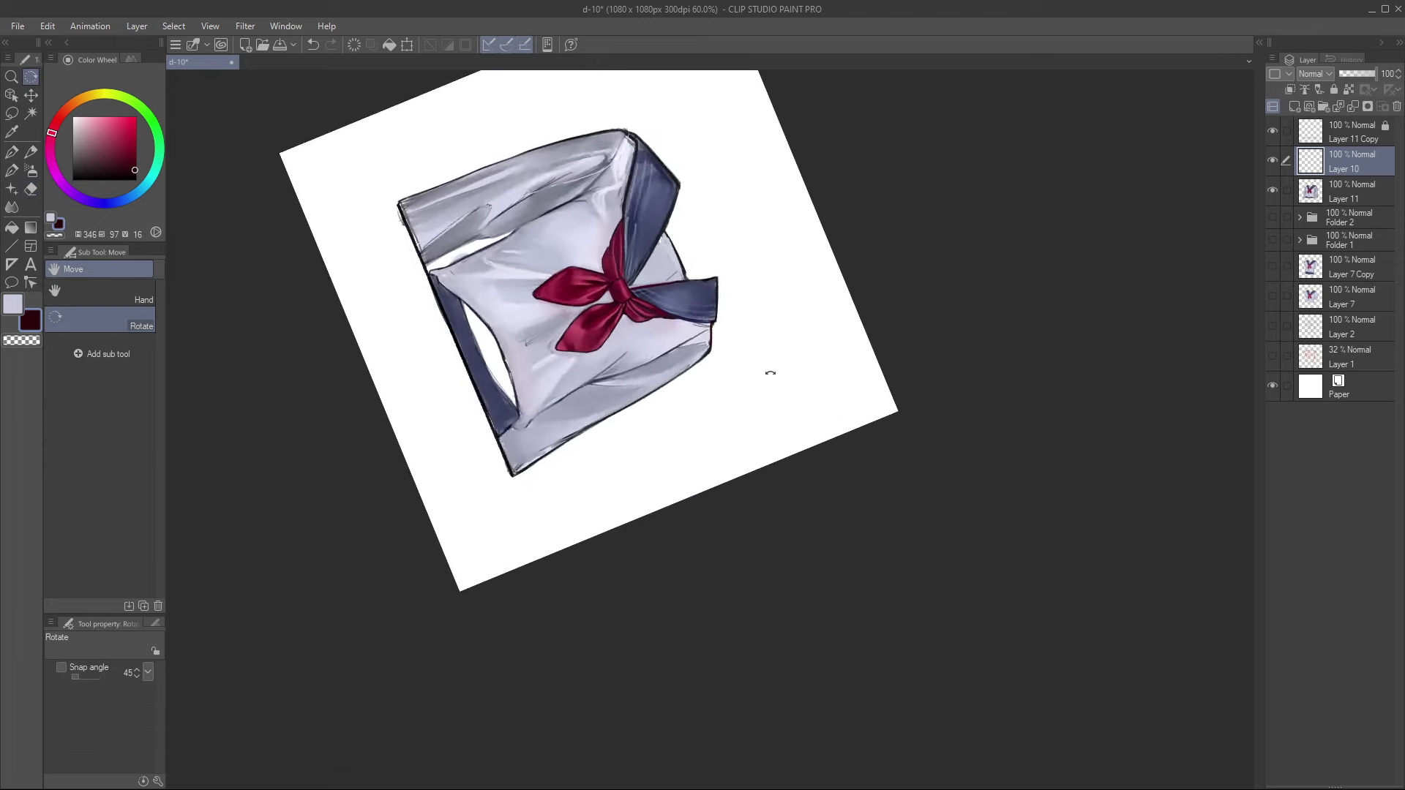
scroll(770, 374, up, 2)
ctrl+click(1334, 188)
key(shift+alt+e)
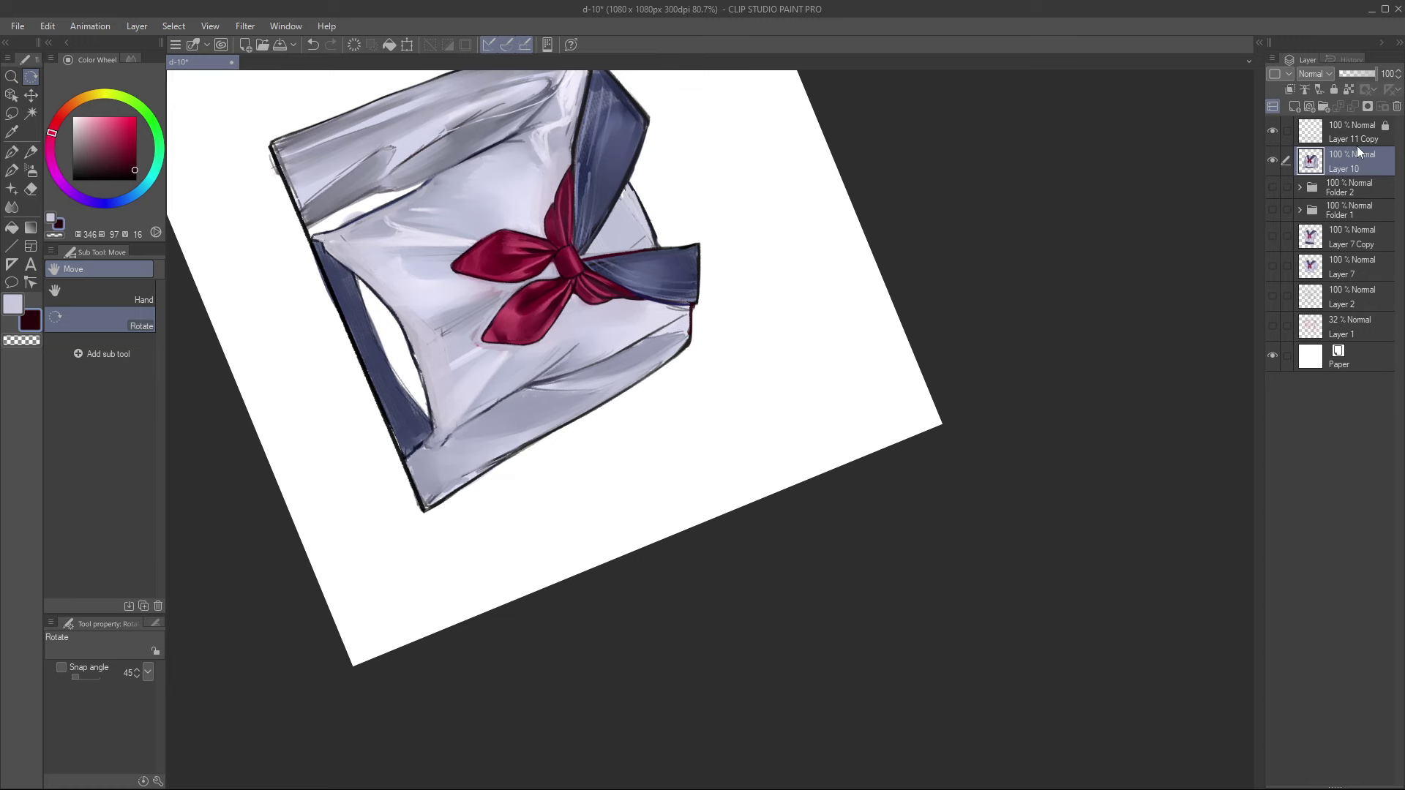
Step: Touch up the shoulder line where it meets the narrower collar with a sampled dark red, and reset the canvas rotation
drag(702, 310, 718, 394)
key(b)
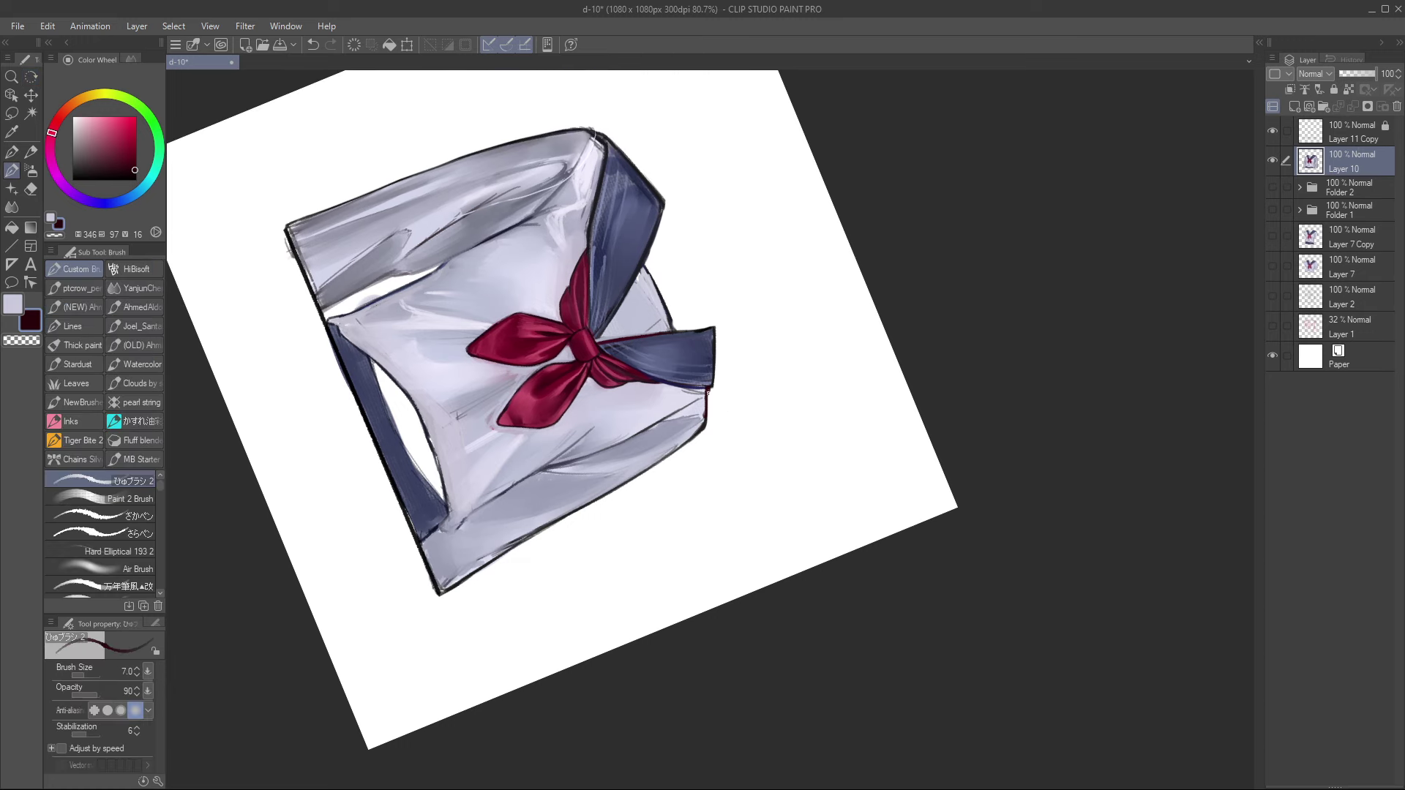
alt+click(708, 391)
key(ctrl+at)
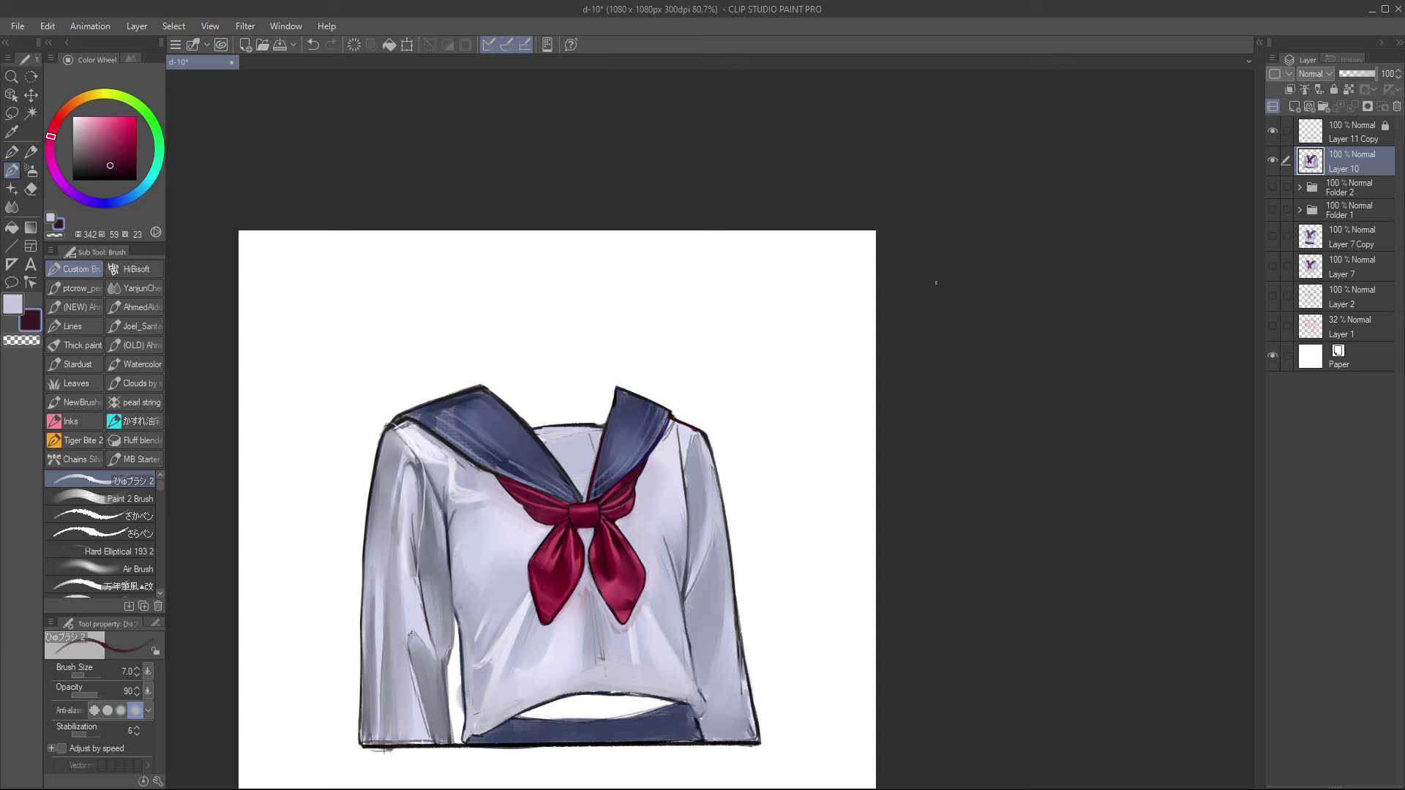
mouse_move(644, 608)
mouse_down()
mouse_move(655, 545)
mouse_move(692, 545)
mouse_up()
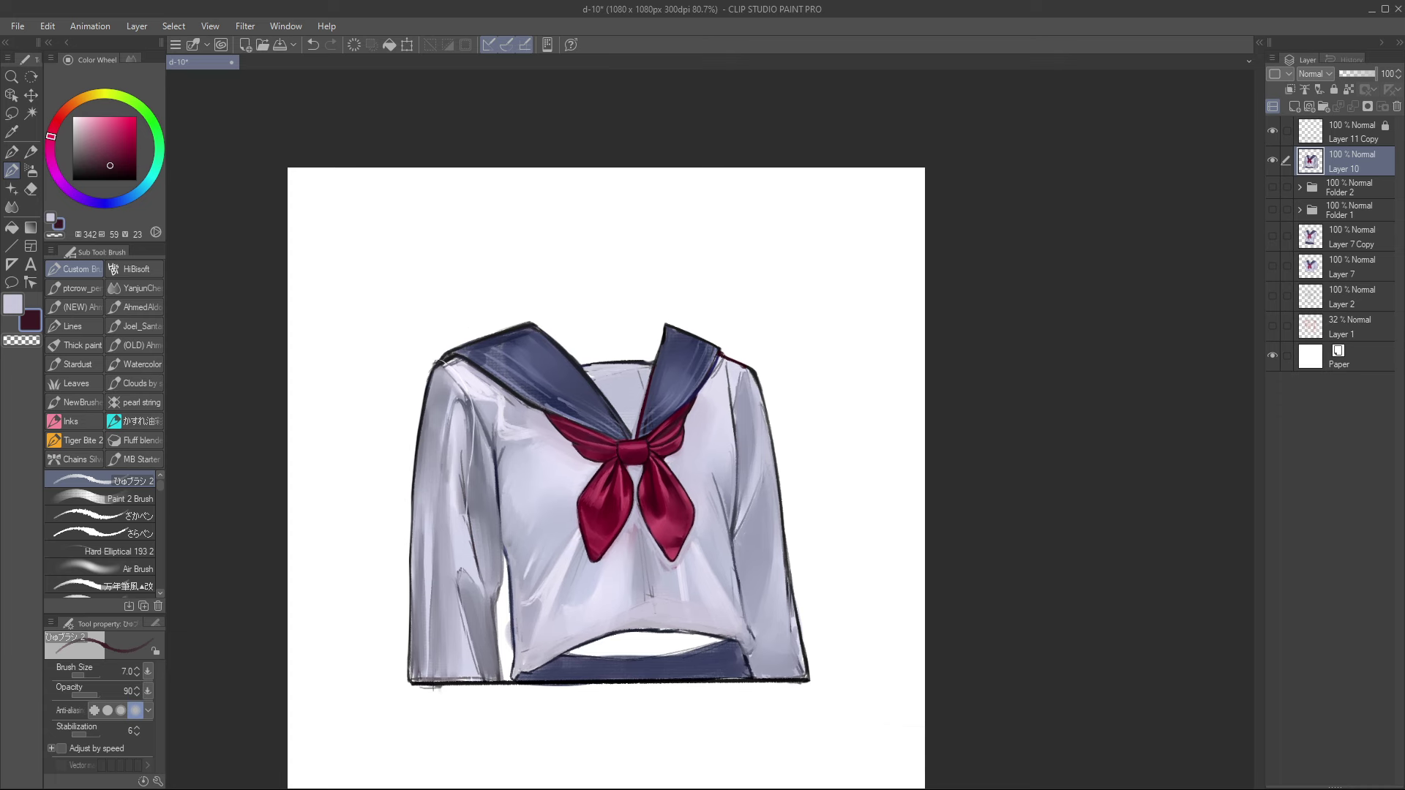
Step: Restore the unflipped view, ink the right sleeve's inner edge in black, and erase stray marks in the gap beside the waist
alt+click(515, 597)
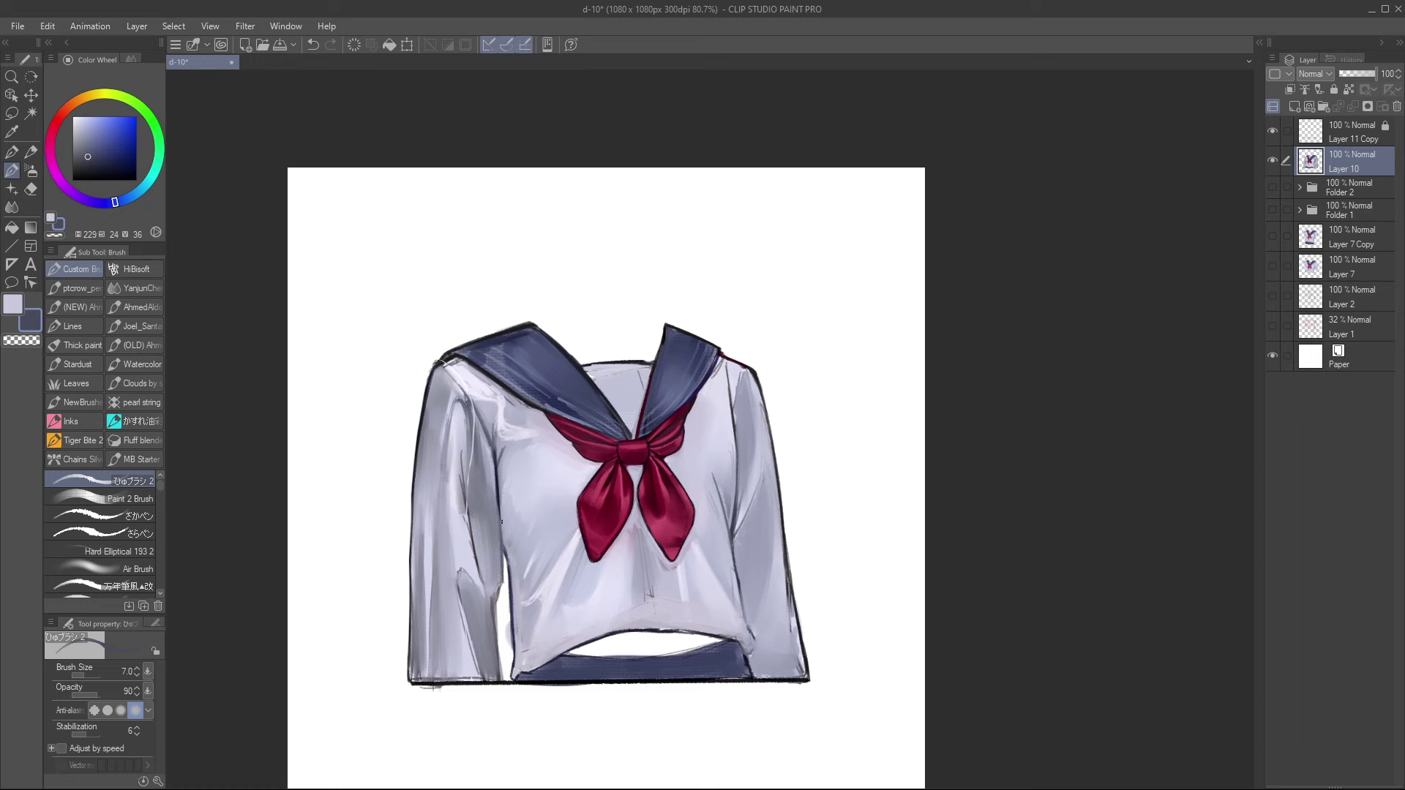
key(h)
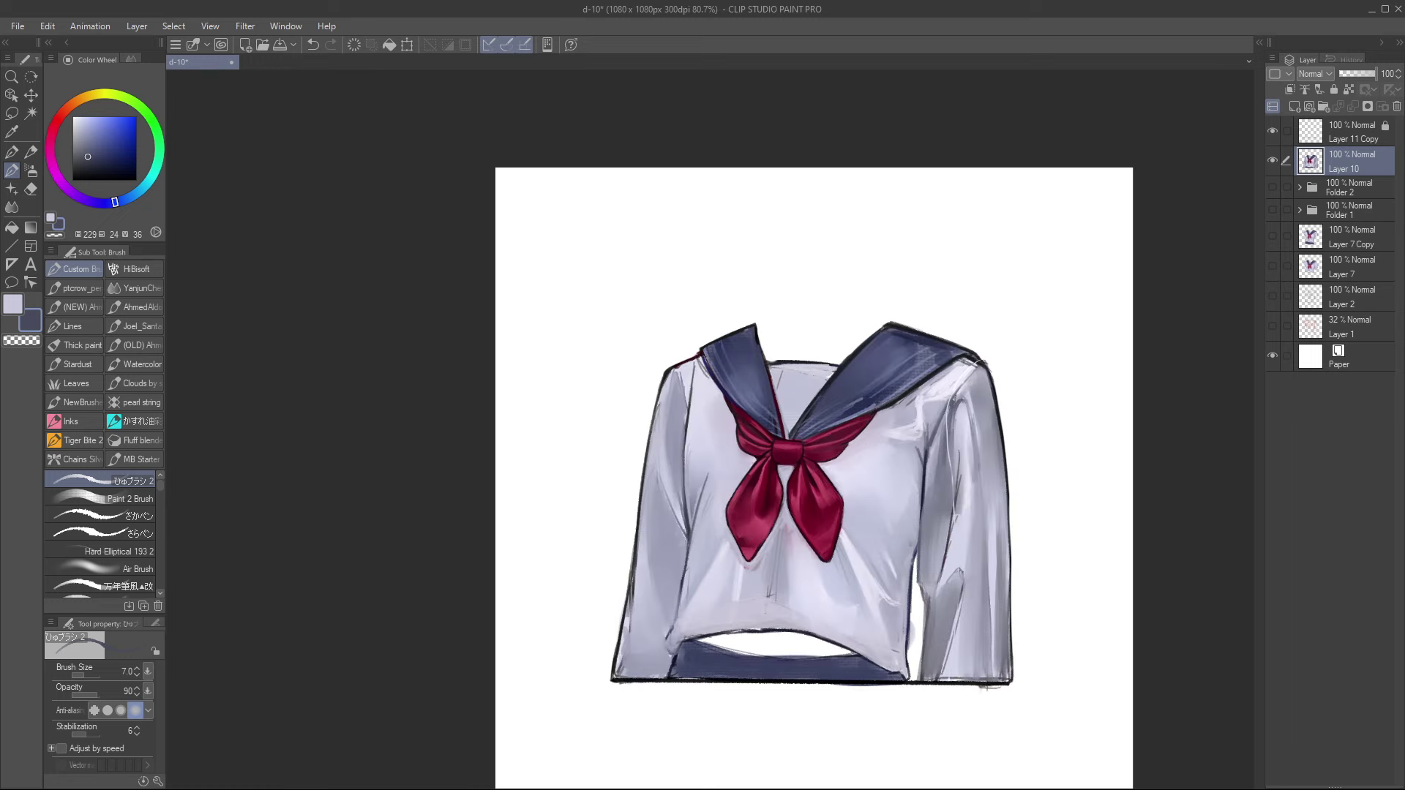
click(133, 180)
mouse_move(920, 538)
mouse_down()
mouse_move(780, 450)
mouse_move(781, 423)
mouse_move(779, 549)
mouse_up()
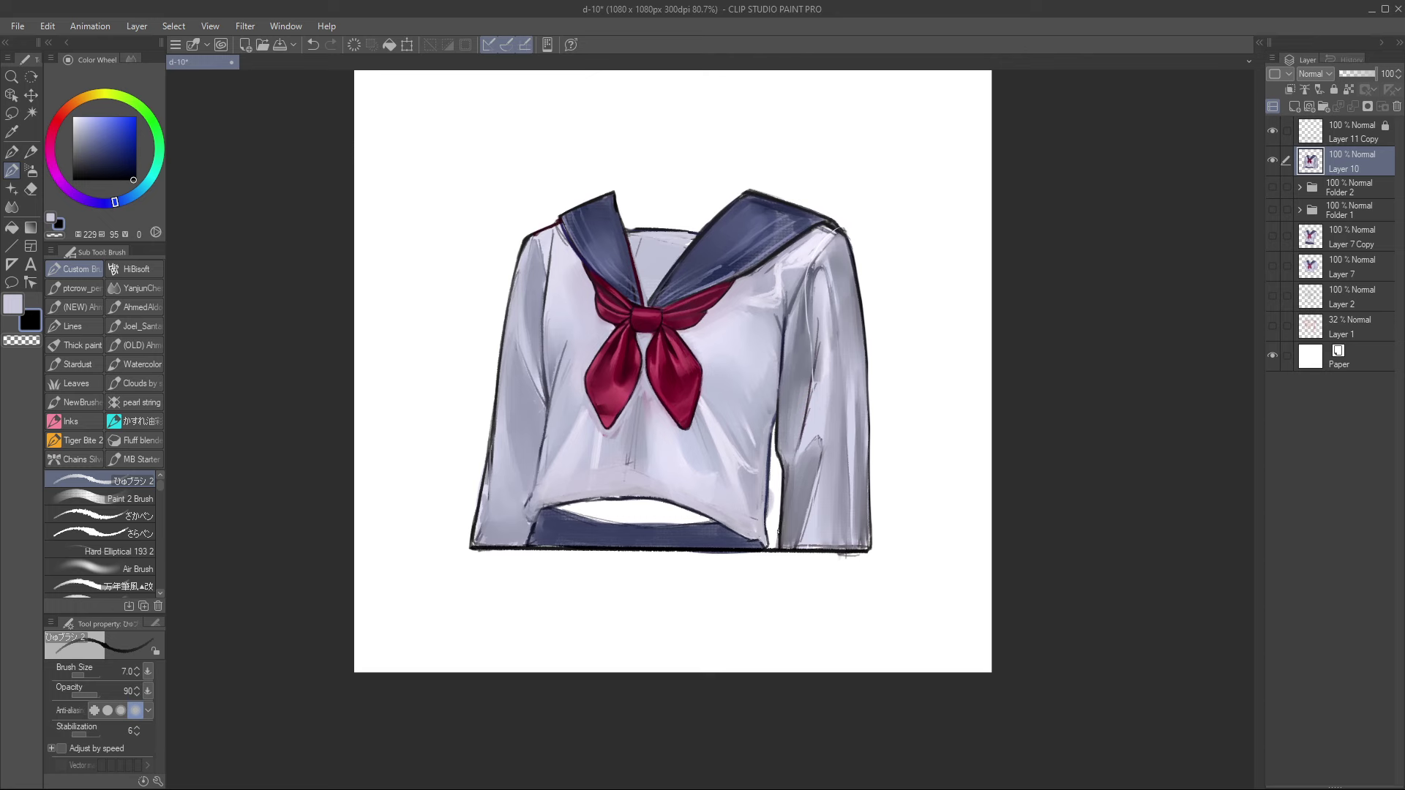
drag(774, 430, 776, 522)
key(ctrl+z)
drag(781, 443, 776, 514)
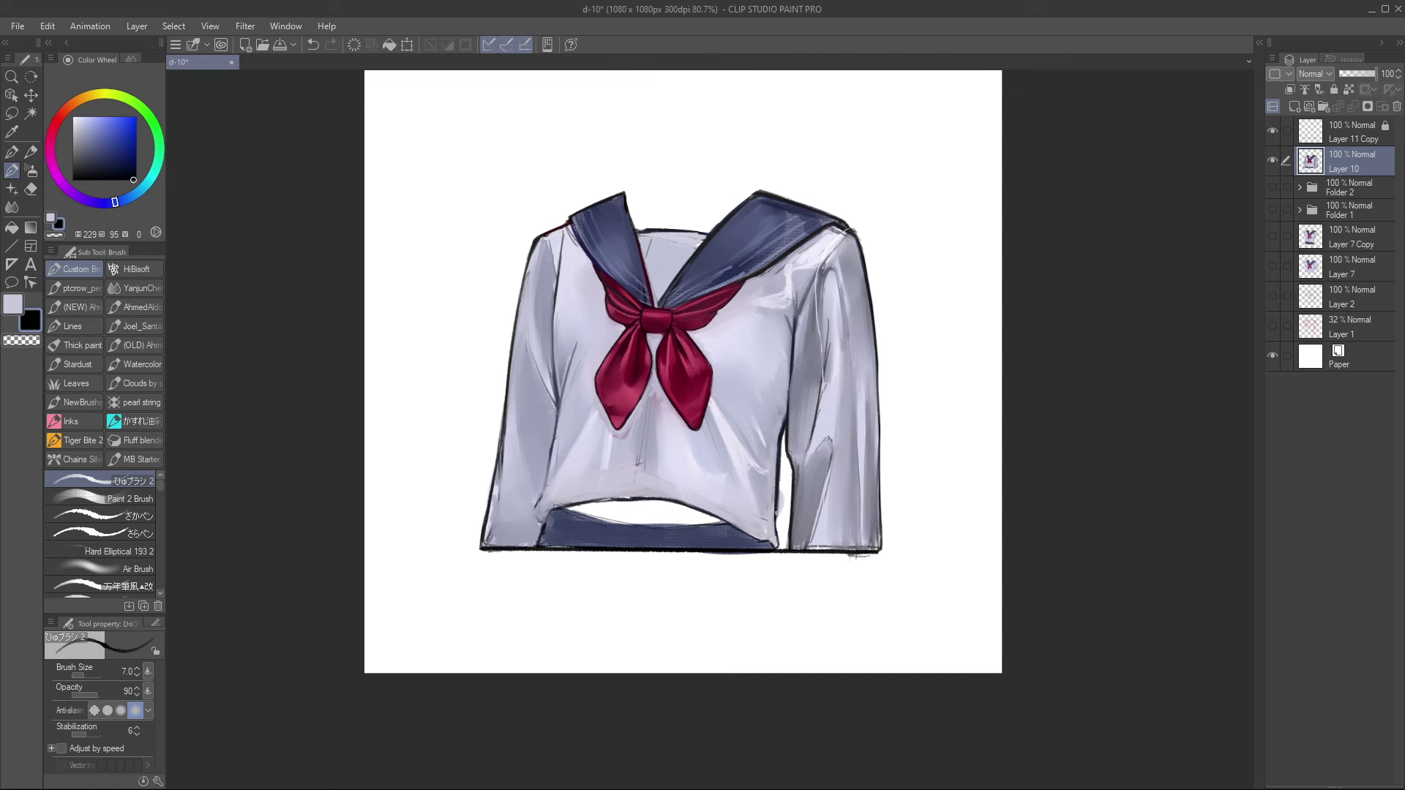
key(e)
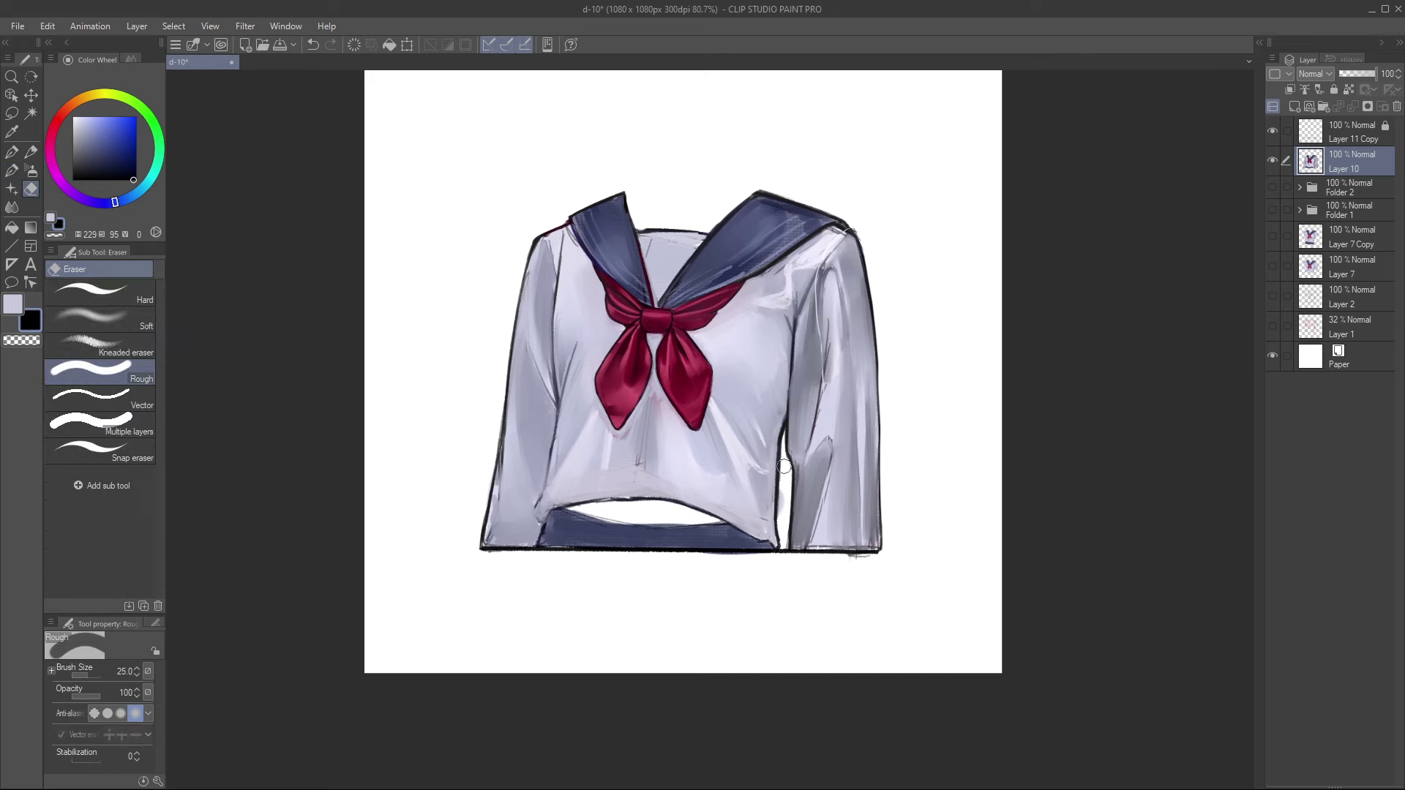
drag(782, 484, 783, 554)
Step: Ink the lower inner edge of the left sleeve beside the waist hem in black
mouse_move(561, 467)
mouse_down()
mouse_move(611, 505)
mouse_move(620, 453)
mouse_up()
key(k)
key(b)
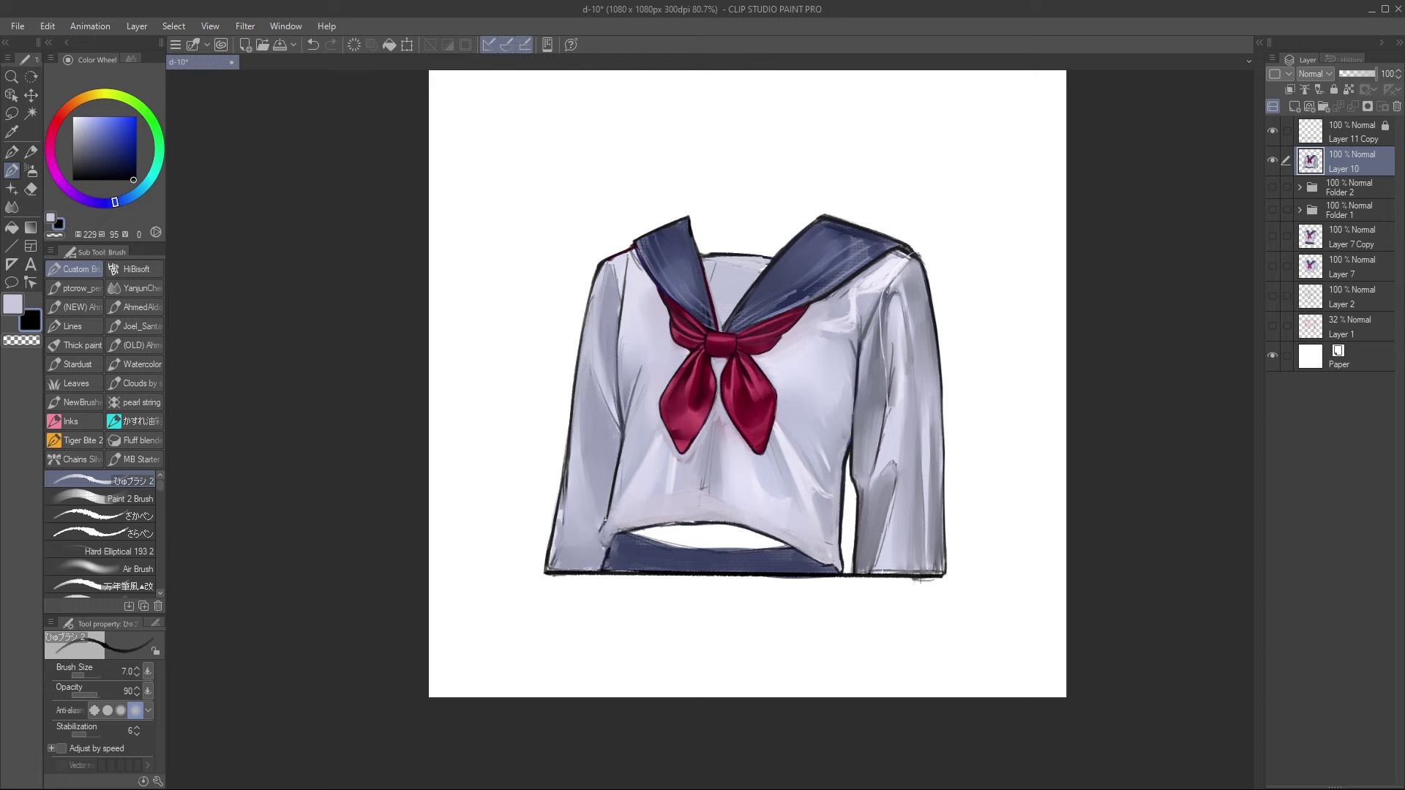
drag(605, 520, 610, 500)
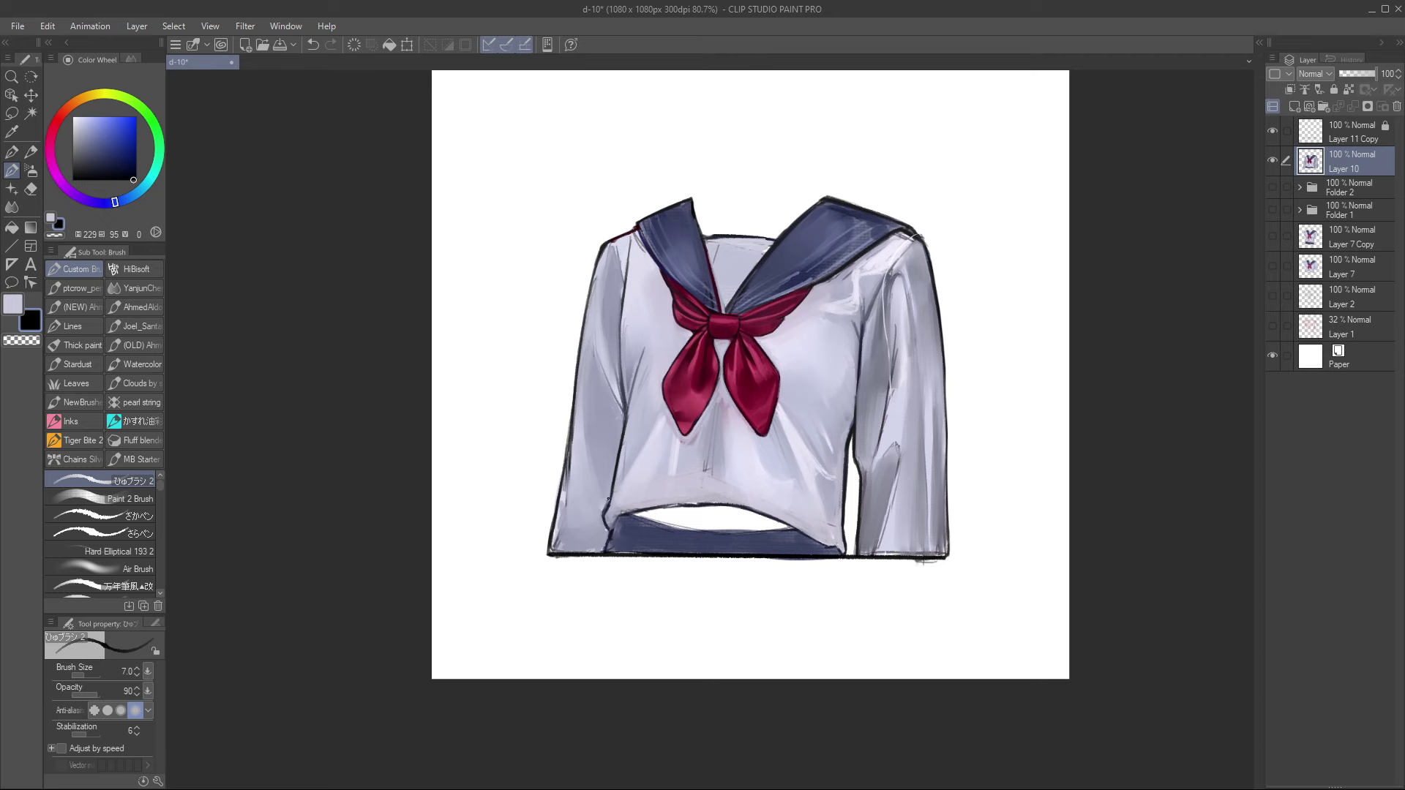
Step: Try a stroke in a sampled dark tone along the left sleeve's outer edge above the cuff
alt+click(606, 494)
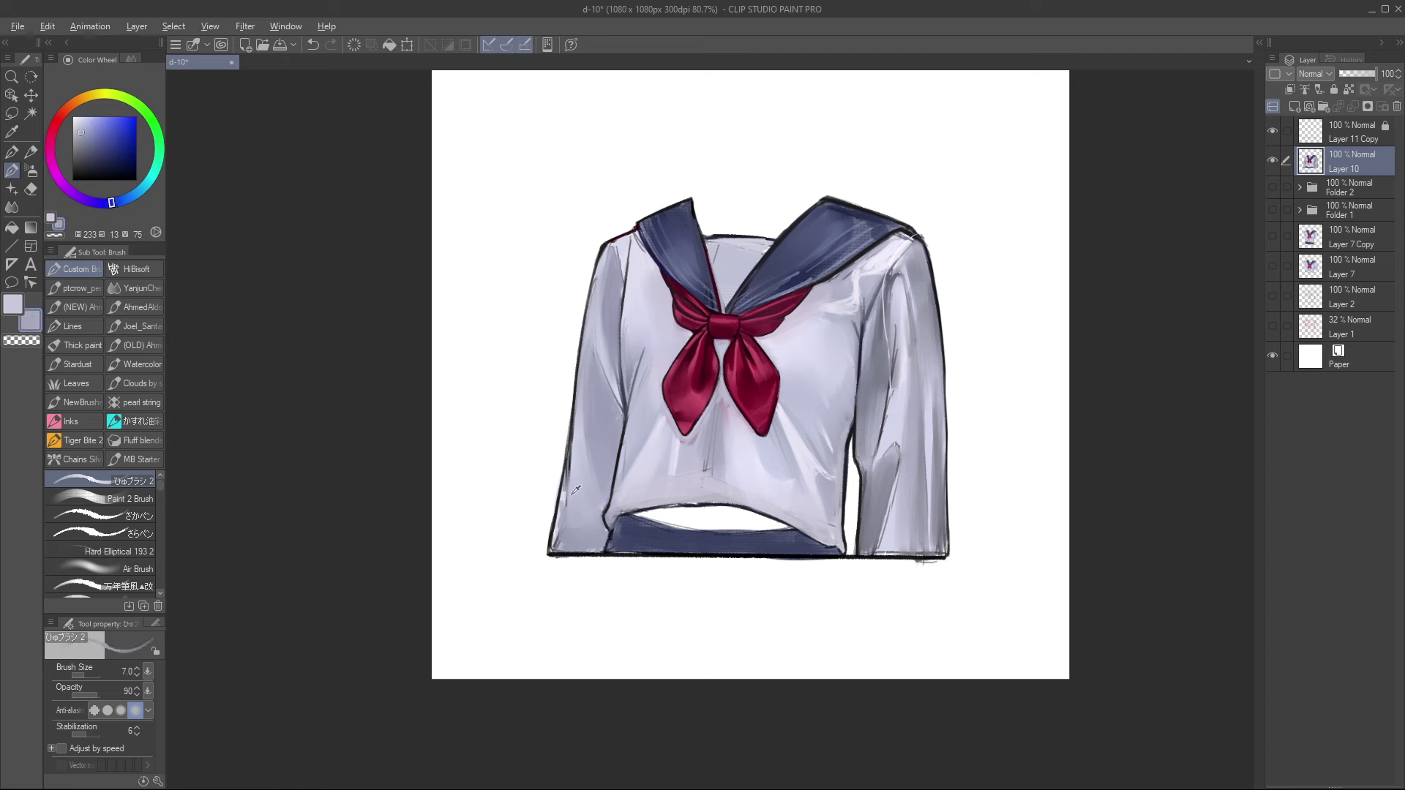
key(alt)
key(alt)
alt+click(628, 385)
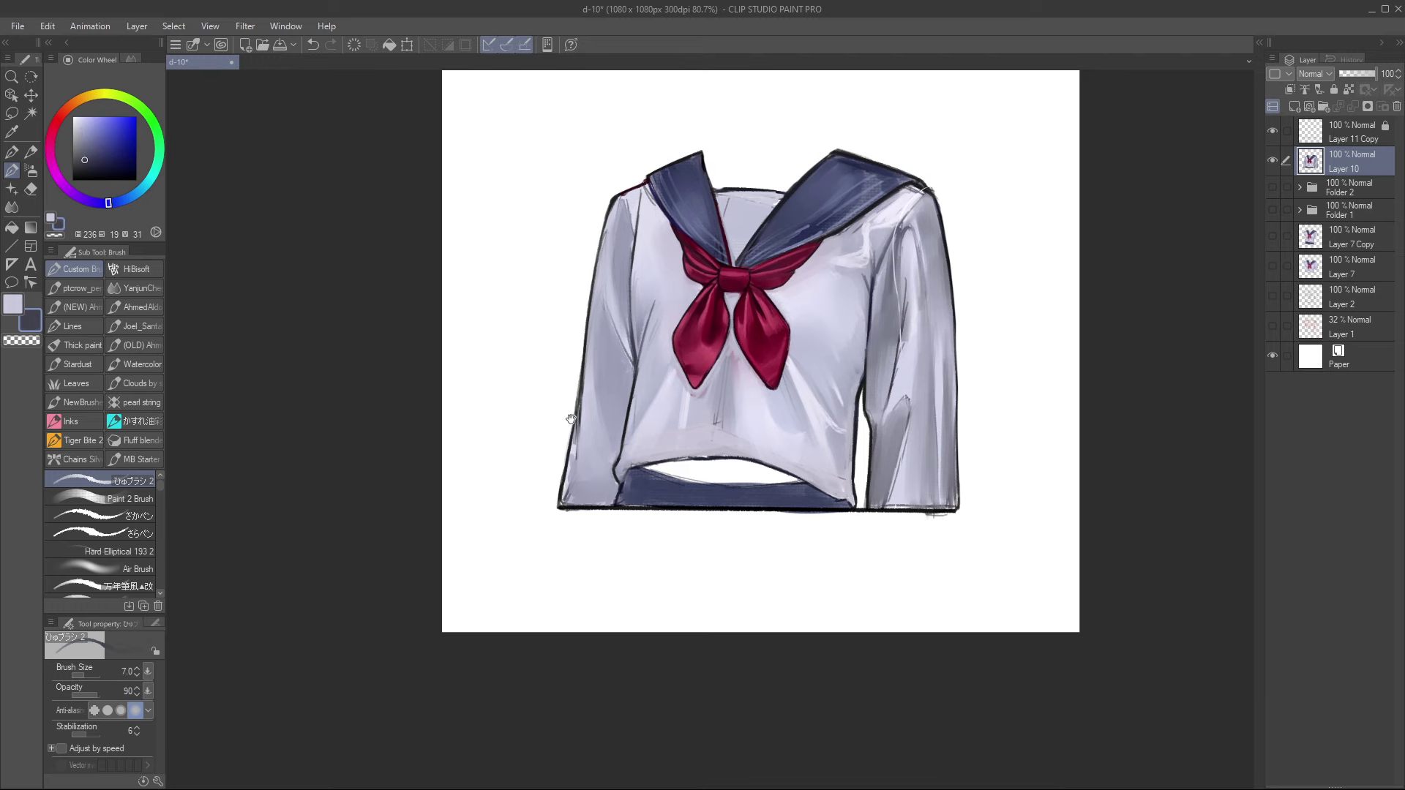
drag(562, 457, 572, 432)
mouse_move(578, 441)
mouse_down()
mouse_move(582, 478)
mouse_move(580, 440)
mouse_move(569, 497)
mouse_up()
key(ctrl+z)
Step: Paint a darker fold shadow near the left sleeve's cuff with sampled blue-greys at brush size 15
key(bracketright)
key(bracketright)
key(bracketright)
alt+click(590, 441)
drag(571, 450, 599, 414)
alt+click(587, 448)
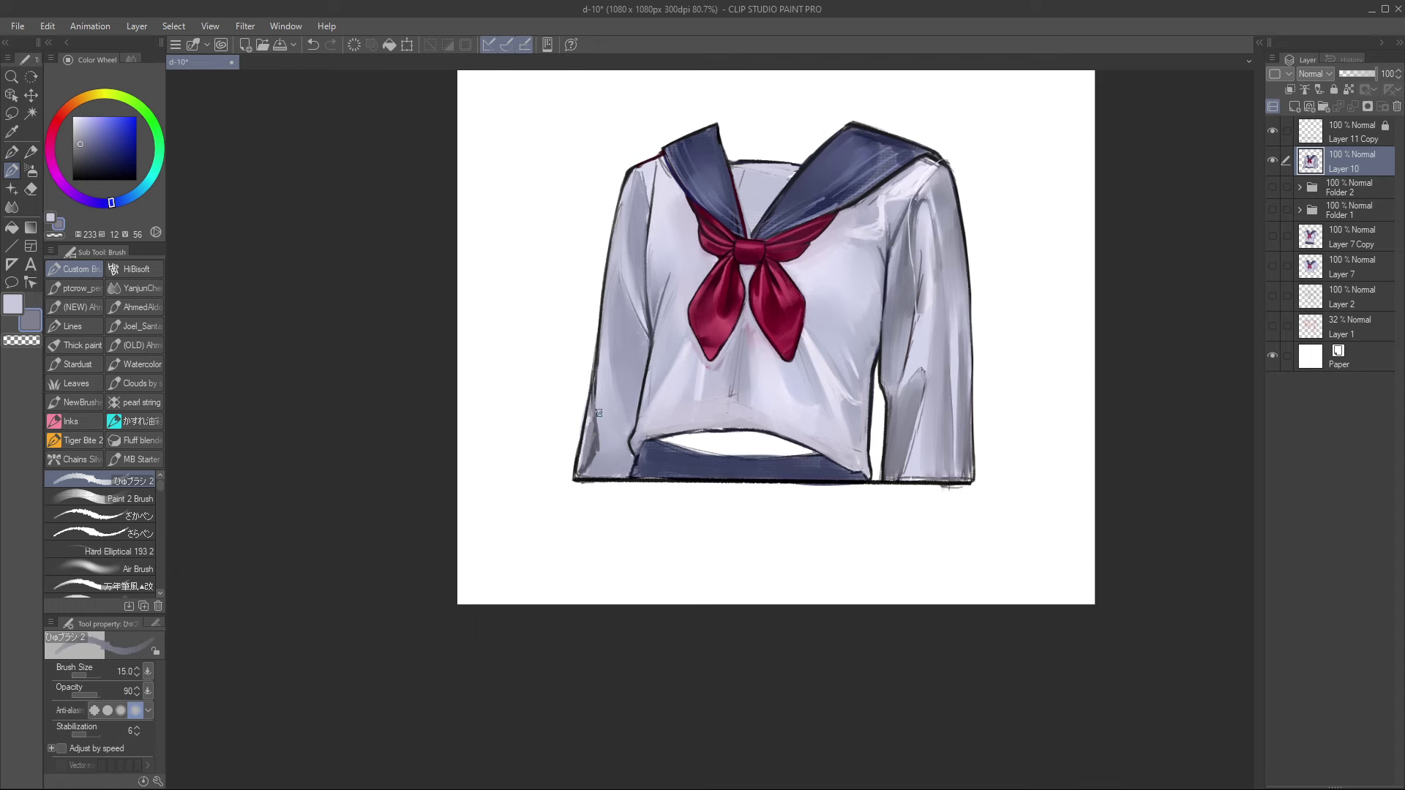
alt+click(605, 450)
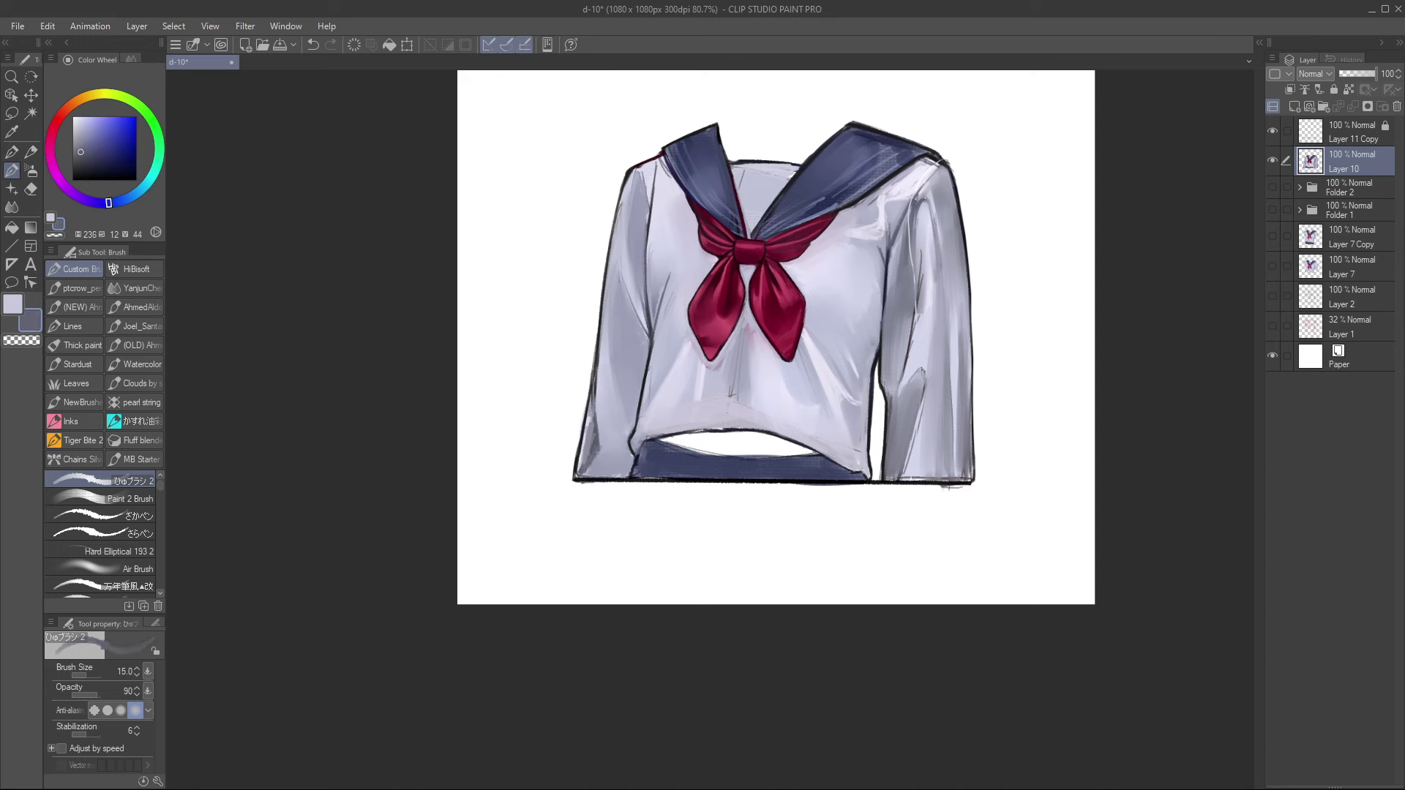
Step: Blend the left sleeve's outer edge above the cuff with the Paint 2 Brush, using sampled sleeve greys
click(111, 496)
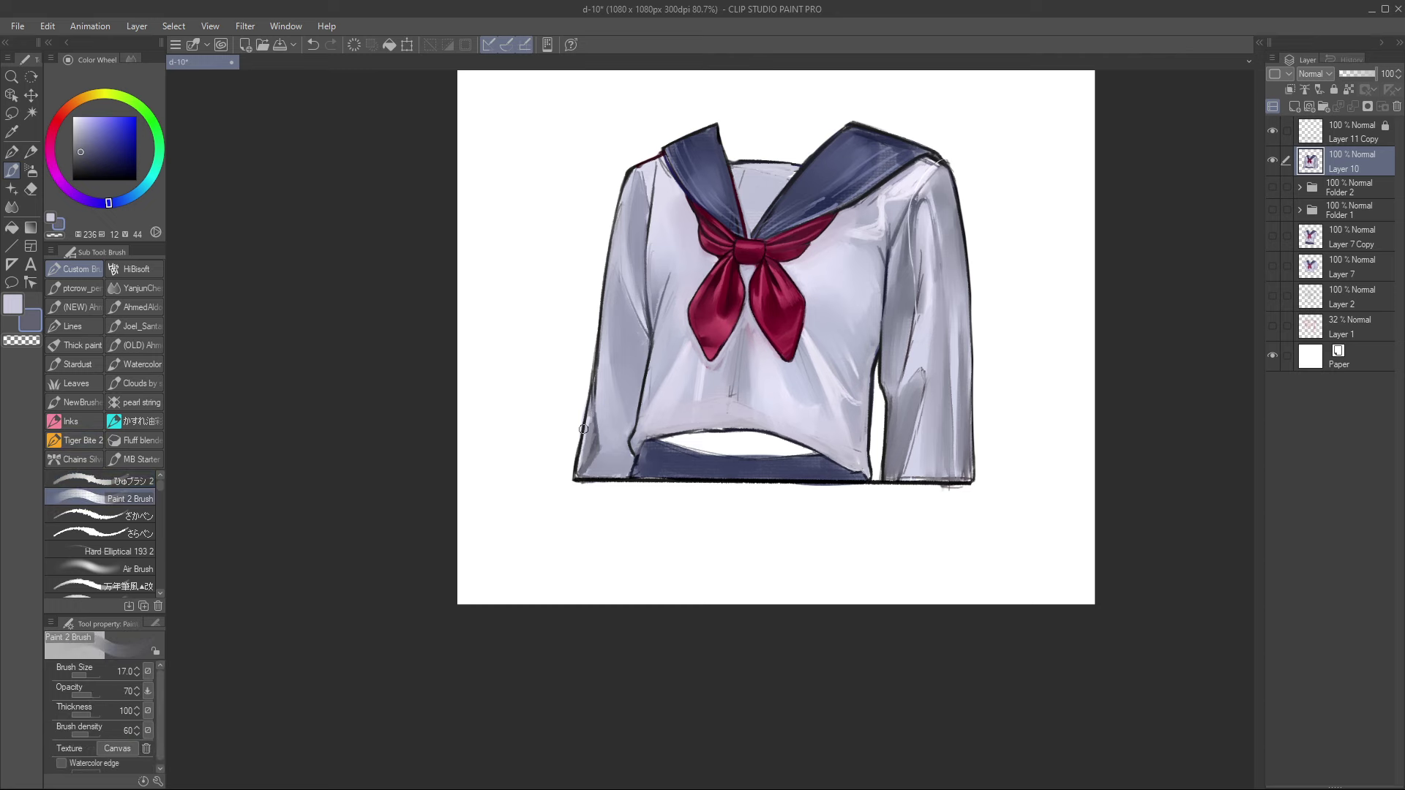
alt+click(594, 447)
drag(591, 421, 579, 465)
alt+click(648, 293)
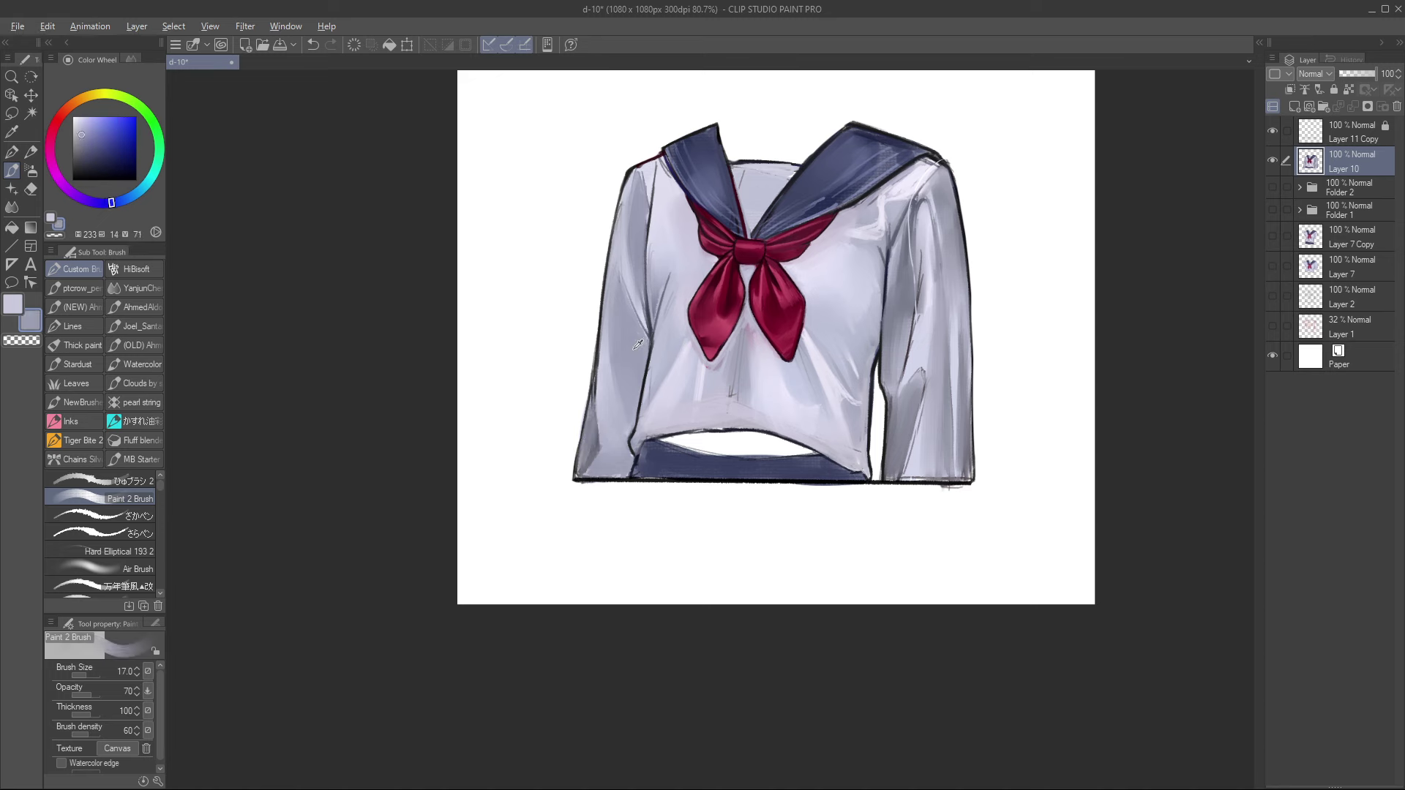
drag(591, 412, 586, 442)
Step: Add a new raster layer and soften the left sleeve's cuff folds with sampled lavender and grey strokes
key(ctrl+shift+n)
alt+click(604, 431)
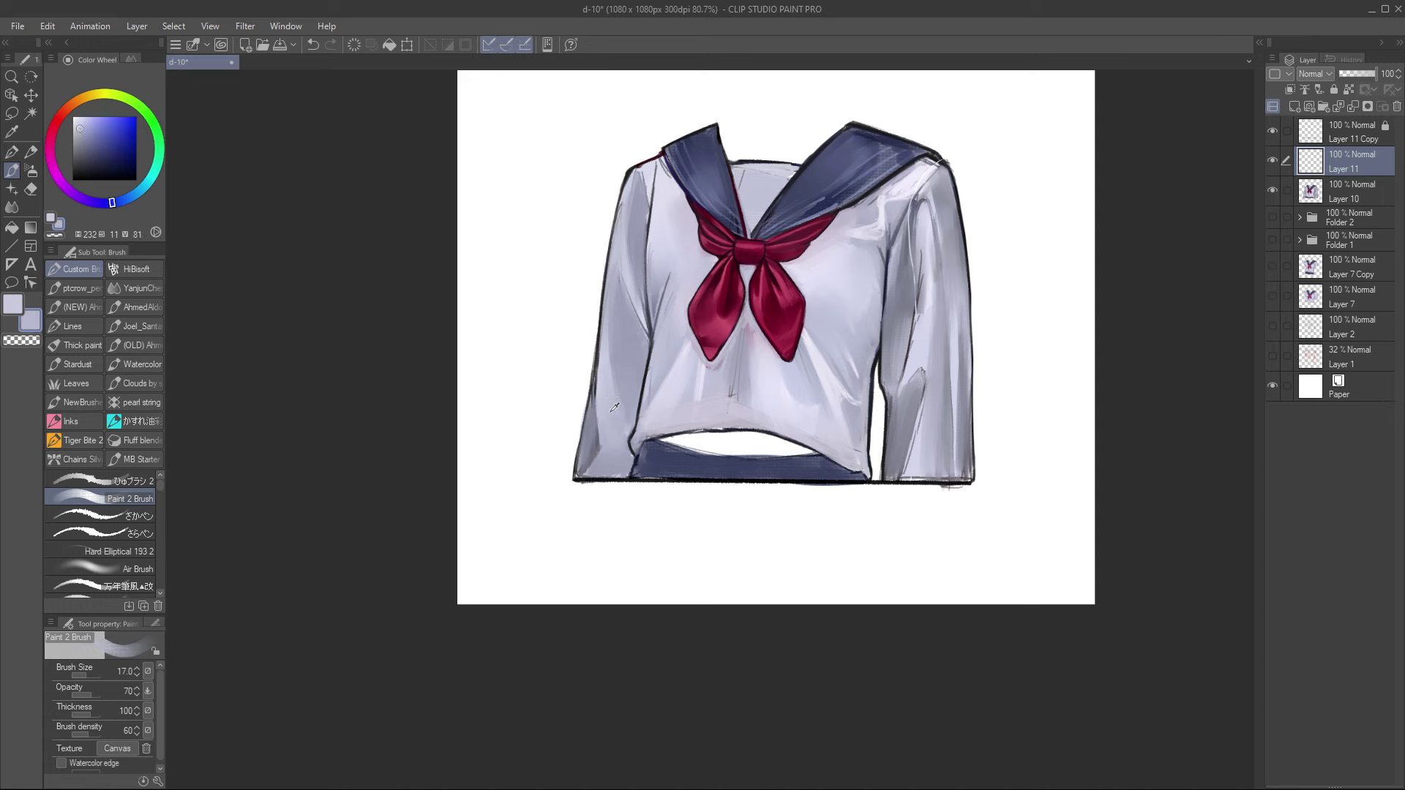
mouse_move(581, 457)
mouse_down()
mouse_move(579, 470)
mouse_move(589, 459)
mouse_up()
alt+click(593, 430)
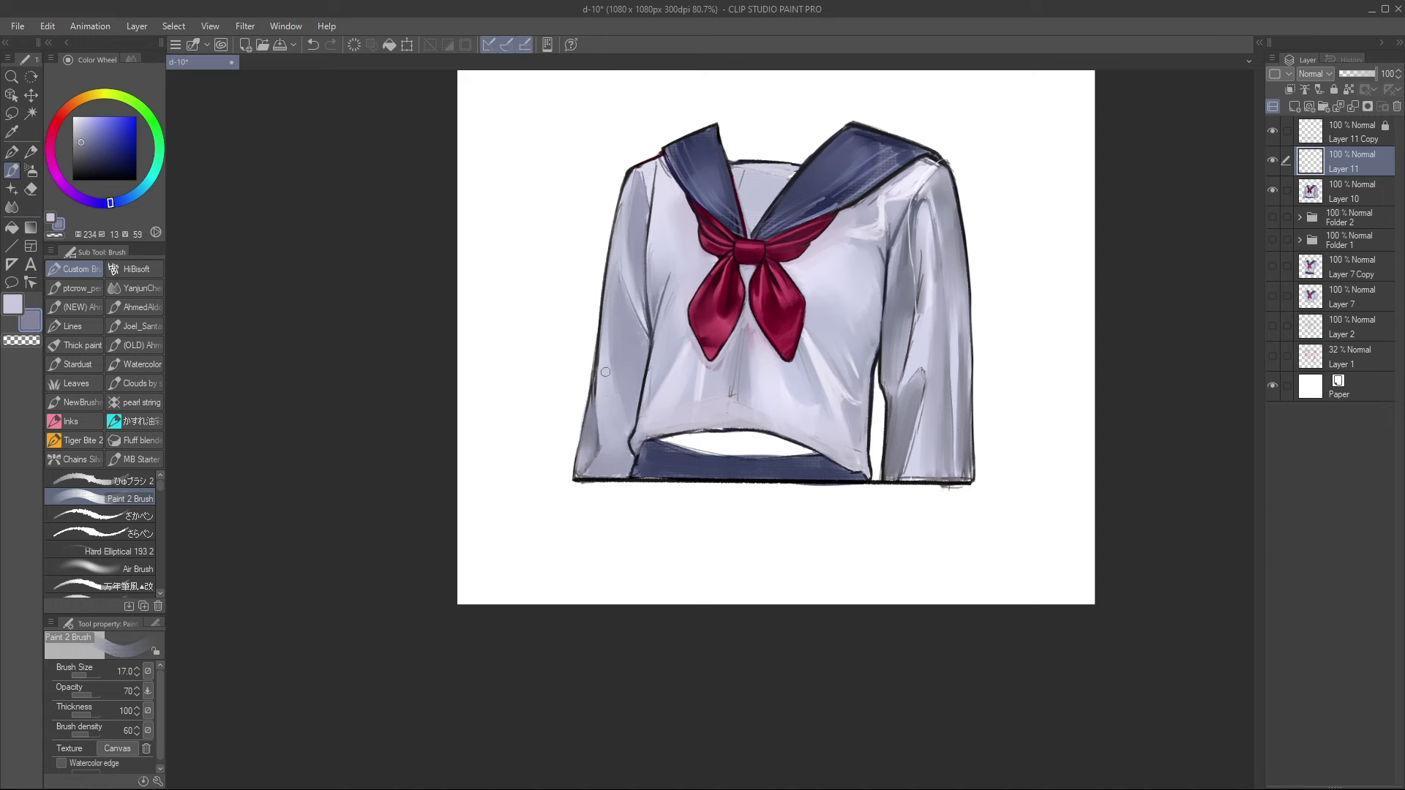
drag(594, 433, 583, 453)
alt+click(593, 447)
alt+click(613, 461)
drag(608, 397, 599, 434)
alt+click(597, 437)
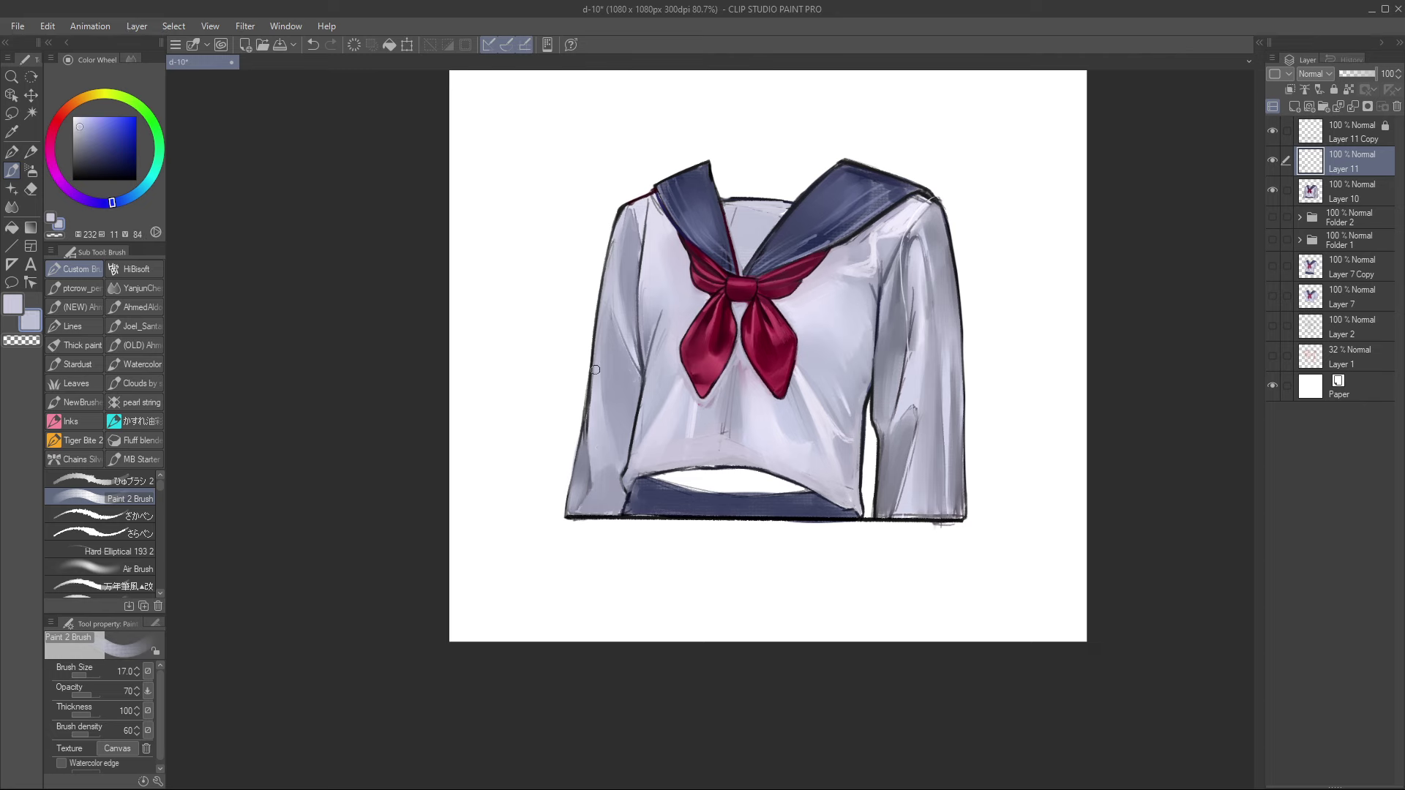
Step: Undo the last stroke and lighten the middle of the lower left sleeve with sampled lavender at brush size 30
alt+click(593, 394)
alt+click(584, 462)
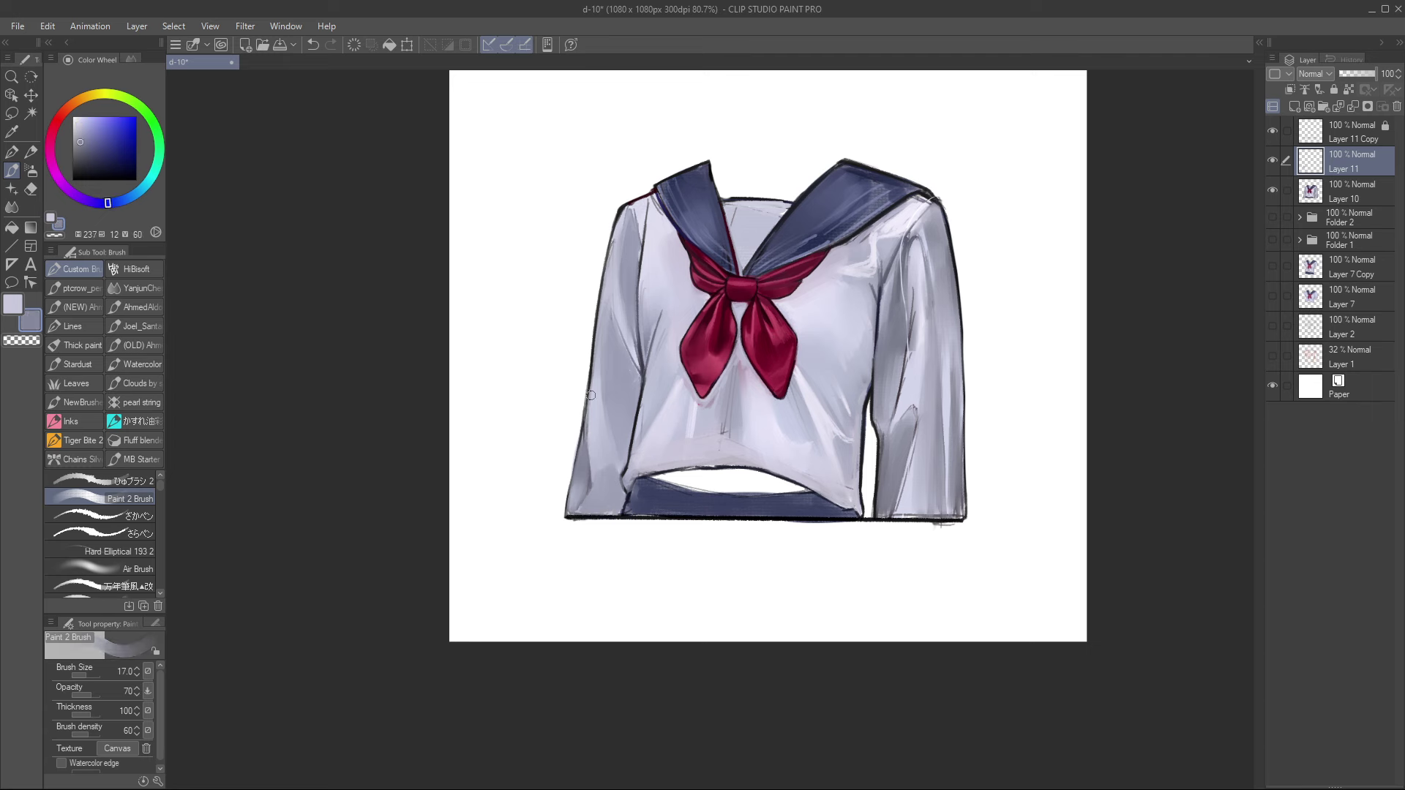
alt+click(594, 440)
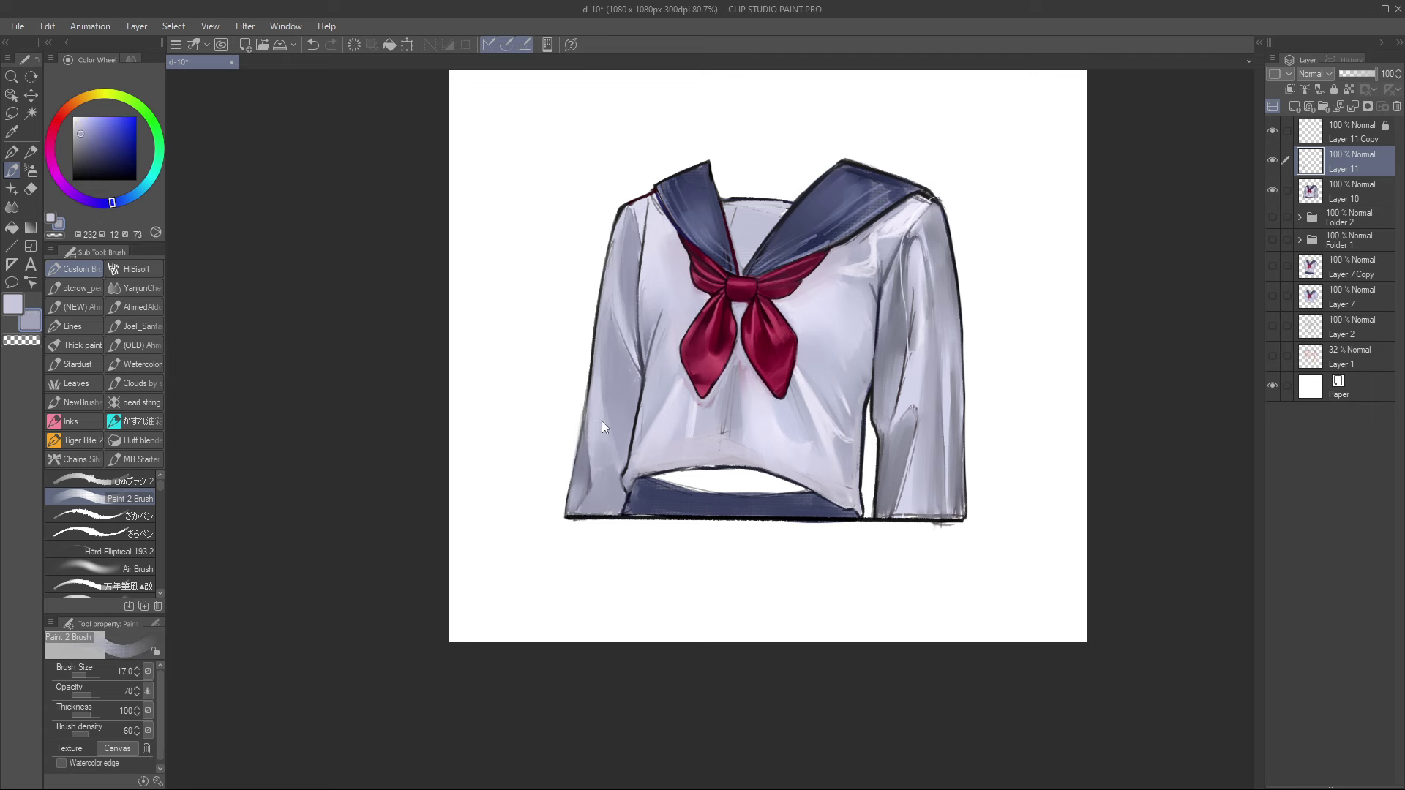
key(ctrl+z)
alt+click(603, 446)
key(bracketright)
key(bracketright)
key(bracketright)
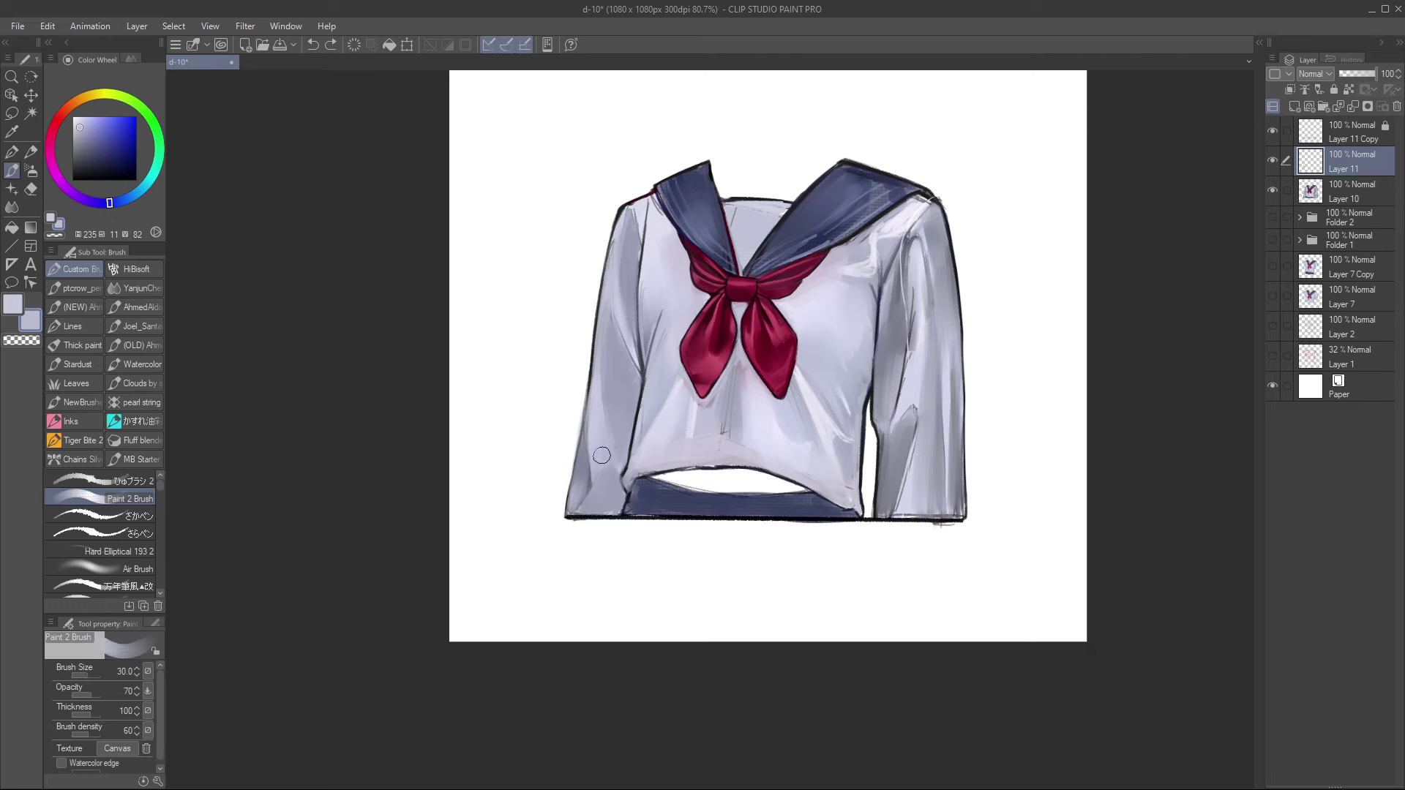
drag(603, 455, 608, 479)
Step: Reduce the brush size to 15 and shade the left sleeve's upper arm toward the elbow with sampled grey
alt+click(598, 495)
key(bracketleft)
key(bracketleft)
key(bracketleft)
key(bracketleft)
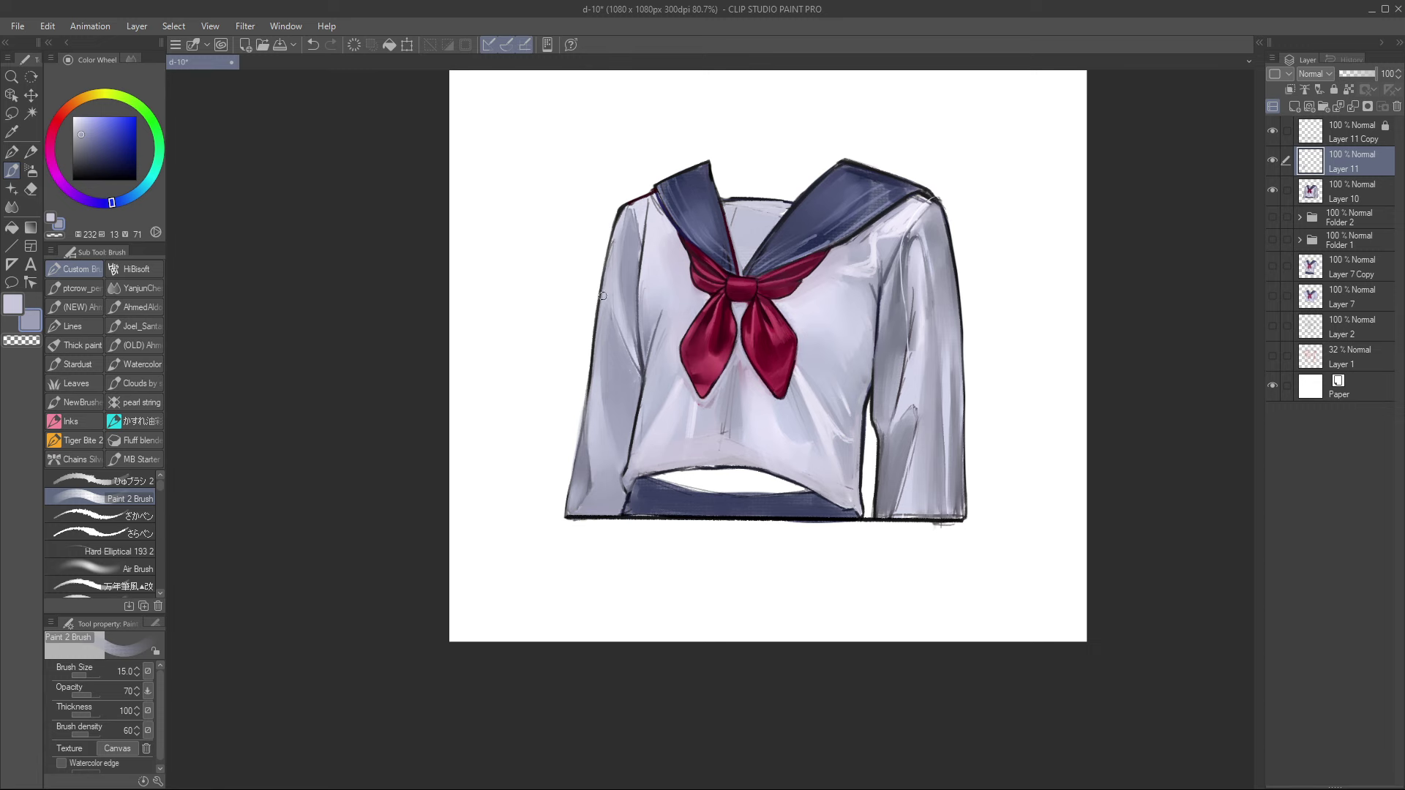
drag(604, 291, 639, 400)
Step: Blend the sketch lines on the left upper sleeve and shoulder with sampled greys and a pale tone beside the collar
alt+click(631, 312)
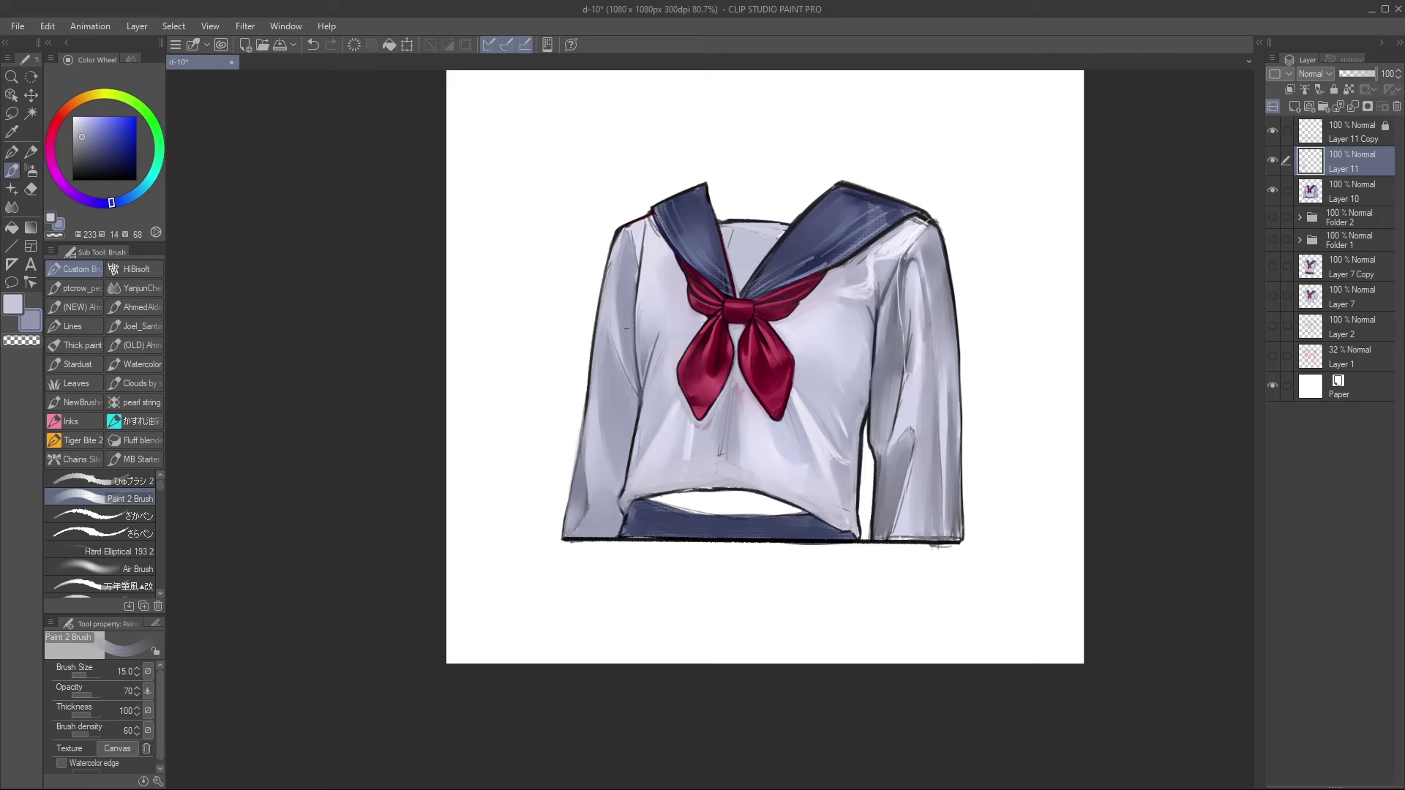
alt+click(622, 355)
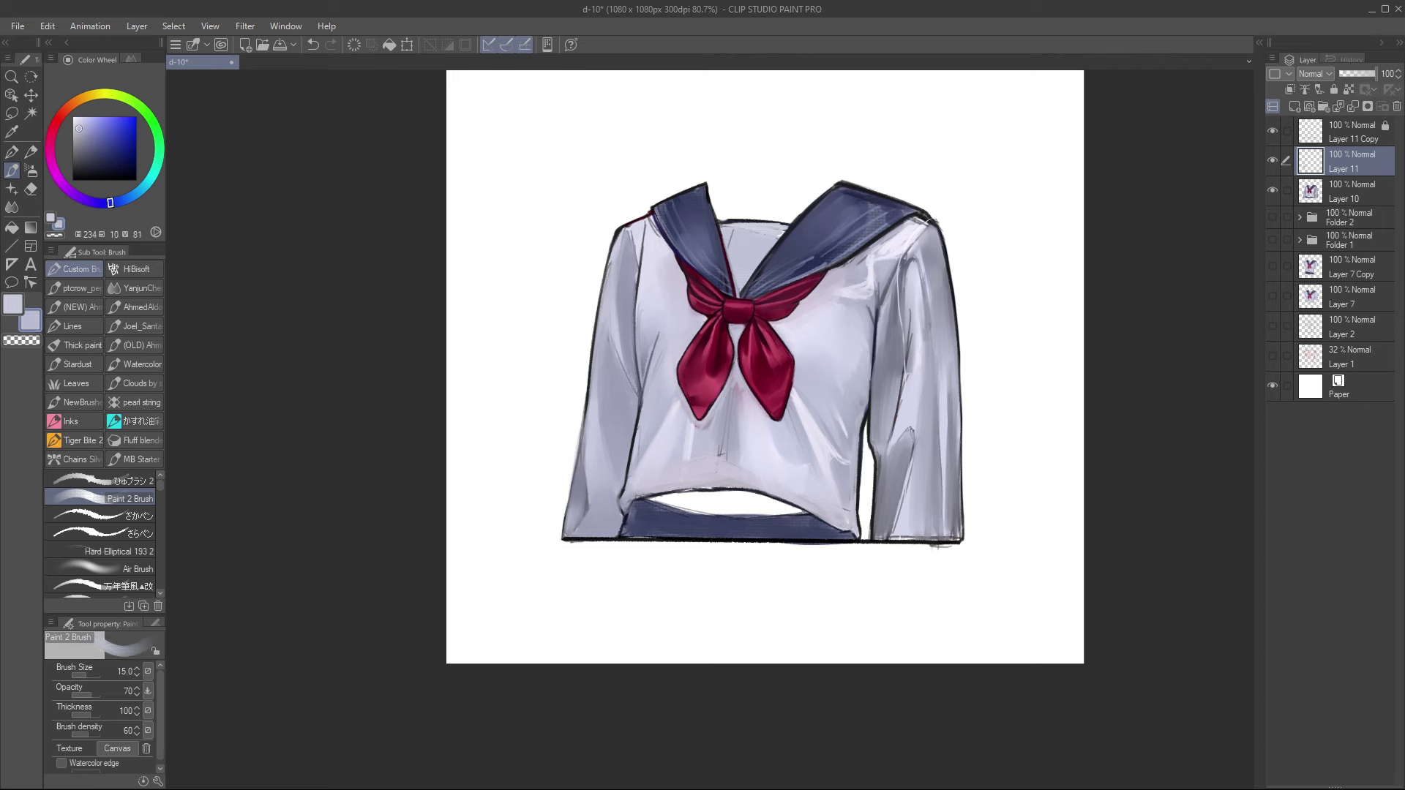
alt+click(623, 375)
drag(628, 221, 626, 316)
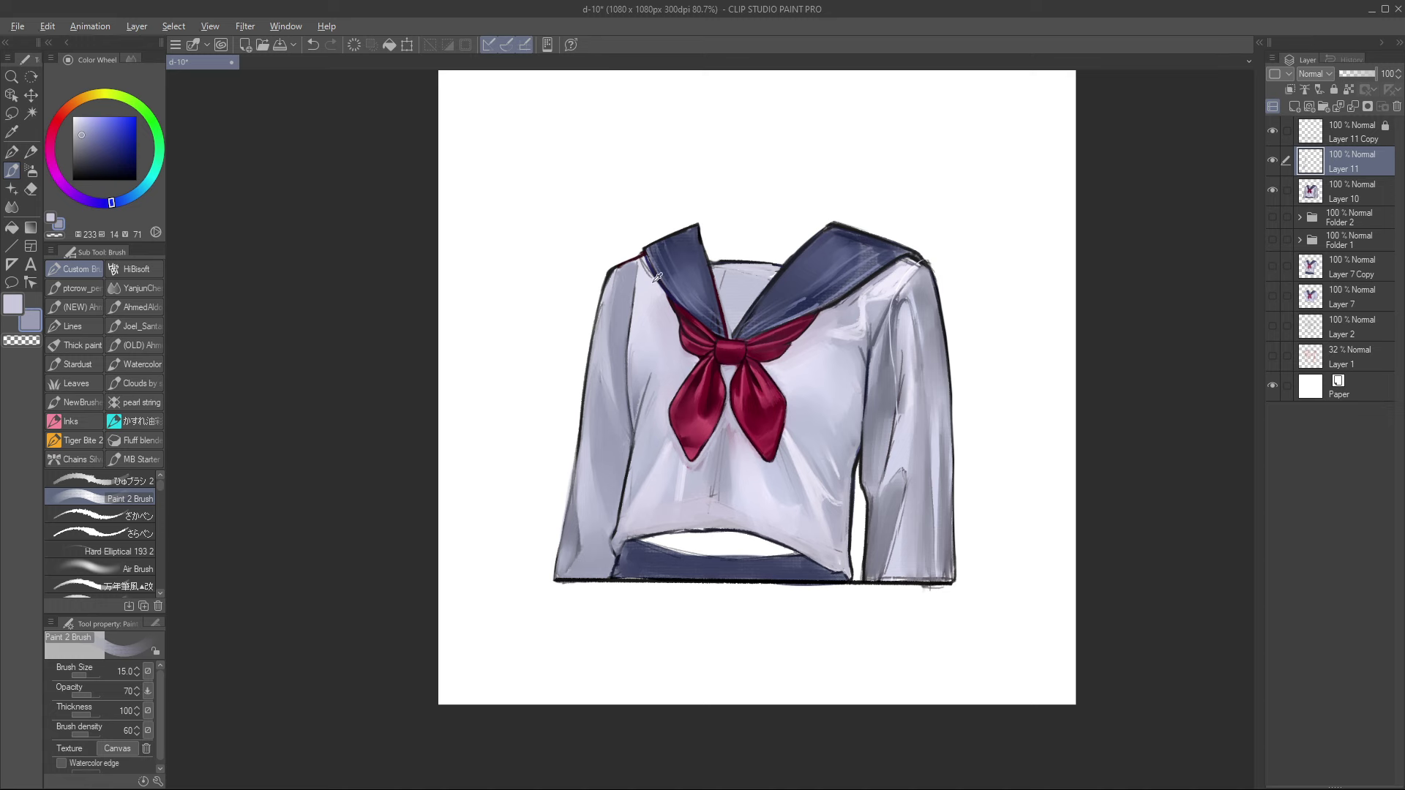
alt+click(628, 281)
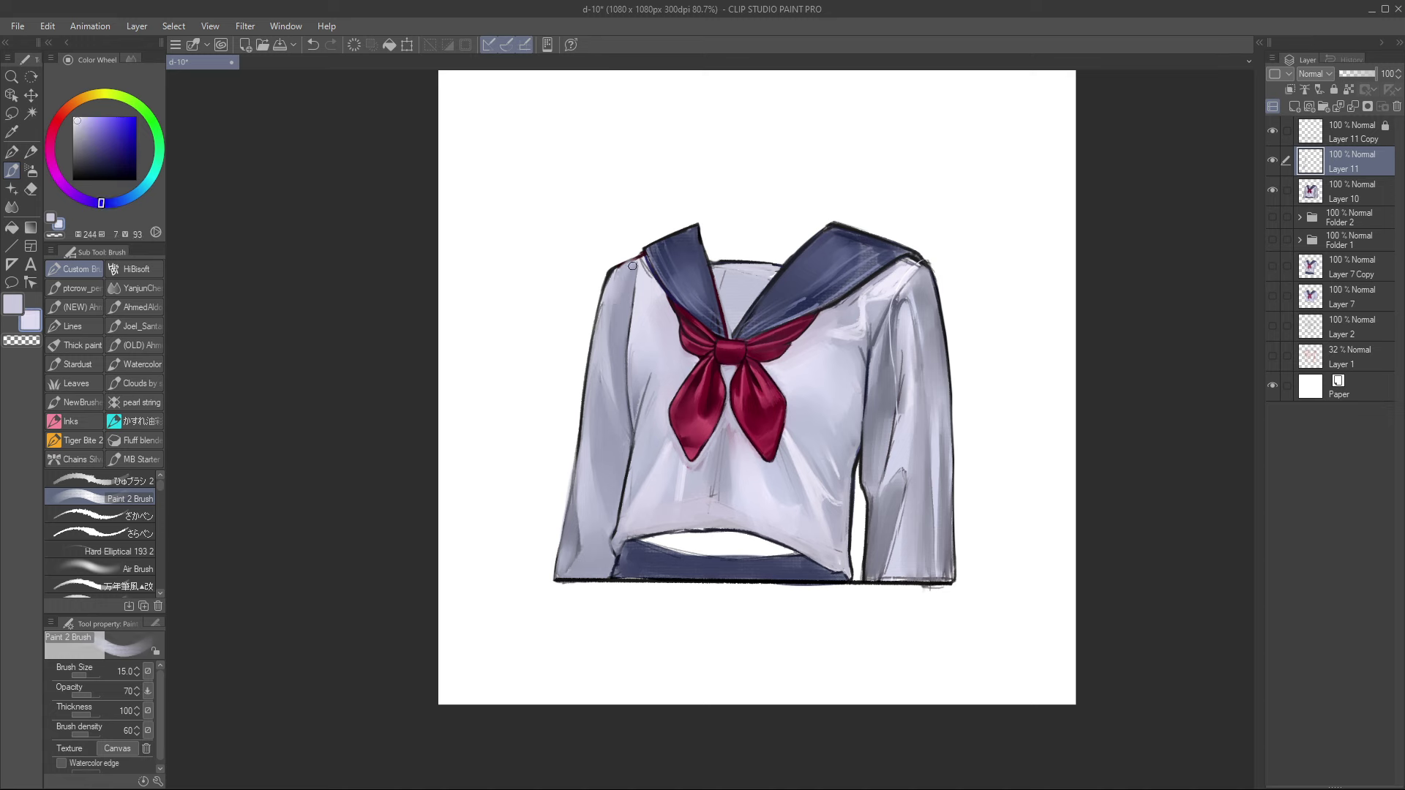
alt+click(628, 283)
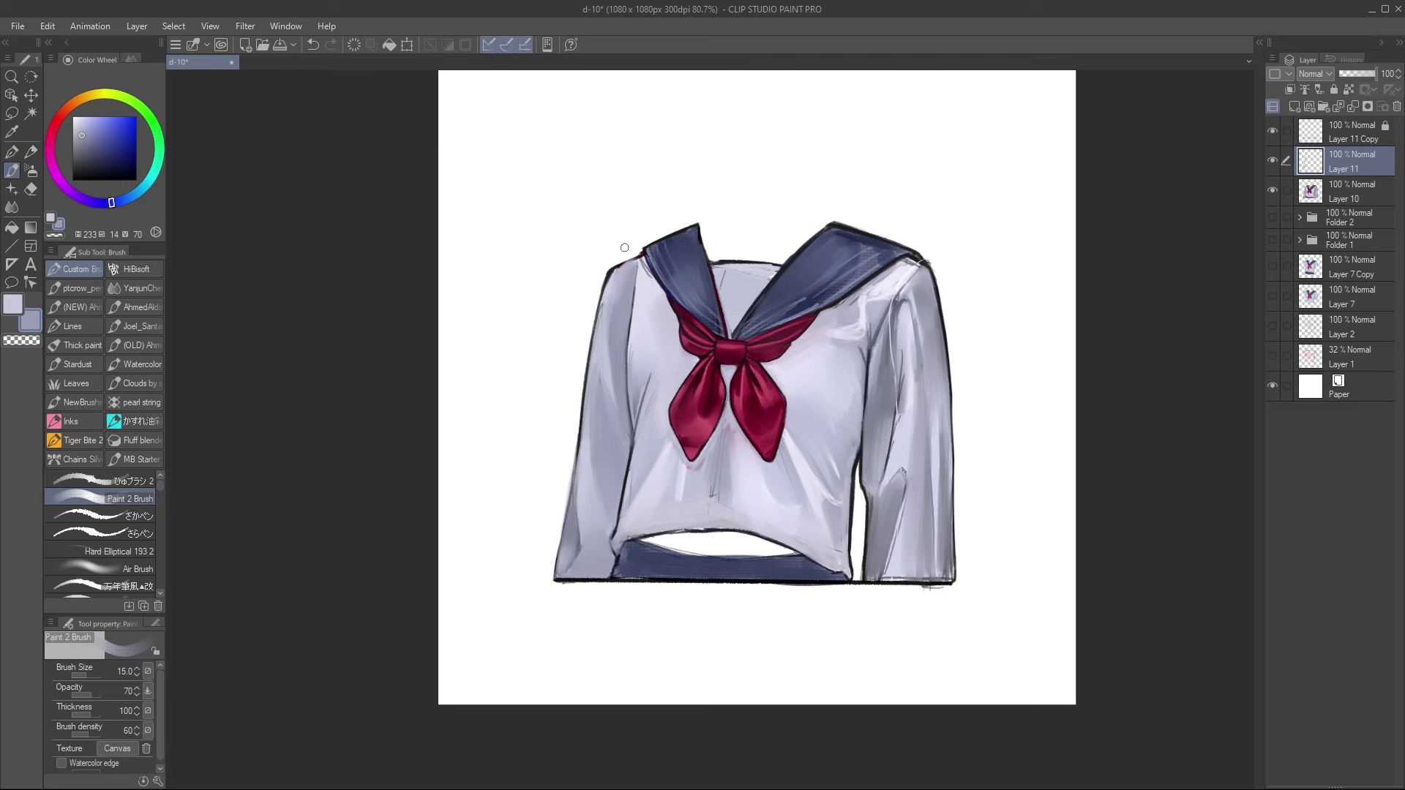
scroll(620, 253, down, 6)
drag(617, 258, 518, 403)
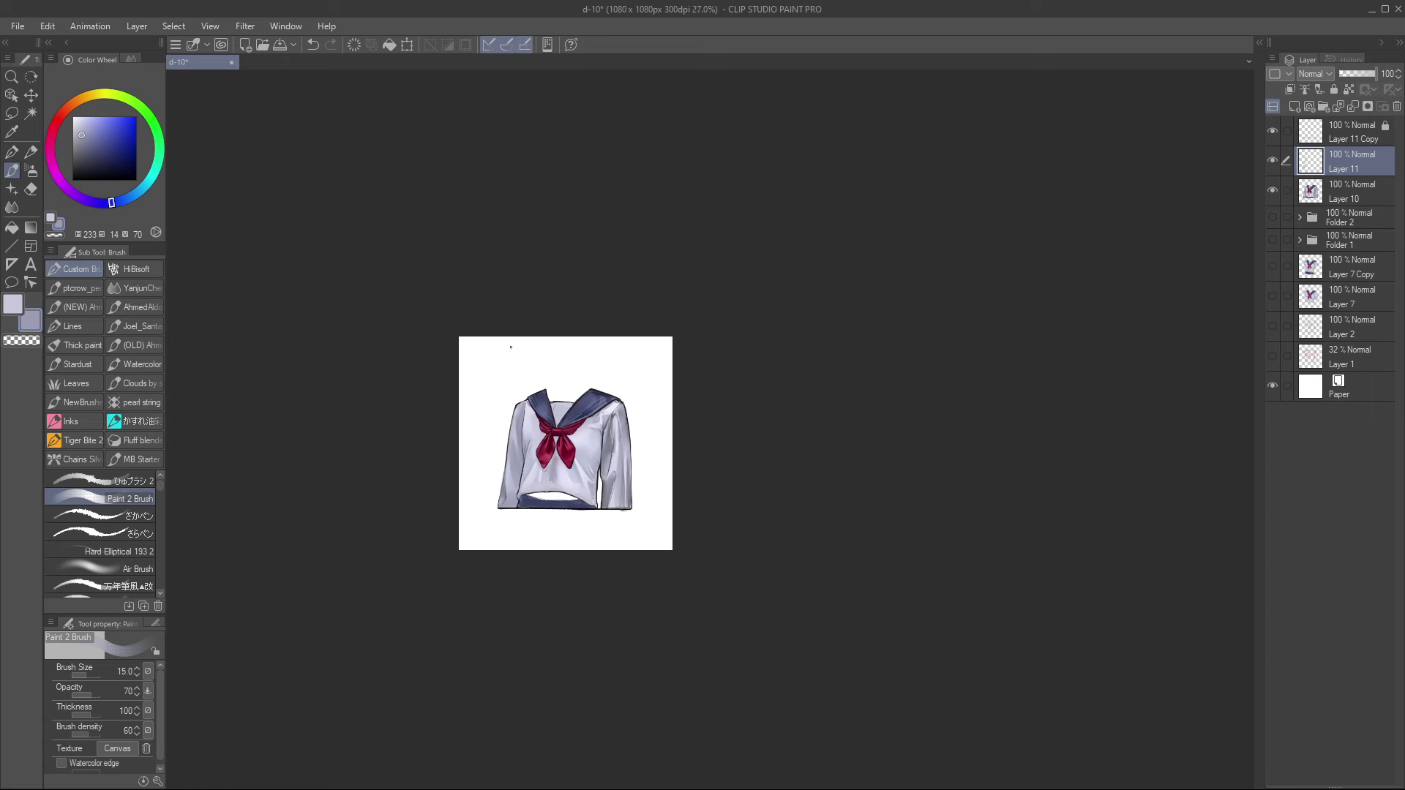
scroll(511, 347, up, 3)
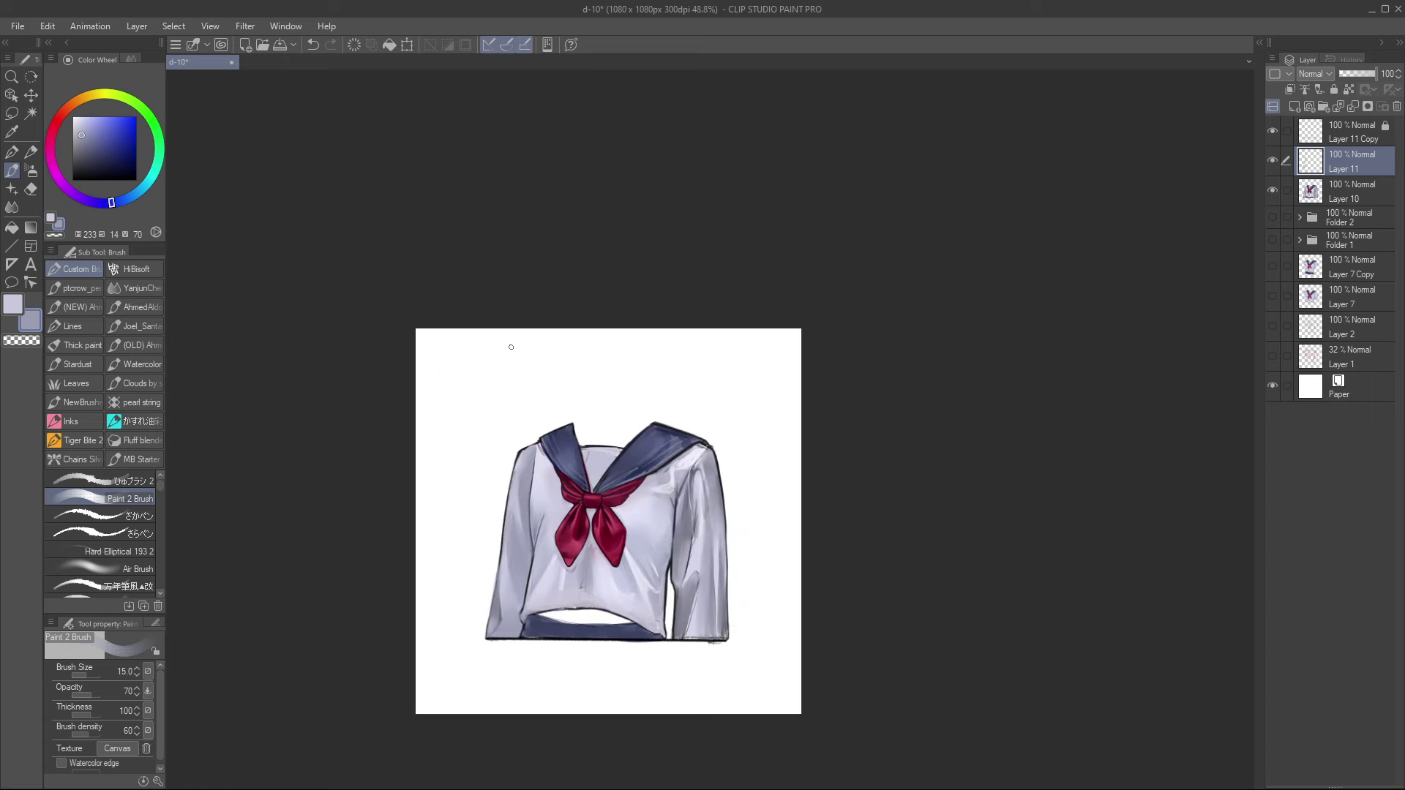
scroll(511, 347, up, 2)
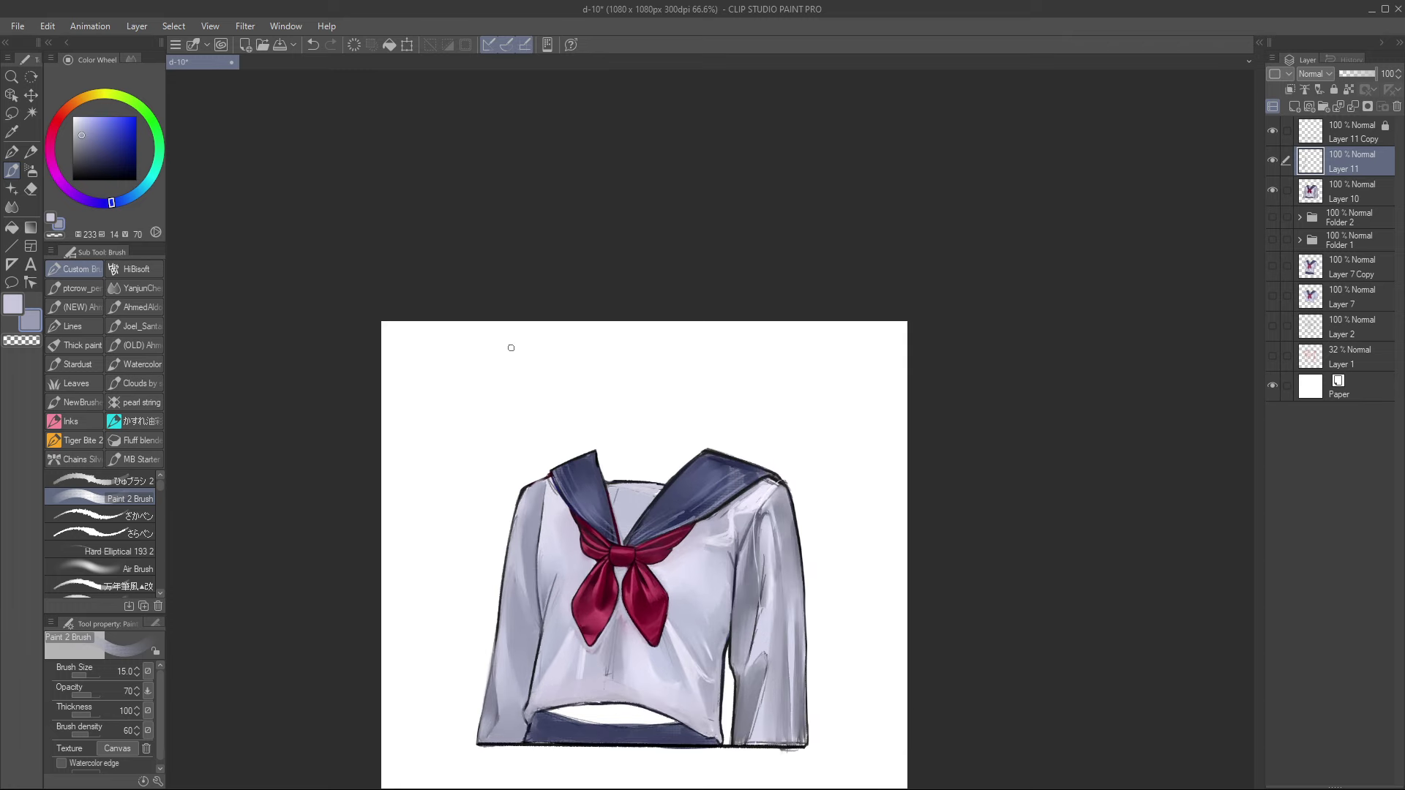
Step: On a new raster layer, retouch the left shoulder outline beside the collar with a sampled near-black at brush size 7
alt+click(786, 477)
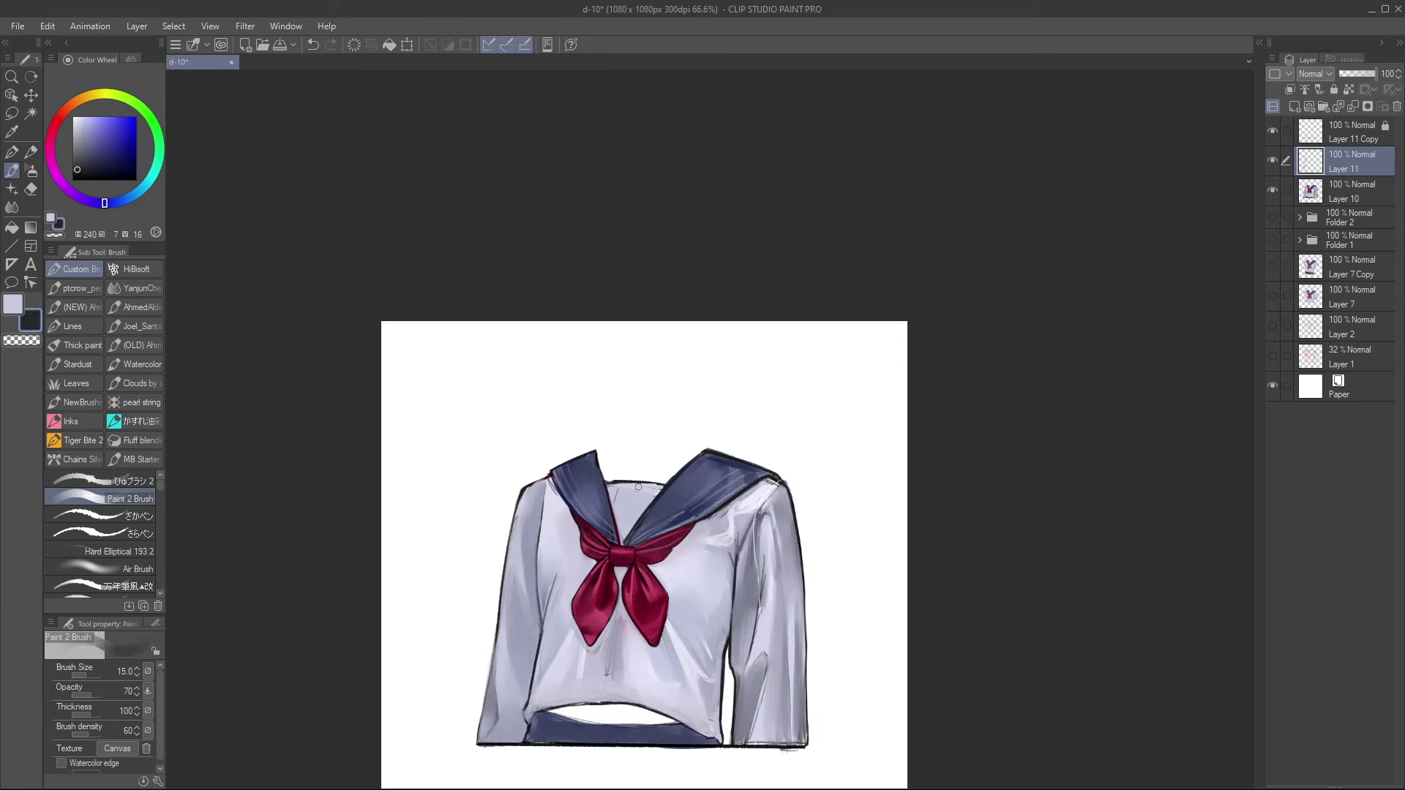
key(ctrl+shift+n)
click(151, 478)
key(r)
mouse_move(642, 686)
mouse_down()
mouse_move(756, 687)
mouse_move(941, 521)
mouse_up()
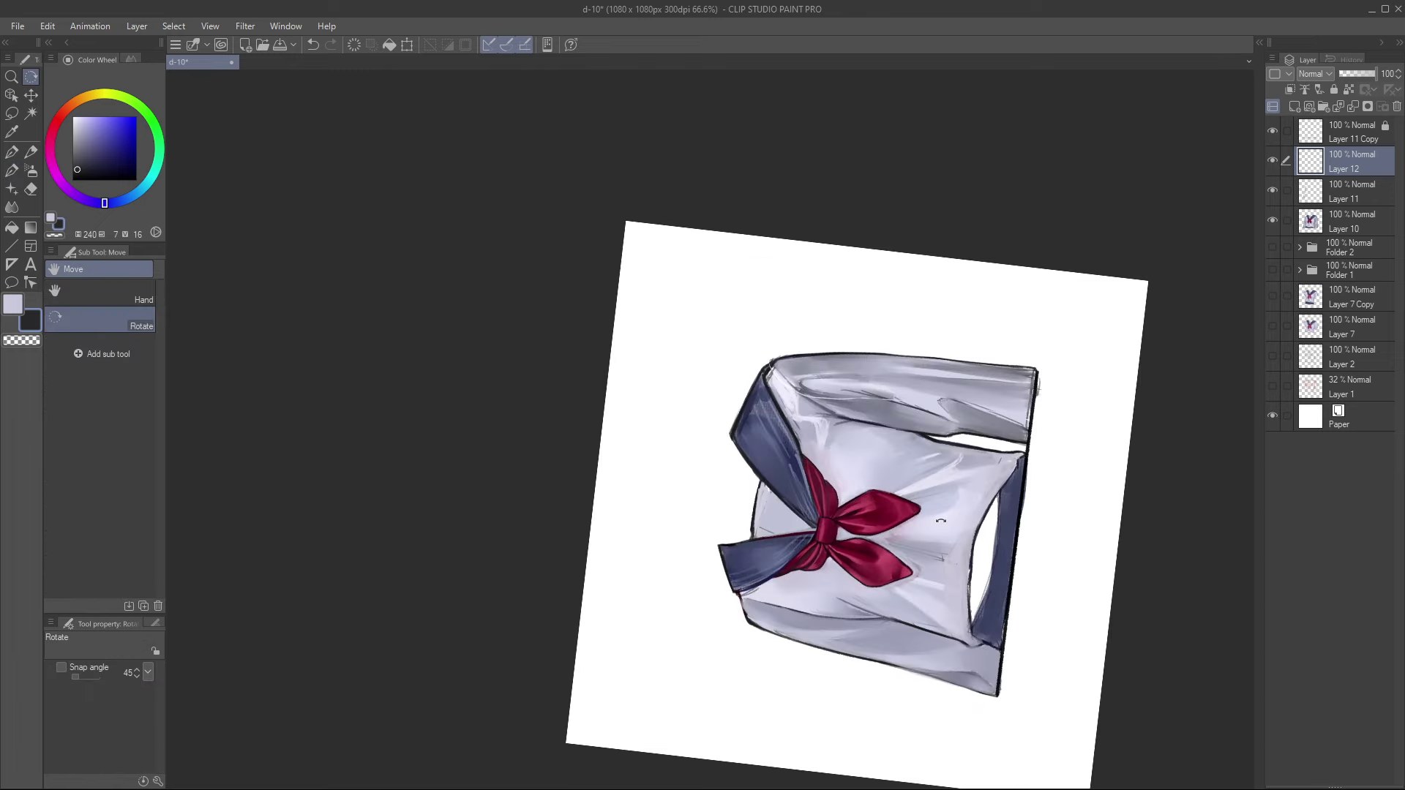
scroll(941, 520, up, 1)
key(b)
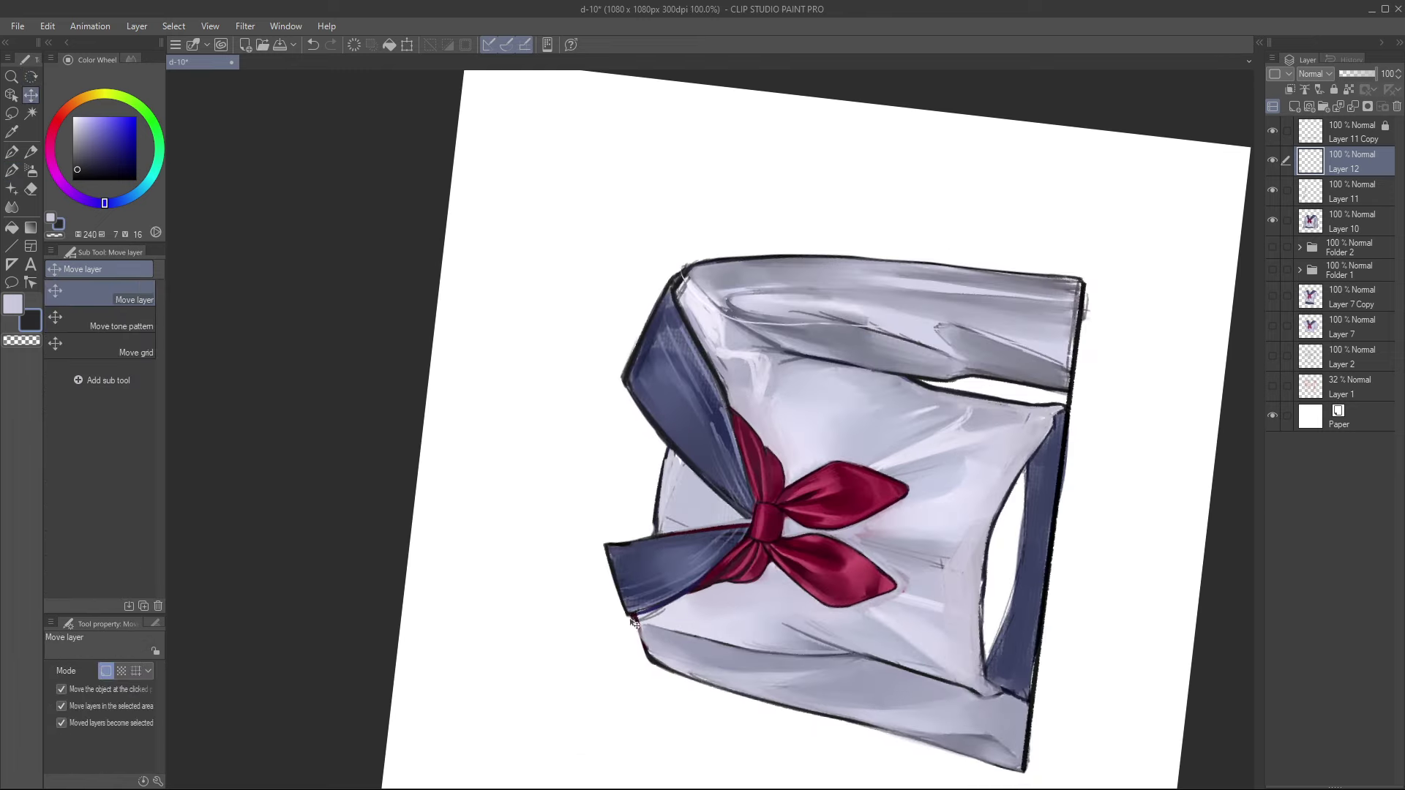
key(bracketleft)
key(bracketleft)
key(bracketleft)
key(bracketleft)
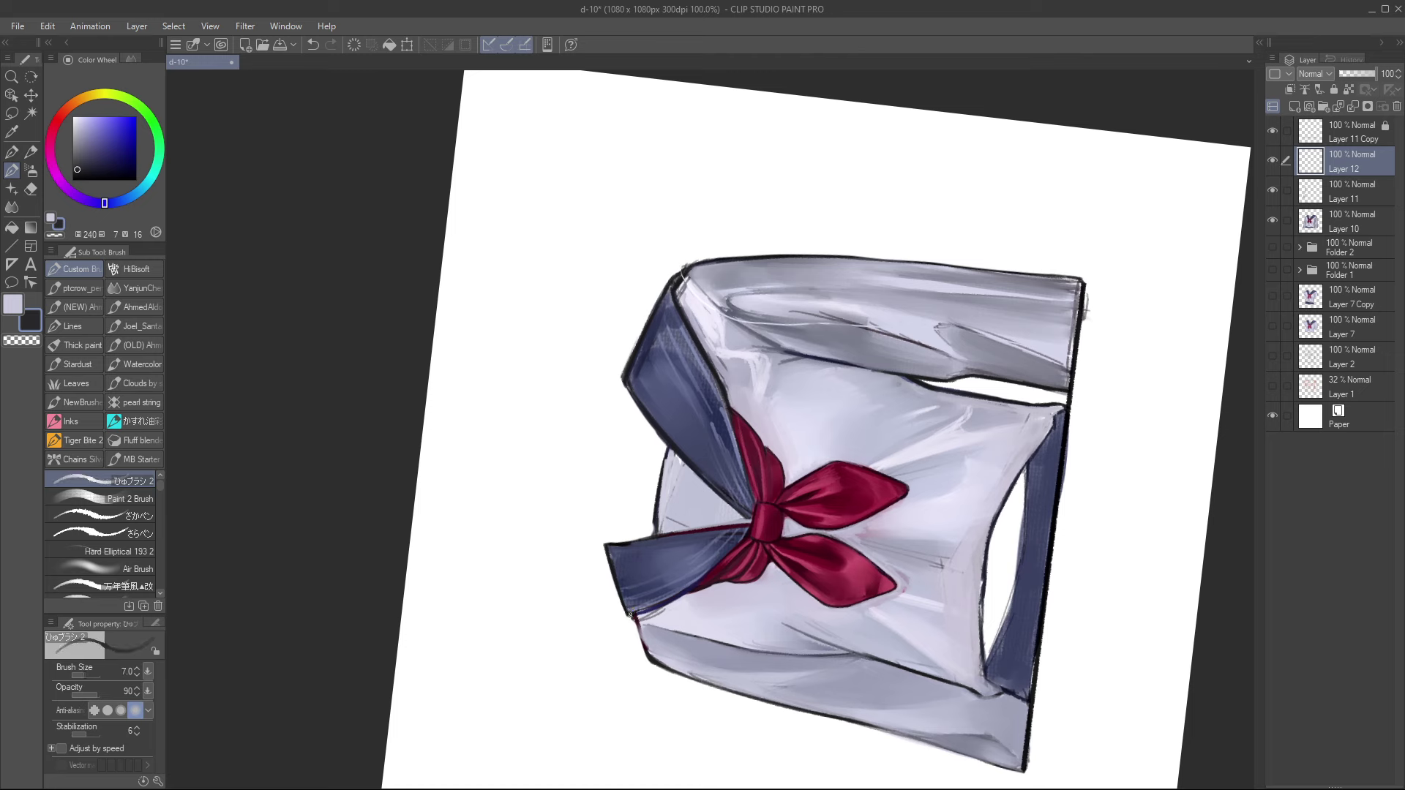
mouse_move(630, 617)
mouse_down()
mouse_move(640, 652)
mouse_move(641, 641)
mouse_up()
alt+click(653, 637)
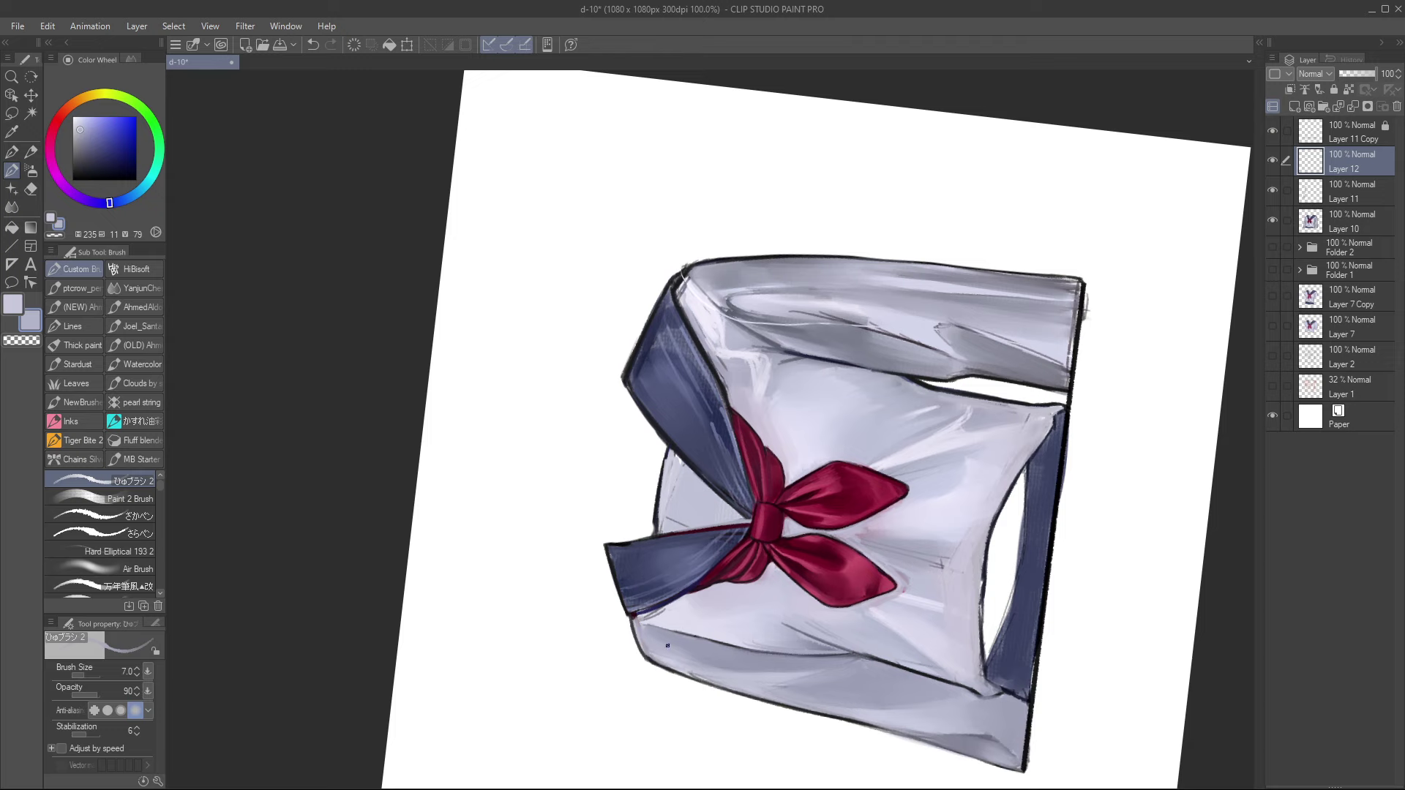
Step: Merge Layer 12, Layer 11 and Layer 10, and lower the merged layer's opacity to 55%
key(ctrl+at)
scroll(625, 536, down, 3)
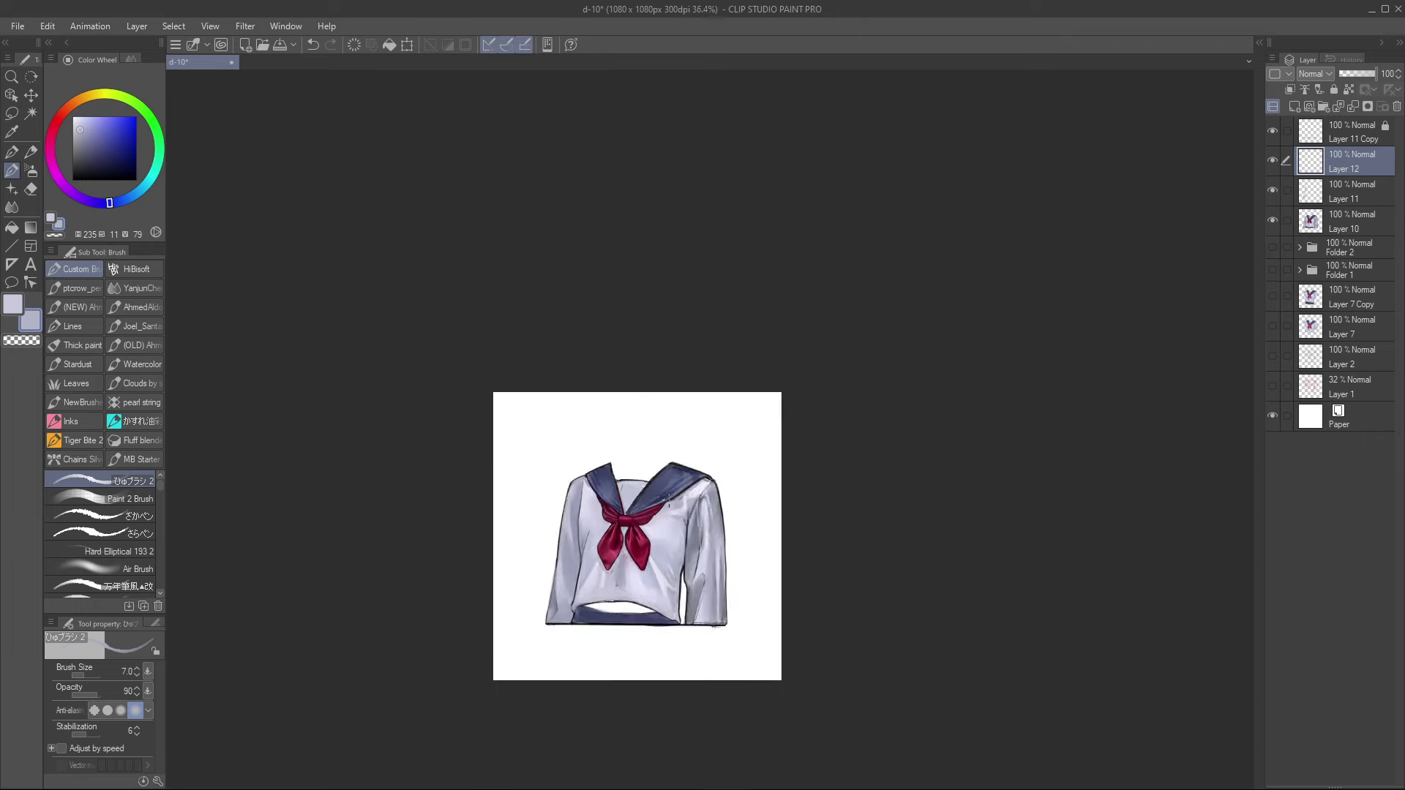
scroll(680, 490, up, 2)
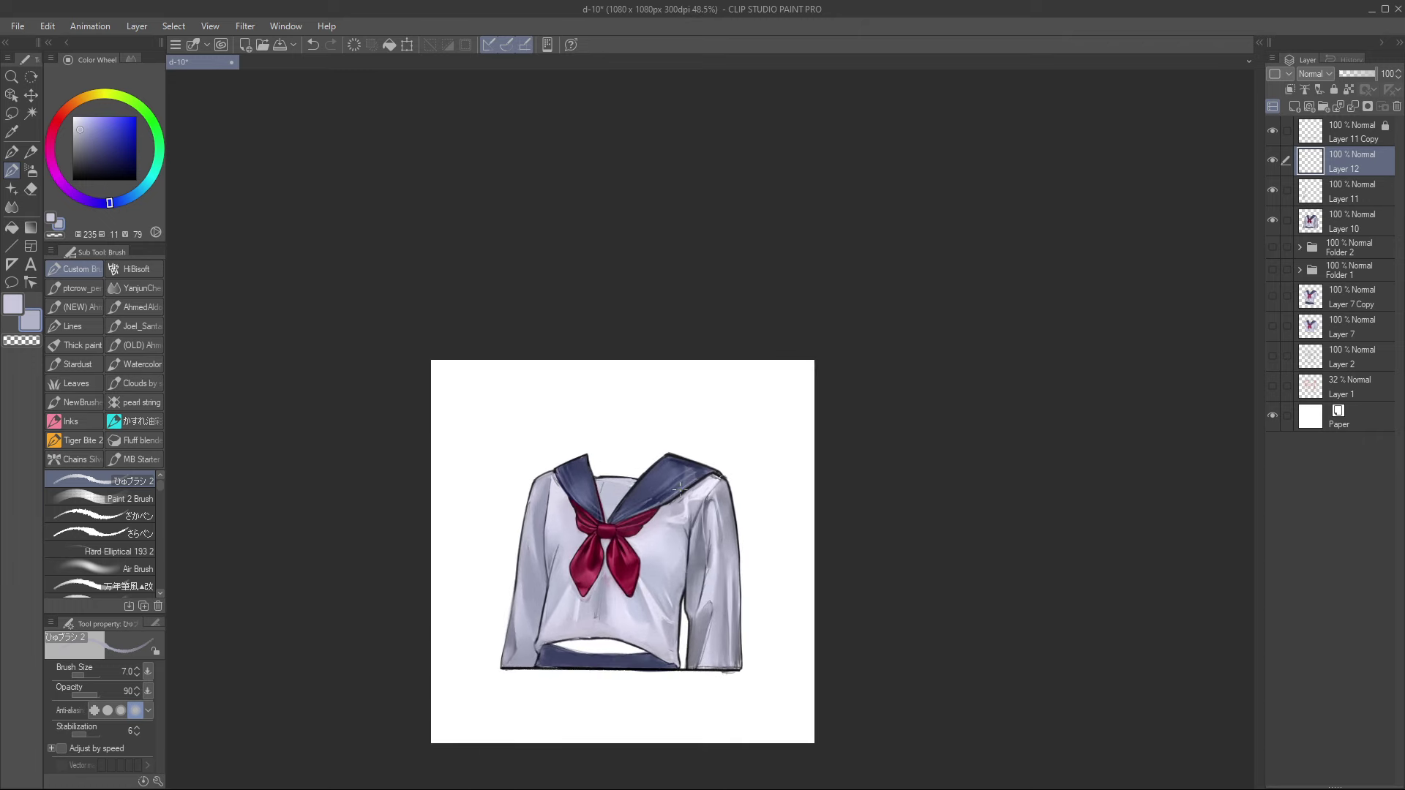
key(r)
drag(679, 490, 656, 652)
ctrl+click(1326, 187)
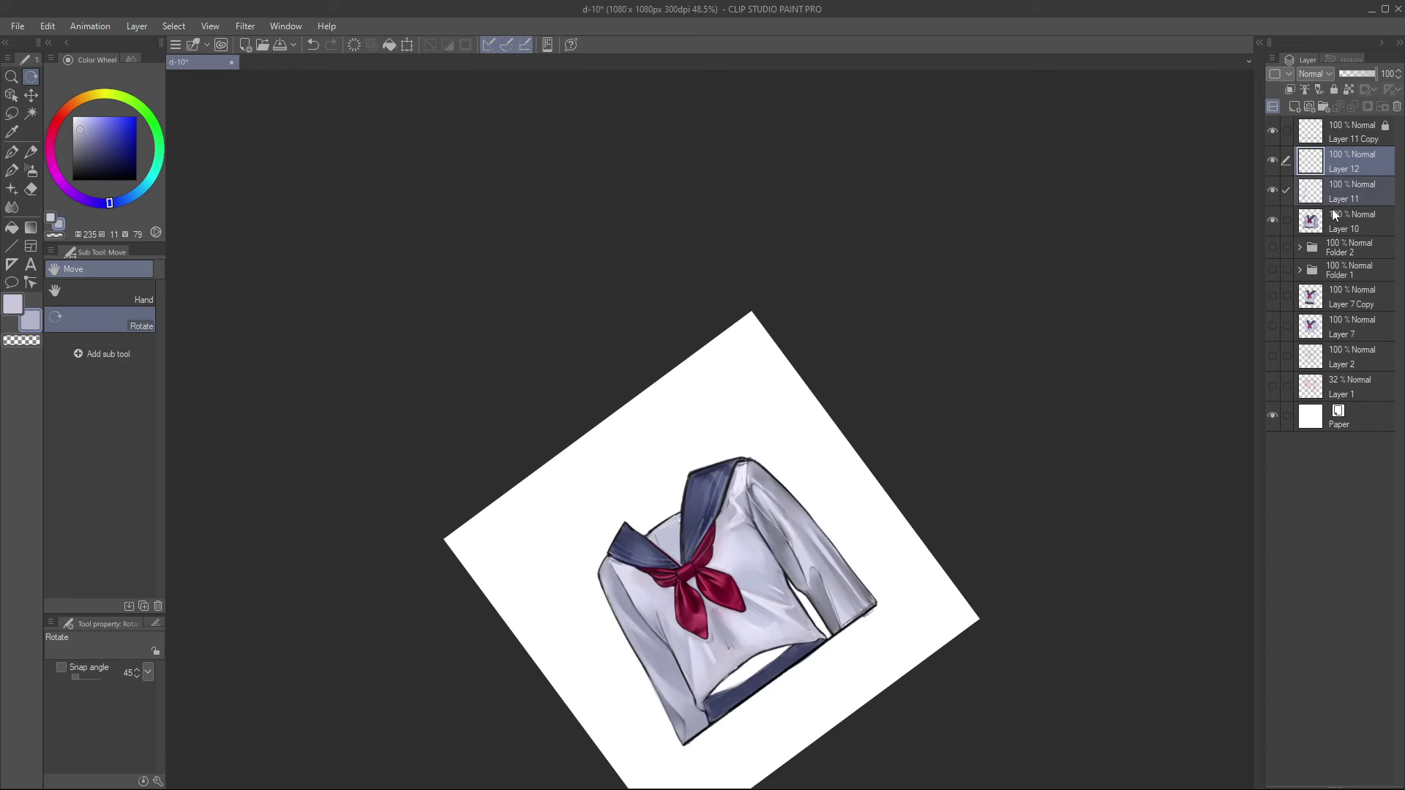
ctrl+click(1335, 214)
key(shift+alt+e)
double_click(1146, 243)
click(1360, 74)
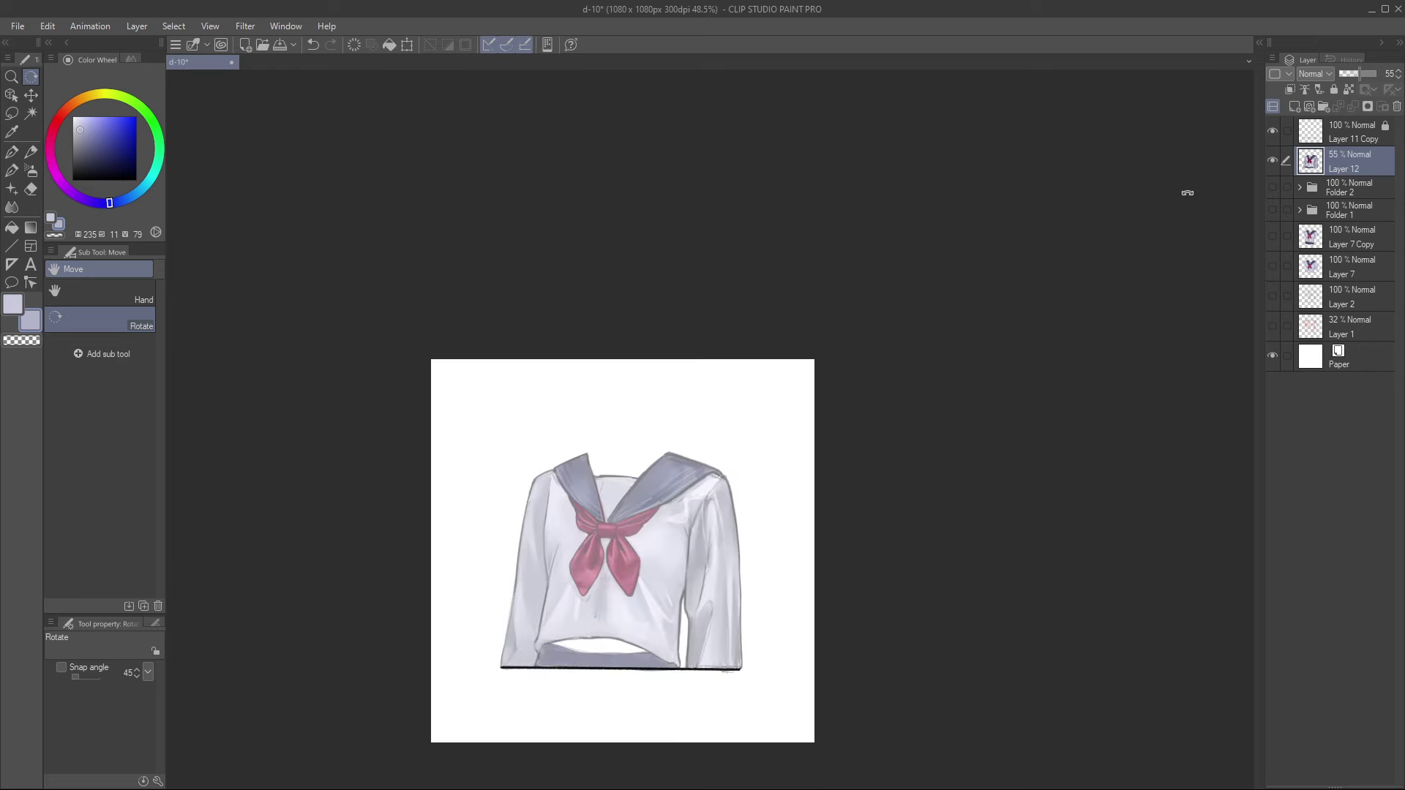
Step: Rotate the canvas and ink the left collar's outer edge and shoulder line in dark navy on a new raster layer
drag(656, 257, 575, 464)
scroll(576, 464, up, 2)
drag(763, 489, 607, 425)
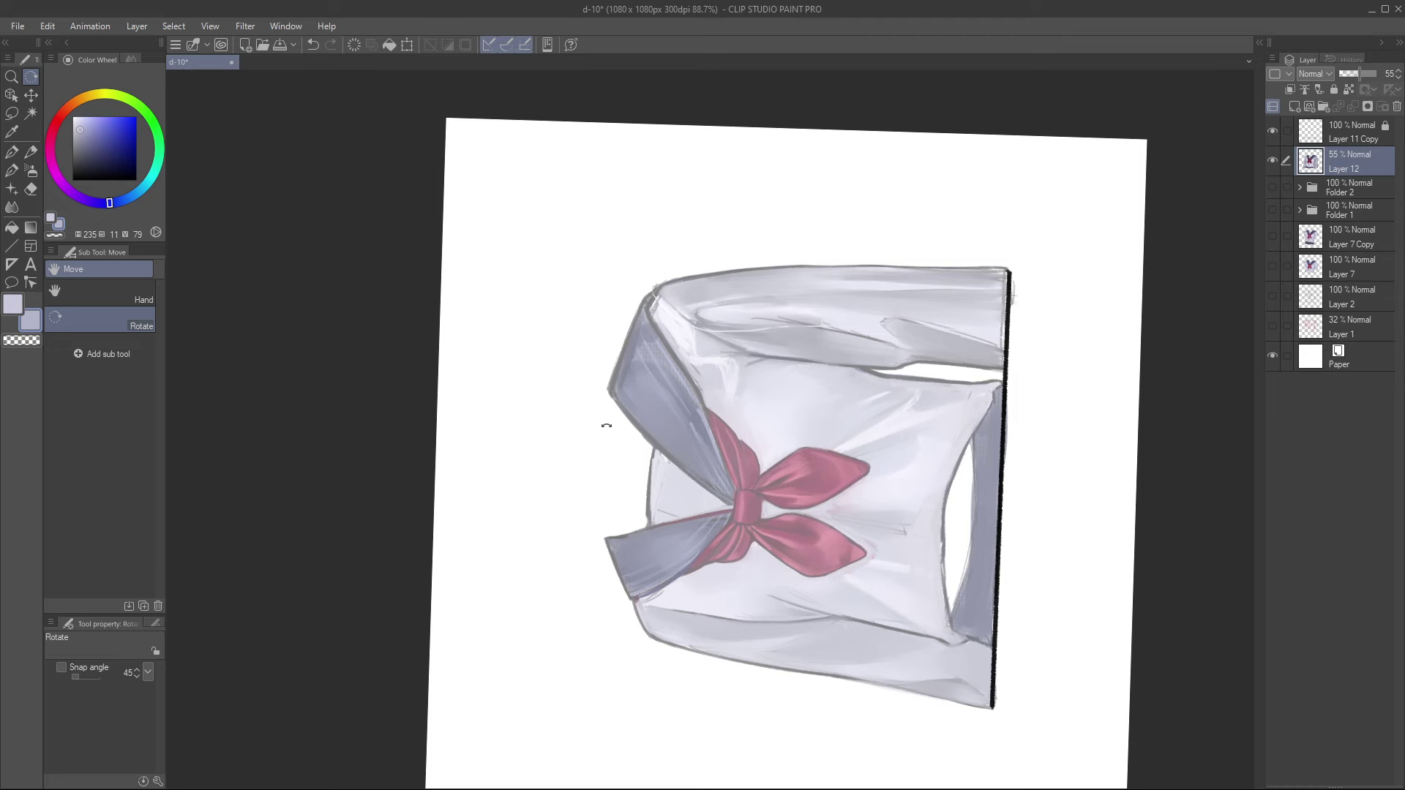
click(126, 169)
key(k)
key(b)
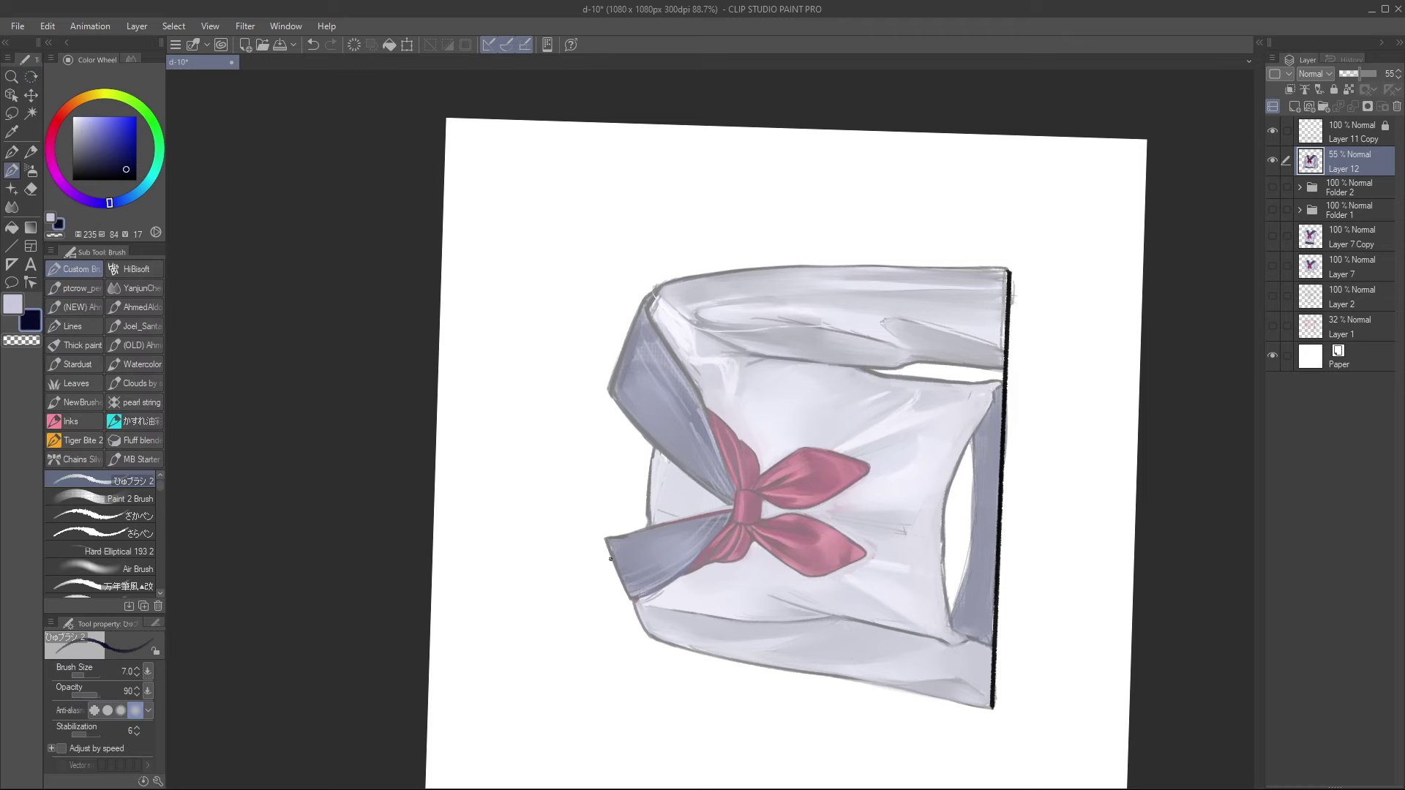
mouse_move(639, 624)
mouse_down()
mouse_move(619, 573)
mouse_move(633, 622)
mouse_up()
key(ctrl+shift+n)
key(ctrl+z)
drag(609, 542, 641, 631)
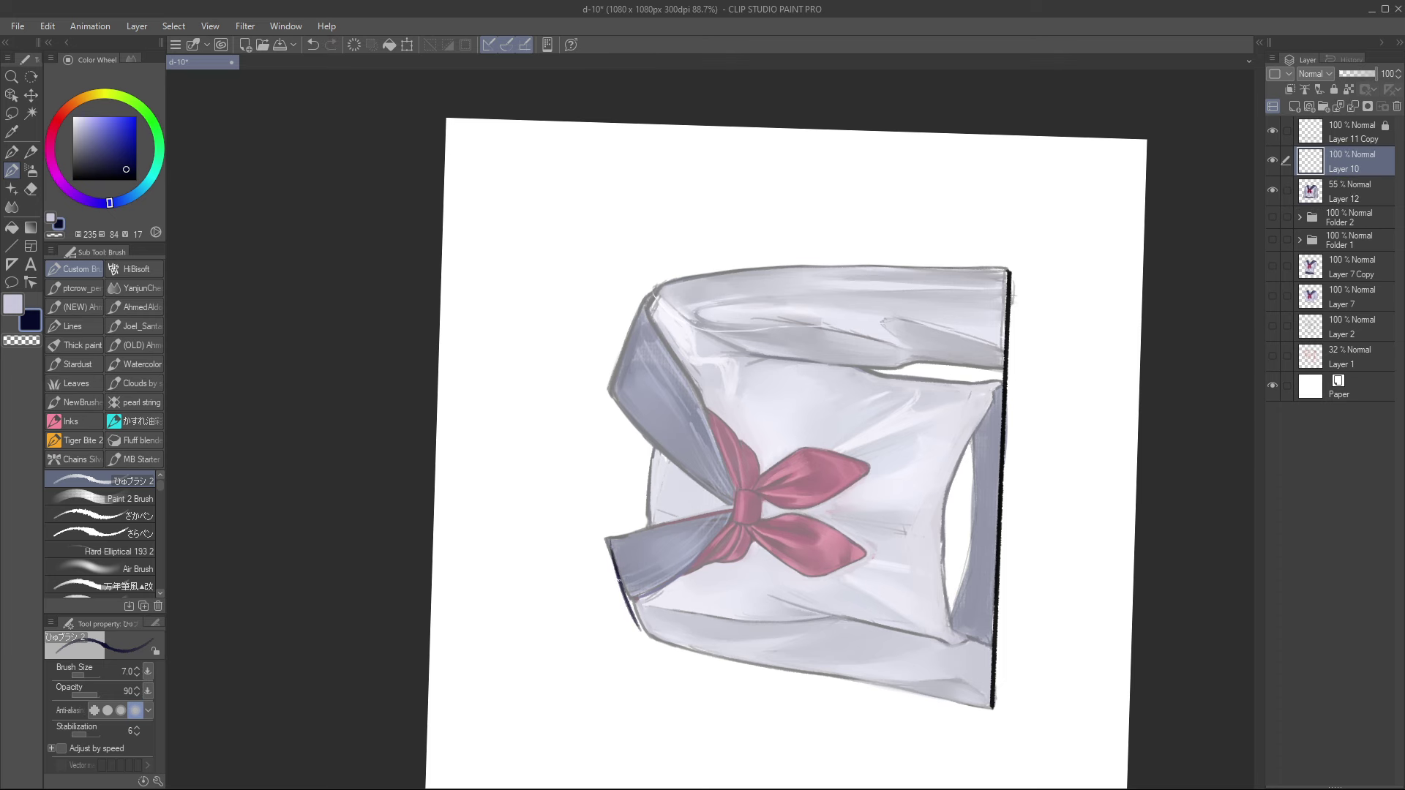
Step: Extend the inked left shoulder outline in dark navy on Layer 10 and return the canvas to upright
drag(619, 582, 652, 638)
key(ctrl+at)
drag(890, 319, 879, 381)
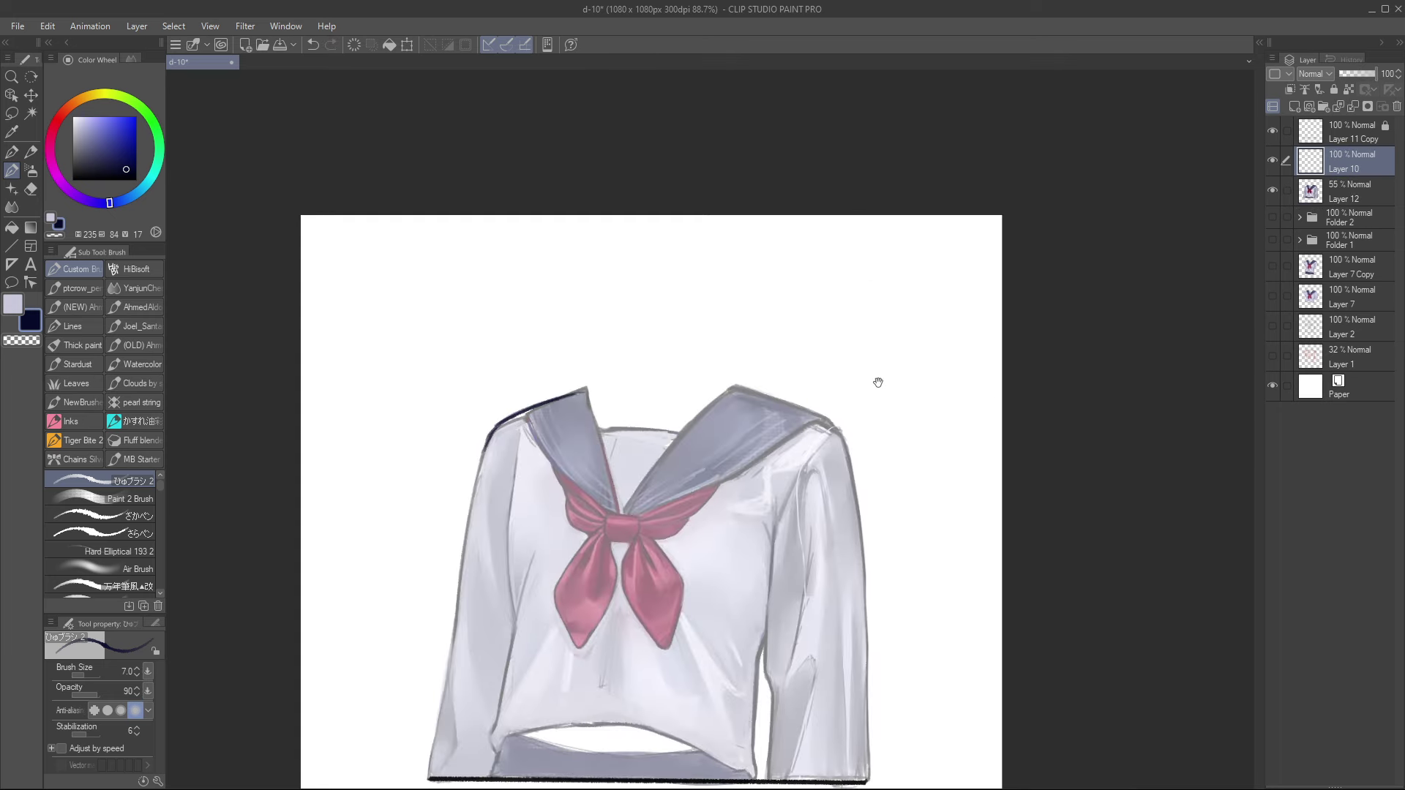
Step: Rotate the canvas and ink the left collar's outer edge in dark navy on a new raster layer, at brush size 7
key(r)
drag(740, 293, 661, 367)
key(ctrl+shift+n)
key(b)
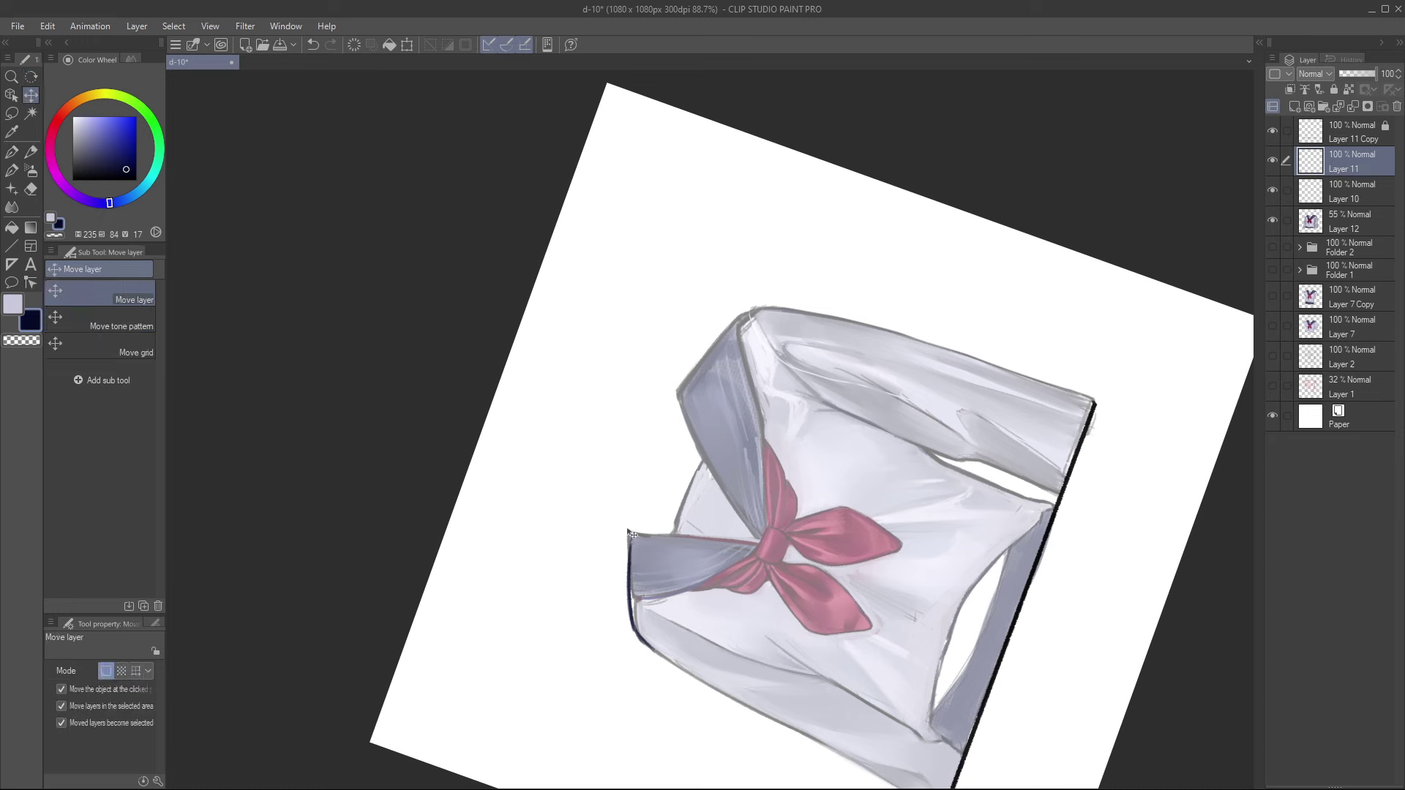
drag(631, 528, 626, 597)
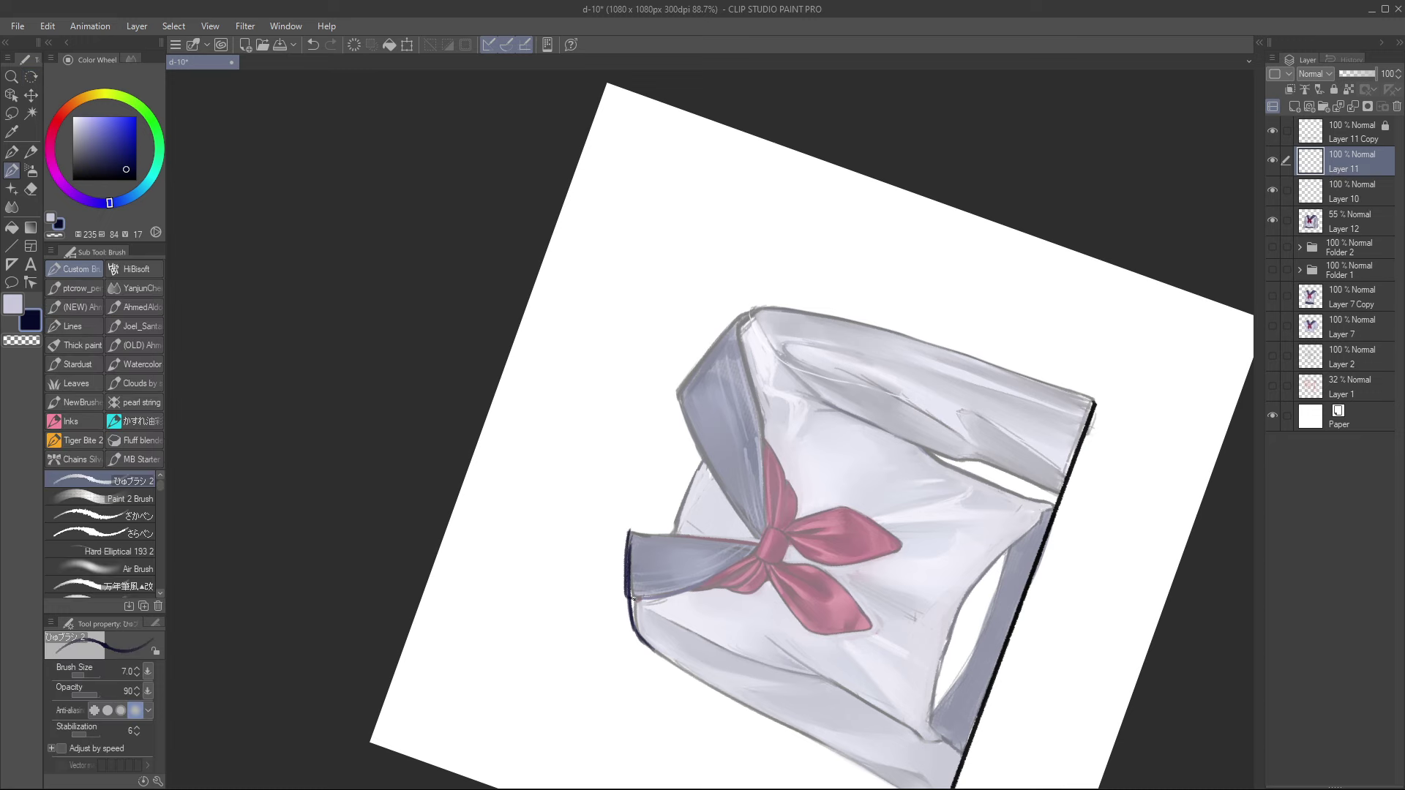
key(ctrl+@)
drag(622, 433, 630, 460)
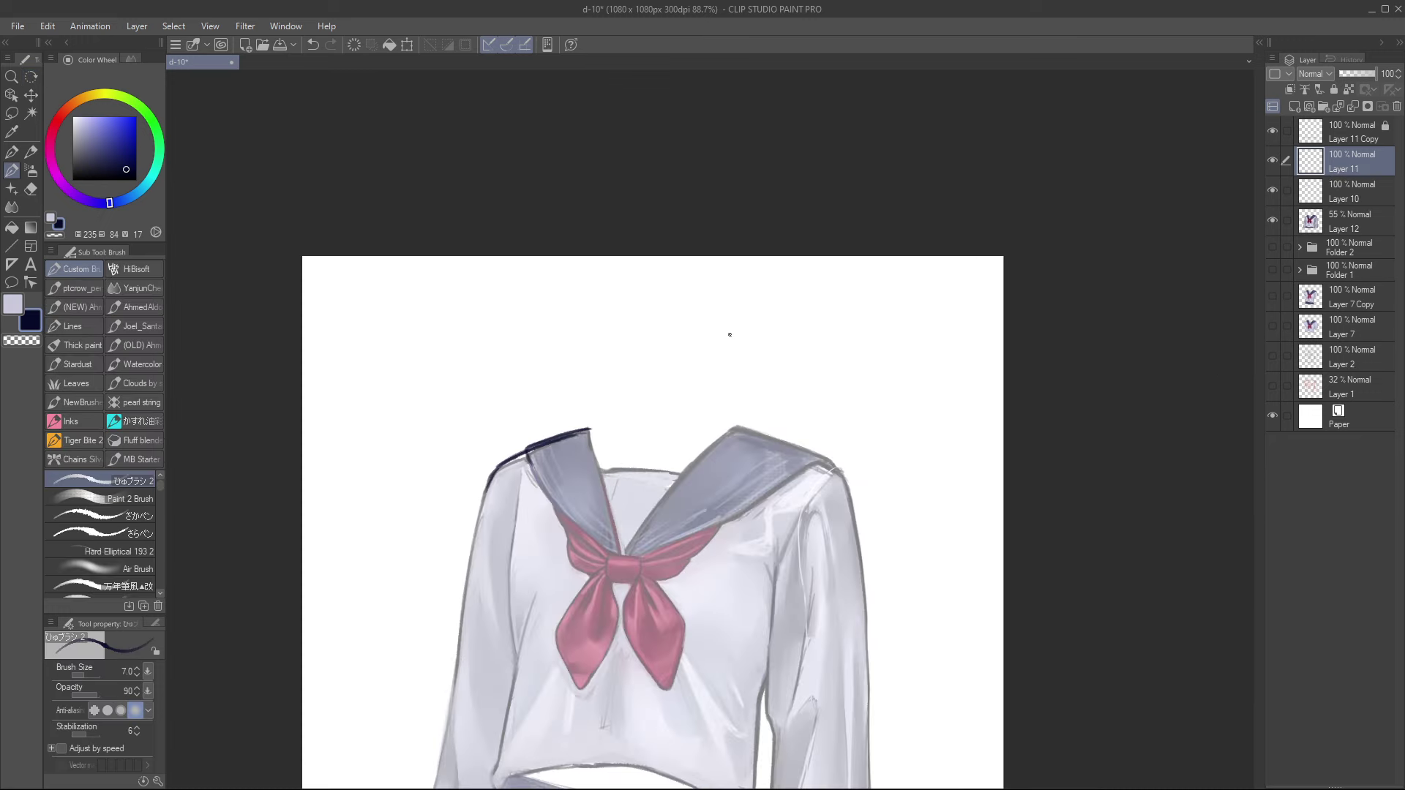
Step: On Layer 10, erase the shoulder line where it runs across the left collar, using the Rough eraser at size 12
click(1272, 161)
click(1272, 162)
key(c)
key(c)
key(c)
ctrl+click(538, 447)
key(e)
drag(533, 449, 588, 434)
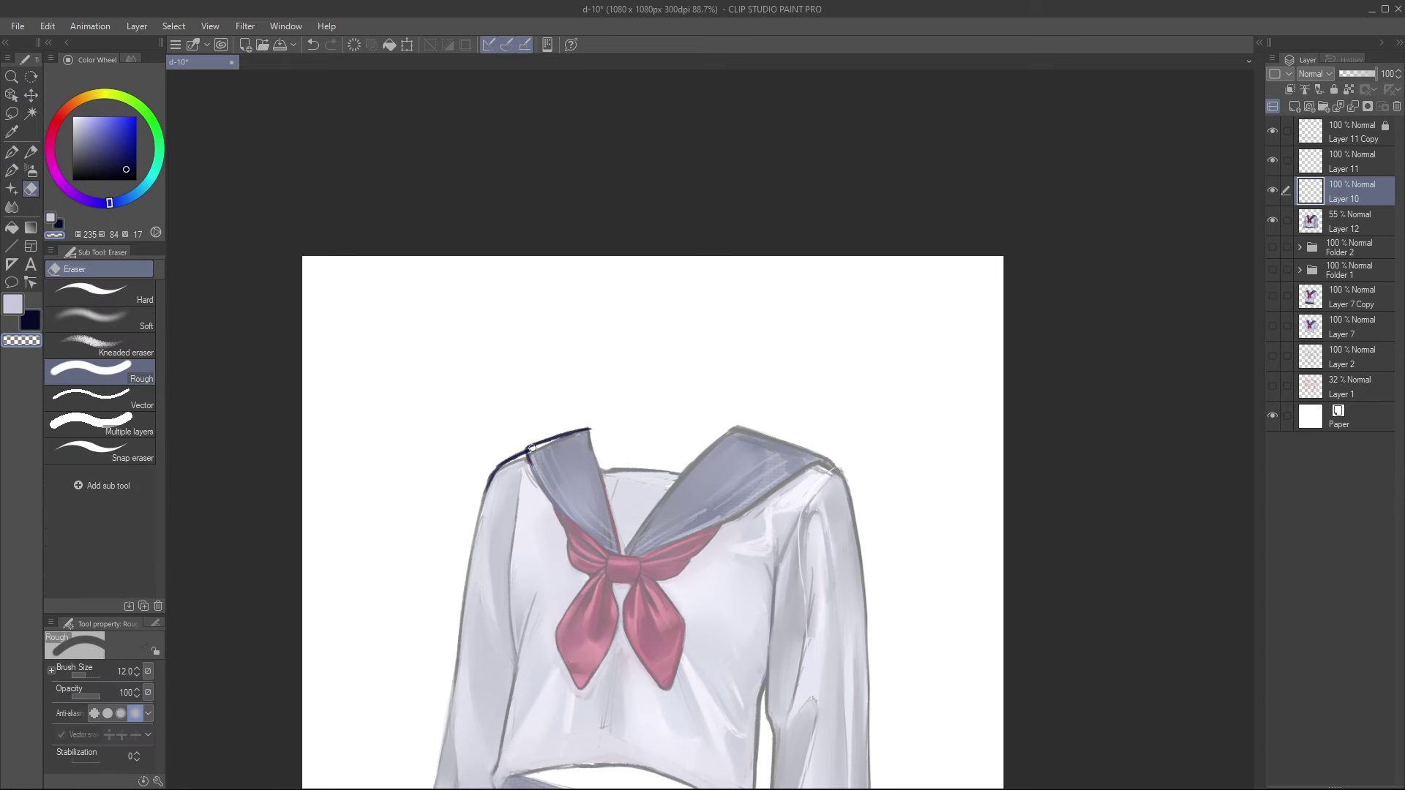
Step: Merge Layer 11 with Layer 10, and restore Layer 12's opacity to 100%
ctrl+click(1331, 164)
key(ctrl+e)
click(1327, 181)
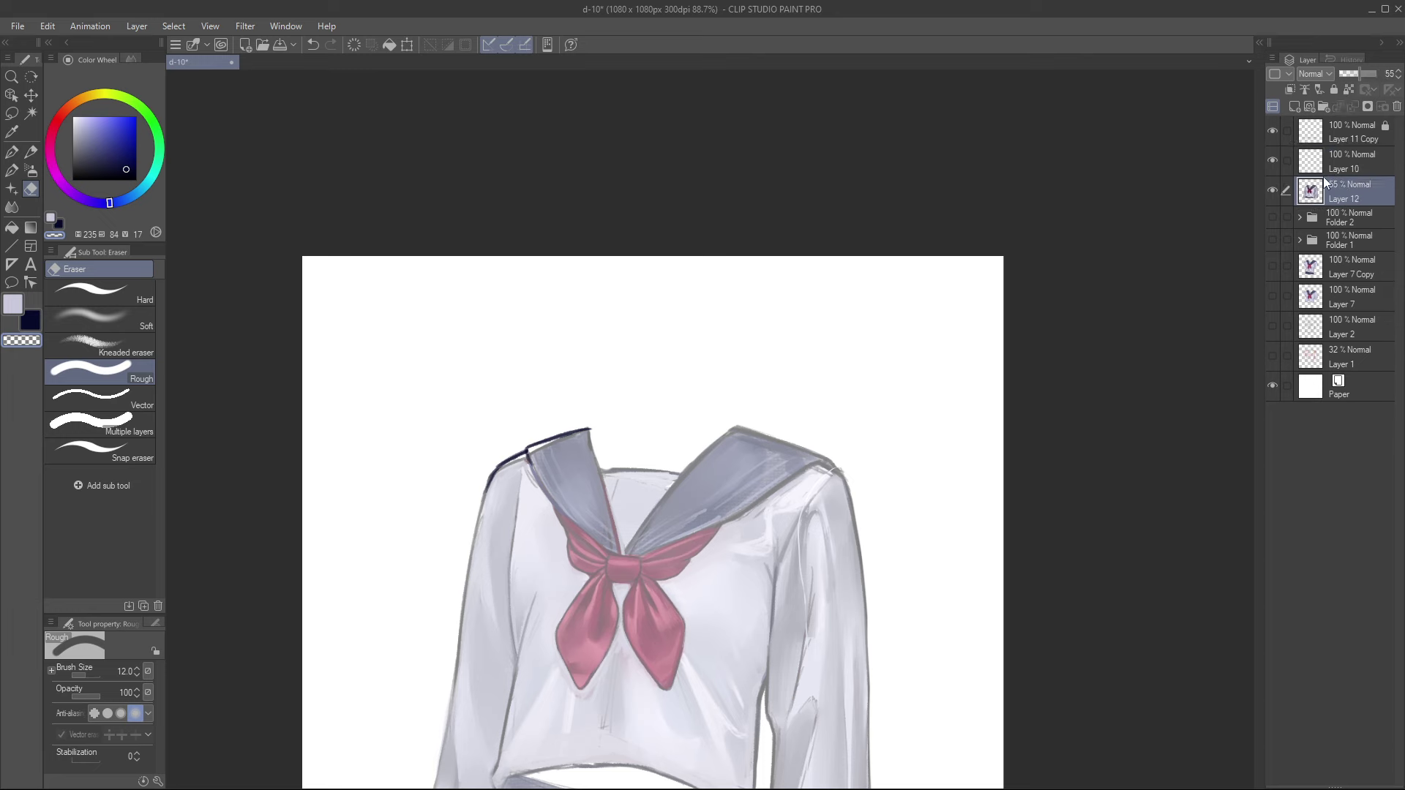
click(1377, 74)
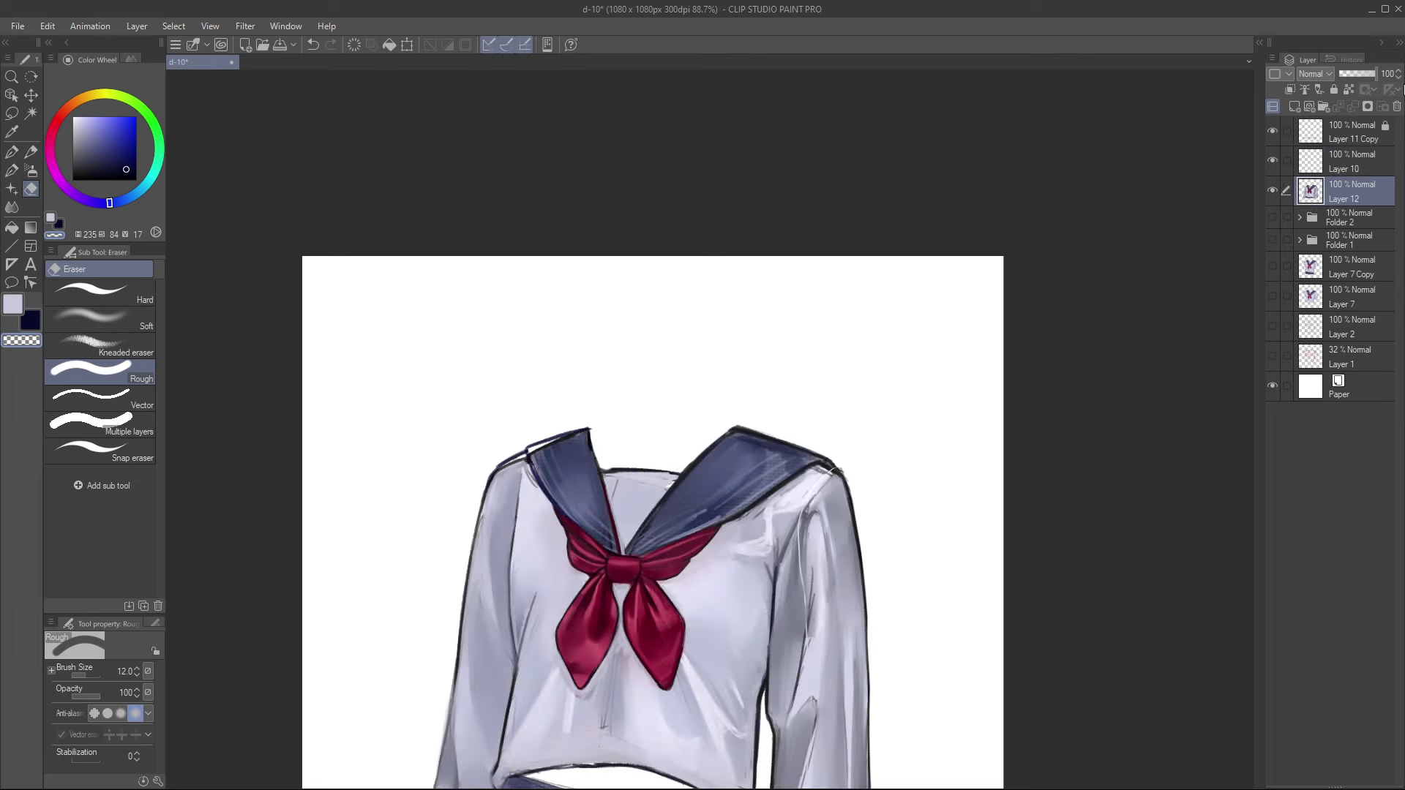
Step: Retouch the left shoulder beside the collar on Layer 12 with a sampled pale grey, and save the file
key(c)
ctrl+click(526, 467)
key(b)
alt+click(517, 472)
alt+click(516, 472)
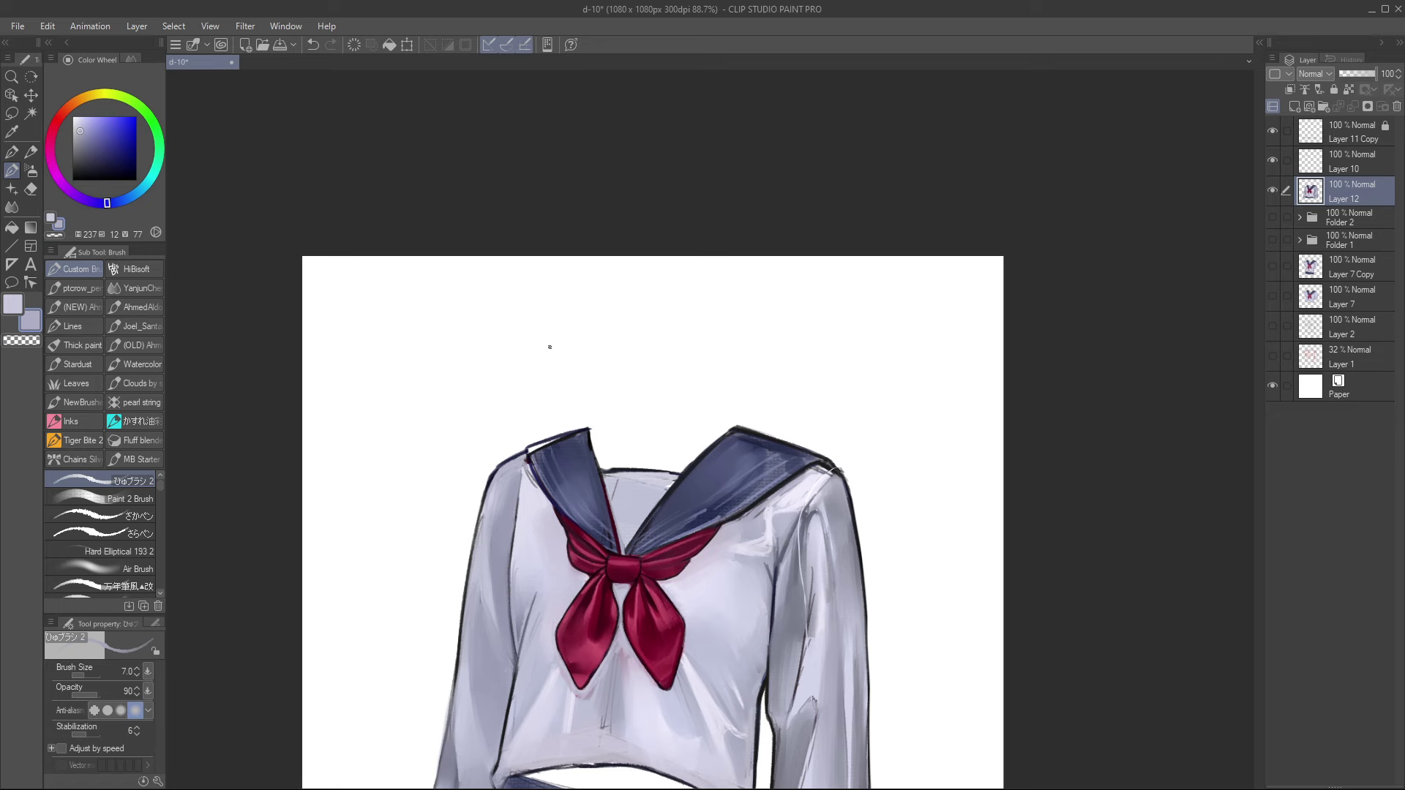
scroll(589, 439, down, 6)
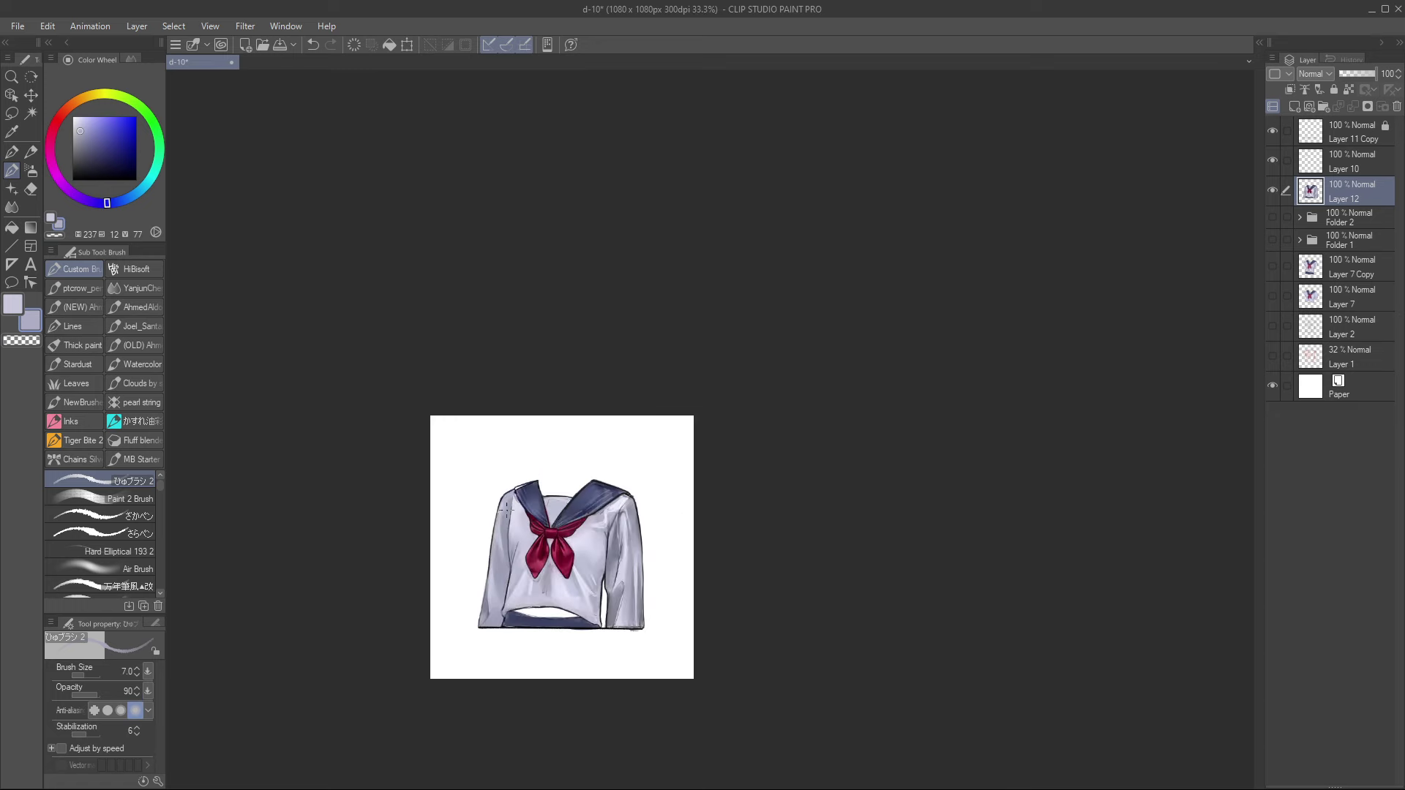
scroll(615, 429, up, 3)
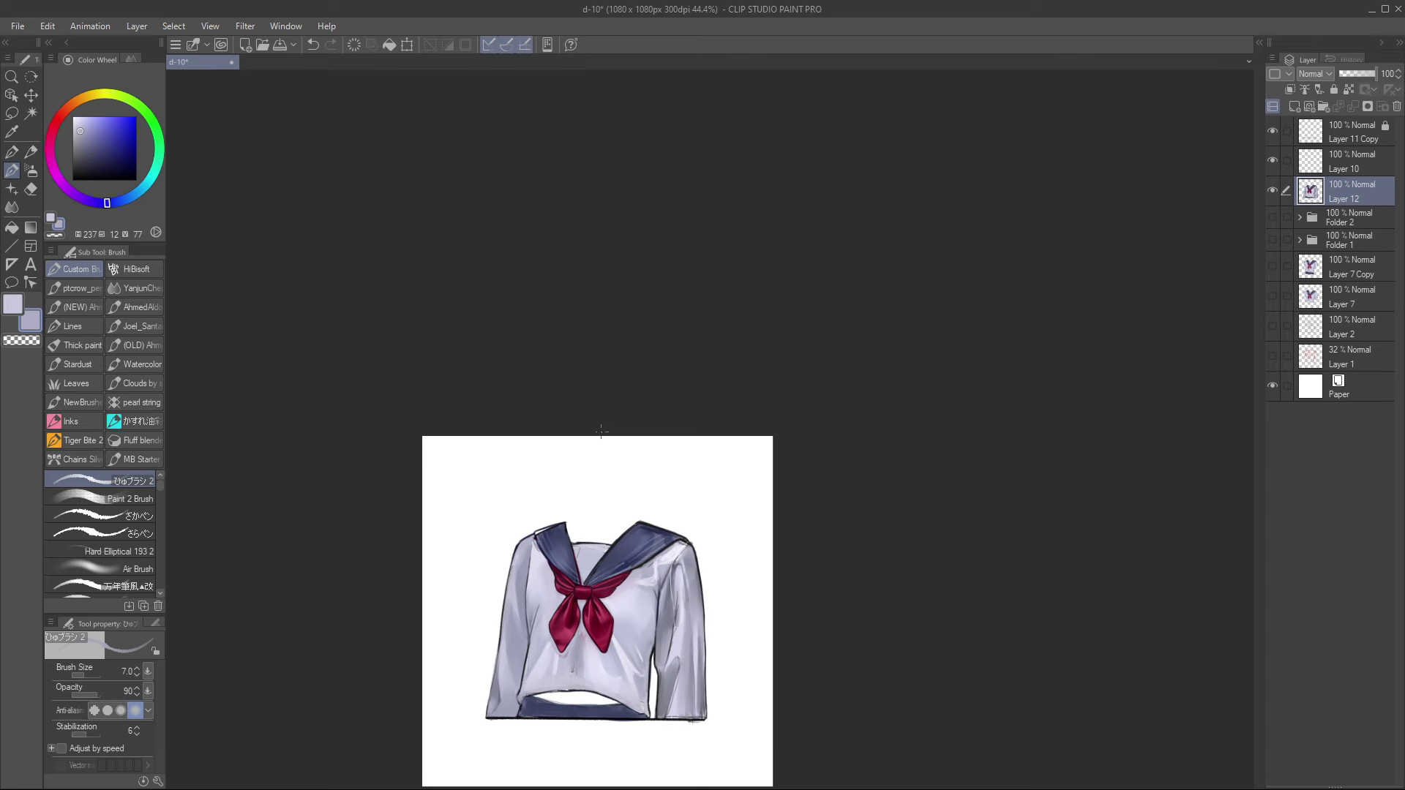
drag(564, 489, 519, 353)
scroll(512, 376, down, 1)
key(ctrl+s)
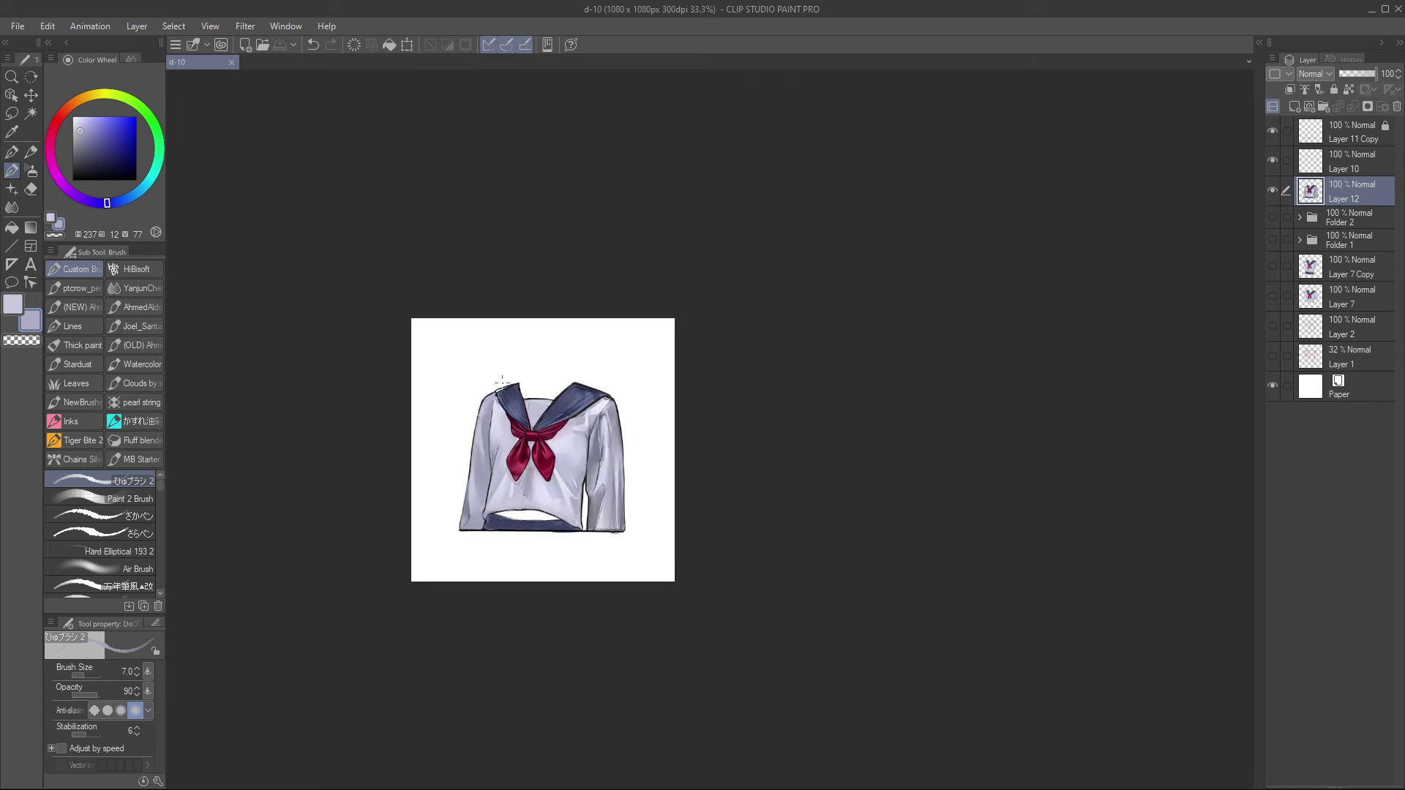
Step: Erase the rough outline overrun at the right sleeve's lower corner with the Rough eraser
key(e)
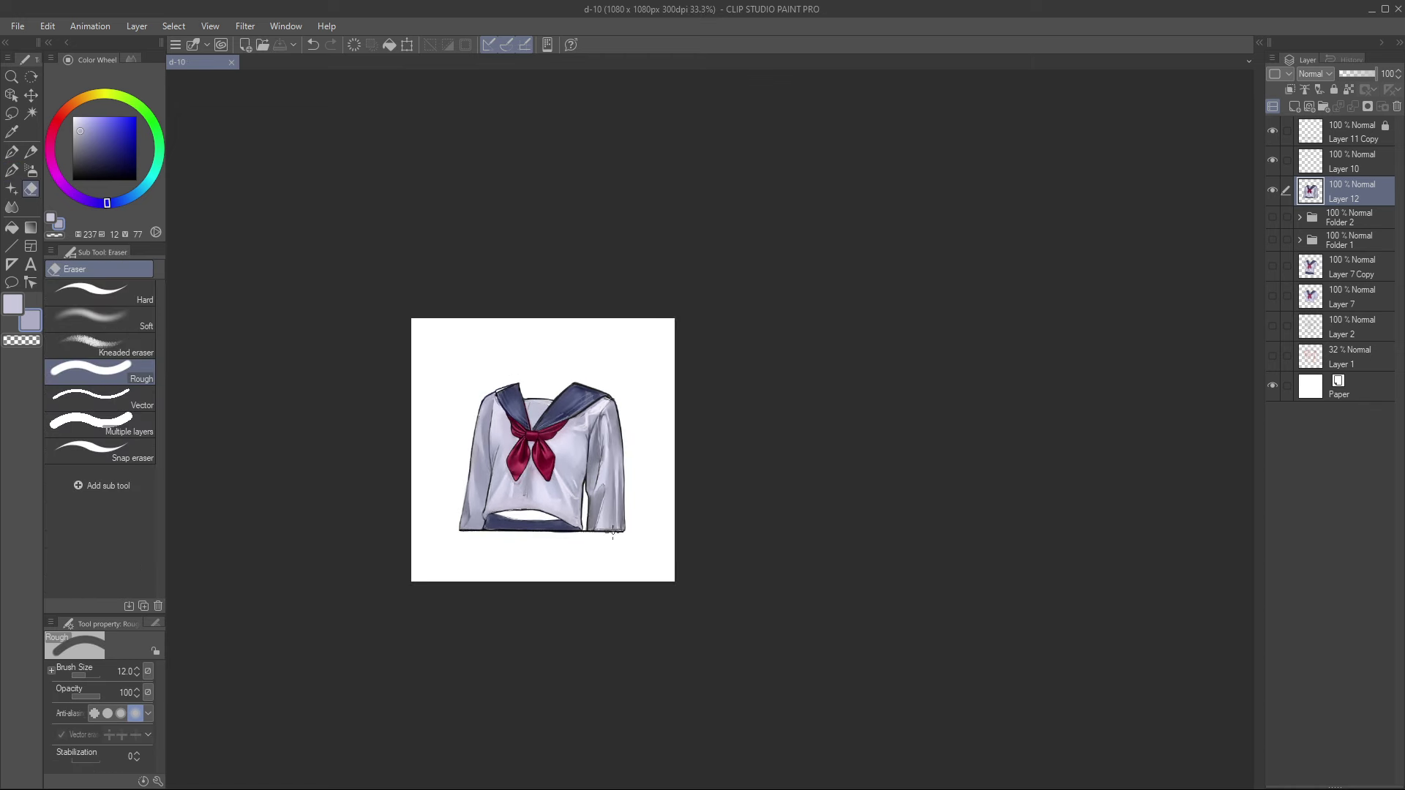
drag(619, 534, 629, 495)
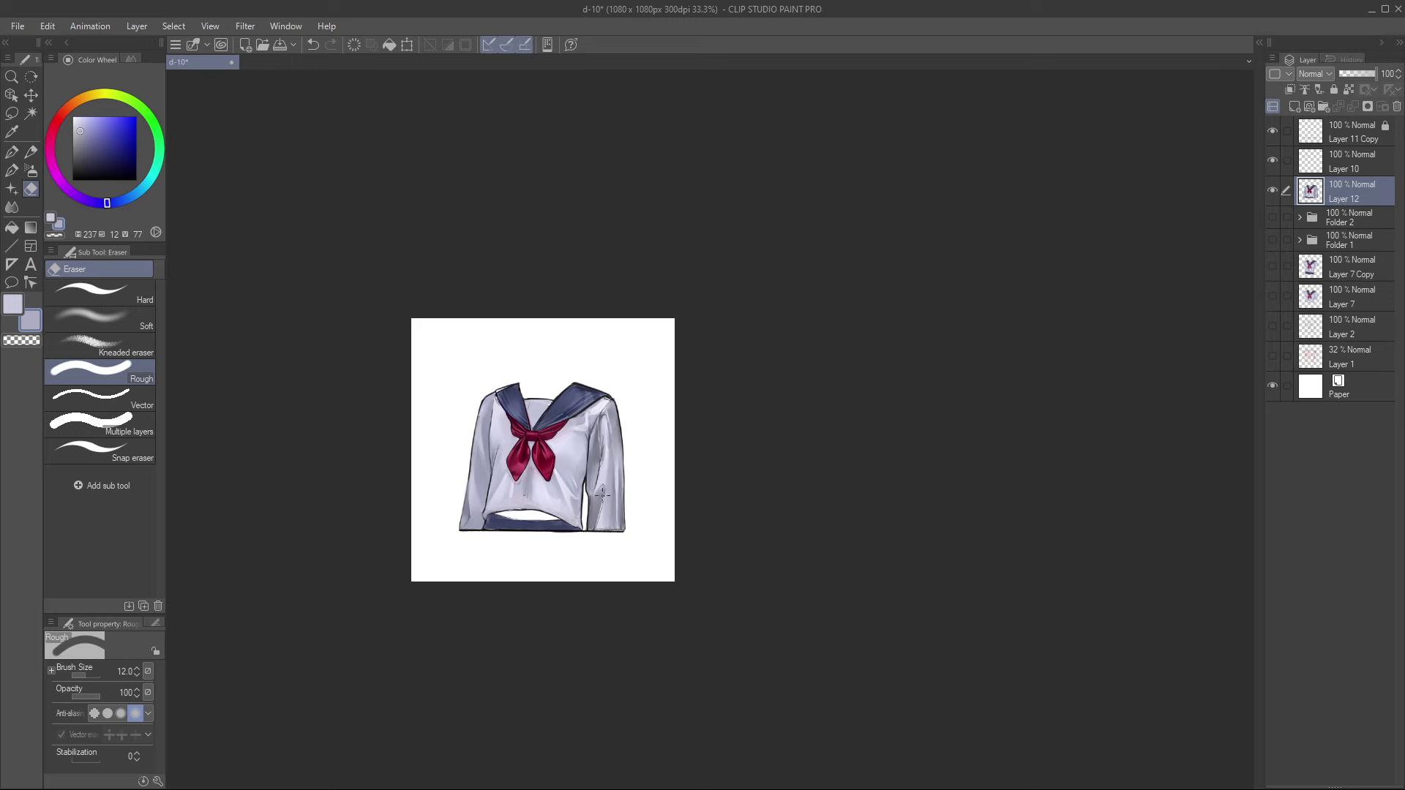
scroll(510, 498, up, 2)
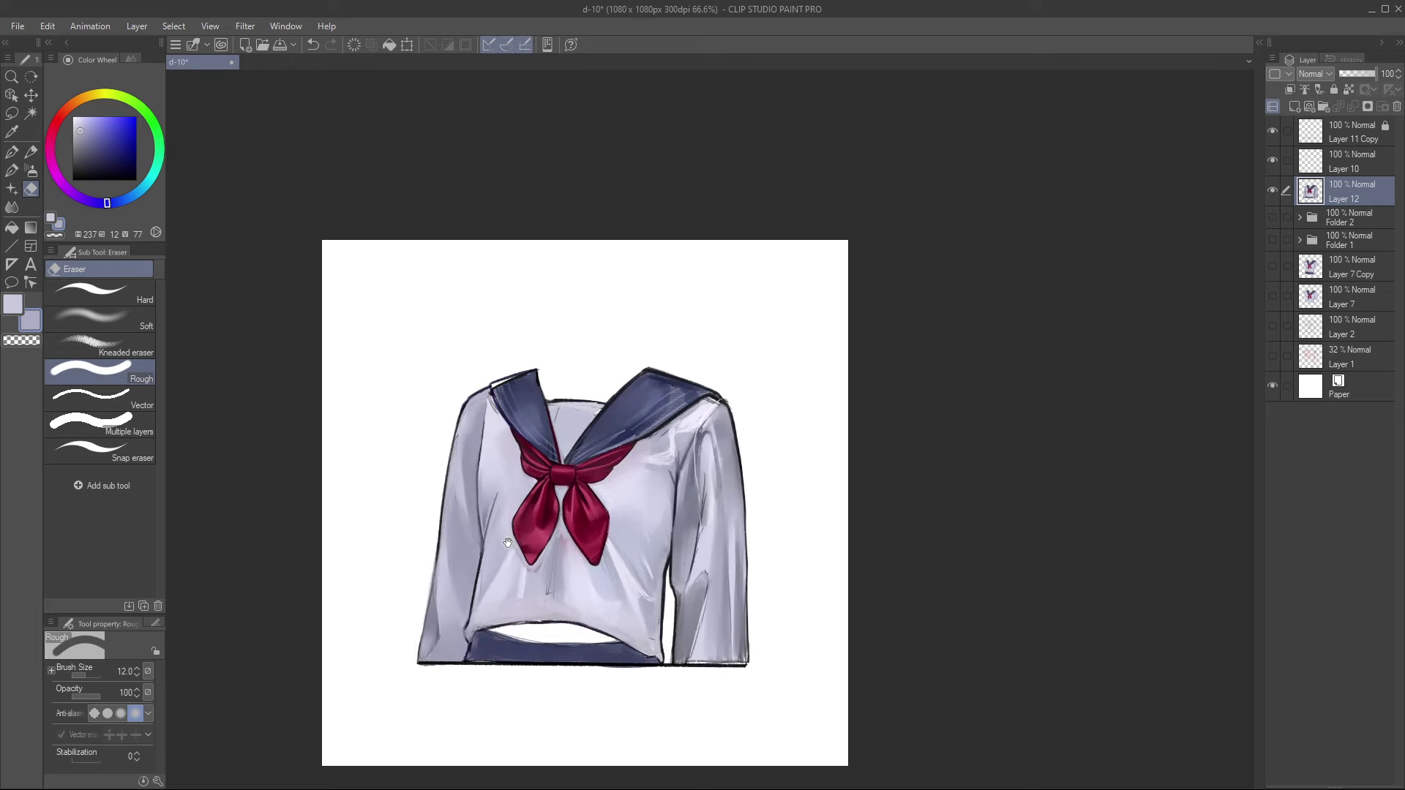
drag(508, 542, 594, 487)
scroll(591, 487, up, 1)
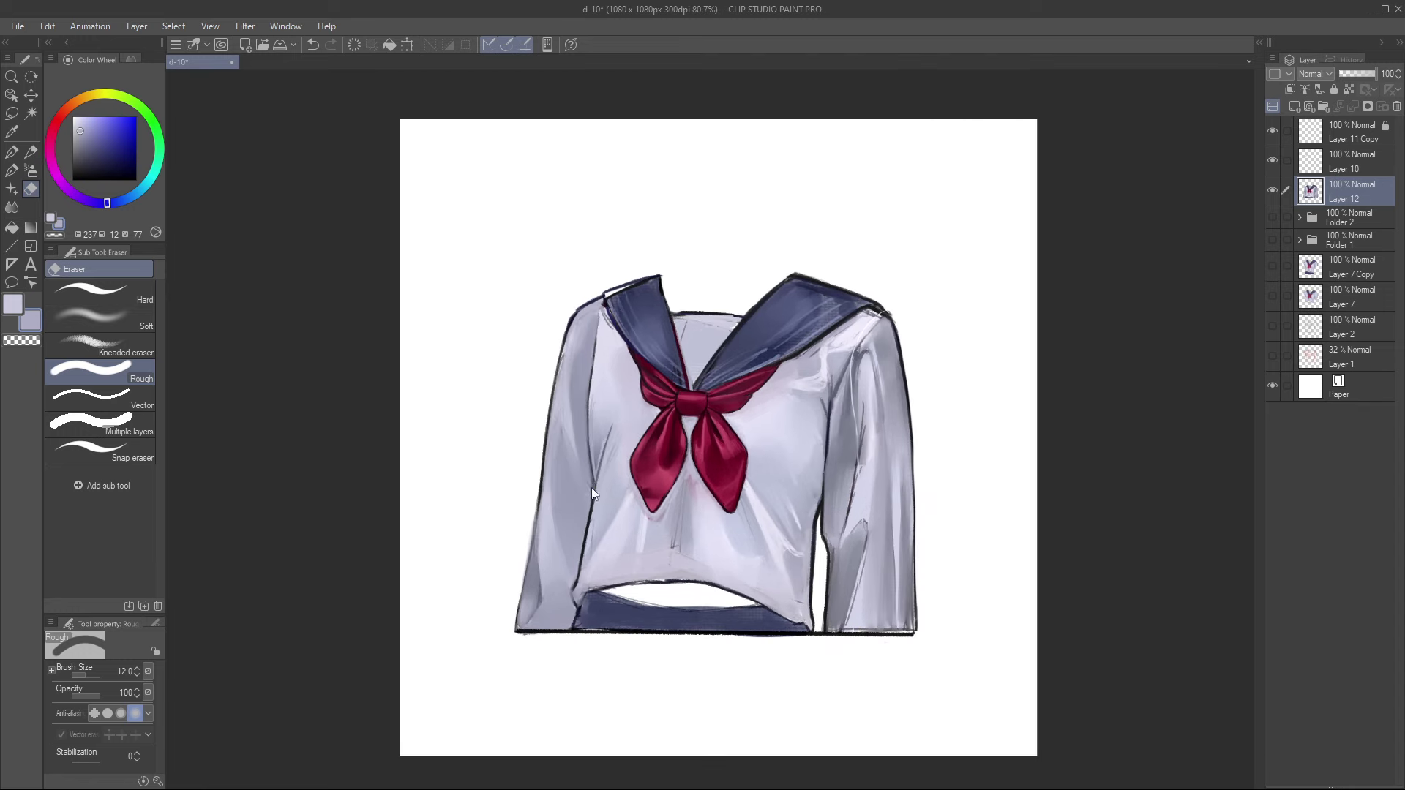
scroll(592, 488, down, 1)
Step: Fill the gap inside the left collar's outer edge with its sampled navy at brush size 15, and save the file
key(k)
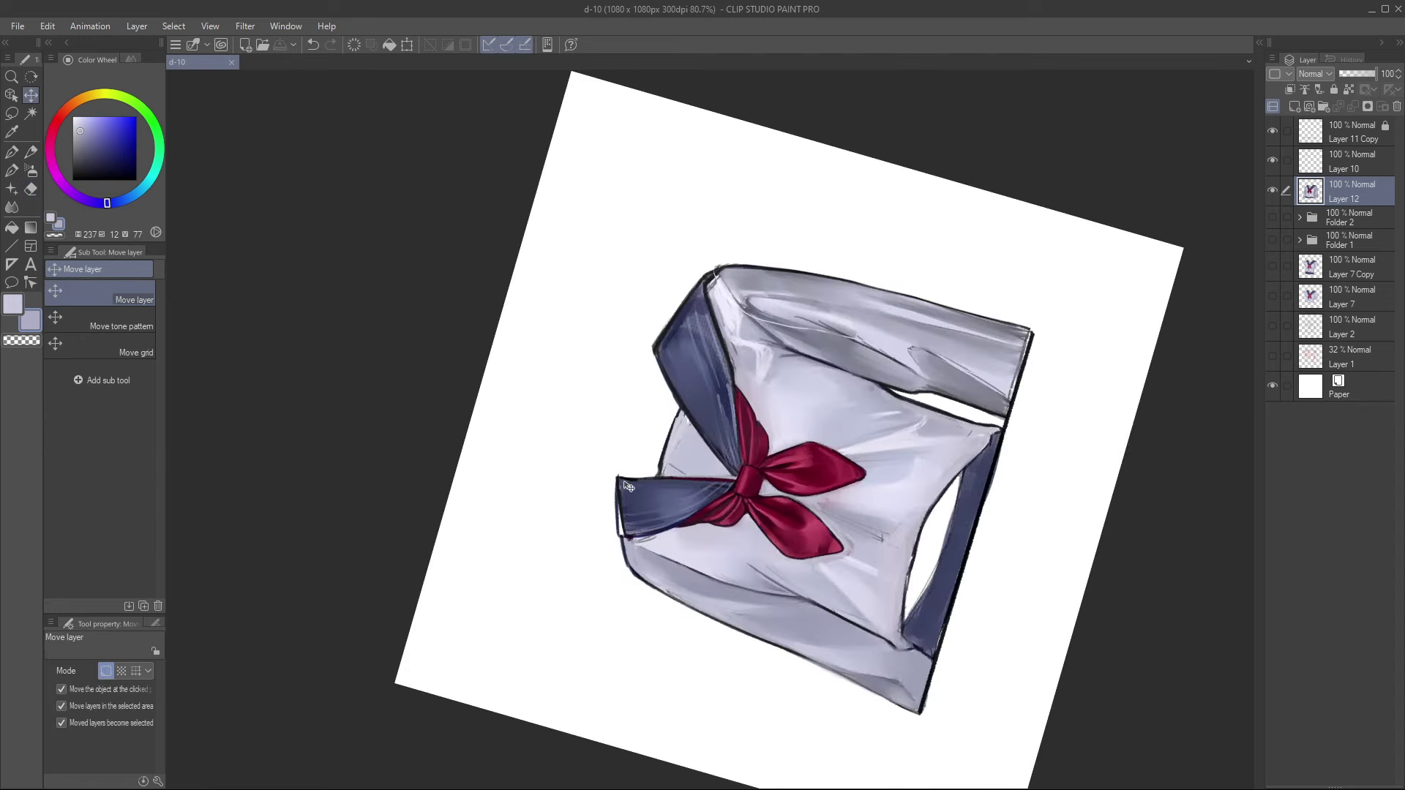
key(b)
alt+click(621, 488)
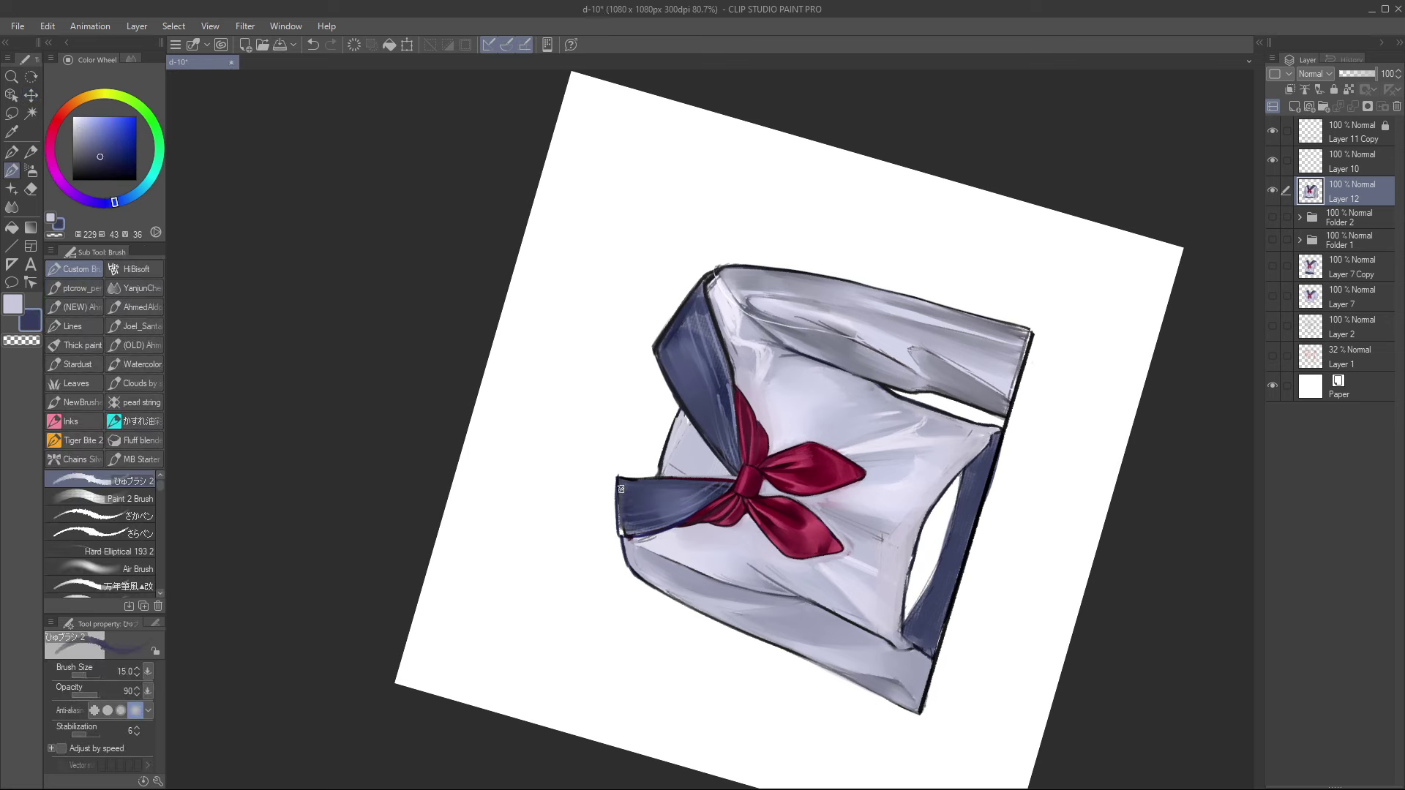
mouse_move(620, 489)
mouse_down()
mouse_move(621, 527)
mouse_move(640, 525)
mouse_up()
key(ctrl+@)
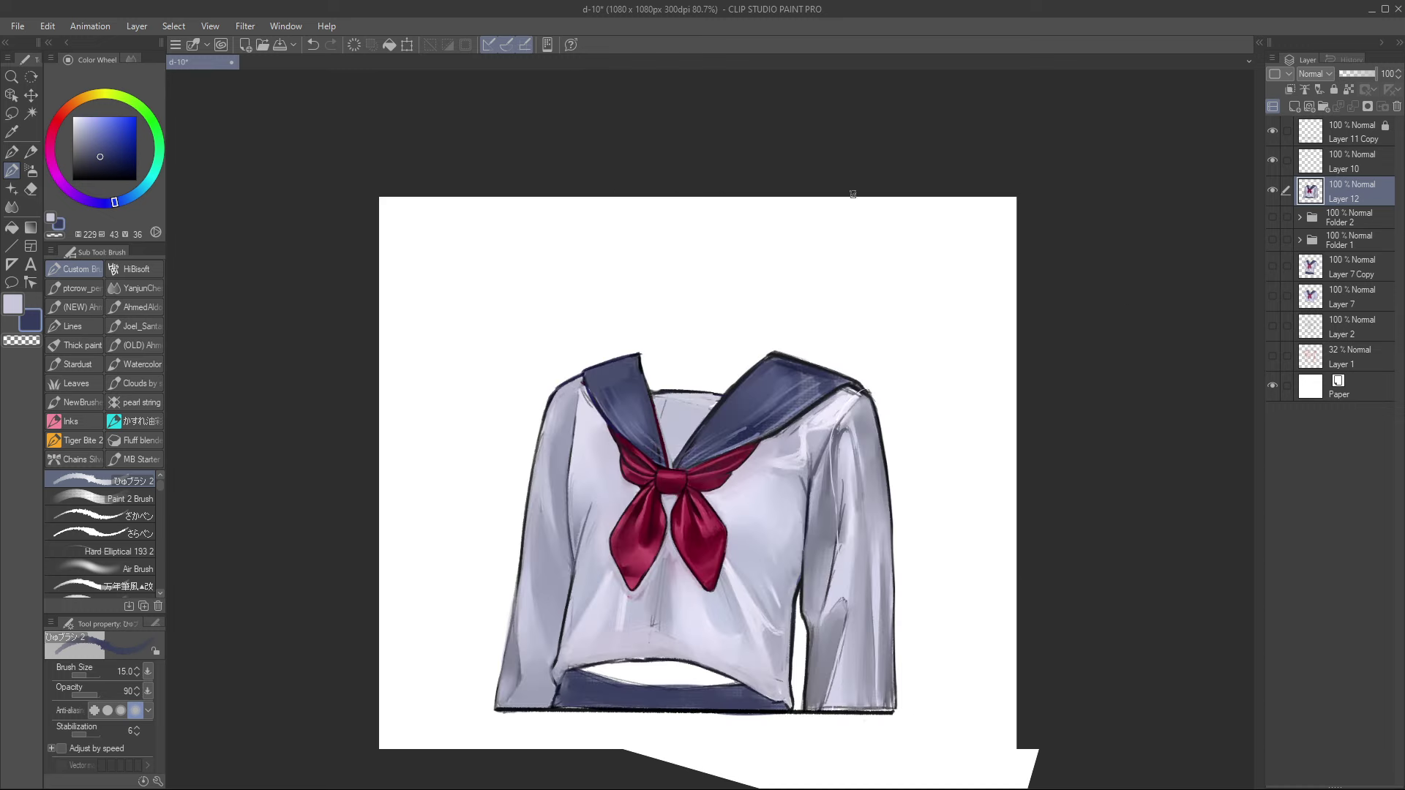
key(ctrl+s)
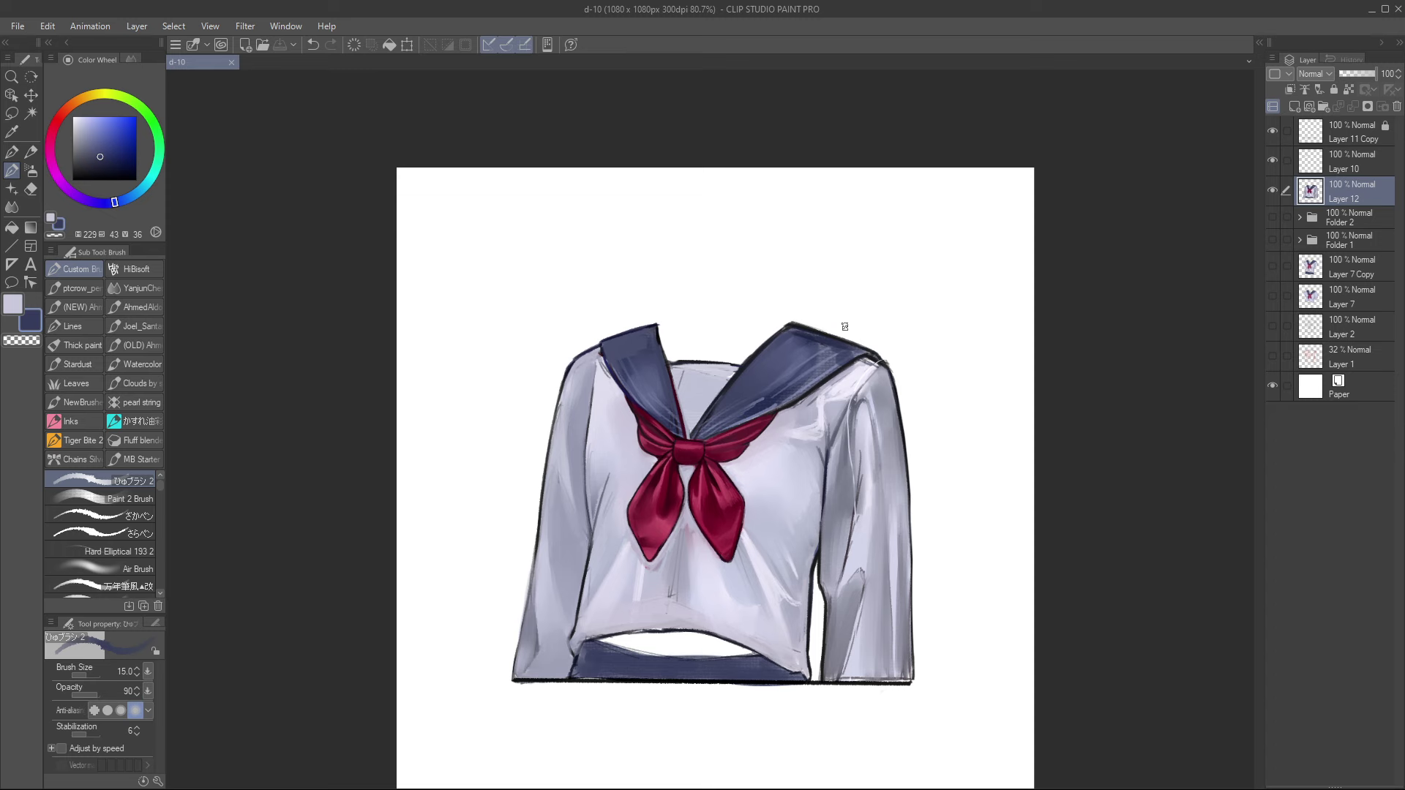
Step: Paint the left shoulder area beneath the collar with a sampled blue-grey at brush size 15
alt+click(589, 383)
mouse_move(602, 358)
mouse_down()
mouse_move(590, 396)
mouse_move(597, 375)
mouse_move(622, 407)
mouse_up()
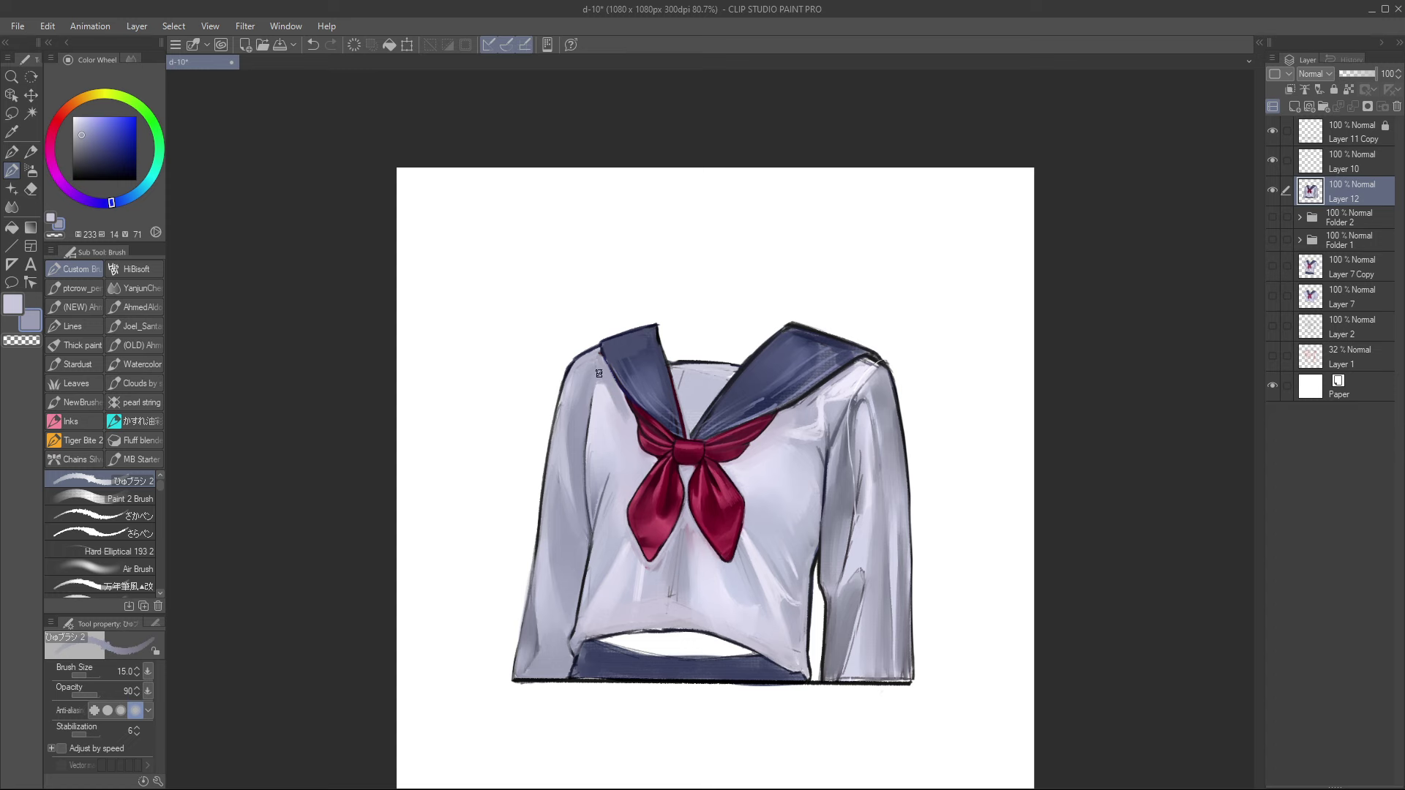
drag(589, 380, 584, 370)
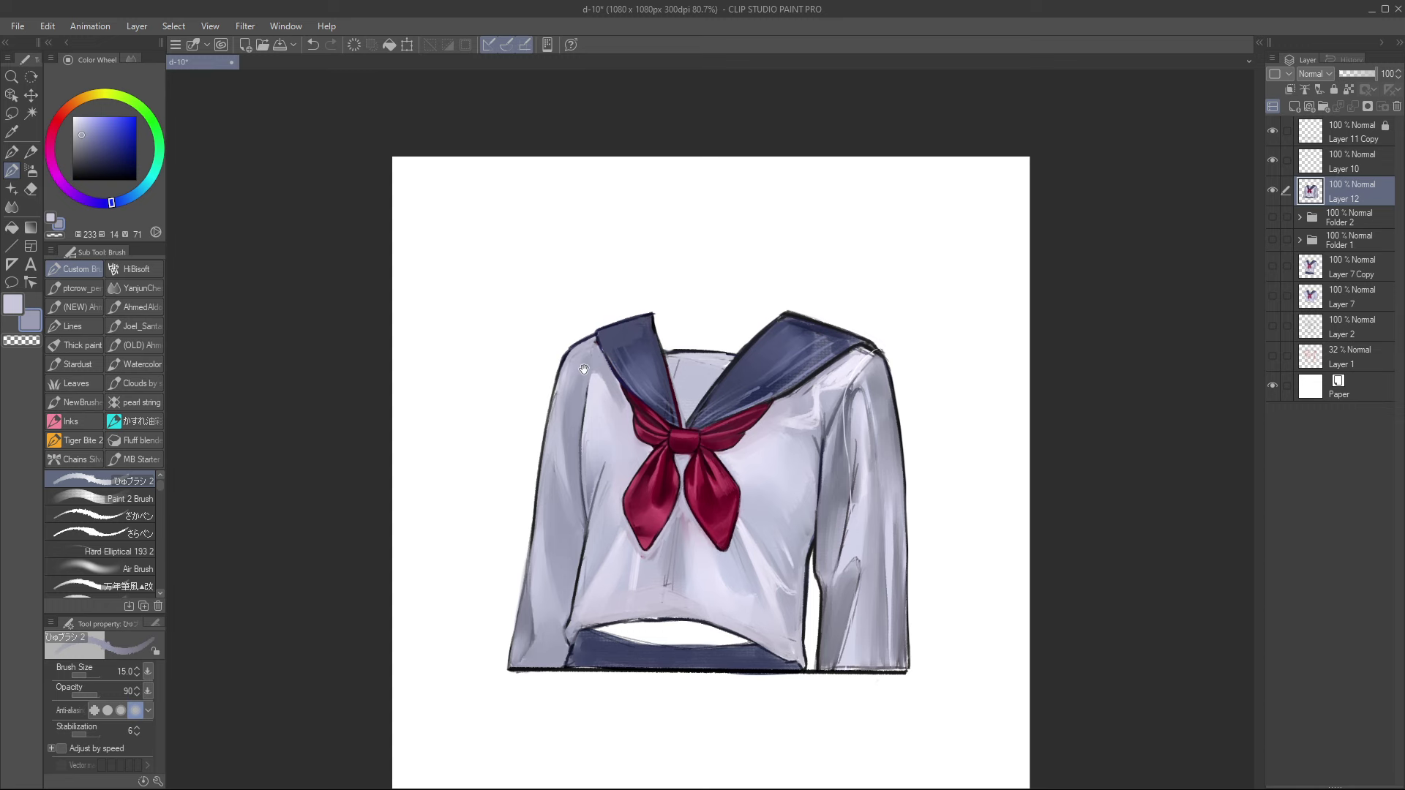
Step: Blend the left shoulder and chest shading beside the collar with sampled pale tones using the Paint 2 Brush at size 15
click(132, 497)
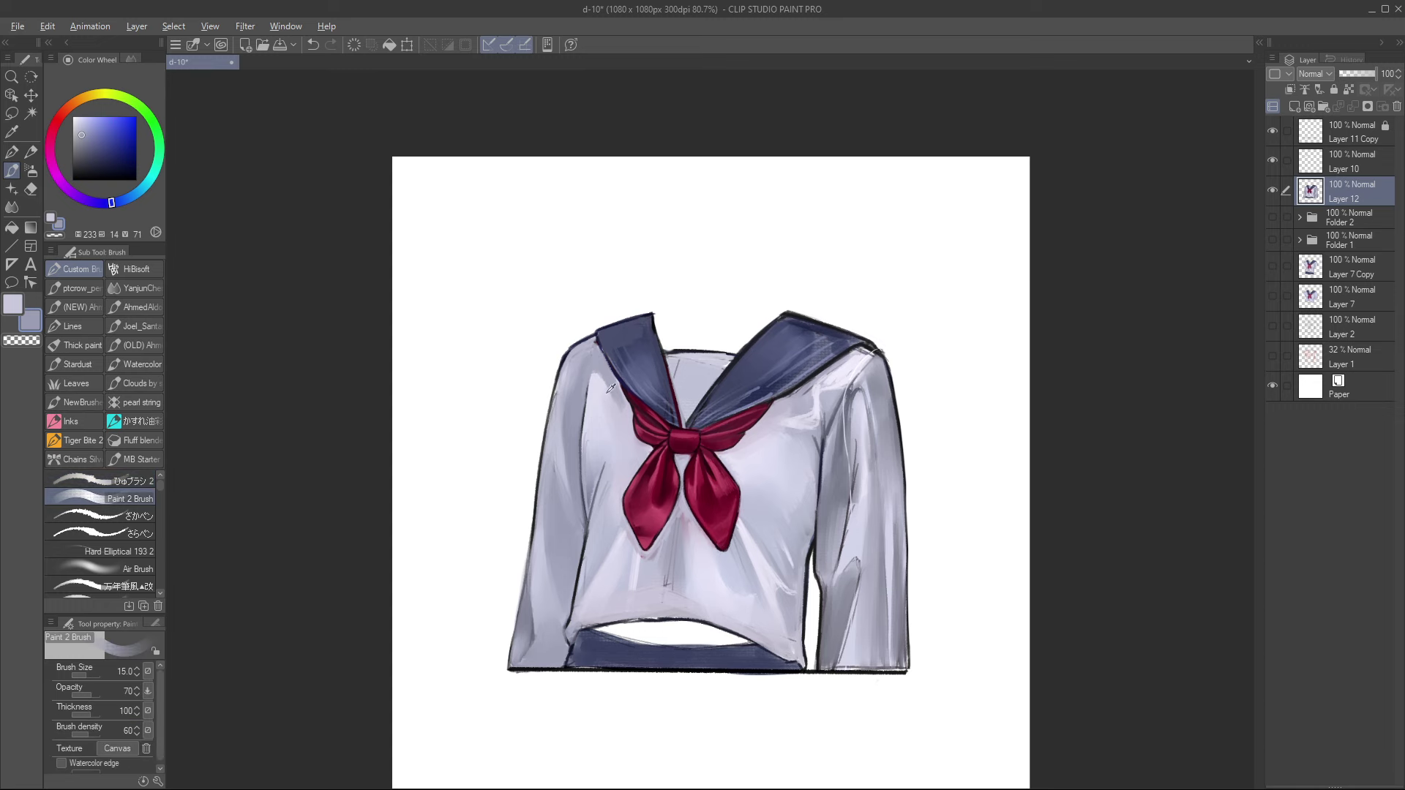
alt+click(623, 424)
alt+click(611, 384)
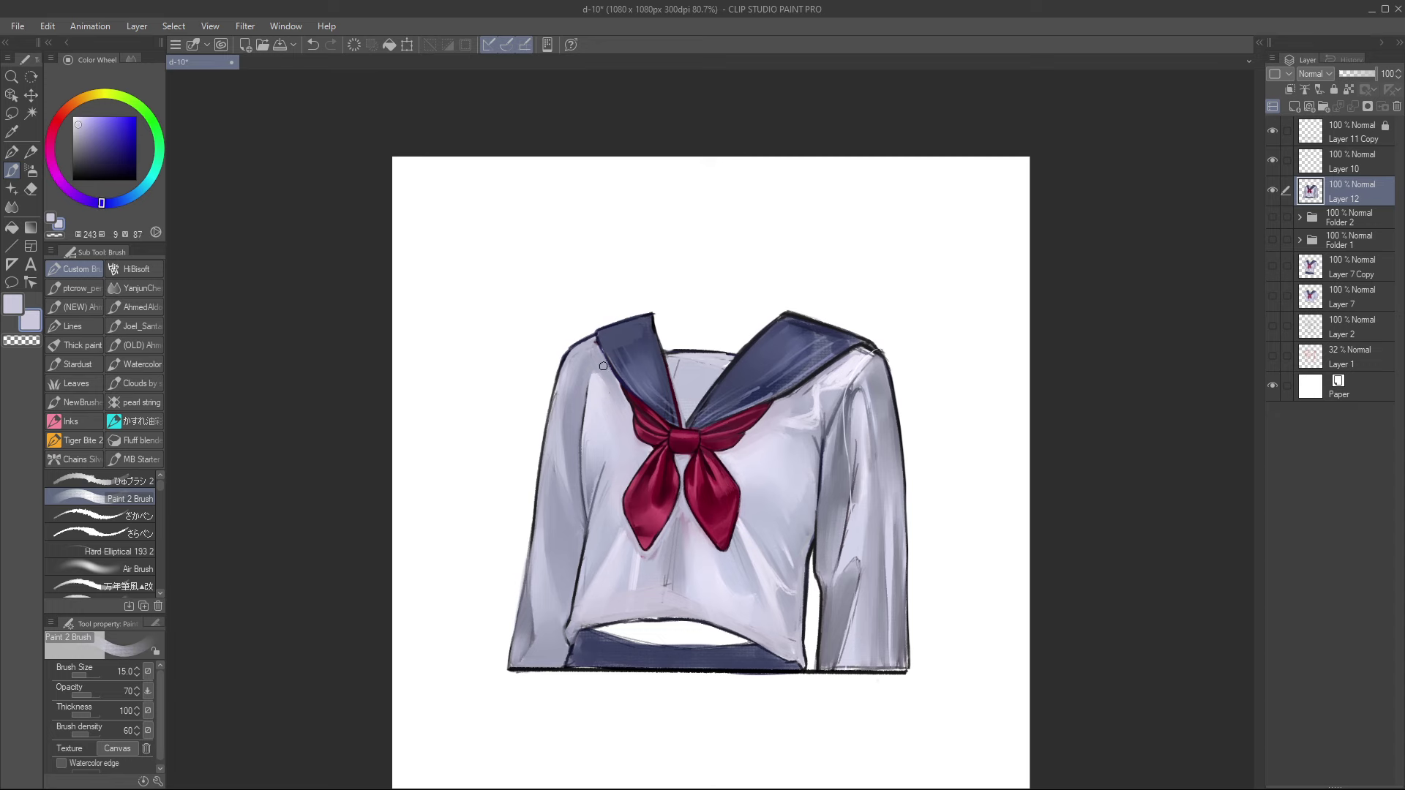
drag(586, 403, 583, 415)
alt+click(597, 376)
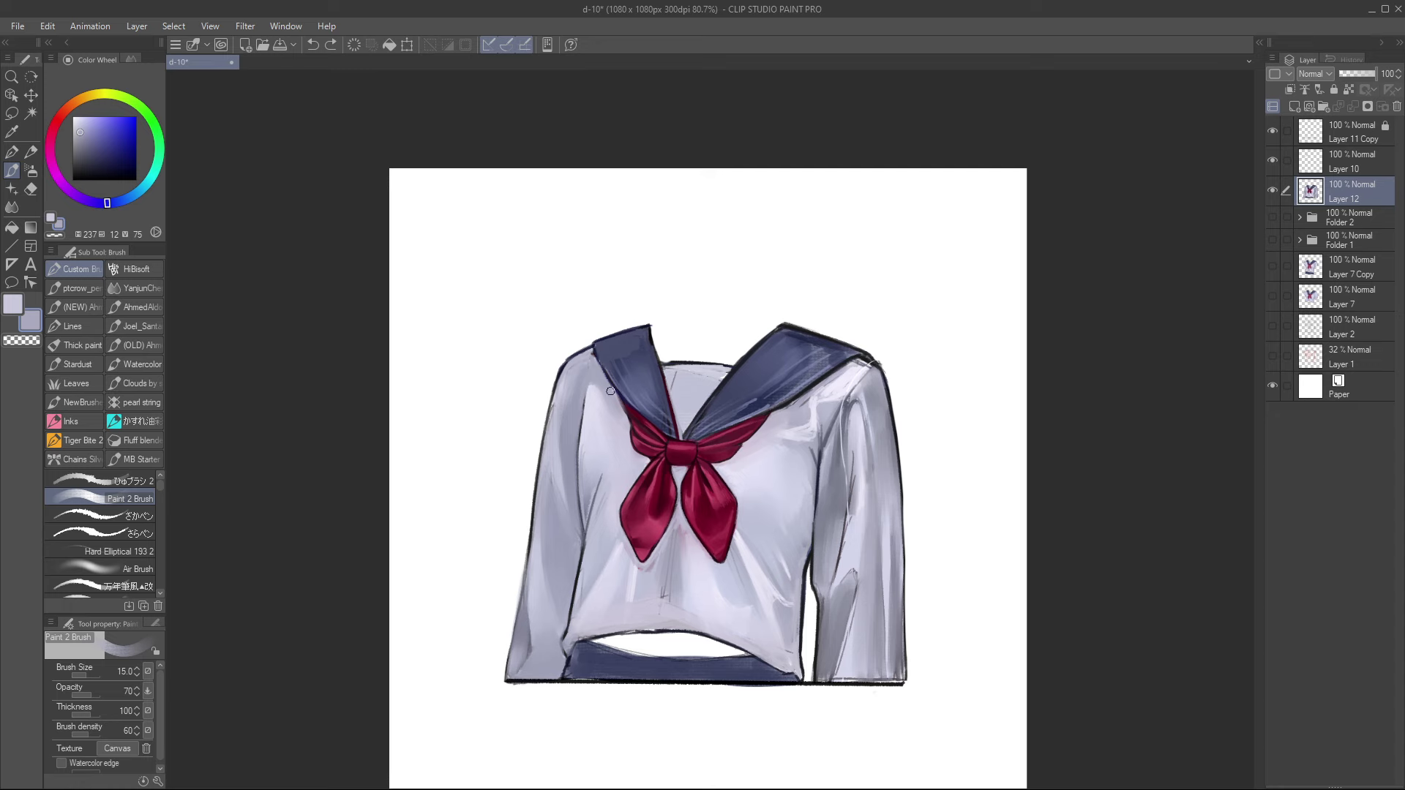
drag(587, 395, 583, 373)
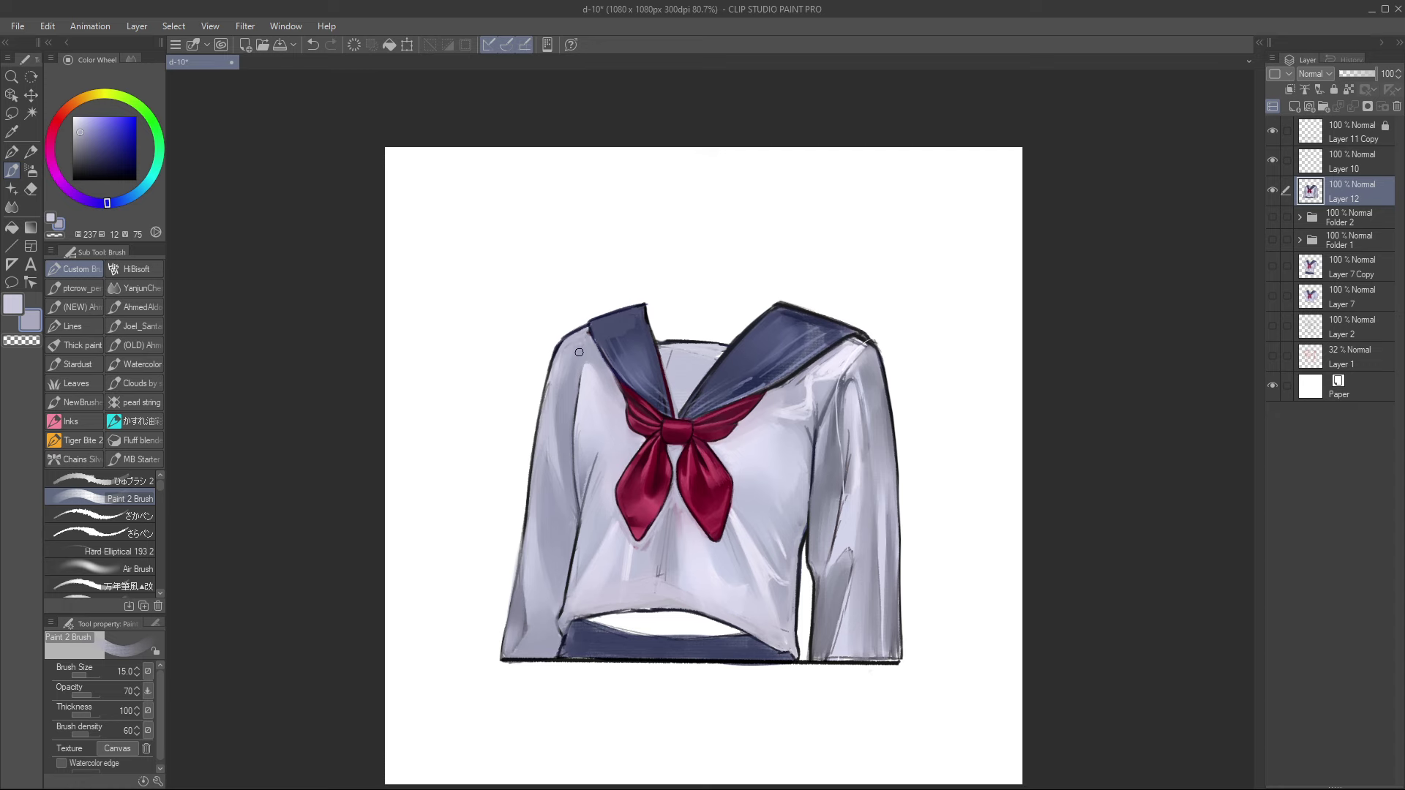
Step: Smooth the shading on the left chest between sleeve and scarf with sampled pale lavender tones at brush size 20
alt+click(603, 429)
key(bracketright)
key(bracketright)
key(bracketright)
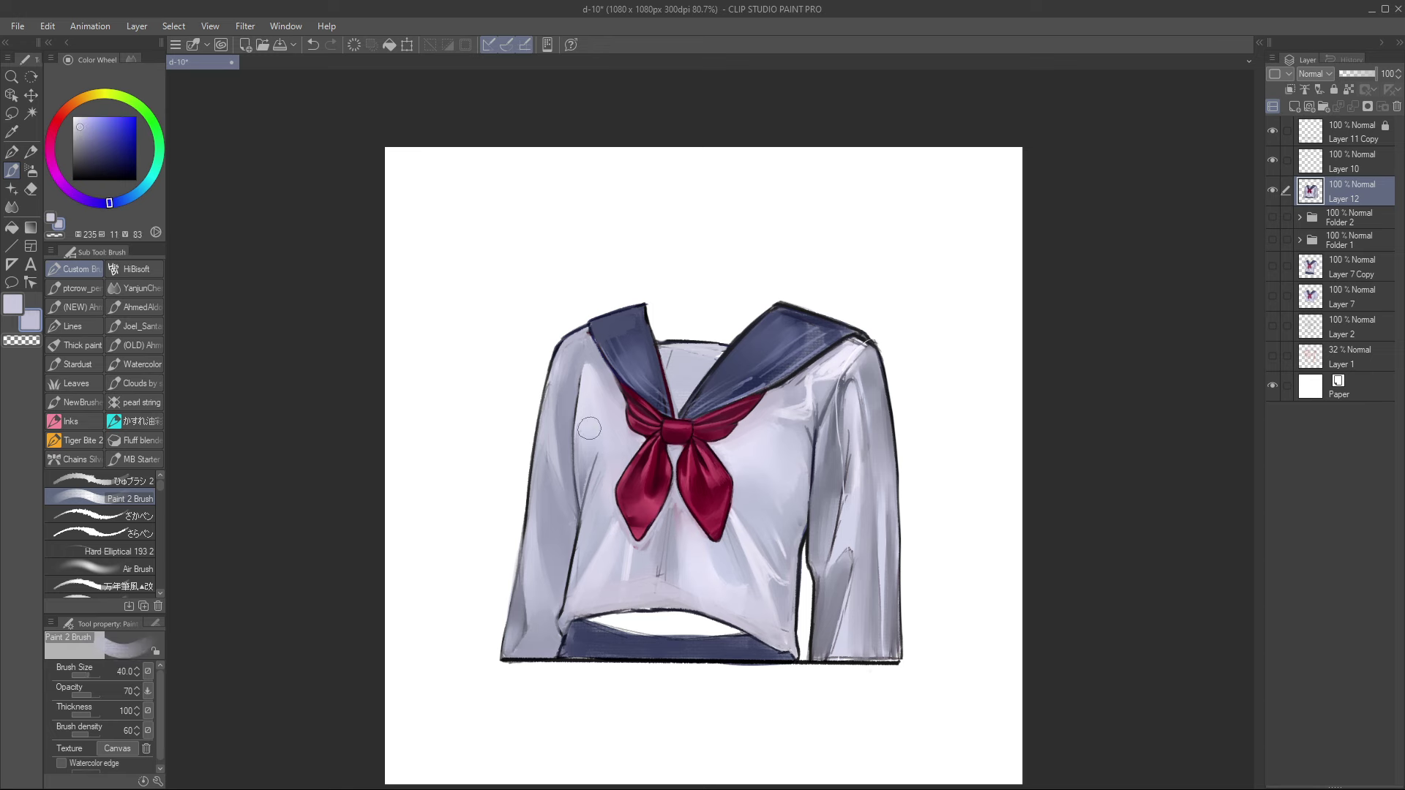
key(bracketleft)
alt+click(597, 425)
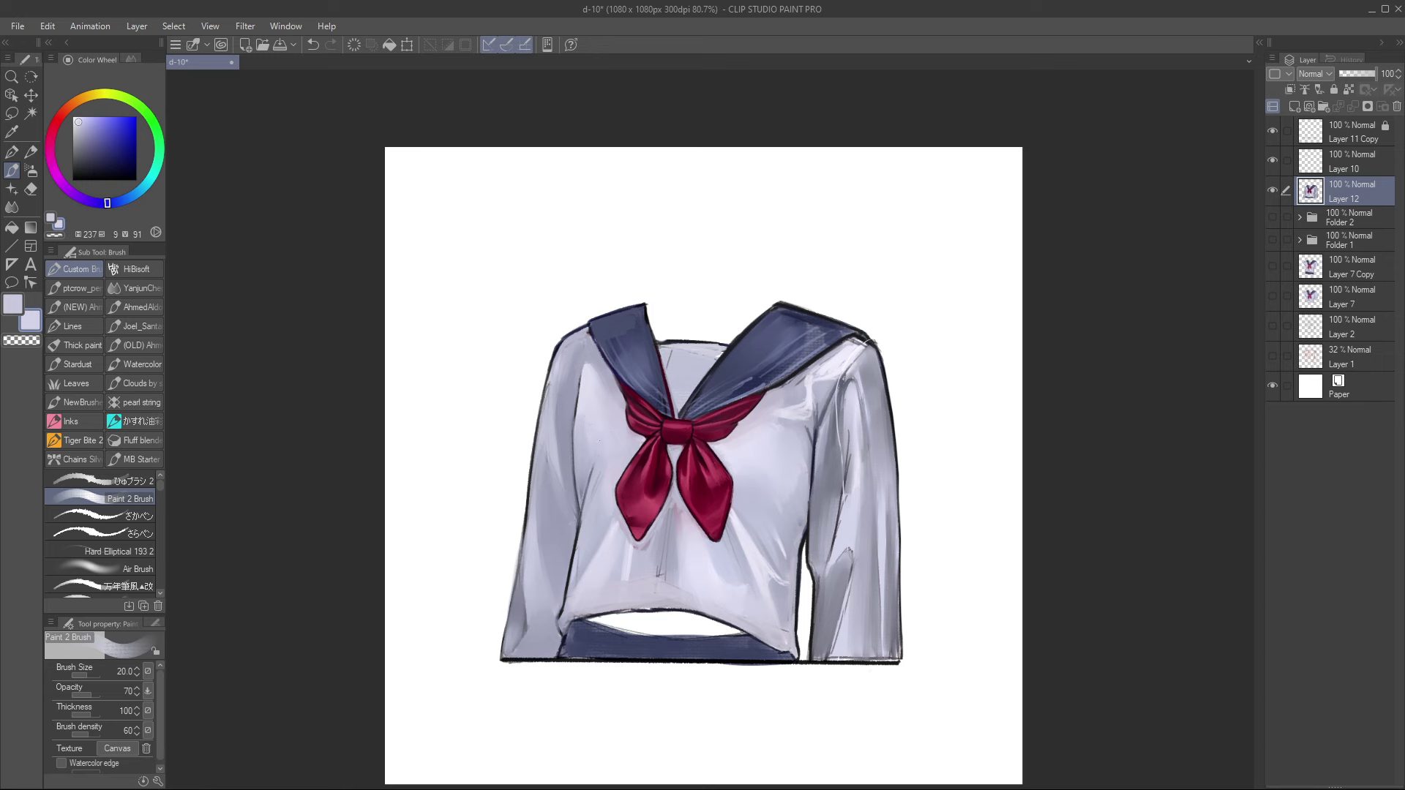
alt+click(596, 382)
drag(594, 402, 593, 448)
drag(582, 454, 588, 370)
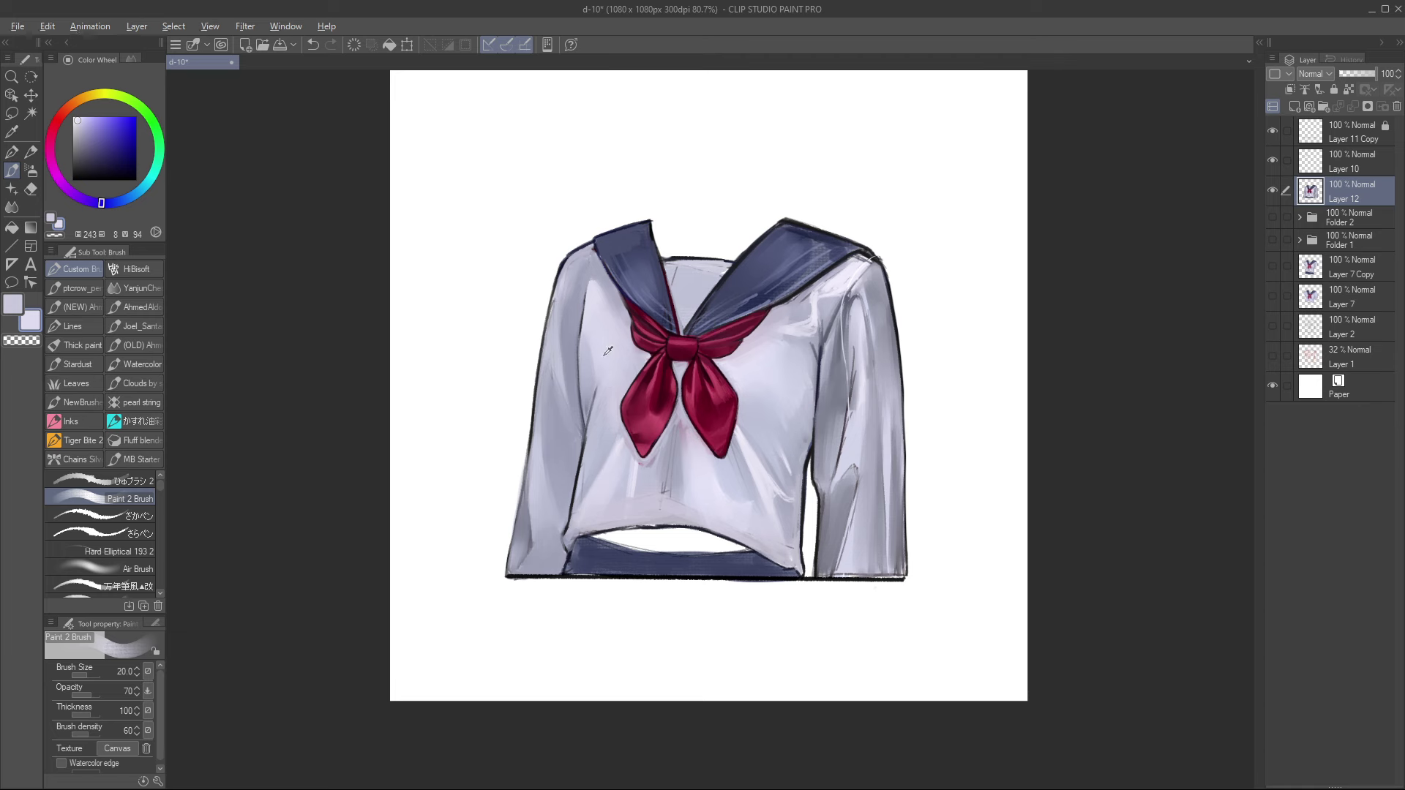
alt+click(609, 350)
key(alt)
scroll(598, 352, down, 5)
scroll(608, 327, up, 5)
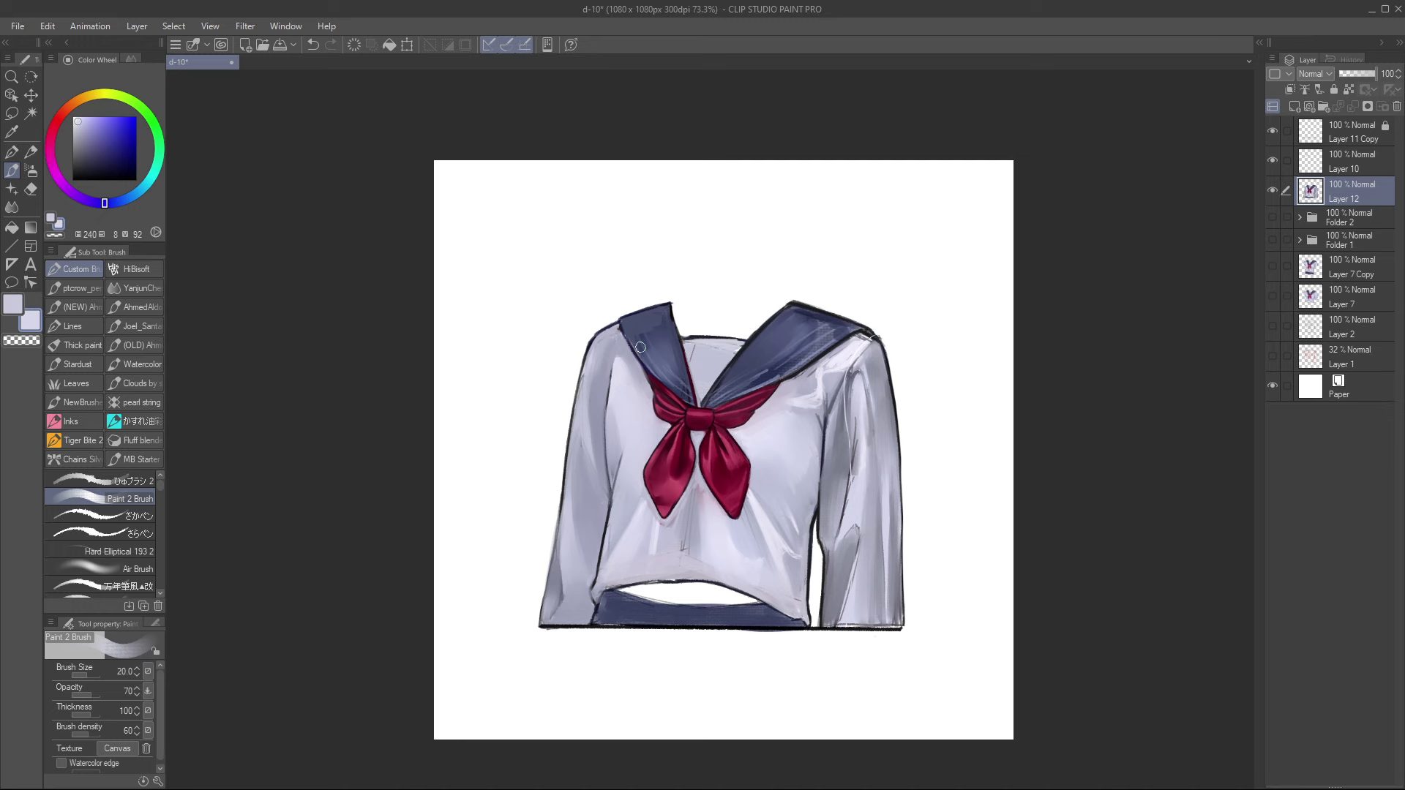
Step: Draw the seam between the left sleeve and body in dark navy at brush size 8, undoing the last strokes
click(130, 482)
drag(125, 131, 105, 156)
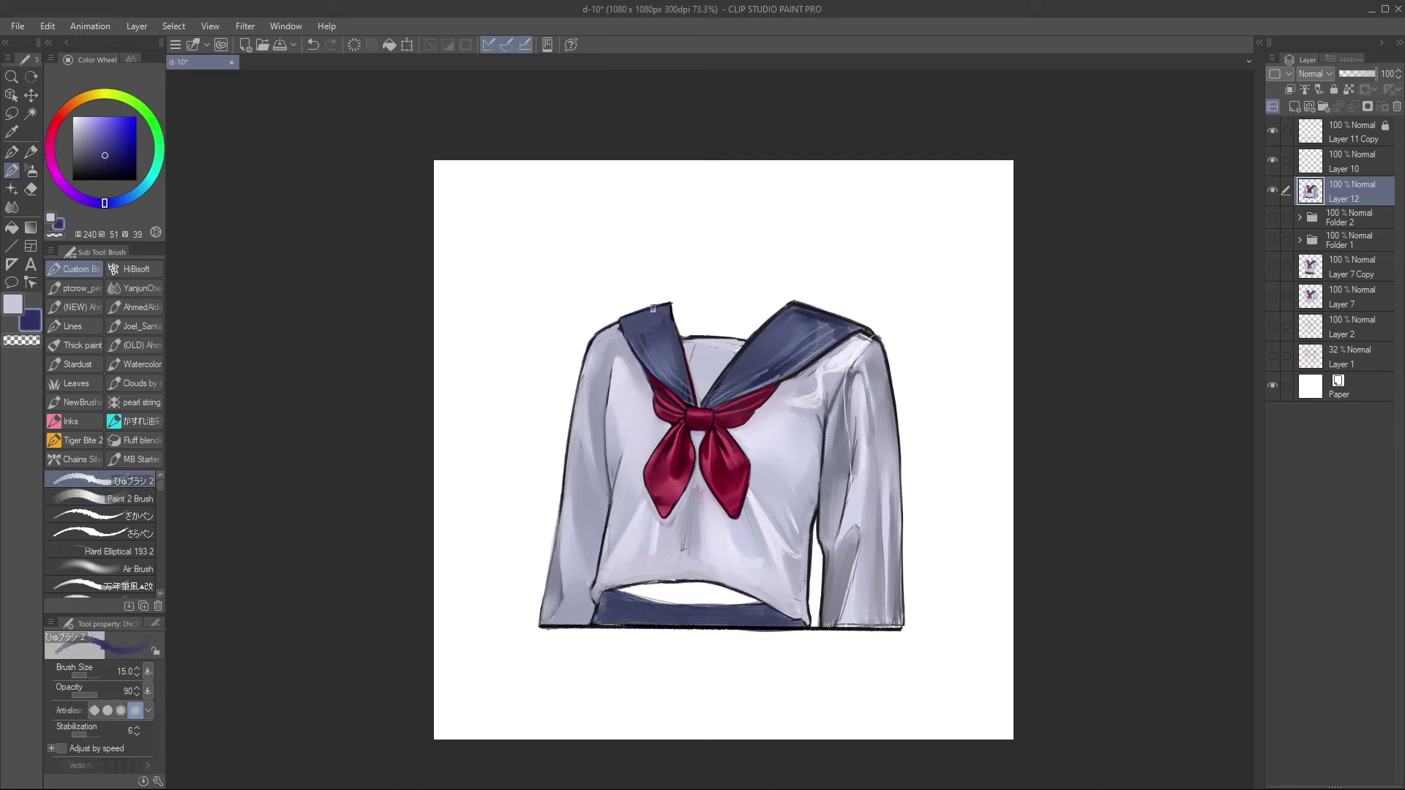
click(111, 159)
key([)
key(bracketleft)
key(bracketleft)
drag(617, 356, 610, 487)
key(ctrl+z)
key(ctrl+z)
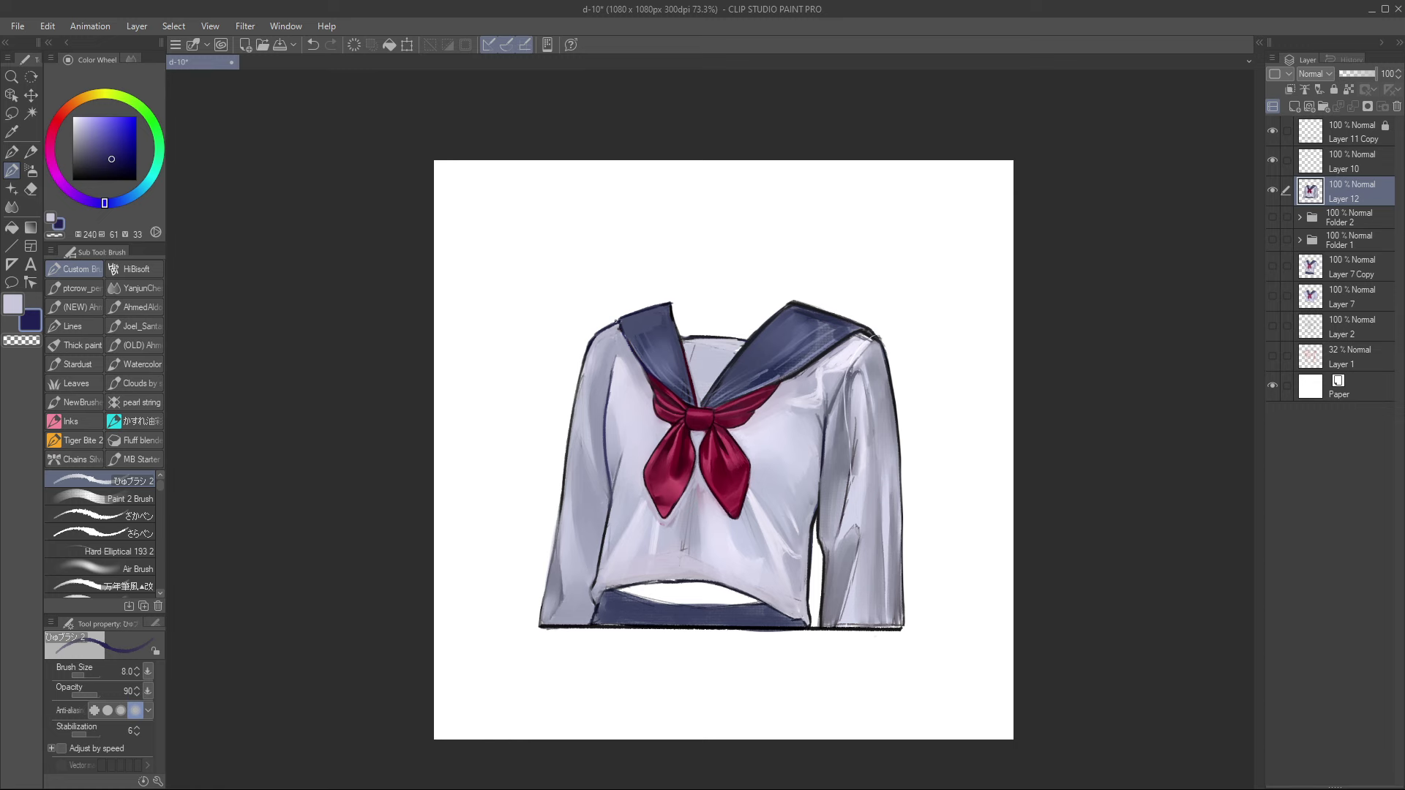
Step: Paint light fold highlights down the left sleeve with a near-white lavender sampled from the shirt at brush size 8
alt+click(780, 514)
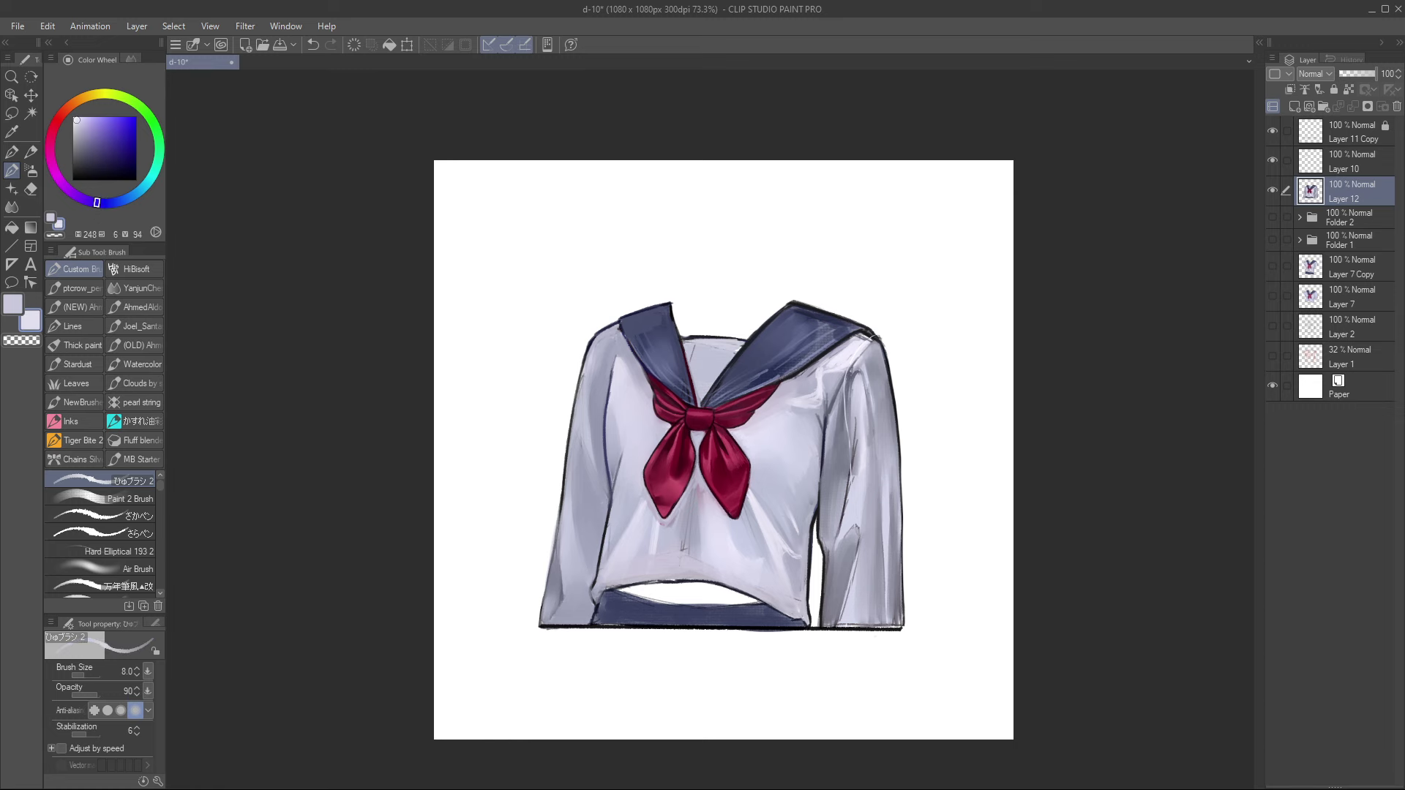
mouse_move(624, 379)
mouse_down()
mouse_move(620, 341)
mouse_move(577, 374)
mouse_move(583, 404)
mouse_up()
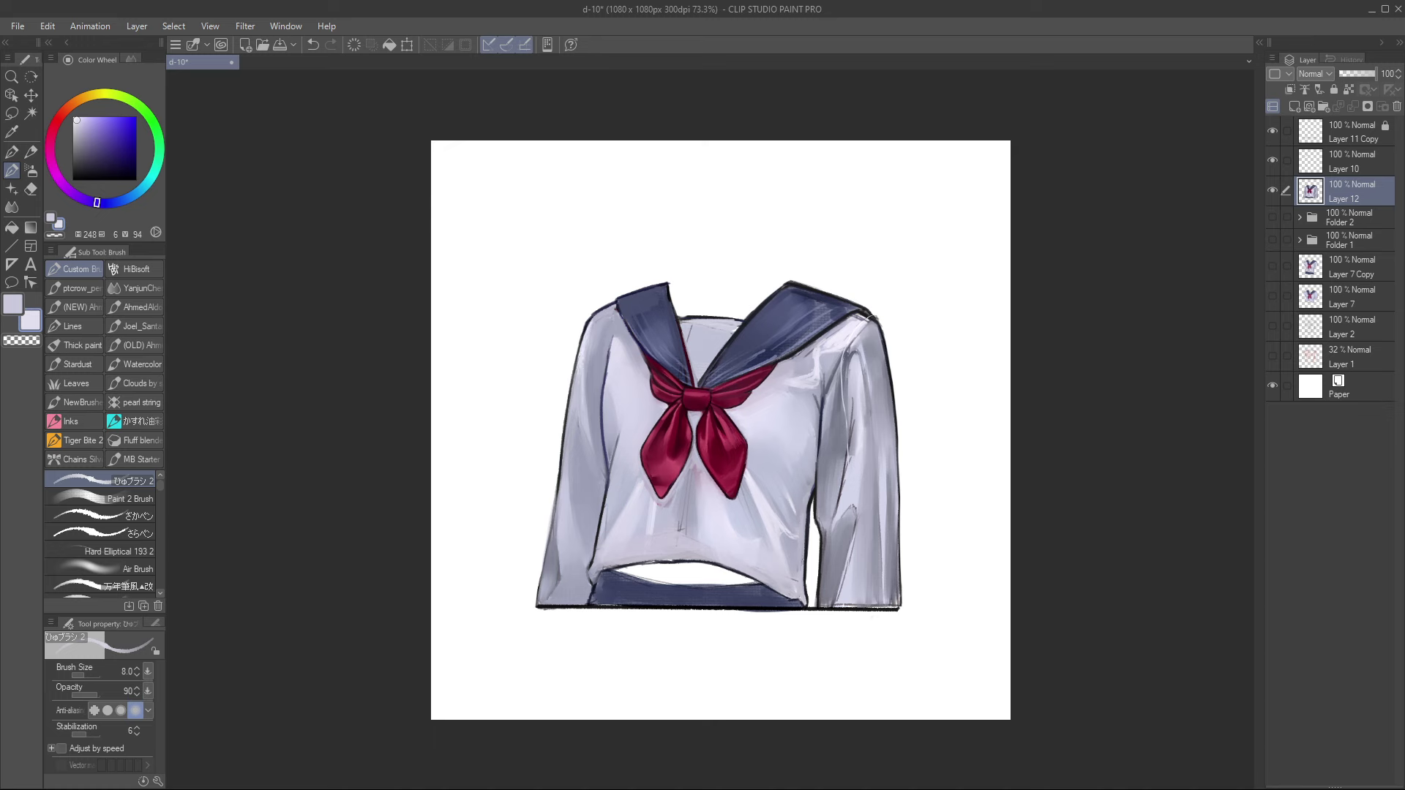
mouse_move(589, 338)
mouse_down()
mouse_move(584, 433)
mouse_move(598, 461)
mouse_up()
mouse_move(572, 411)
mouse_down()
mouse_move(579, 352)
mouse_move(582, 486)
mouse_move(568, 410)
mouse_move(570, 496)
mouse_move(569, 467)
mouse_up()
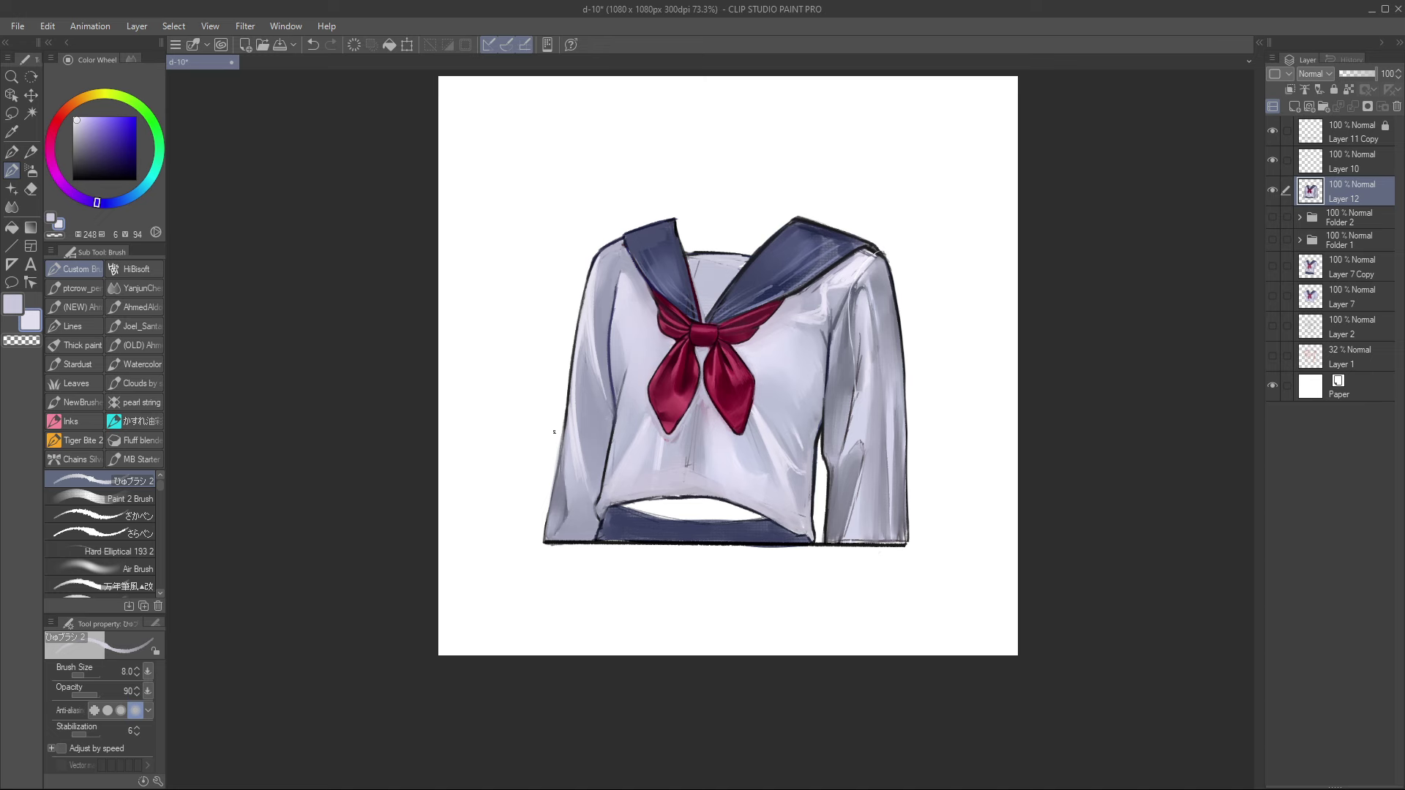